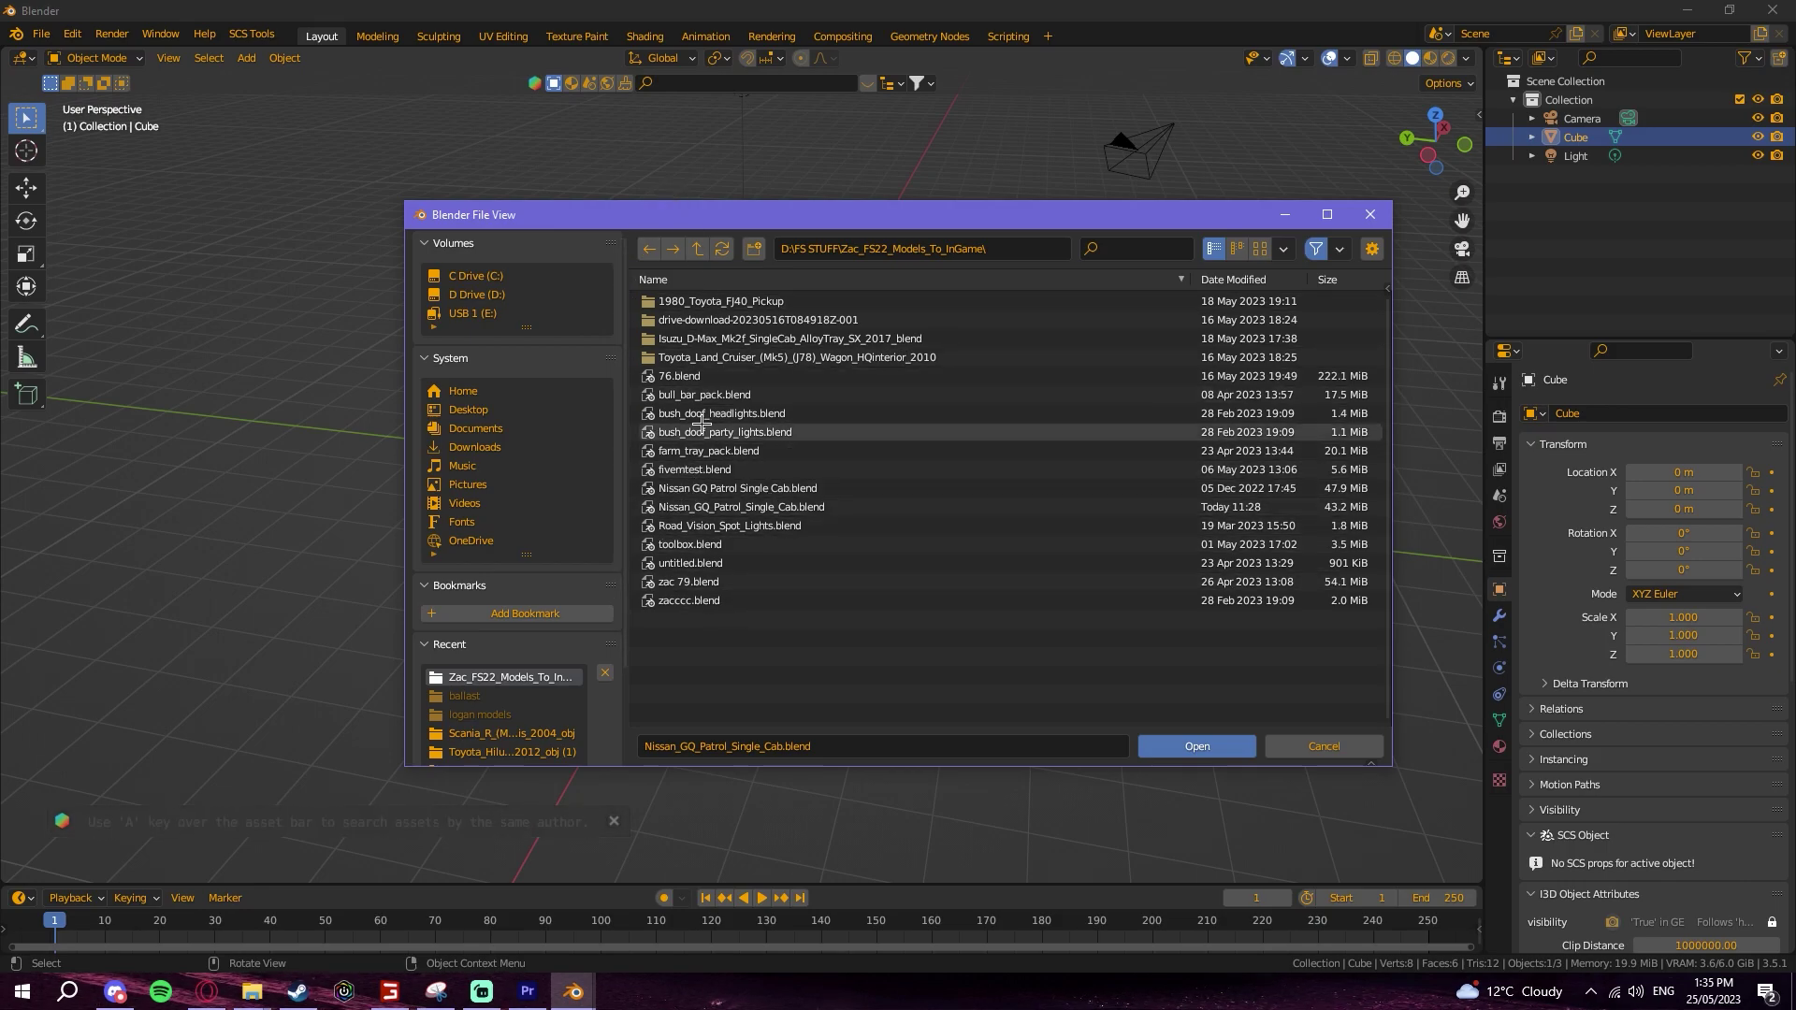
Step: Open bush_doof_headlights.blend and bush_doof_party_lights.blend from the Zac_FS22_Models_To_InGame folder to check their models
double_click(739, 413)
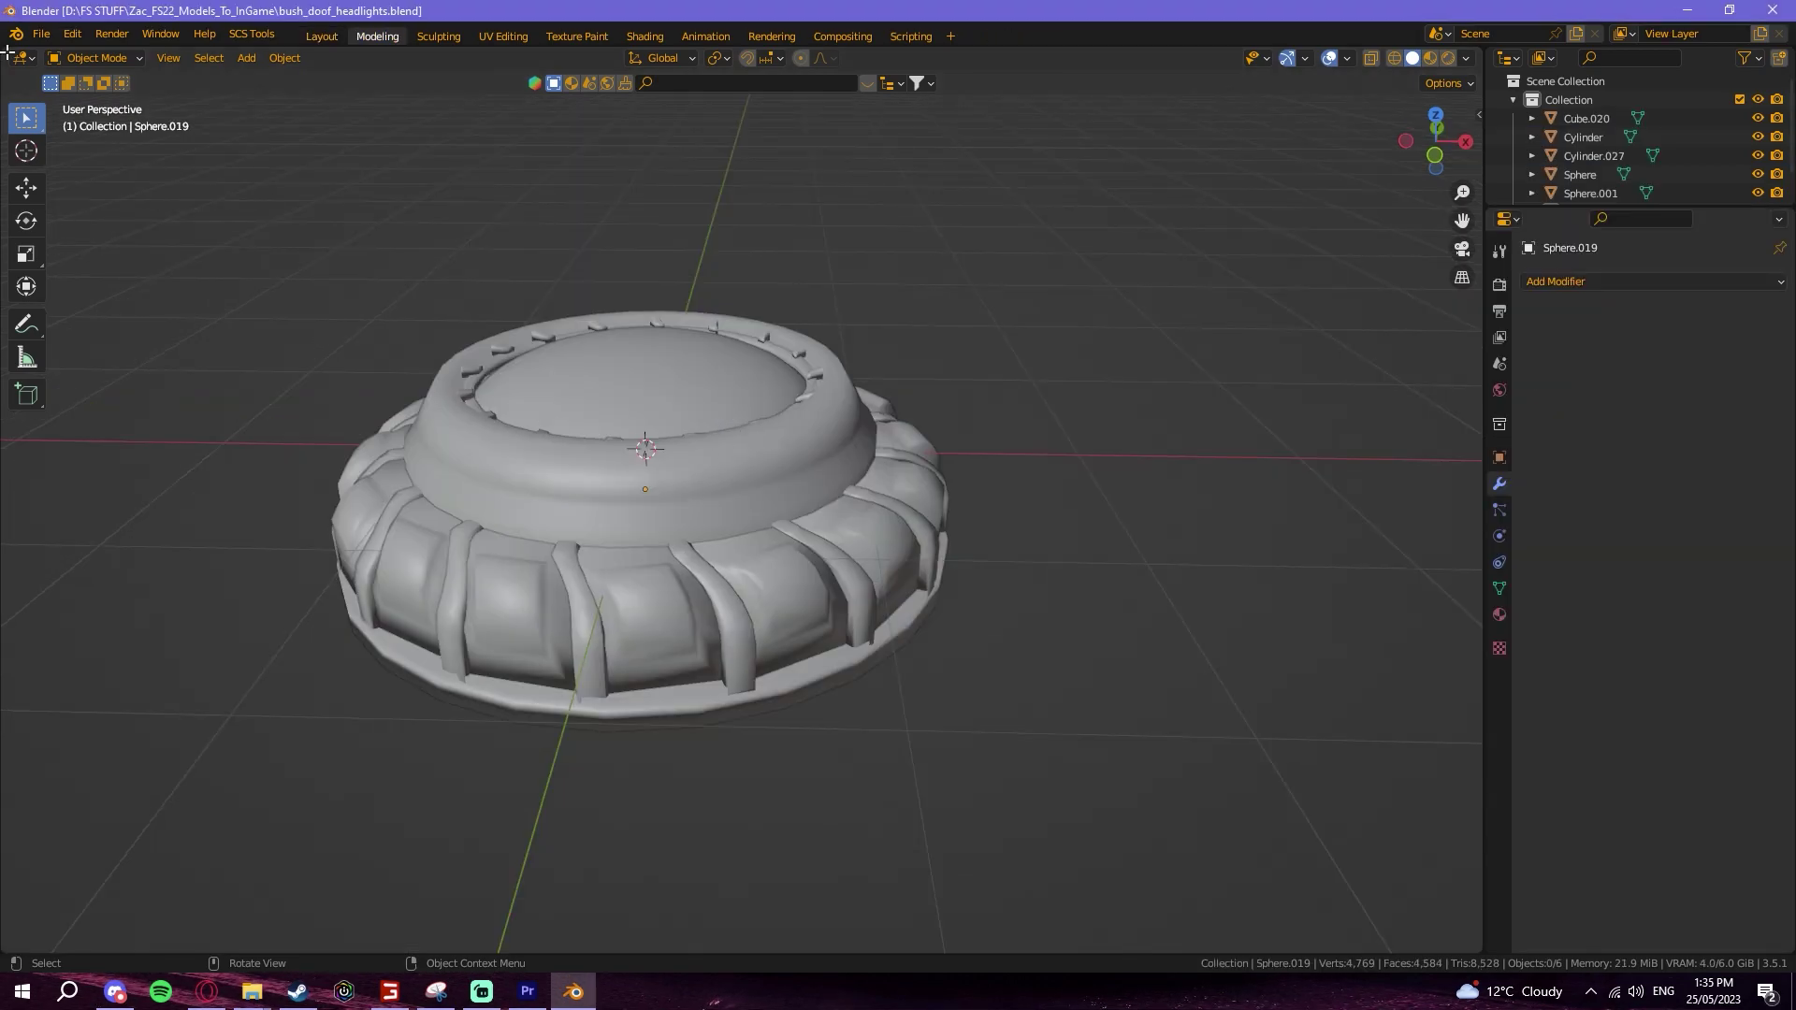
left_click(41, 34)
left_click(71, 74)
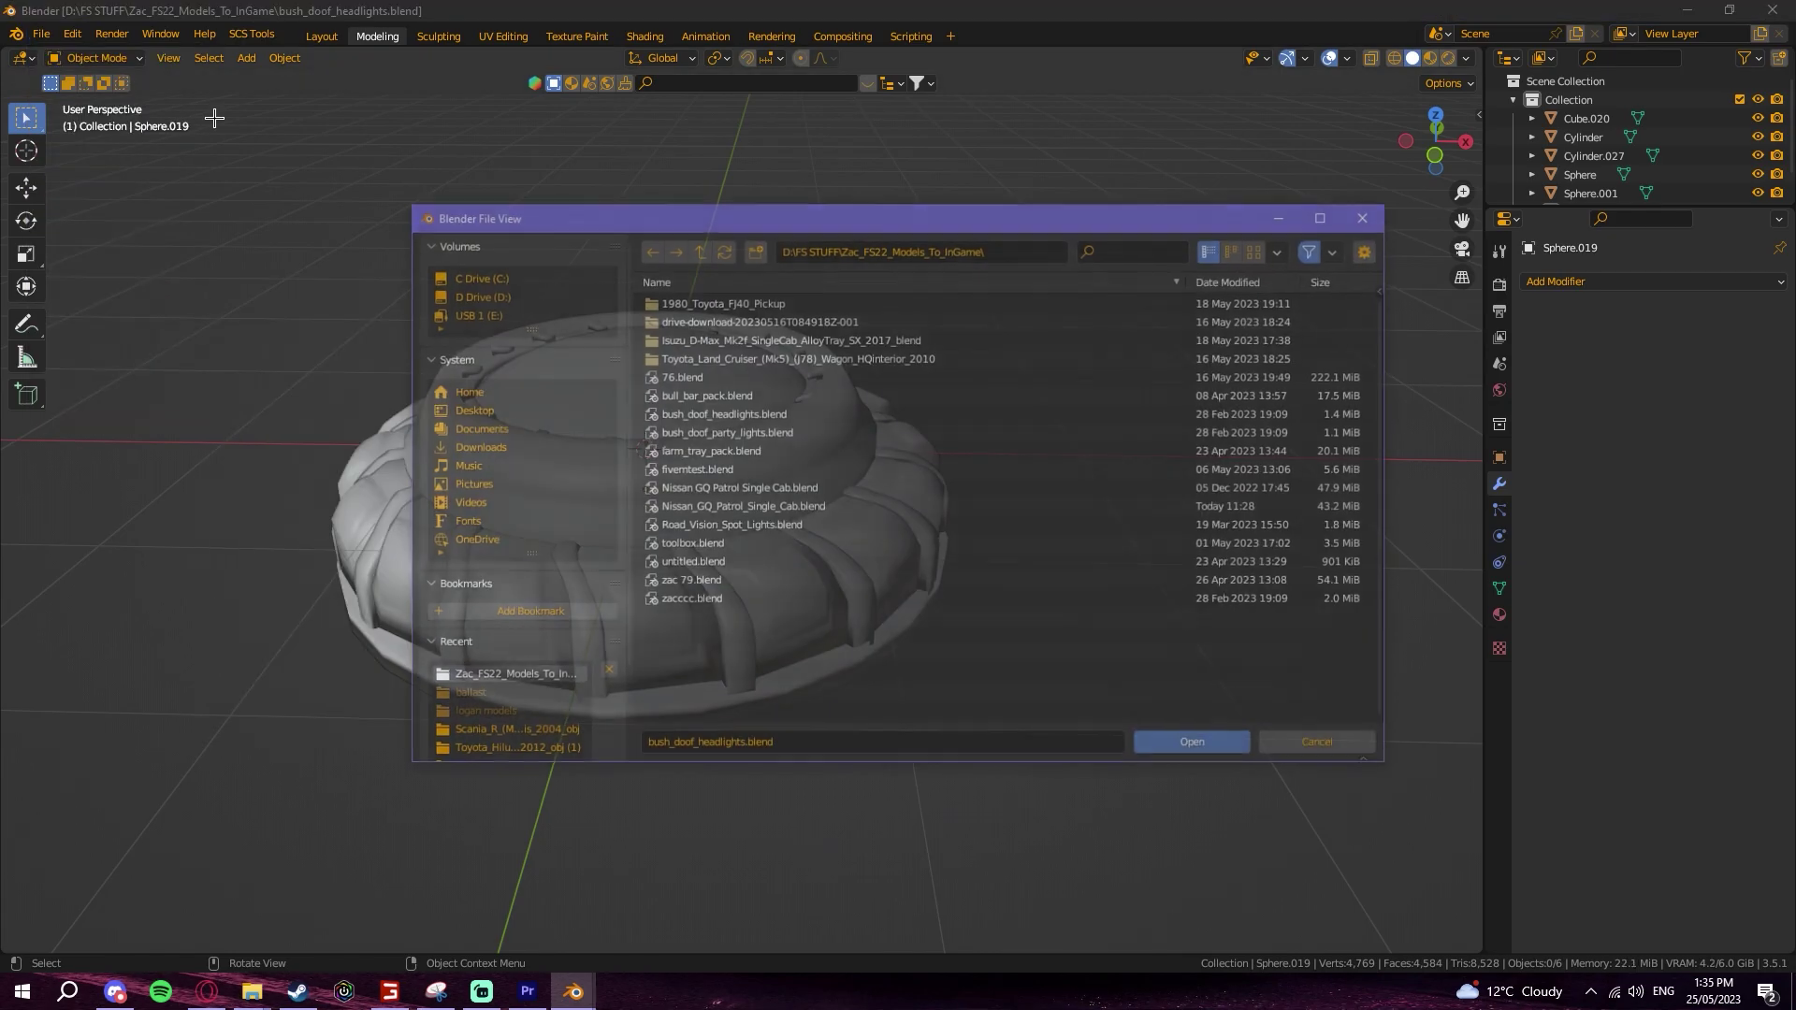
left_click(700, 428)
double_click(701, 423)
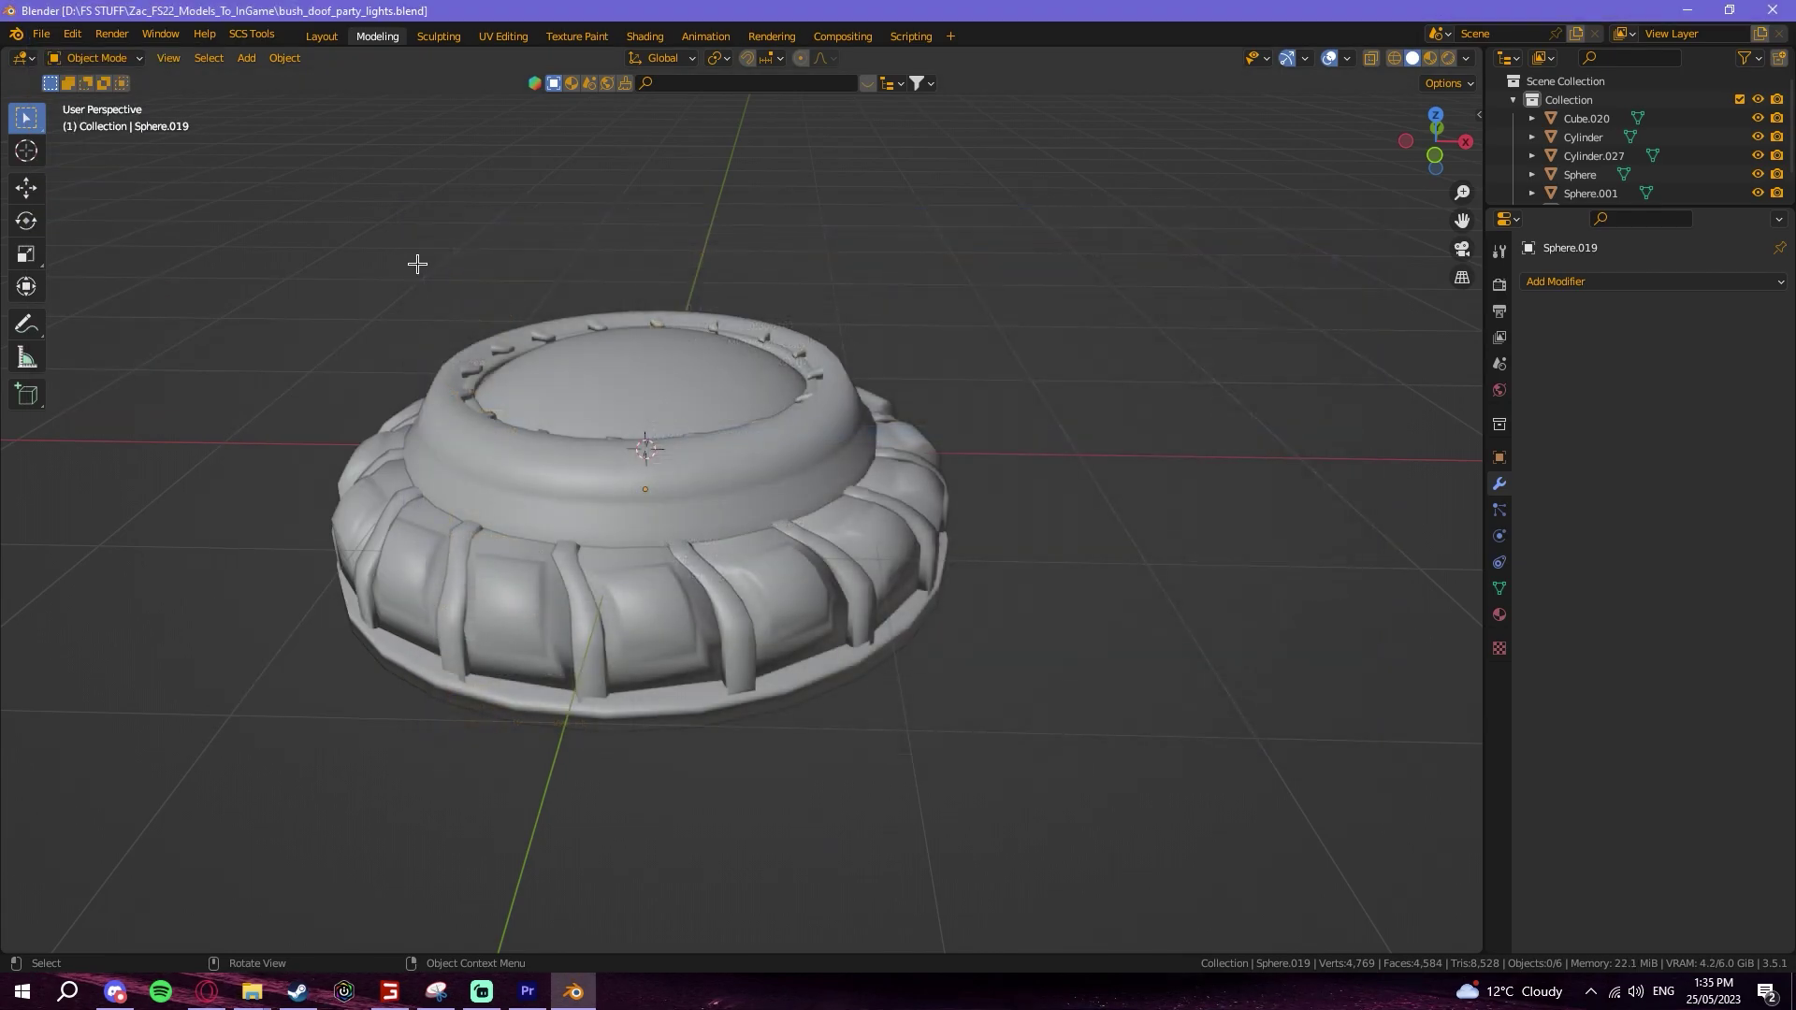
Step: Open zacccc.blend from the Zac_FS22_Models_To_InGame folder
left_click(37, 33)
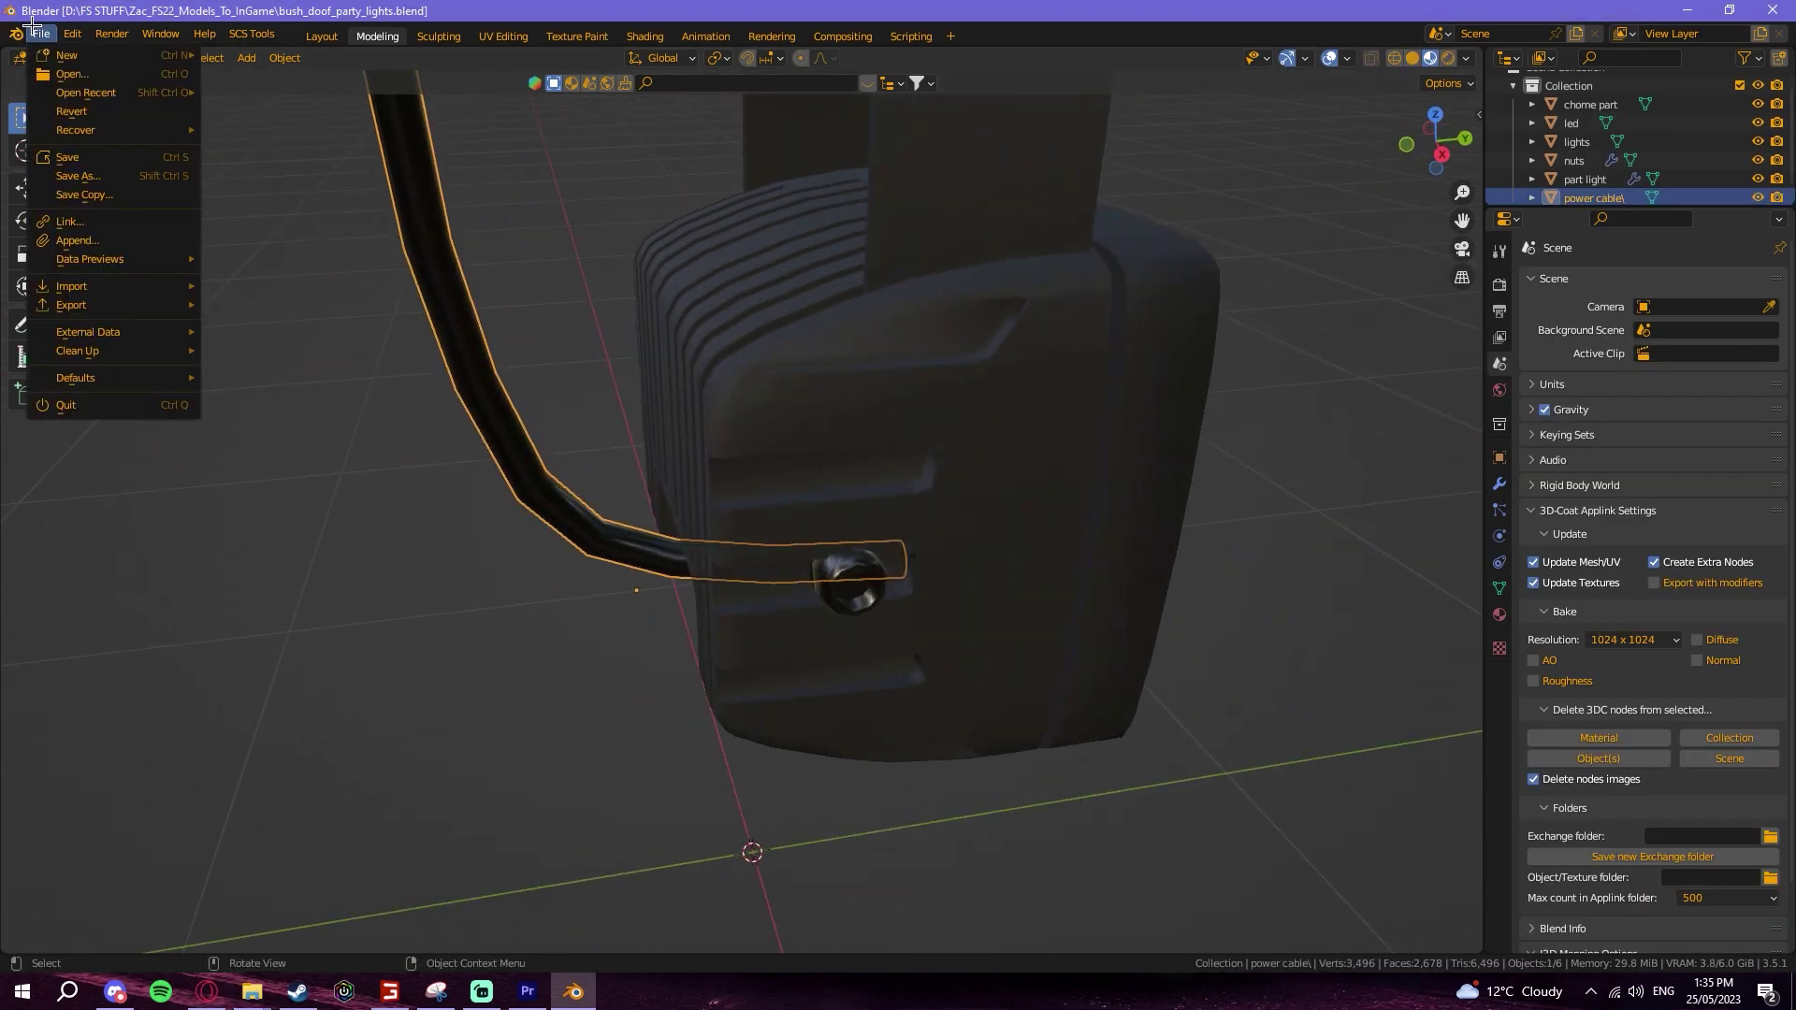
left_click(71, 74)
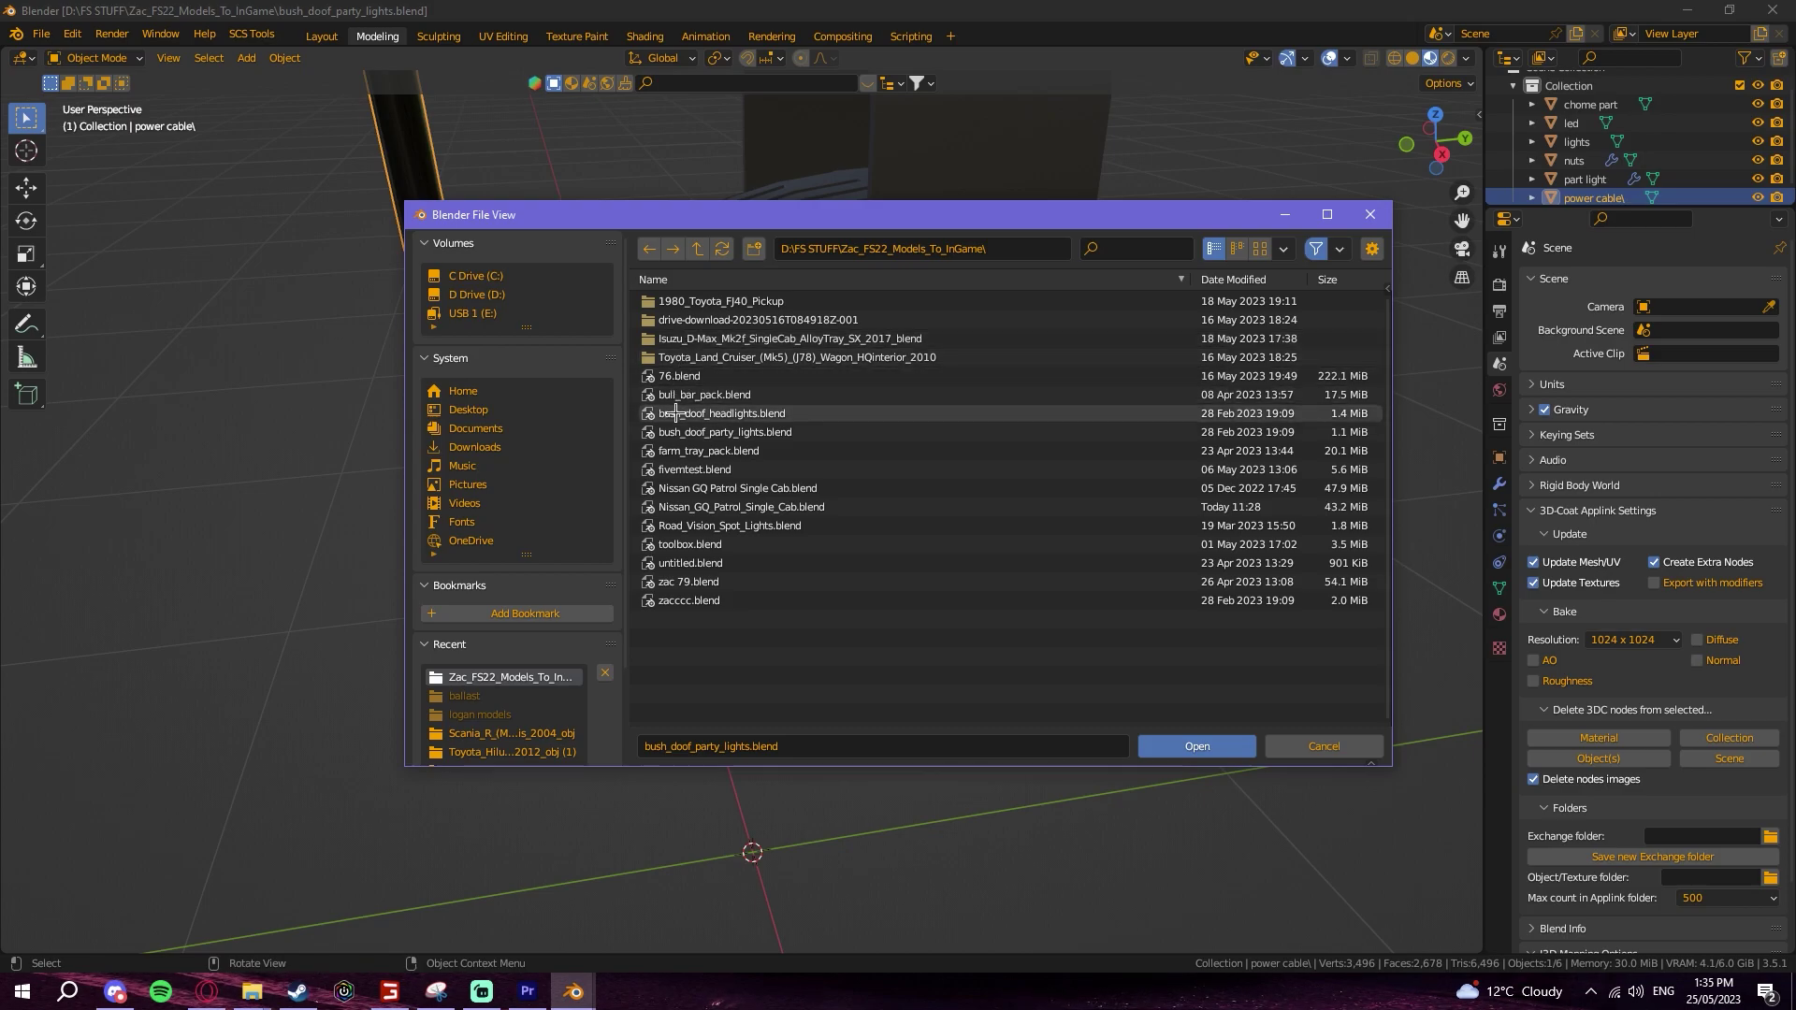
left_click(670, 582)
left_click(669, 604)
double_click(670, 604)
Step: Delete the group of other objects in the scene, keeping only the two round spotlights
middle_click_drag(598, 502, 749, 533)
left_click_drag(713, 288, 1025, 439)
key("Delete")
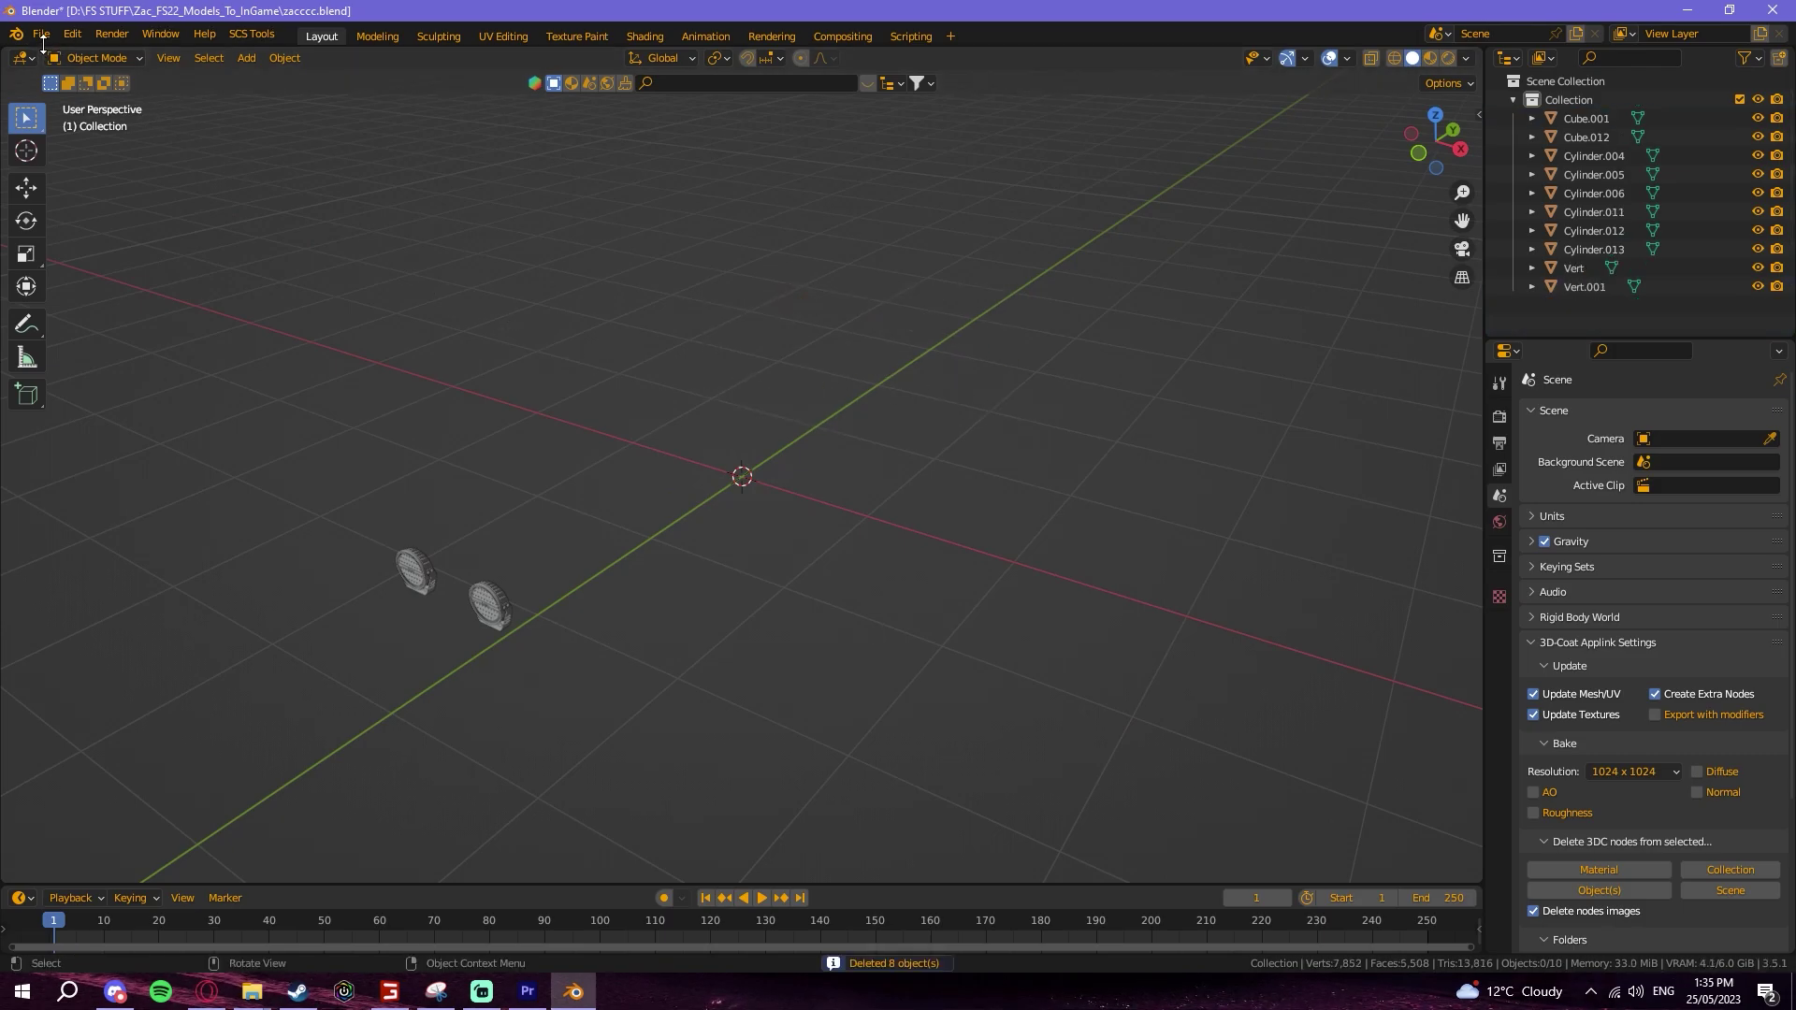
Step: Save the scene under the new file name zzz333.blend
left_click(41, 33)
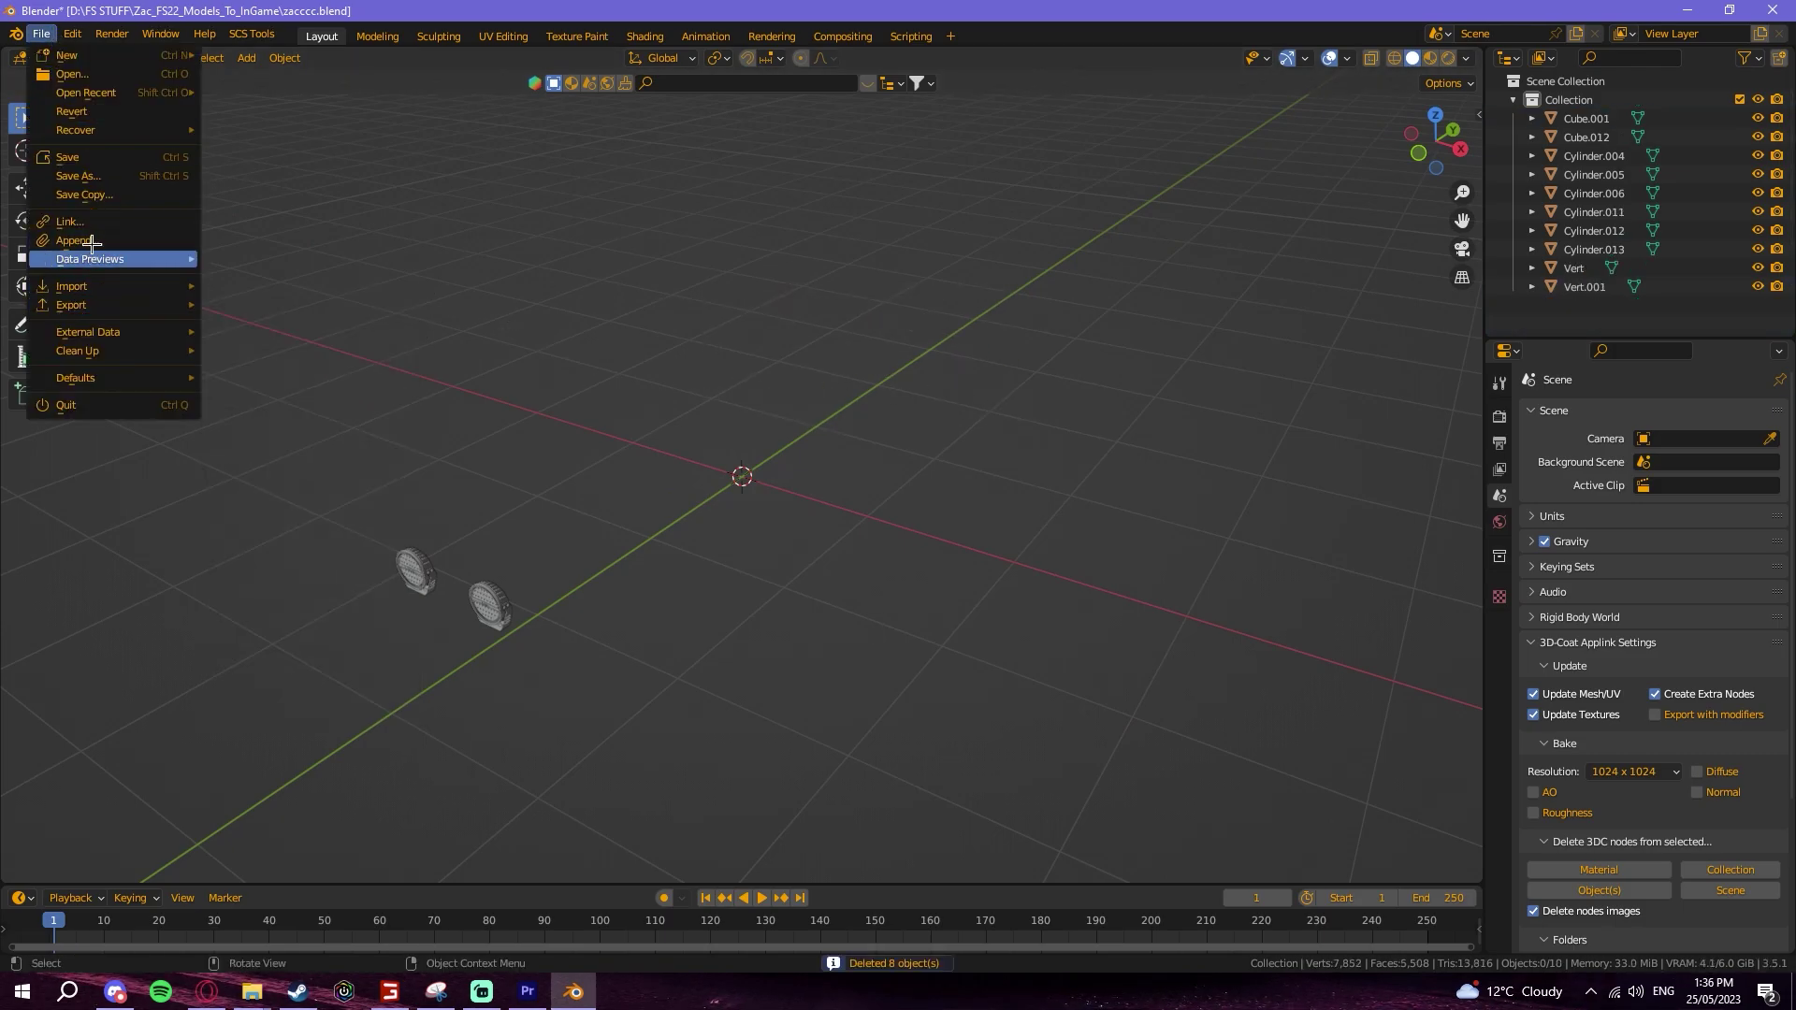
left_click(96, 176)
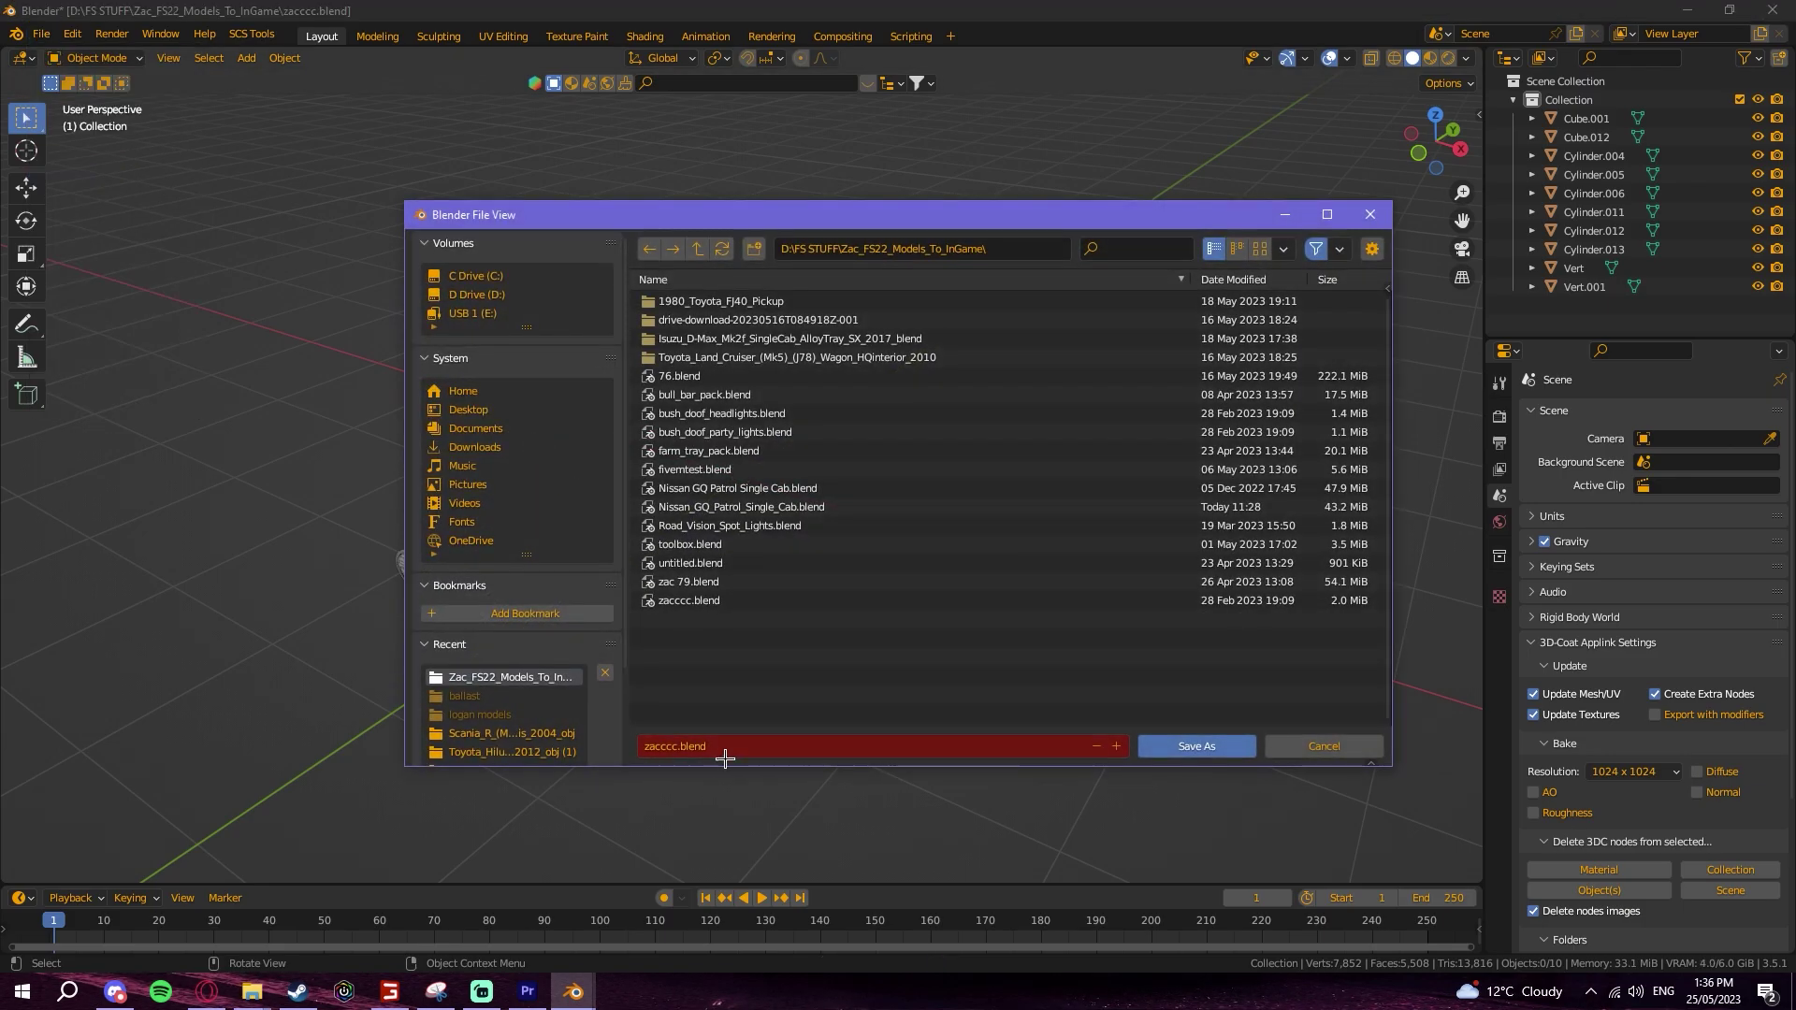
type("zzz333")
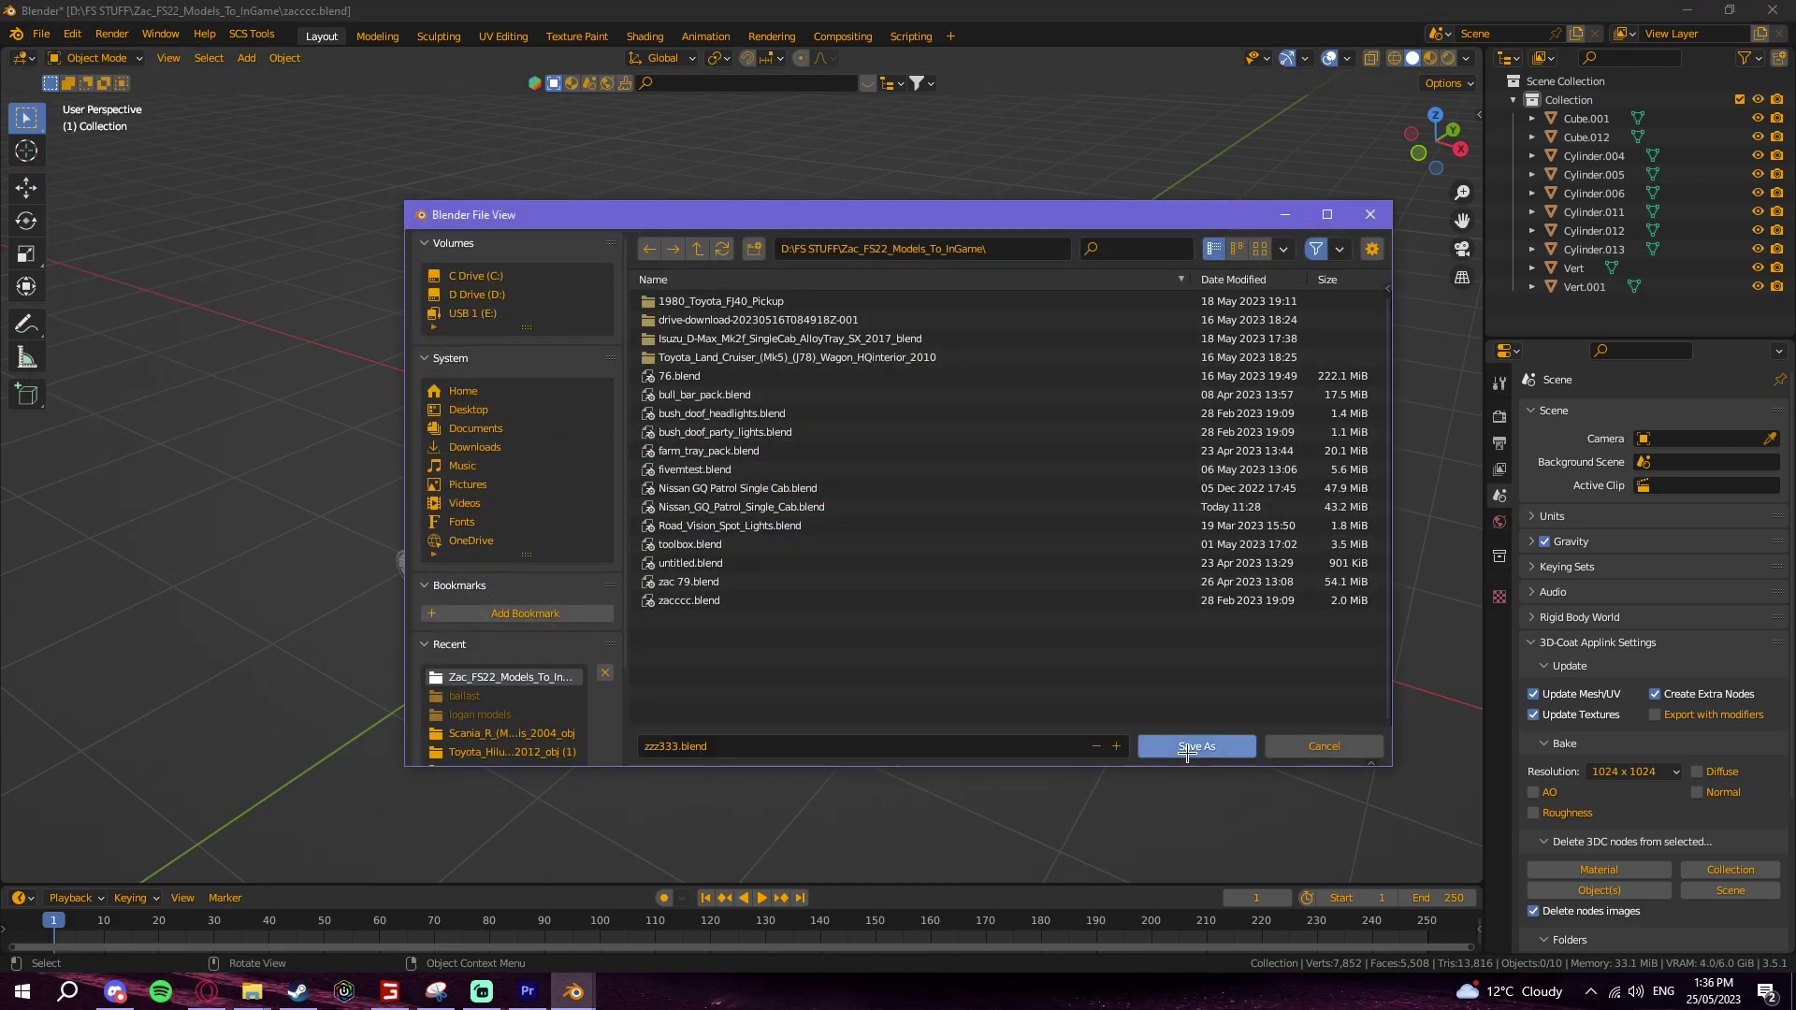
key("Return")
Step: Select all parts of both spotlights and set their origins to their geometry
scroll(707, 342, "down", 6)
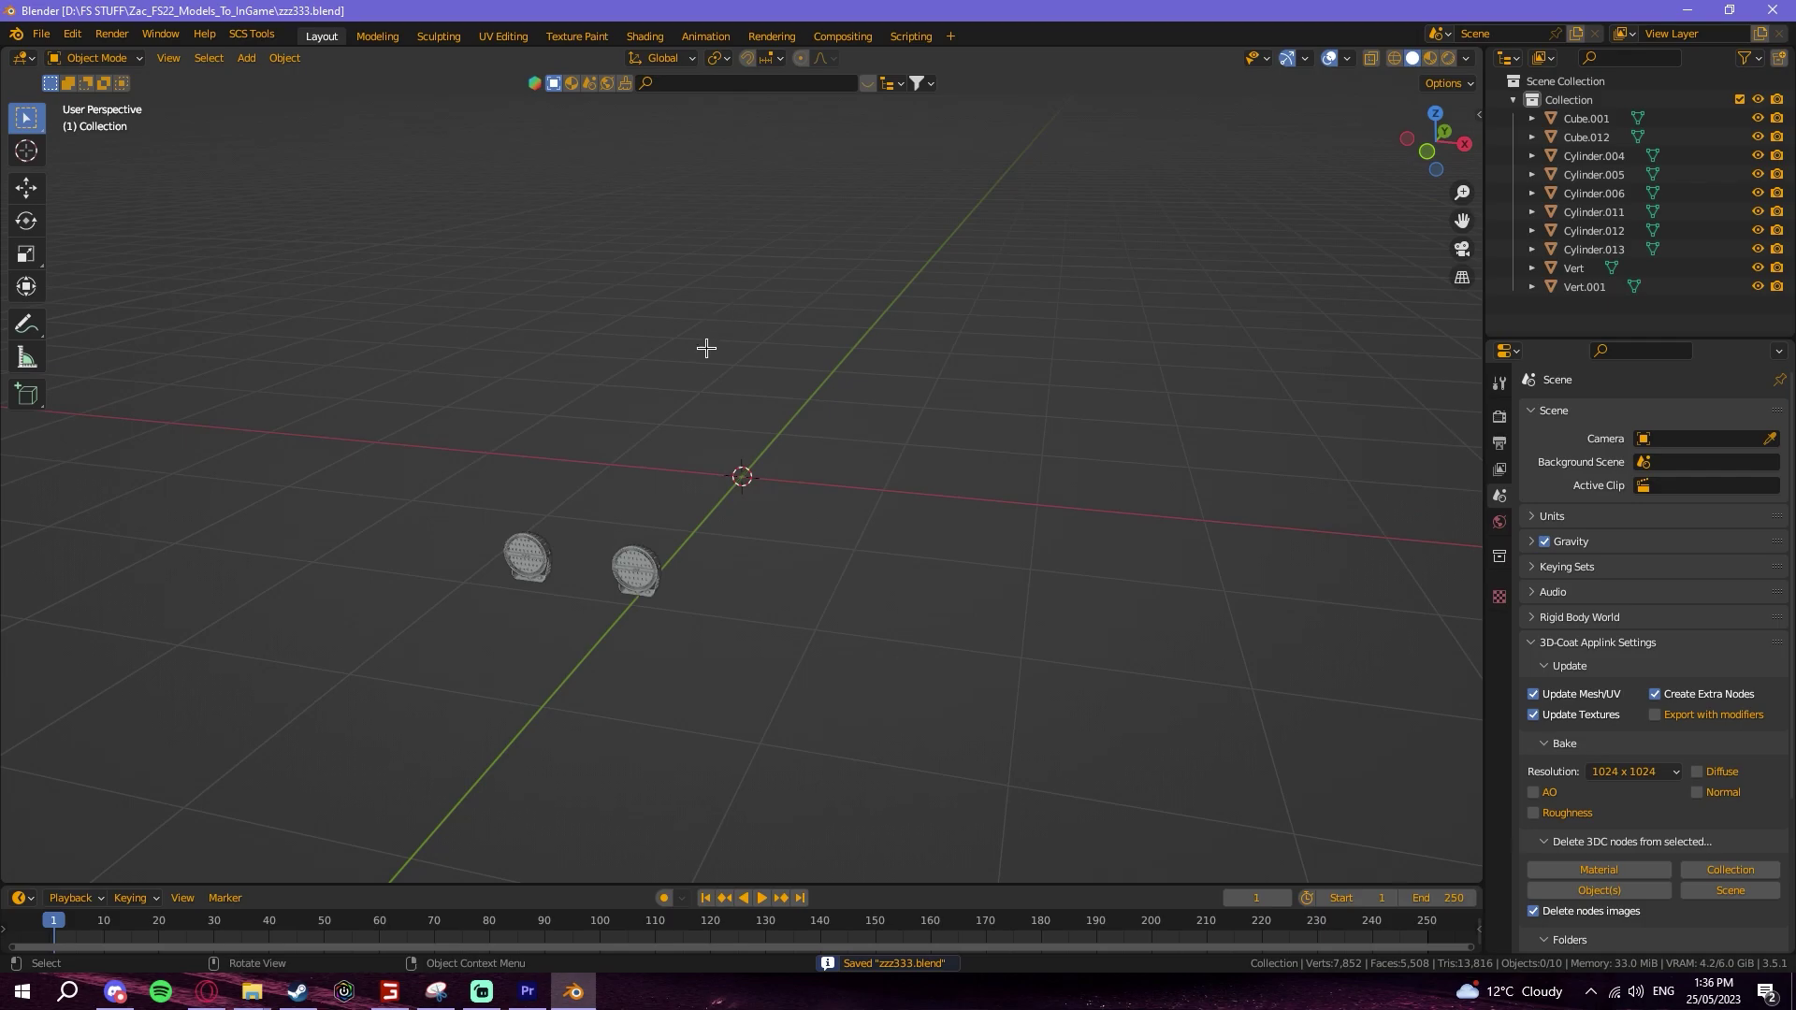
key("a")
right_click(356, 438)
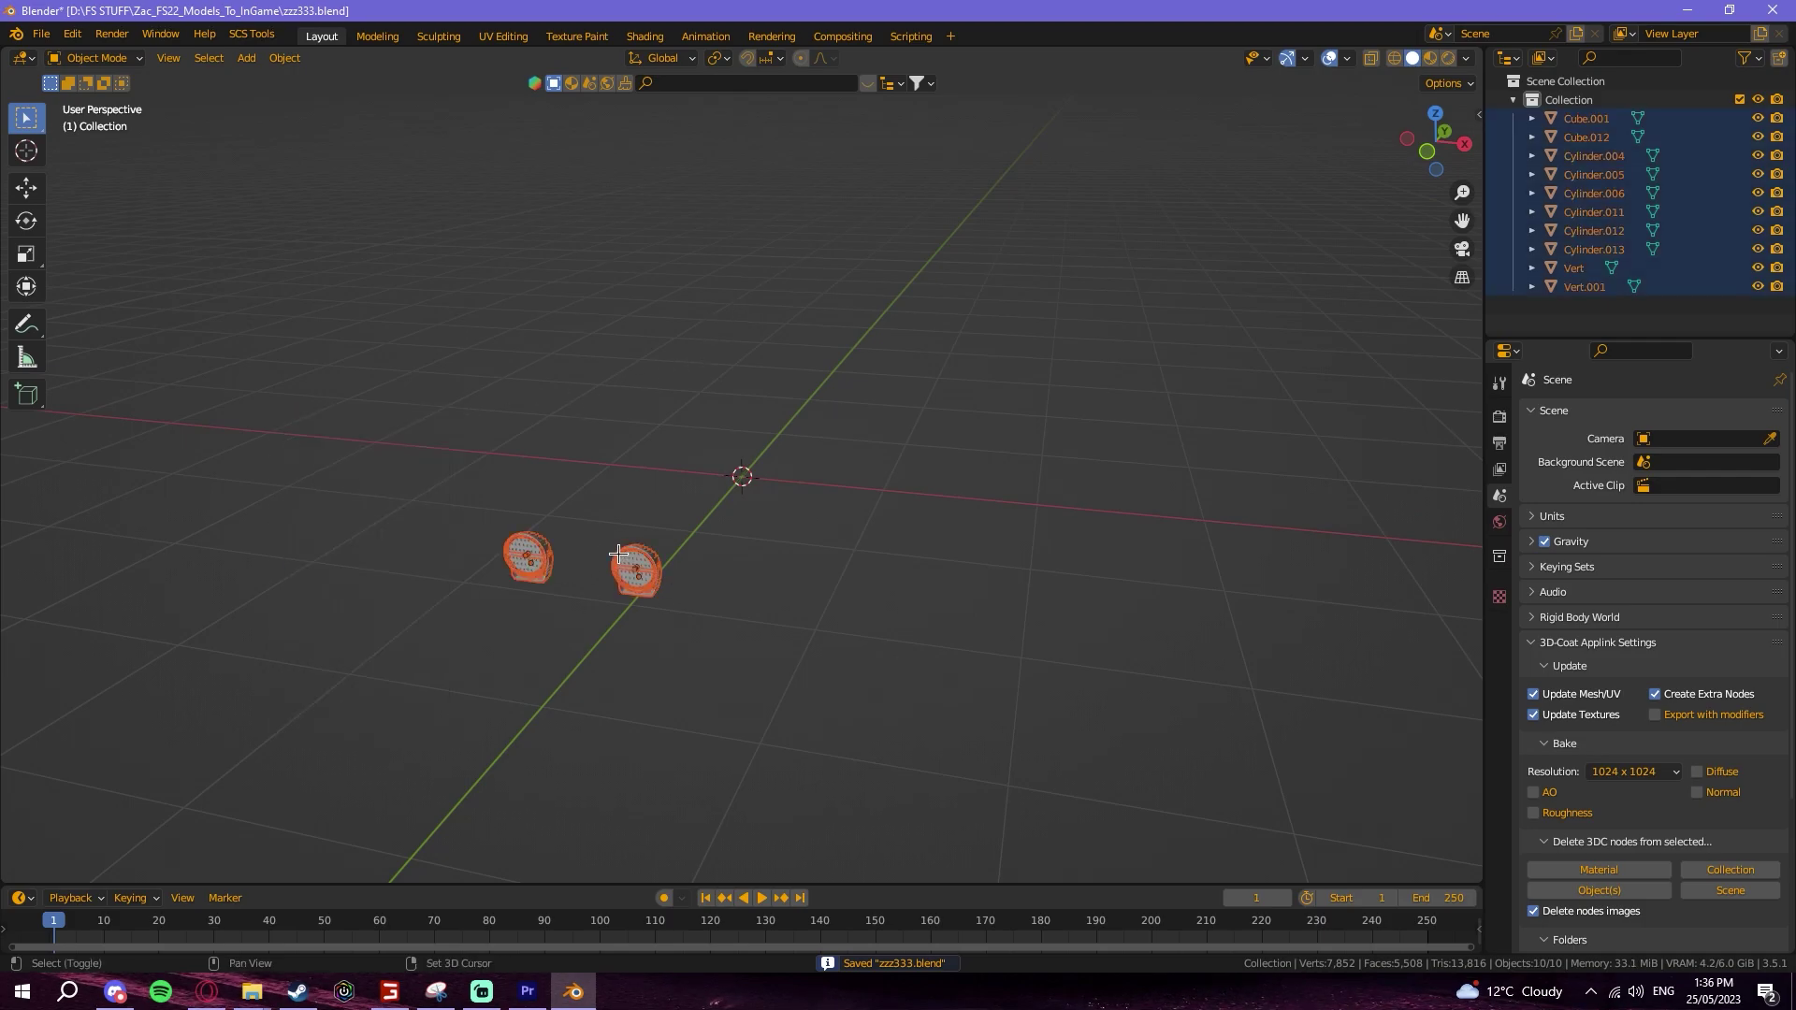
right_click(619, 554)
mouse_move(571, 648)
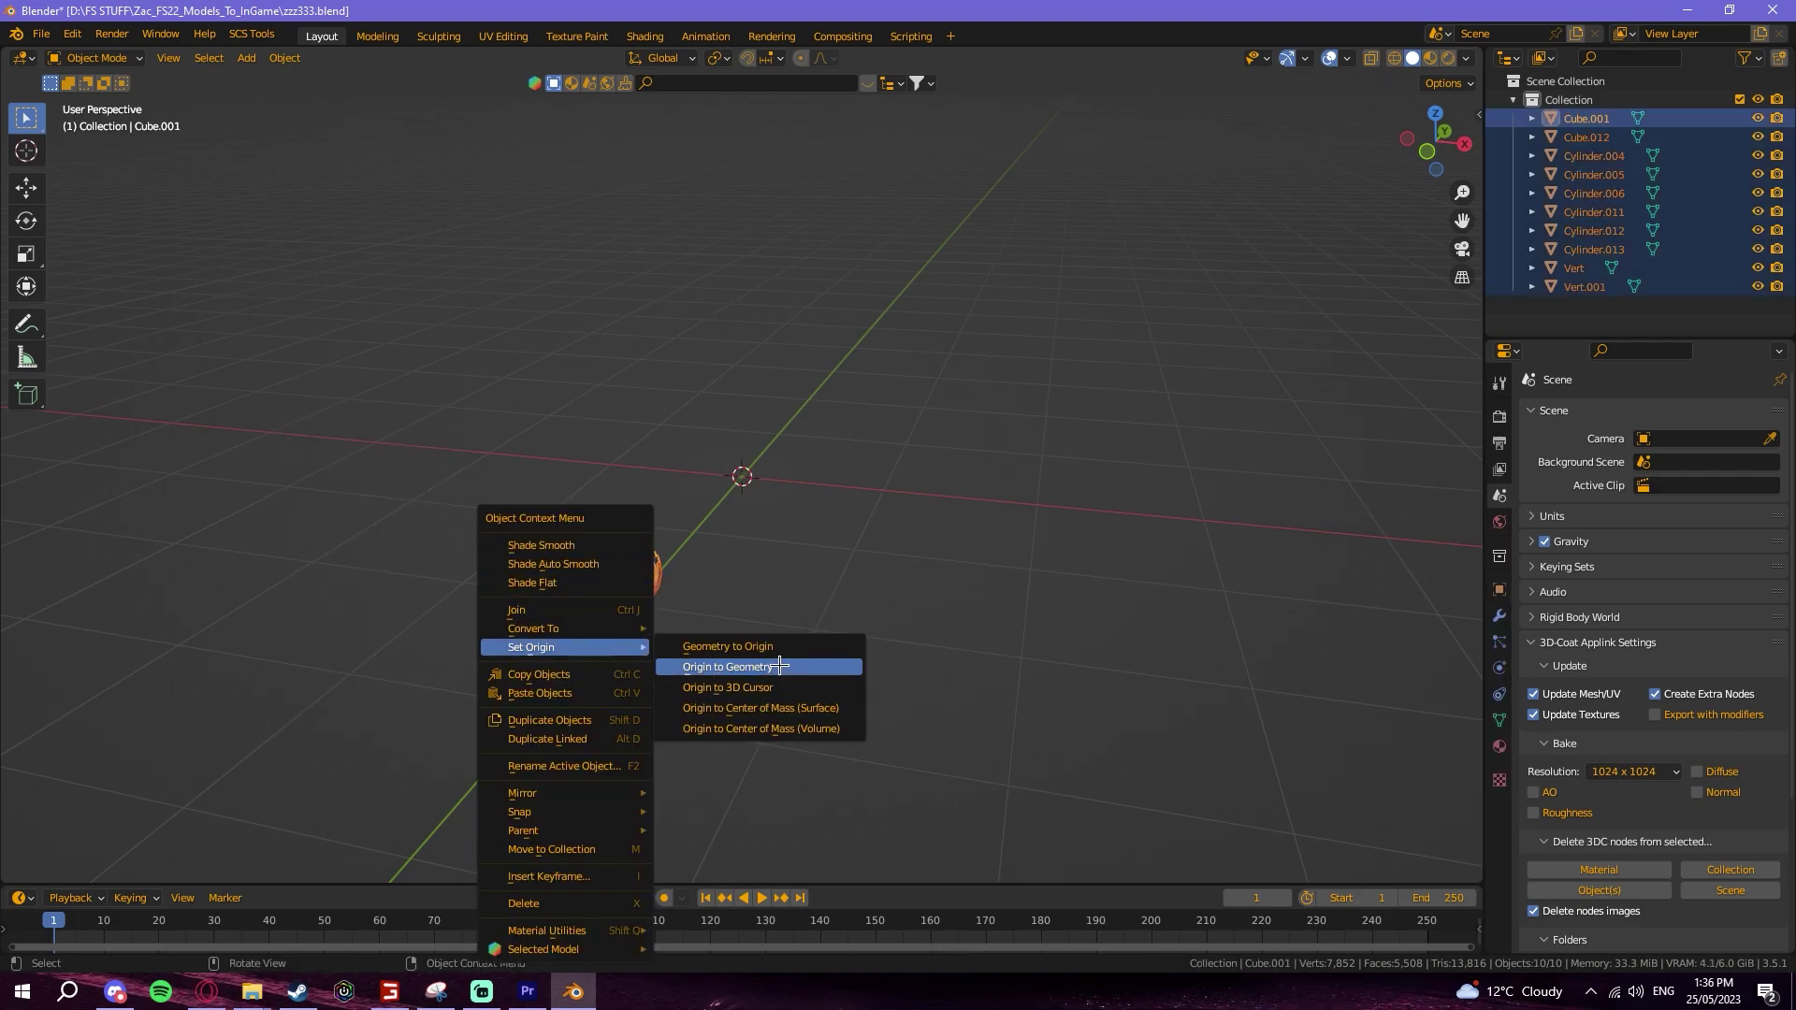
left_click(779, 665)
Step: Move both spotlights along the Y axis close to the world origin
middle_click_drag(779, 666, 599, 598)
left_click(27, 188)
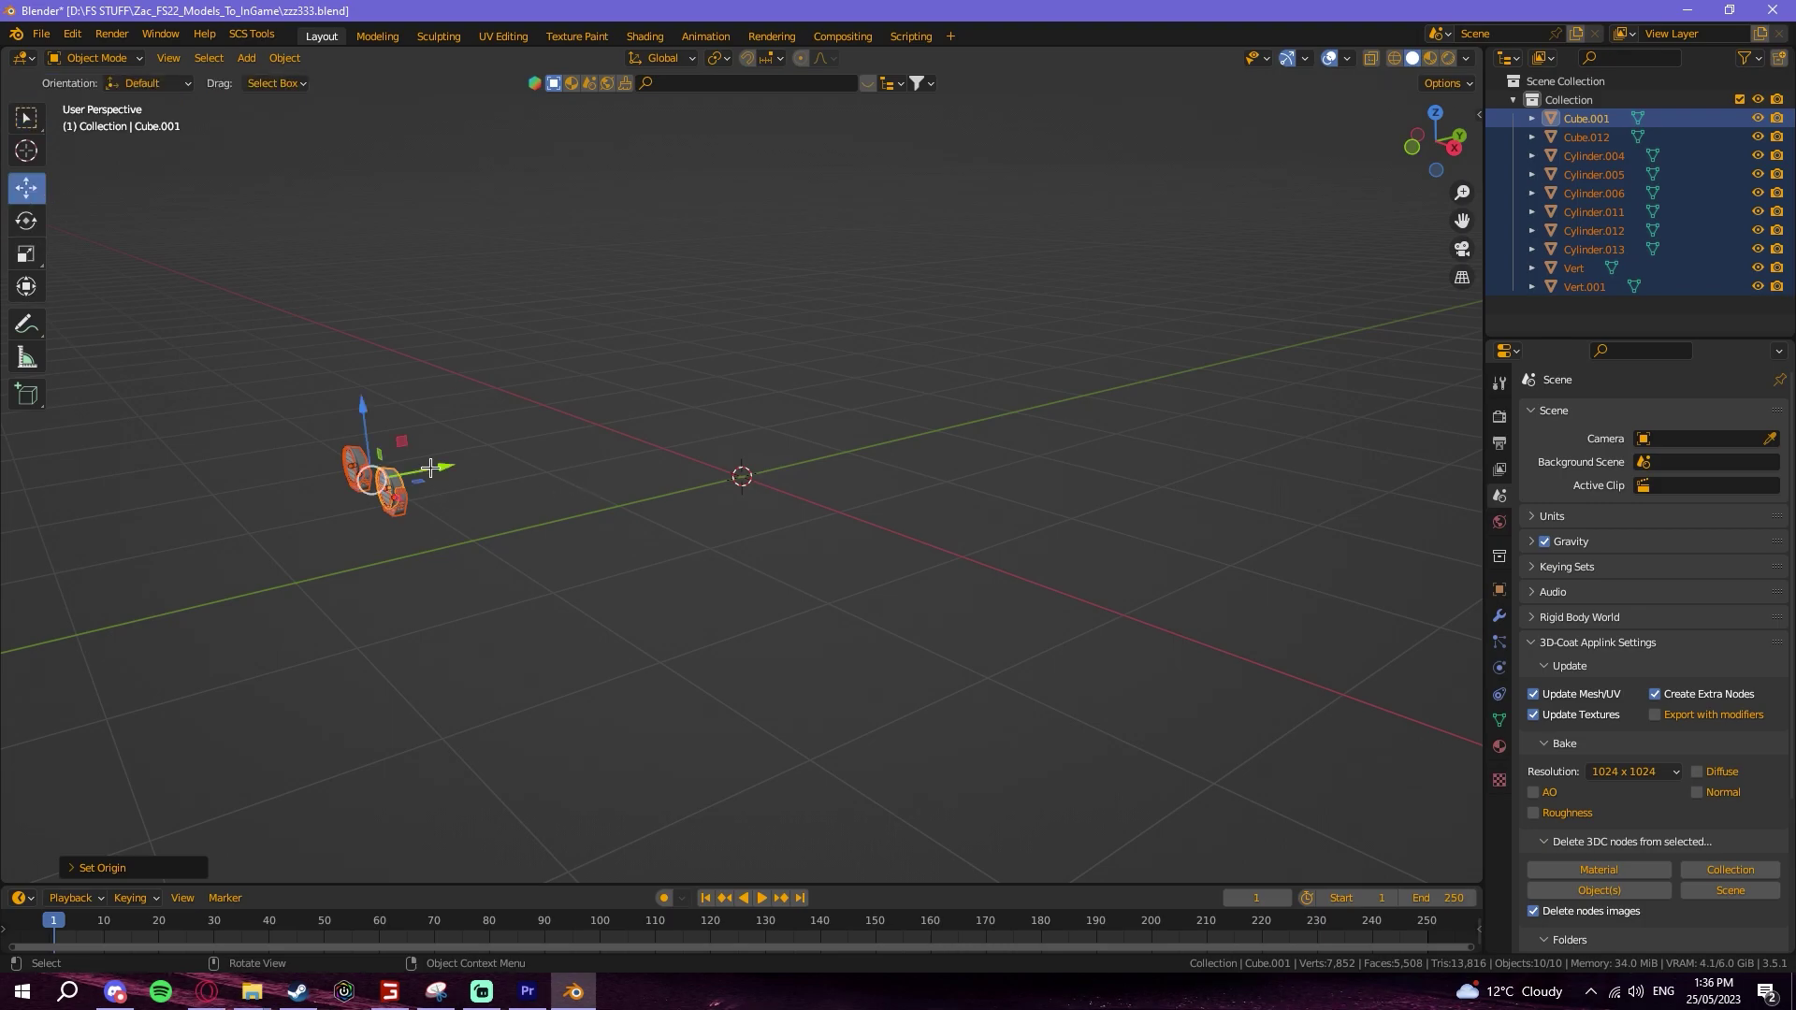
left_click_drag(429, 468, 795, 397)
middle_click_drag(795, 398, 669, 460)
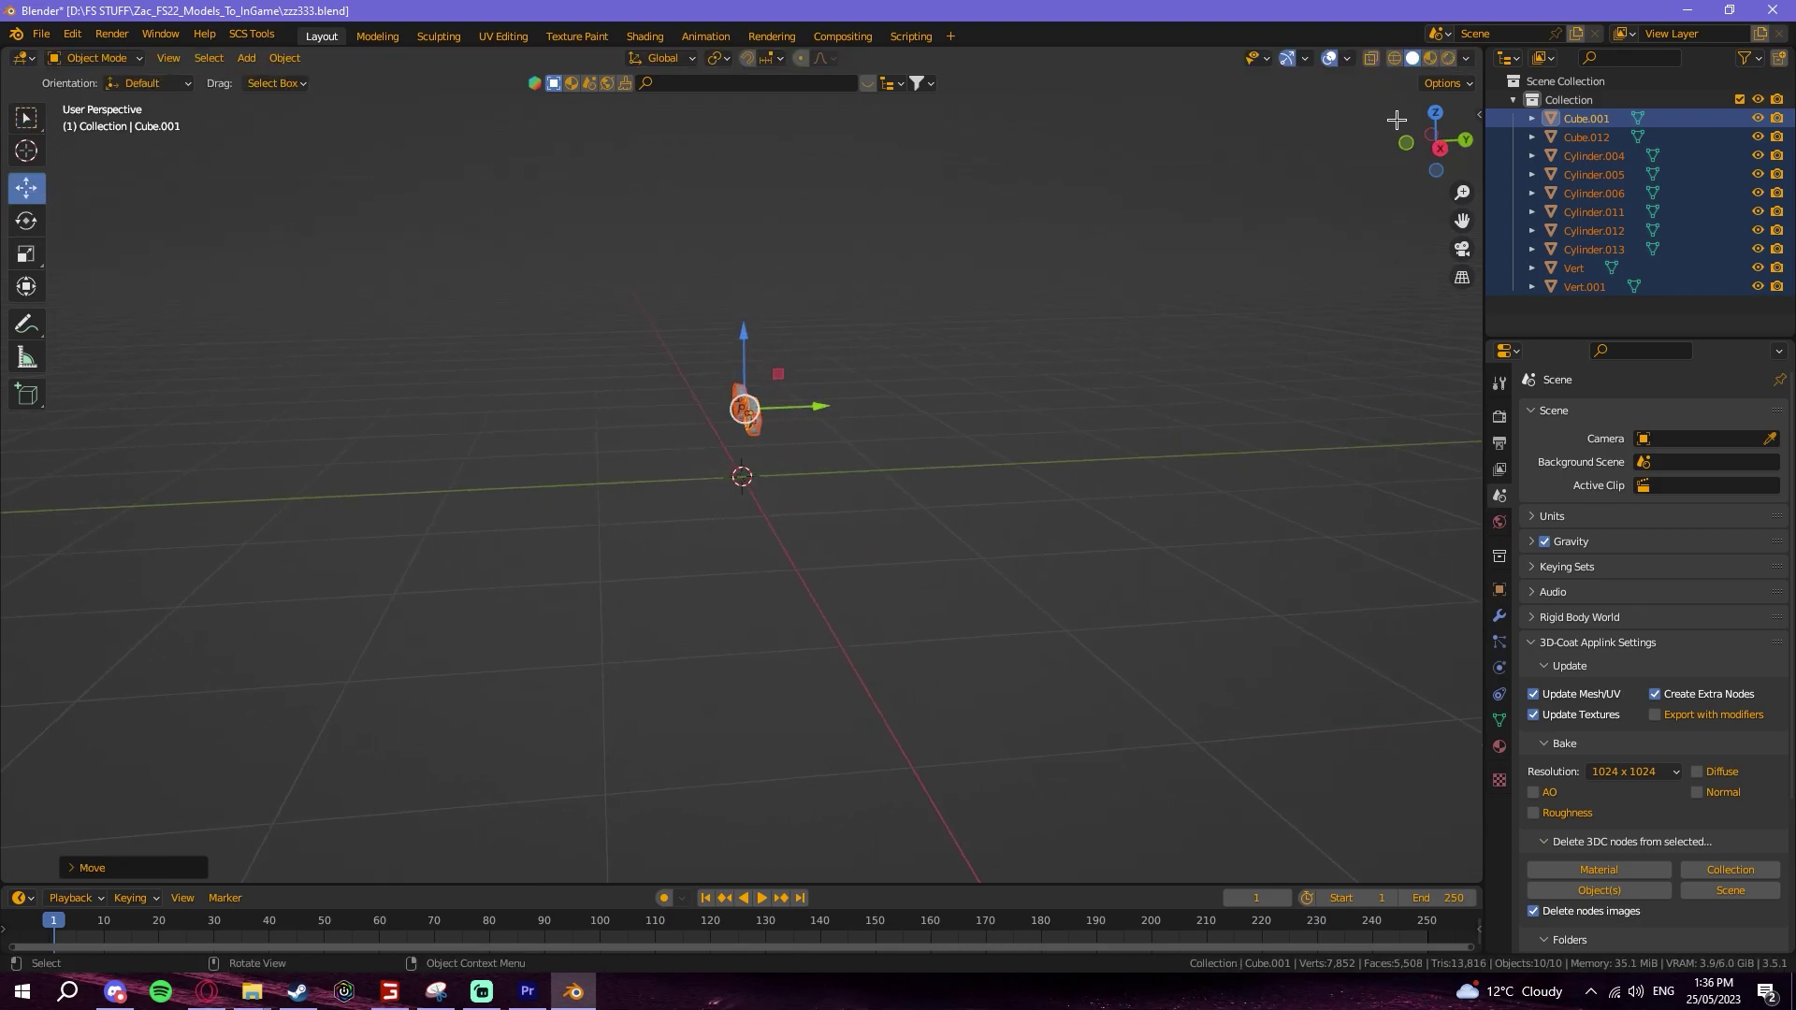
Step: In the right orthographic view, align the spotlights with the world origin, with their bases at ground level
left_click(1439, 148)
scroll(761, 180, "up", 2)
left_click_drag(765, 153, 649, 390)
left_click_drag(803, 401, 491, 403)
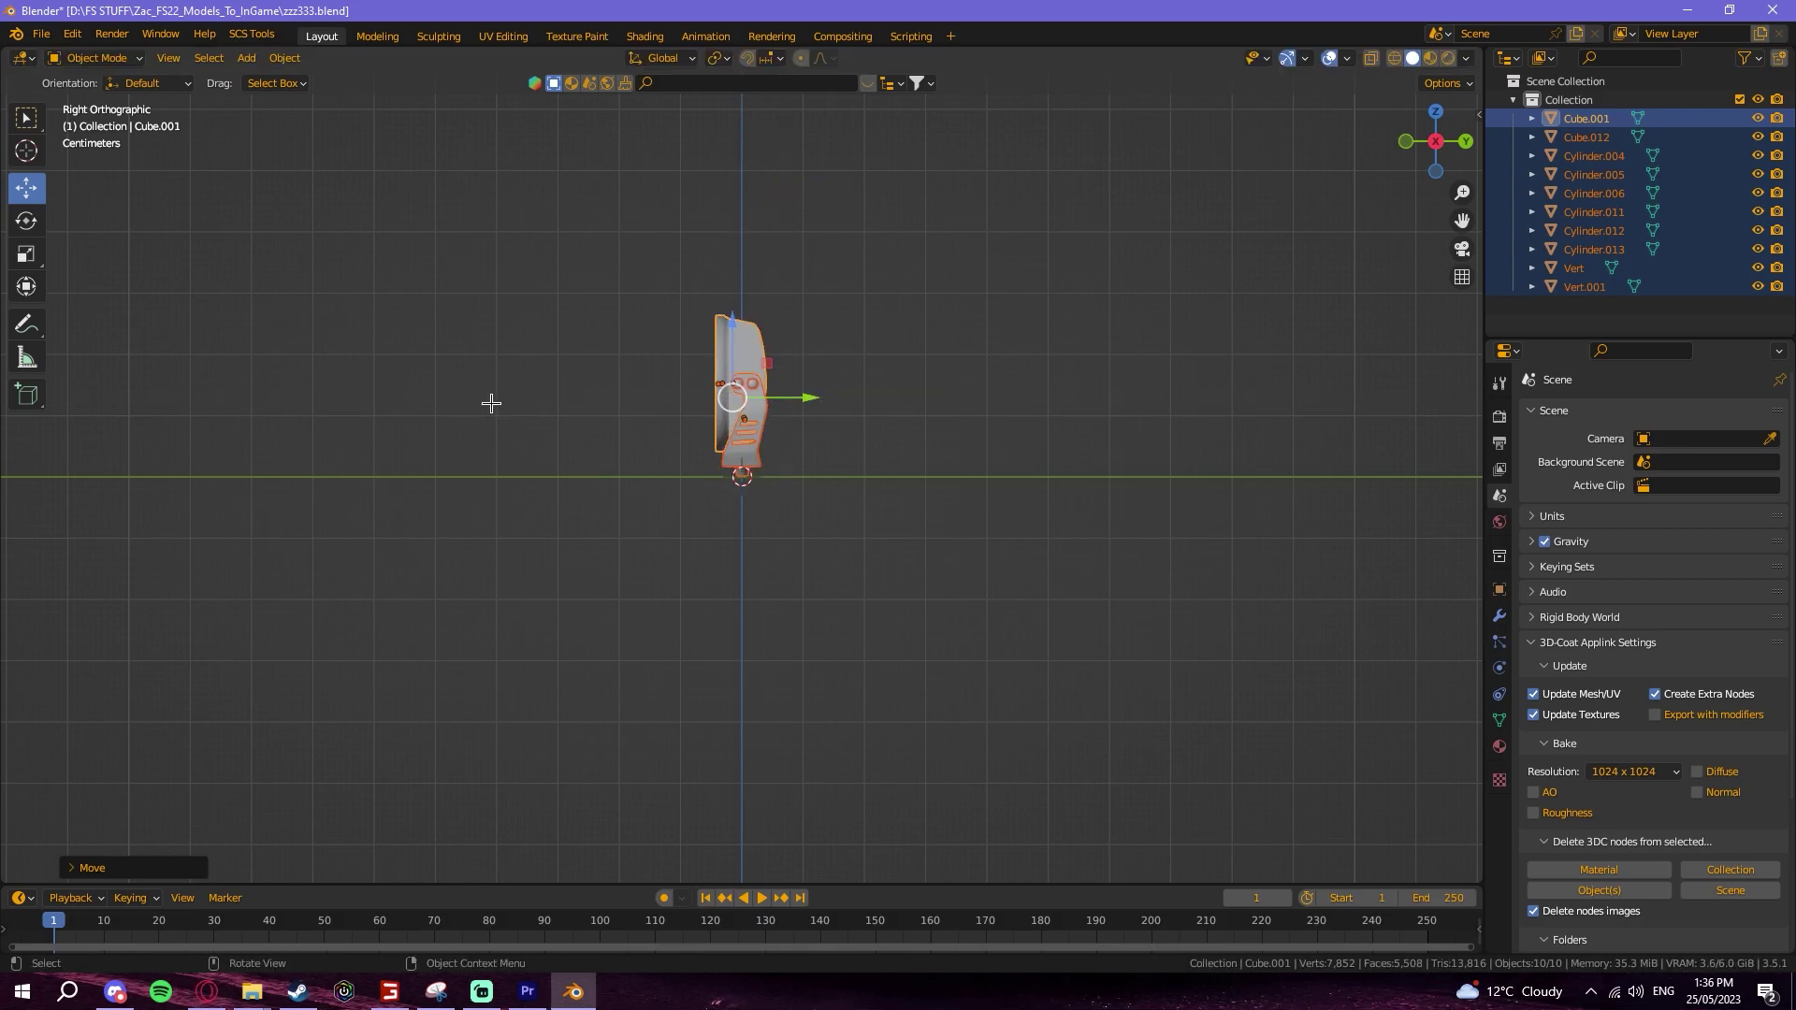
Step: In the front orthographic view, delete all parts of the spotlight on the positive X side
left_click(1406, 148)
scroll(565, 452, "up", 5)
left_click(599, 400)
left_click_drag(952, 140, 1134, 564)
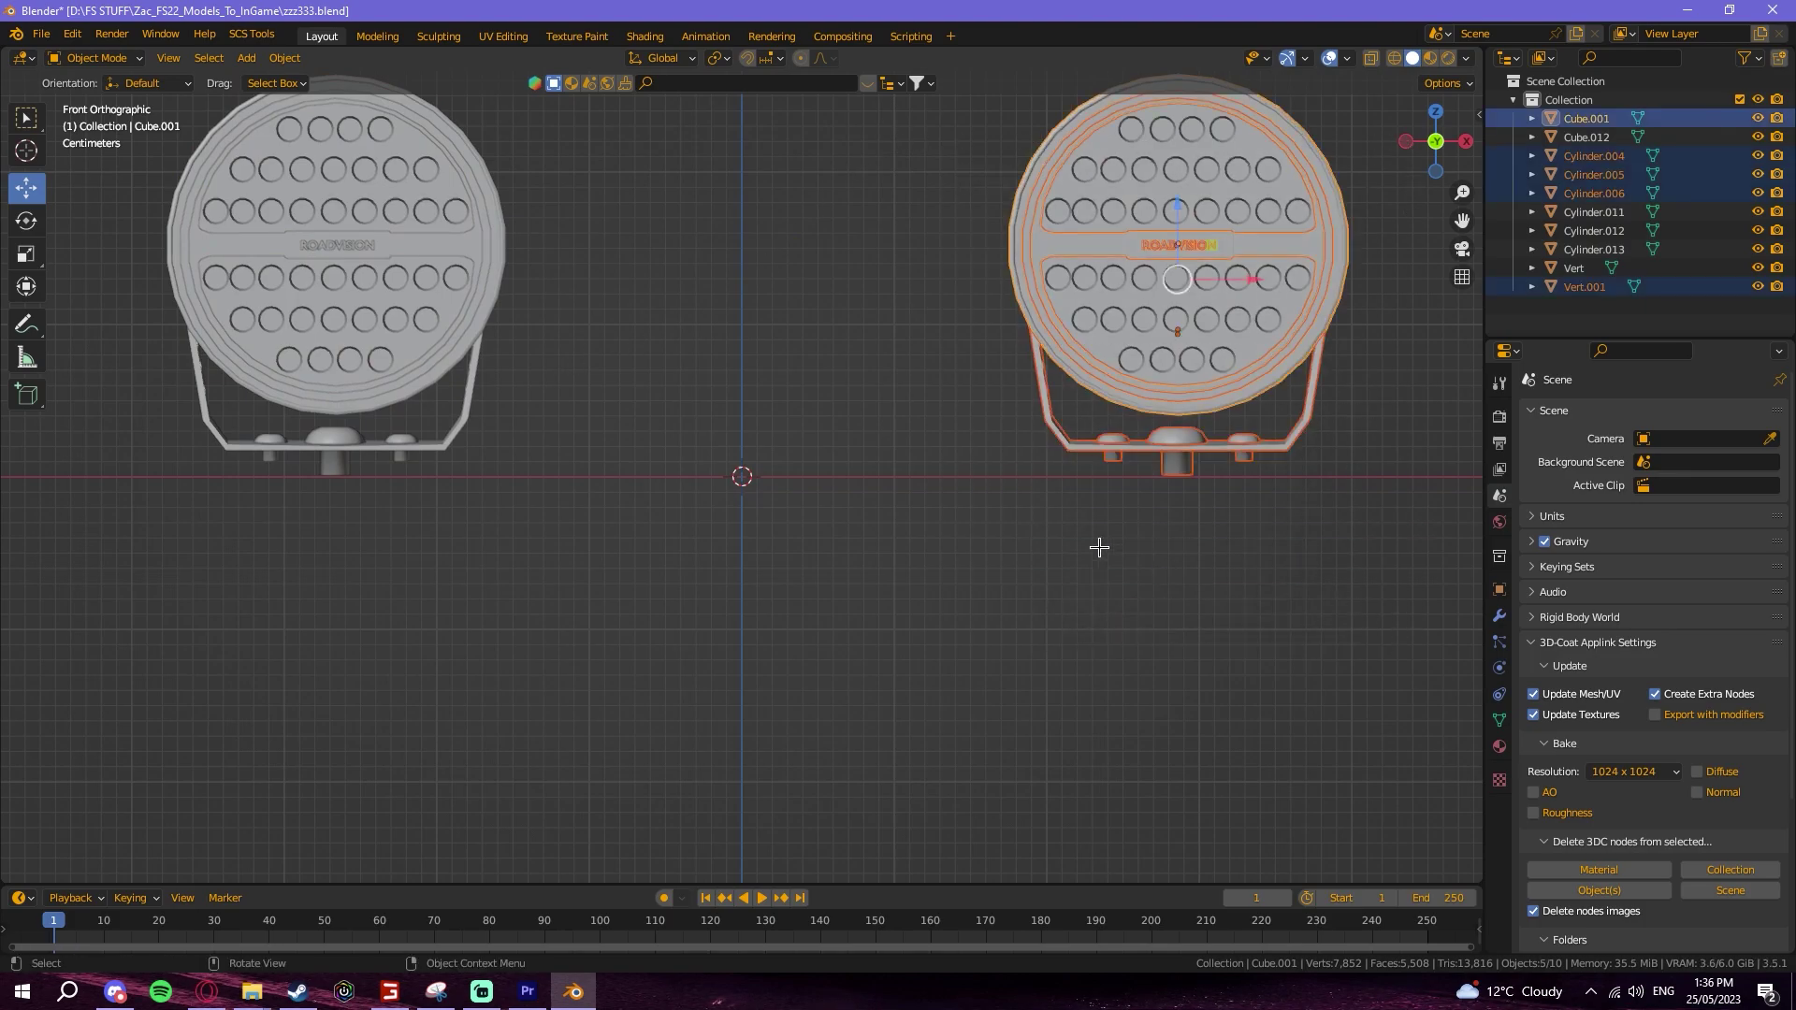
scroll(1076, 542, "down", 2)
key("Delete")
Step: Set the remaining spotlight's origins to geometry and move it along the X axis to the world centre
left_click_drag(245, 206, 593, 486)
right_click(425, 438)
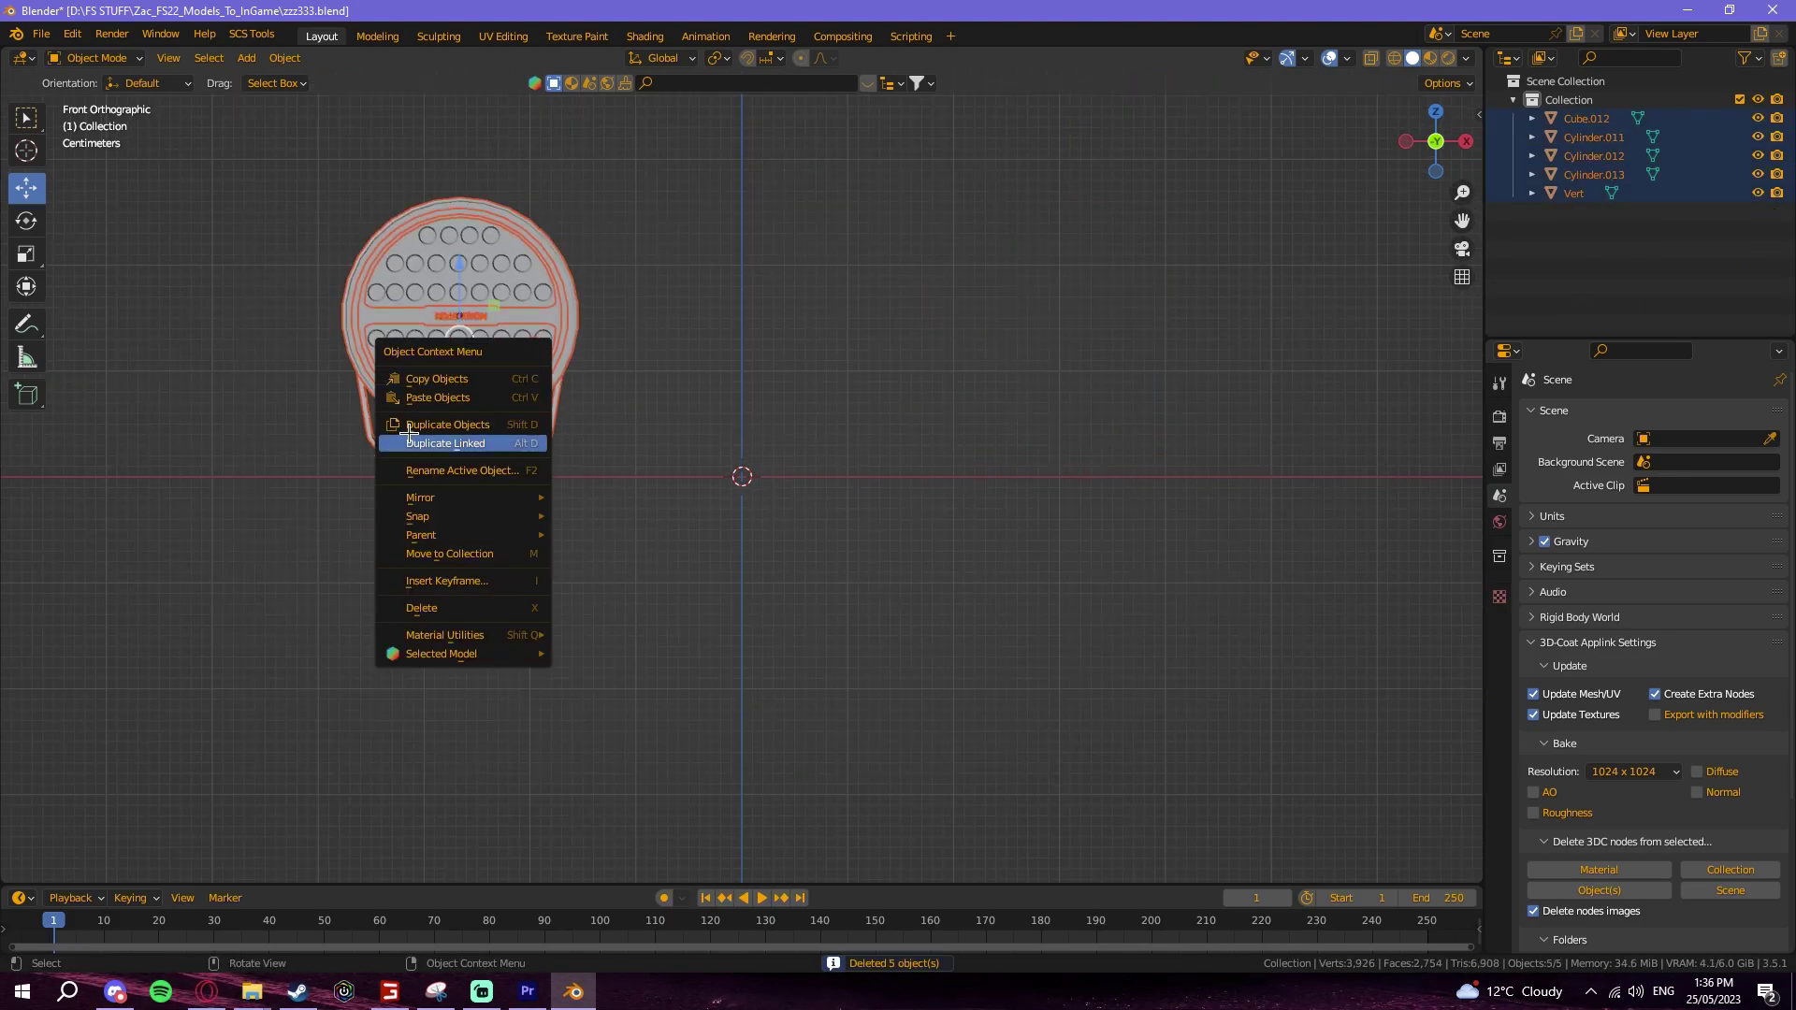
right_click(430, 295)
mouse_move(429, 295)
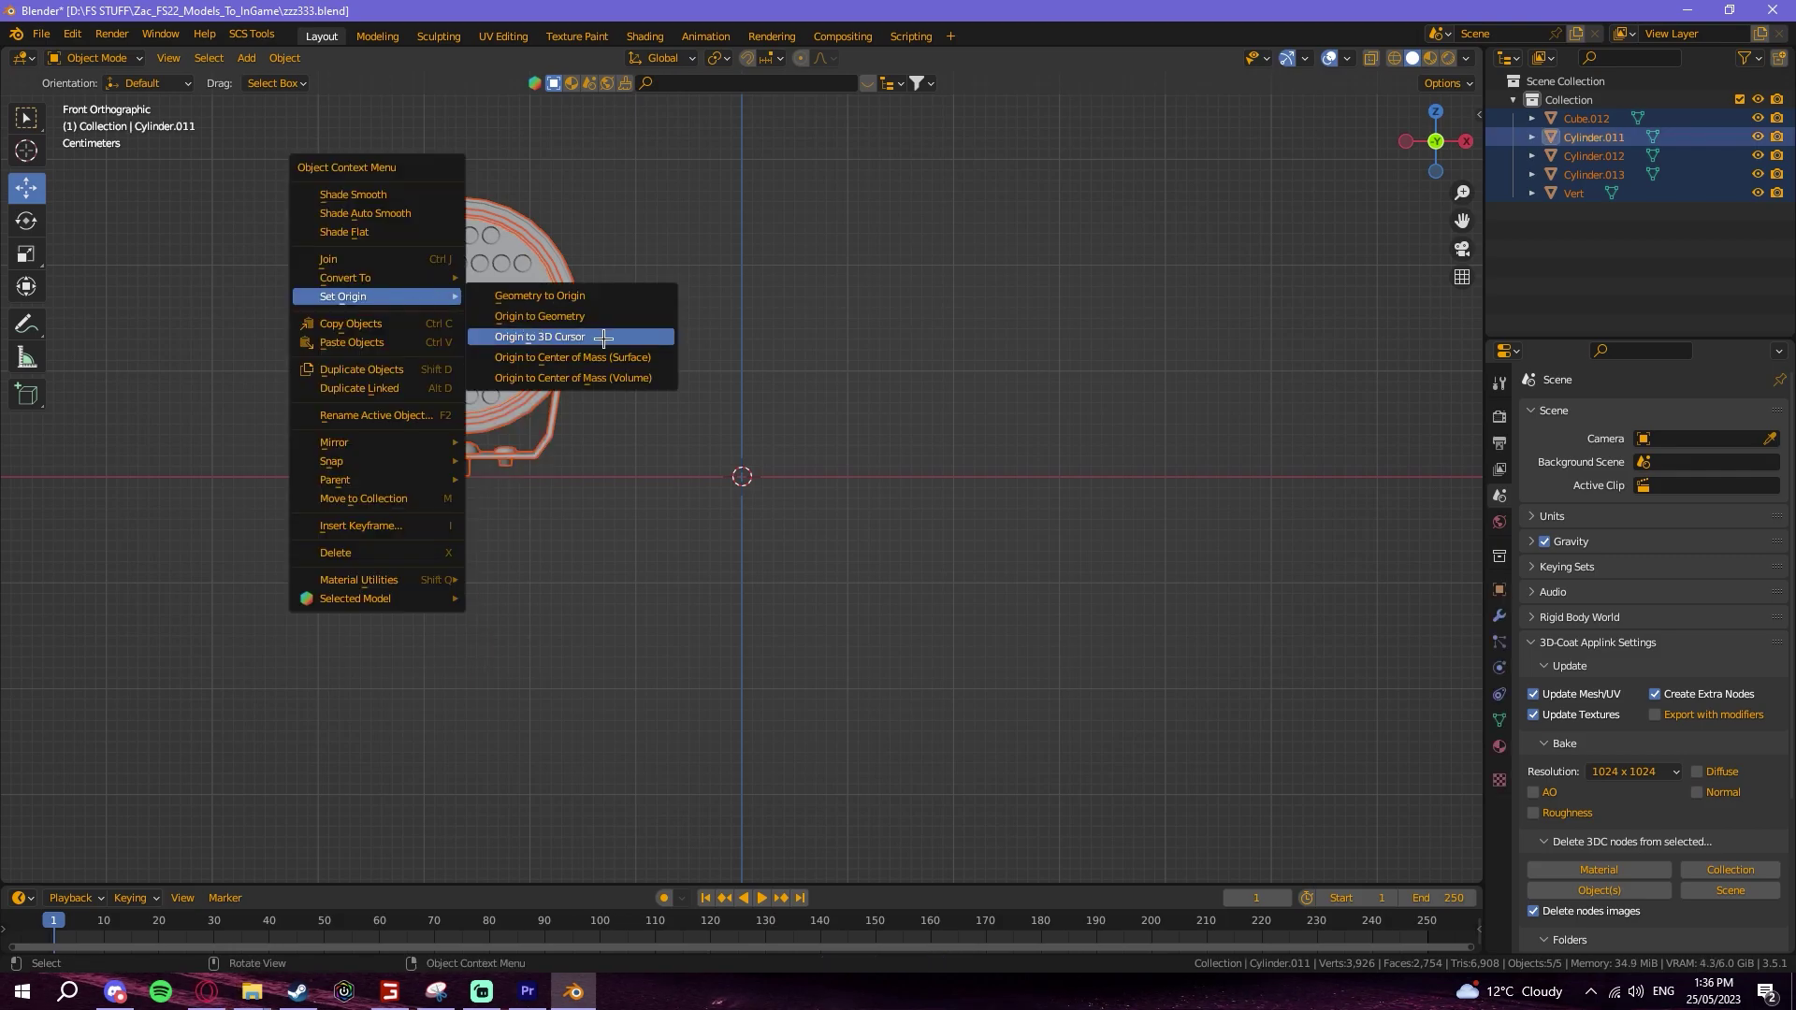
left_click(601, 318)
left_click_drag(534, 342, 820, 418)
Step: Inspect the centred spotlight from several angles using different viewport shading modes
middle_click_drag(668, 429, 613, 534)
left_click(614, 531)
key("z")
left_click(710, 586)
key("z")
left_click(1180, 521)
middle_click_drag(1181, 521, 665, 477)
Step: Hide the mounting bracket Vert and the bolts Cylinder.013
left_click(765, 440)
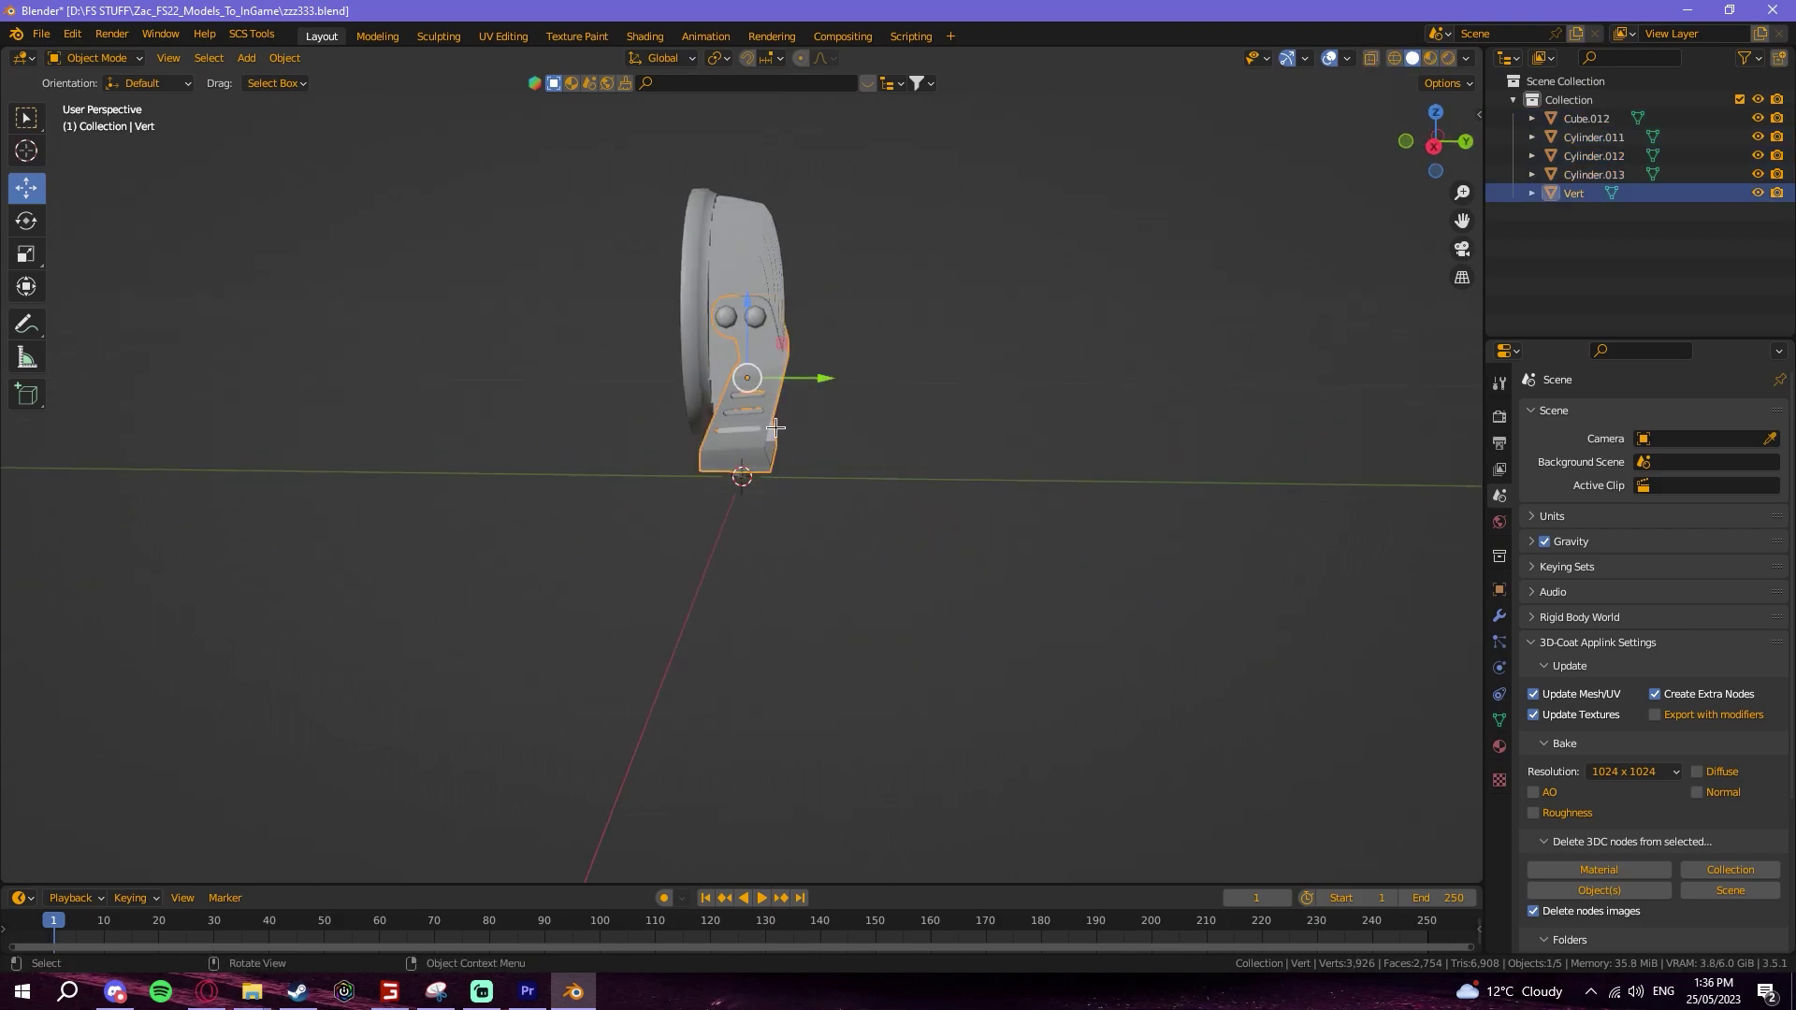
left_click(1757, 192)
middle_click_drag(655, 393, 706, 403)
left_click(1599, 174)
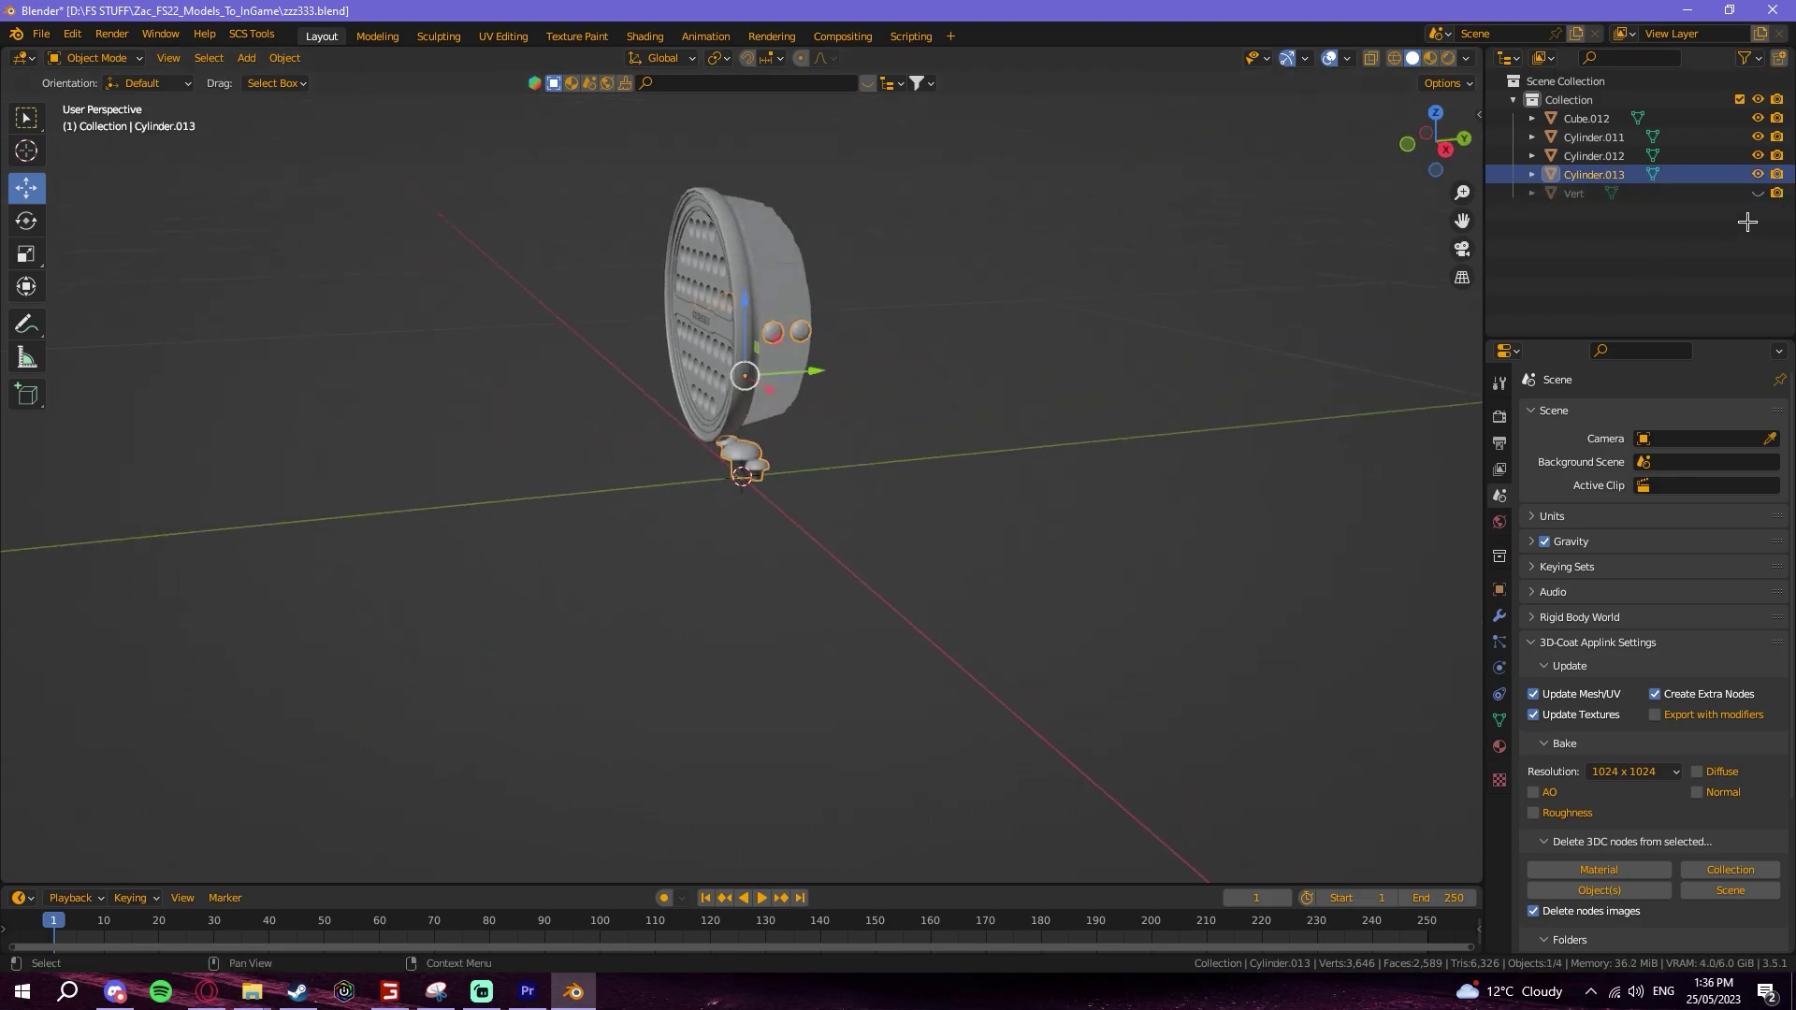
left_click(1757, 174)
Step: Hide the housing Cube.012 and the perforated front Cylinder.011, leaving the outer ring and ROADVISION lettering
left_click(741, 341)
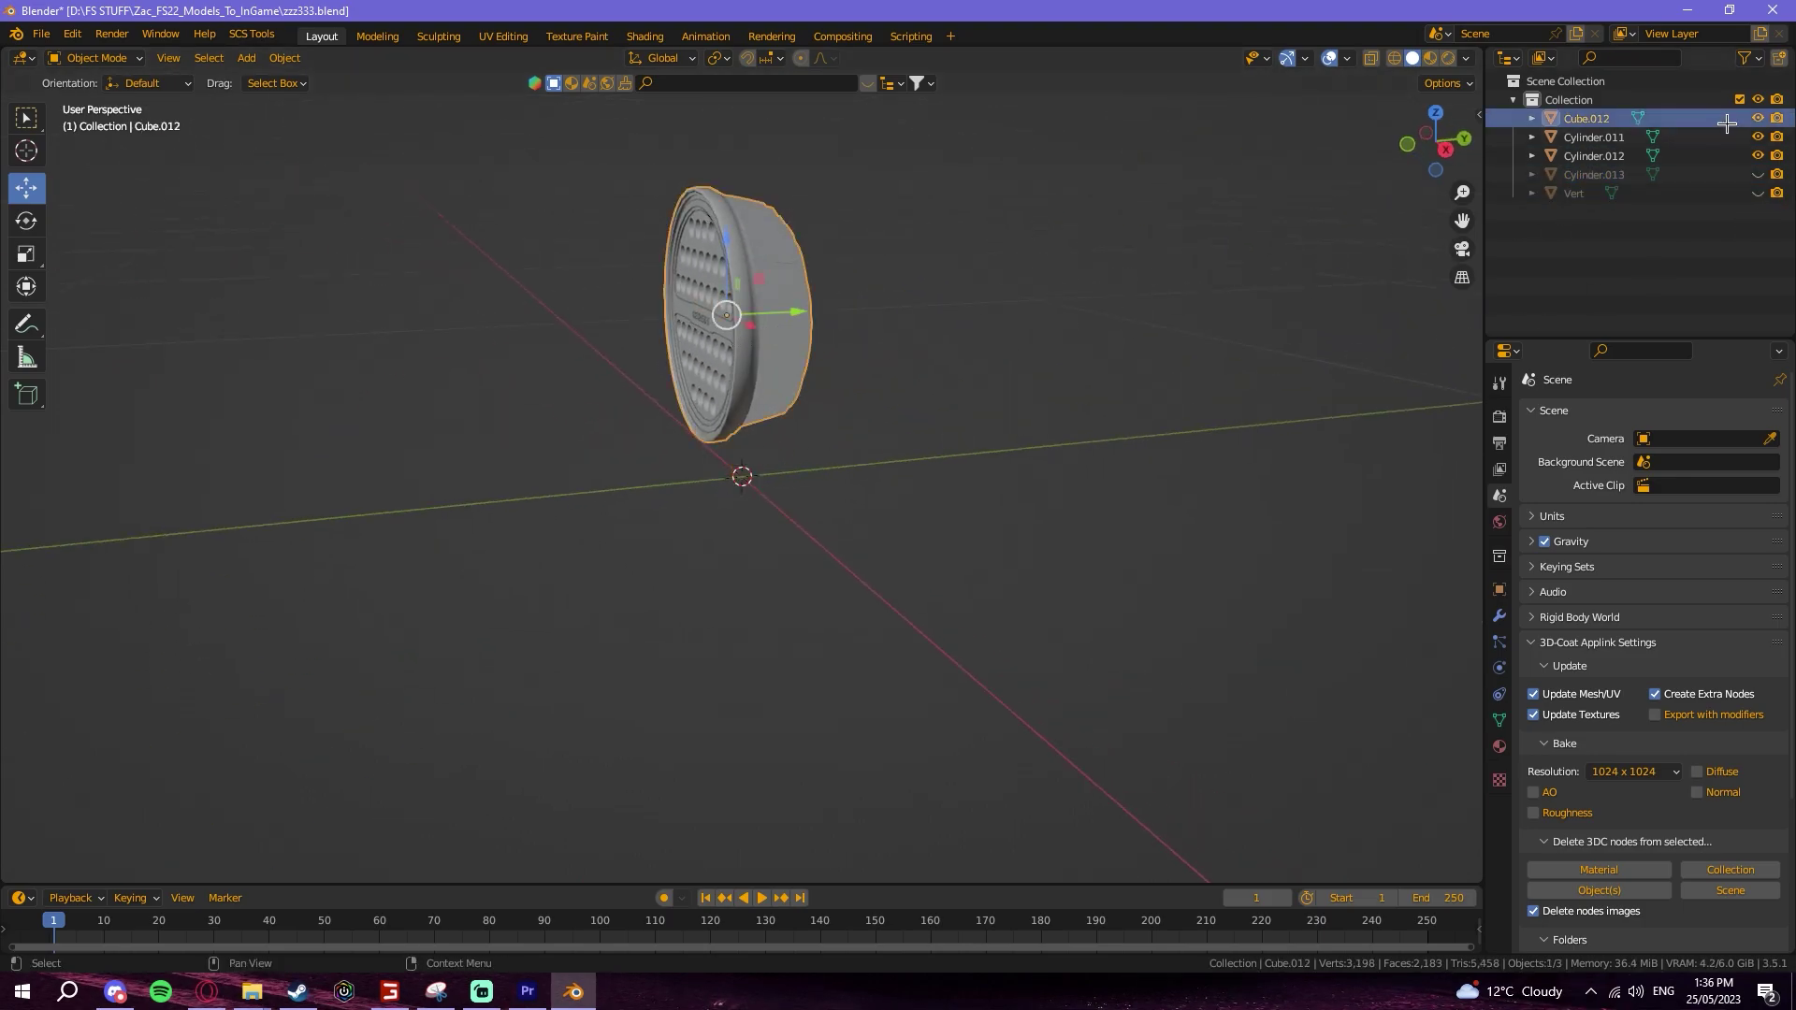
left_click(1757, 118)
middle_click_drag(608, 322, 772, 324)
left_click(775, 291)
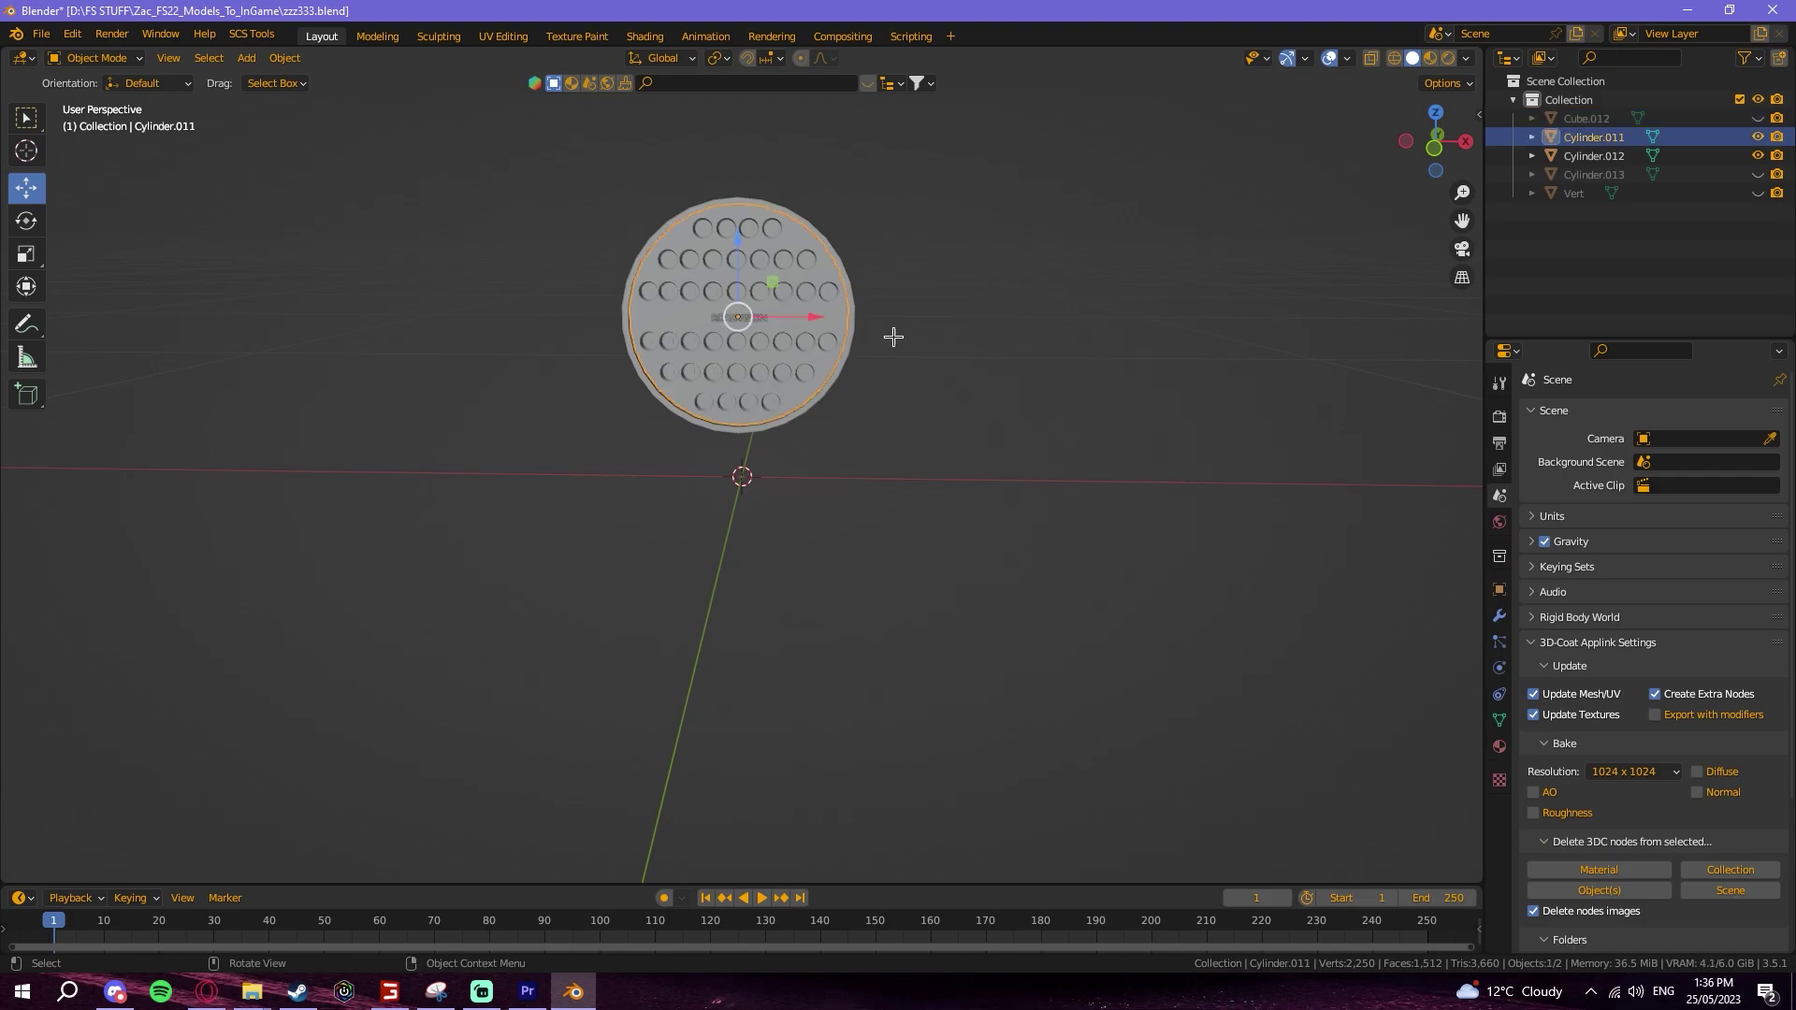
left_click(1758, 136)
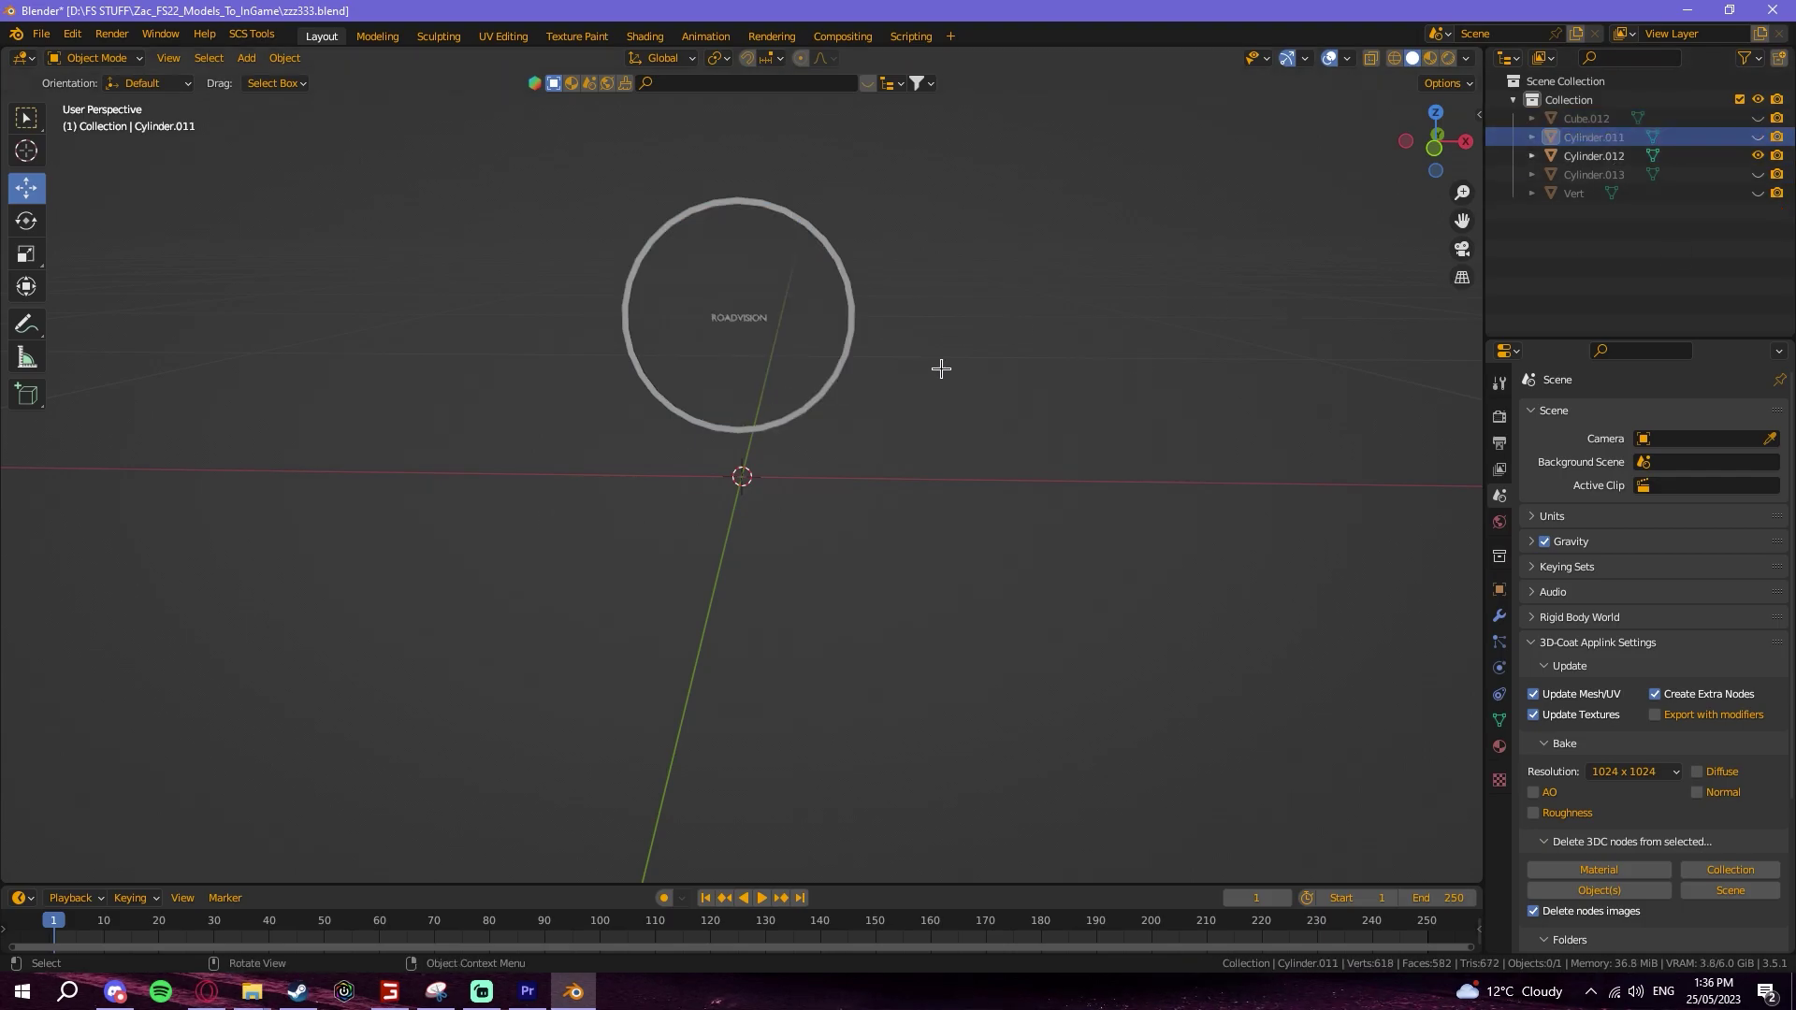
Step: Show the ring and ROADVISION lettering from the front in Material Preview shading and select the object
left_click(1436, 149)
key("z")
left_click(917, 280)
scroll(806, 441, "up", 2)
key("z")
middle_click_drag(786, 411, 708, 673, "shift")
scroll(665, 497, "up", 5)
left_click(632, 576)
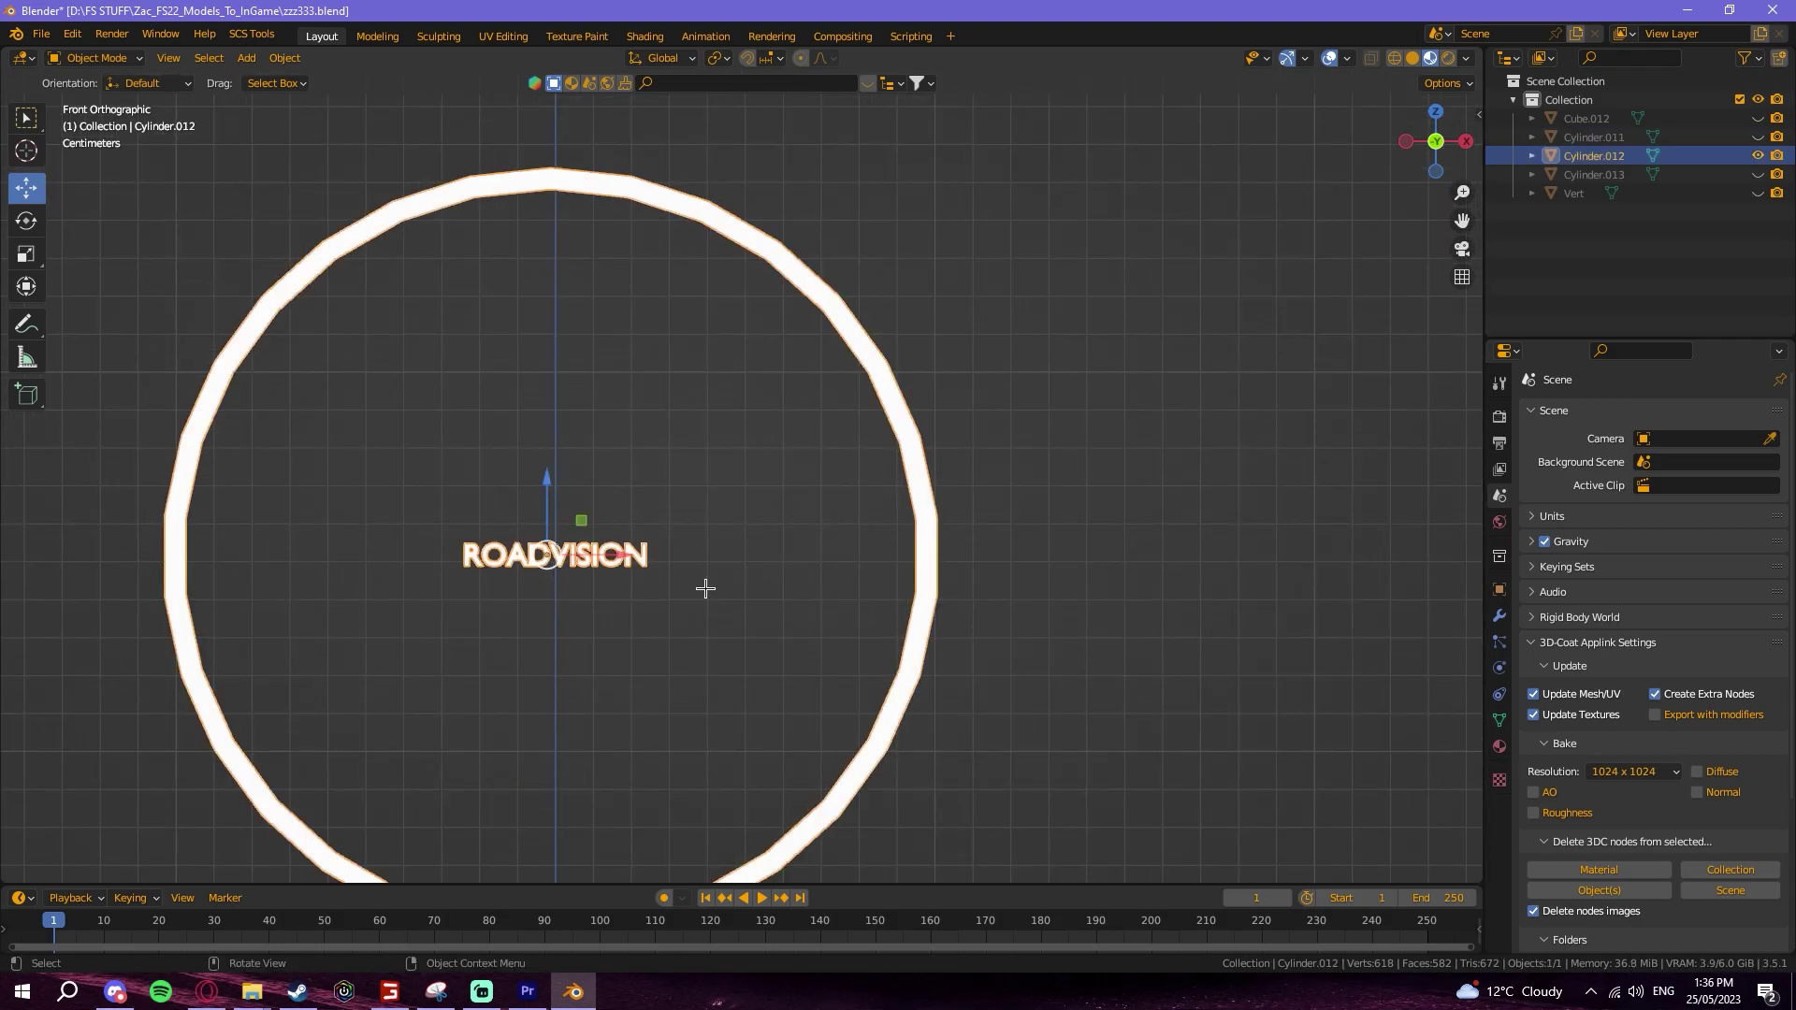
Step: Replace the material on the ring and lettering with a new material named LedLight
left_click(1499, 745)
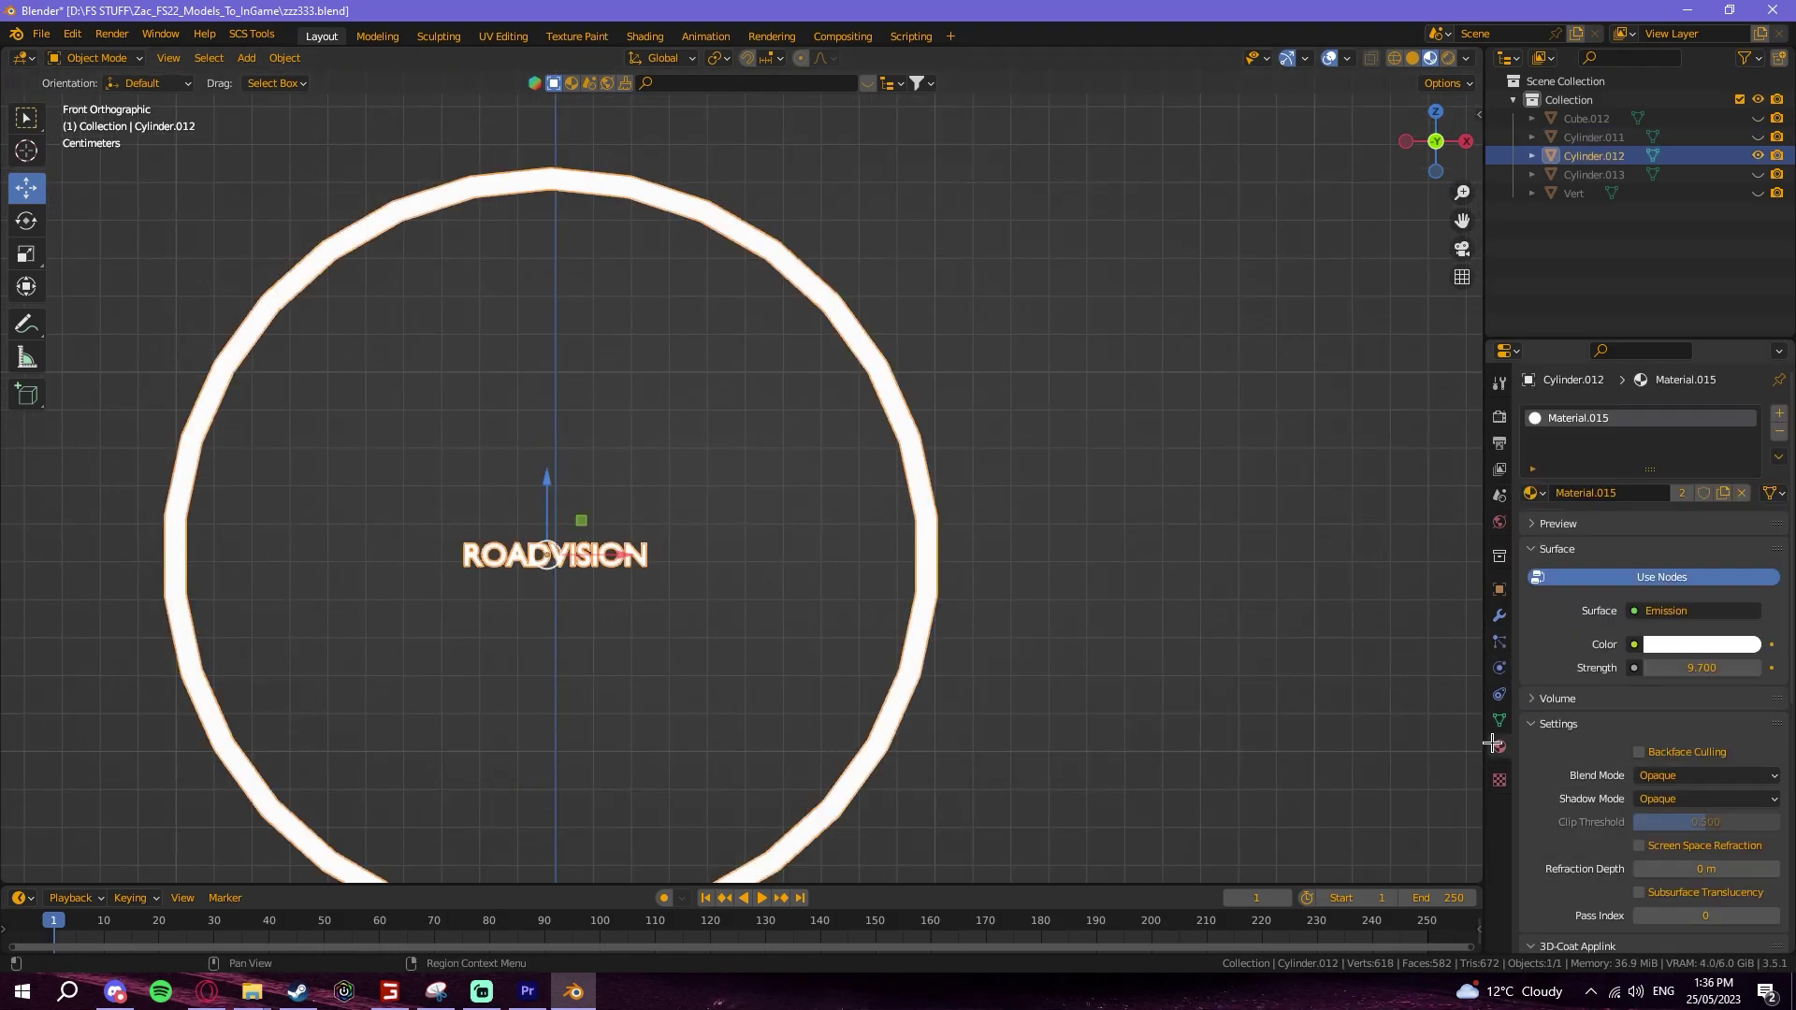
left_click(1774, 431)
left_click(1590, 488)
left_click(1590, 492)
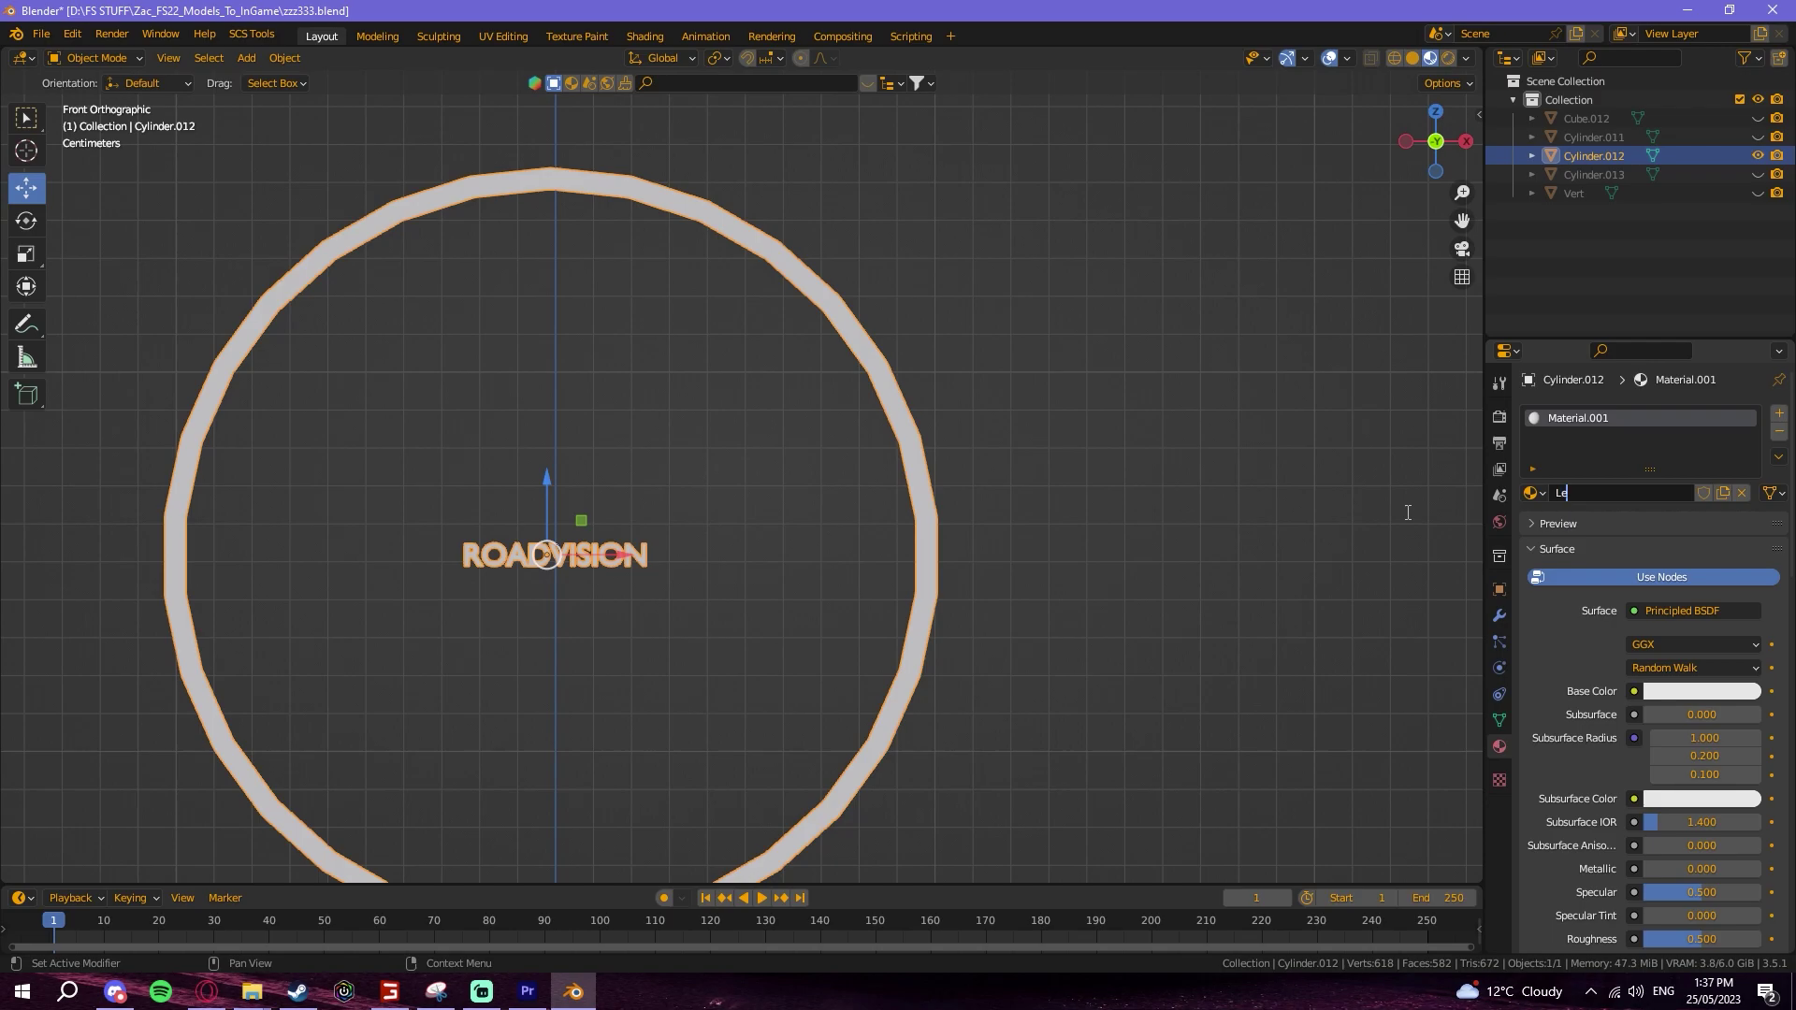
type("ht")
key("Return")
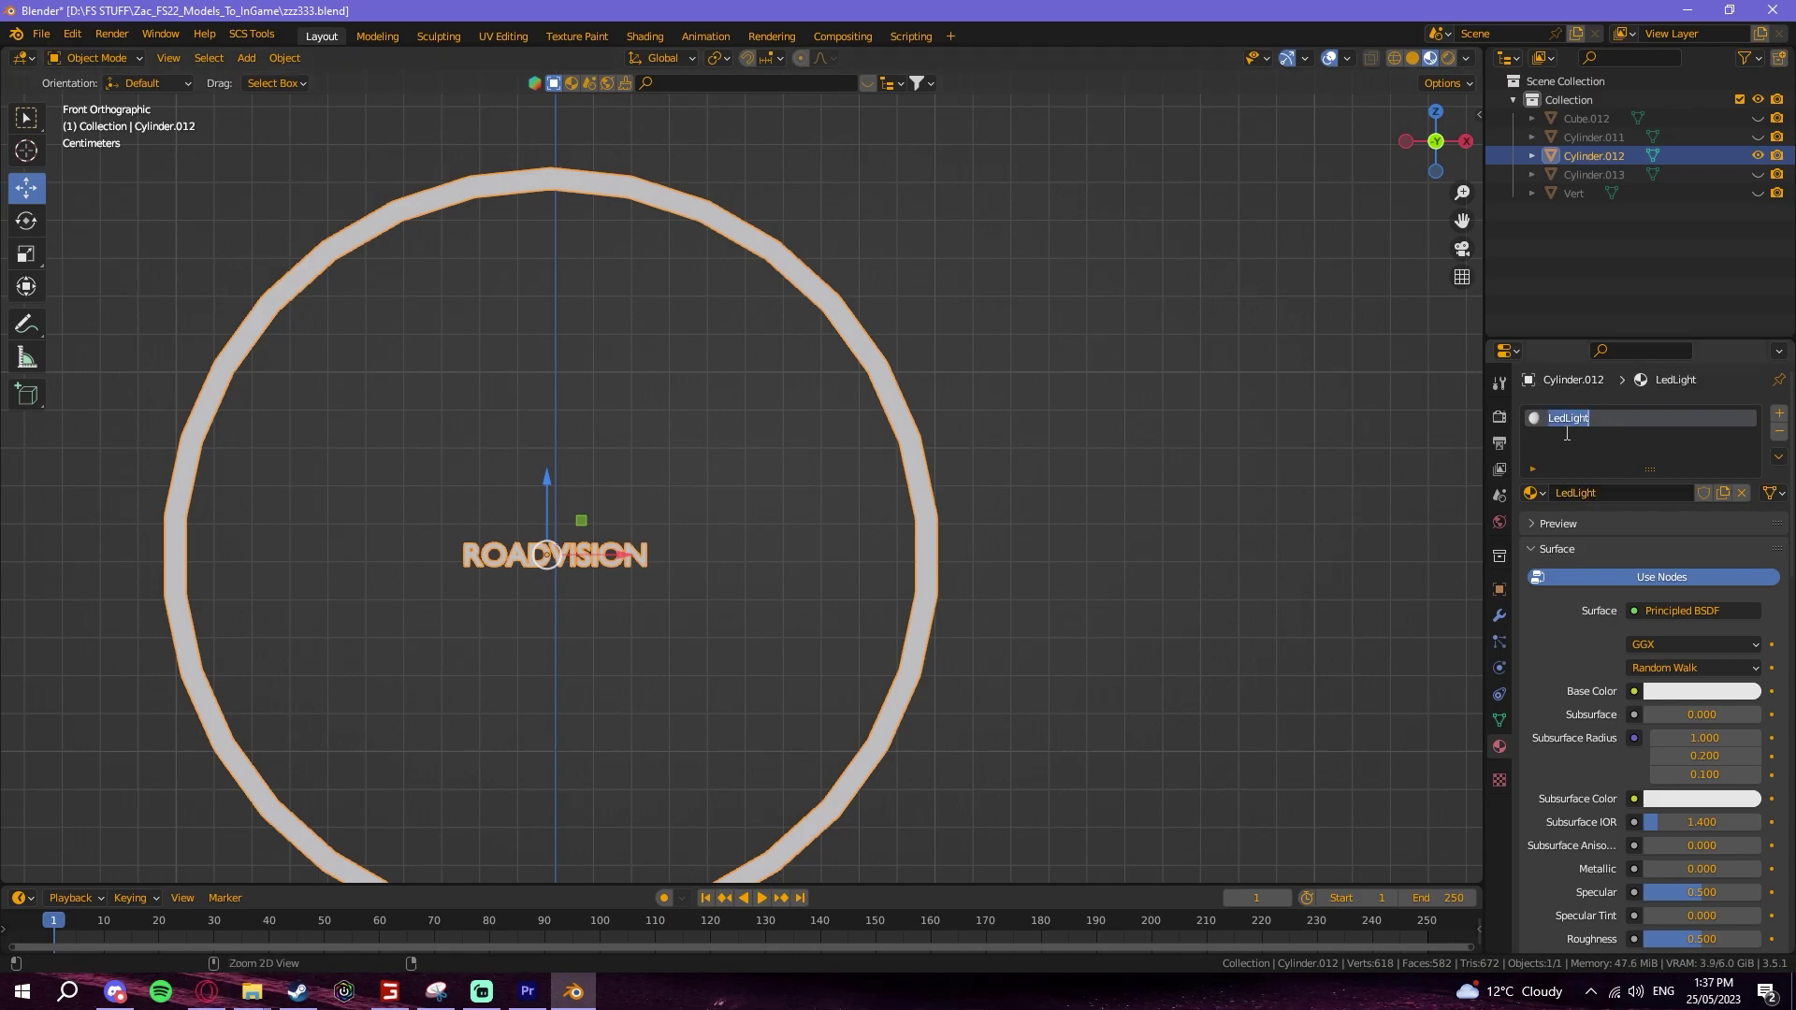
Step: Rename the ring and lettering object Cylinder.012 as LedLight
double_click(1595, 156)
type("LedLight")
key("Return")
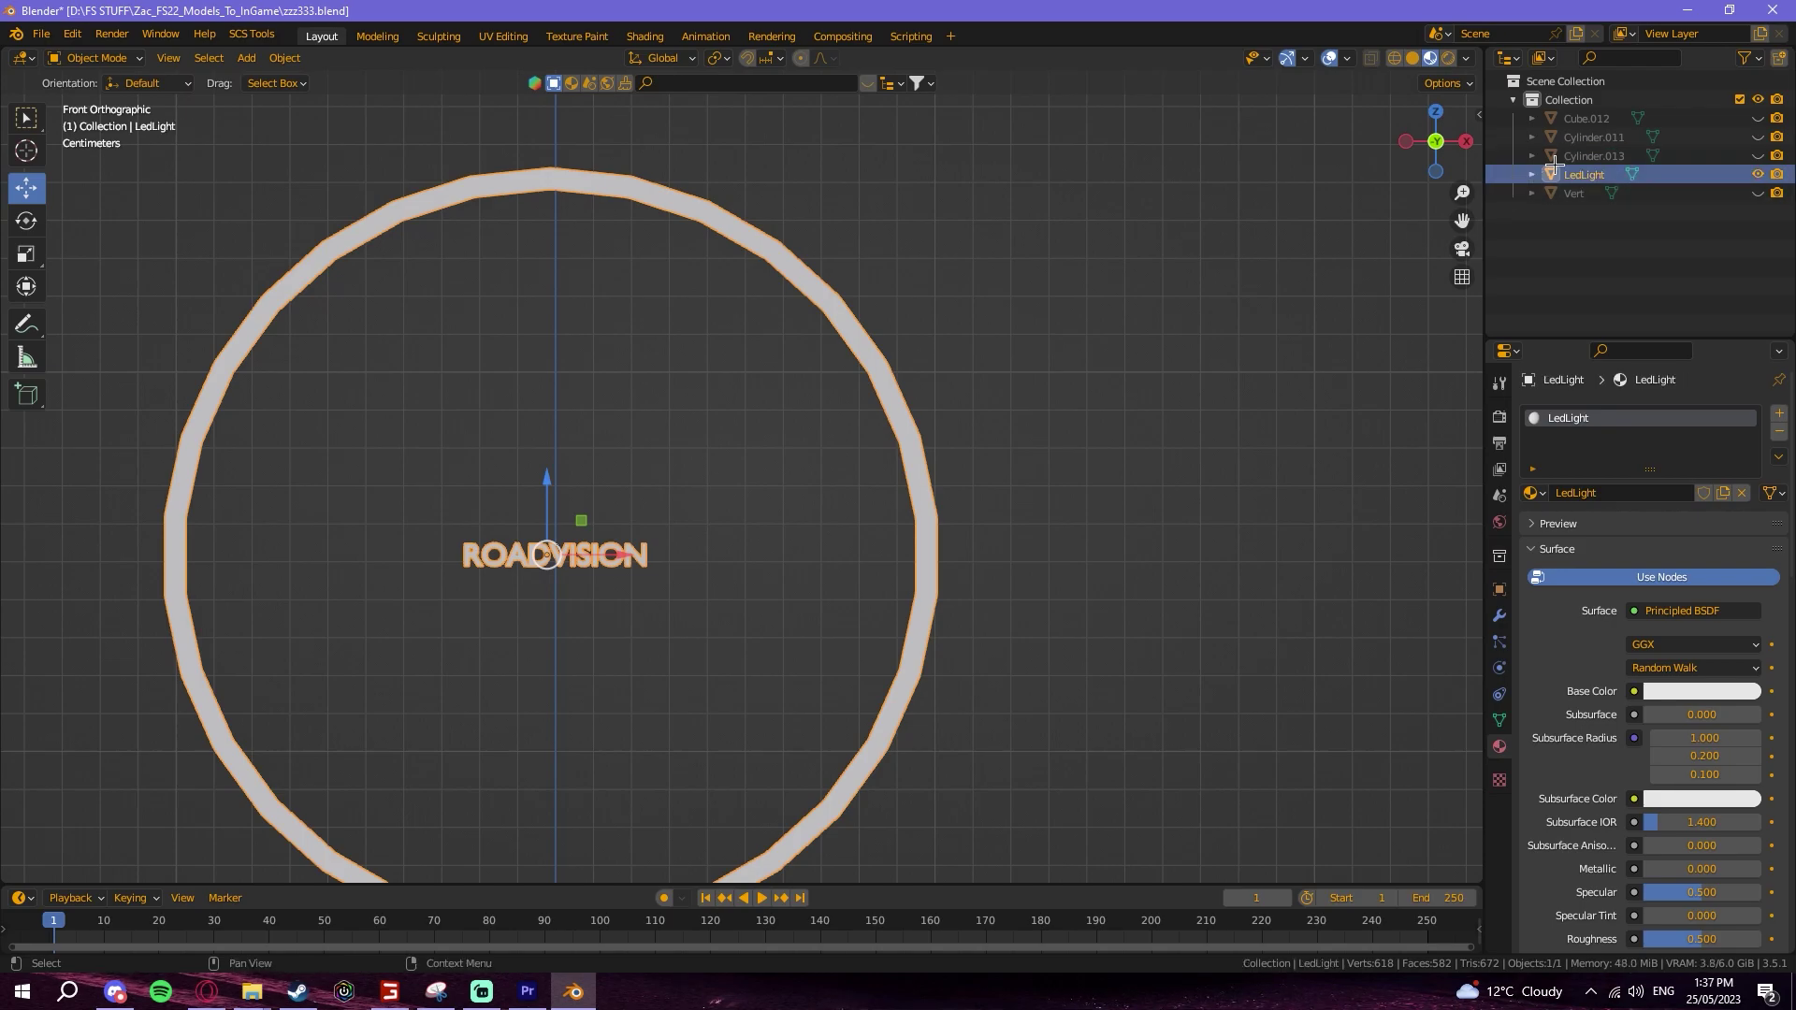
Step: Enter Edit Mode on the LedLight object and select its entire mesh, focusing on the ROADVISION lettering
scroll(739, 477, "down", 3)
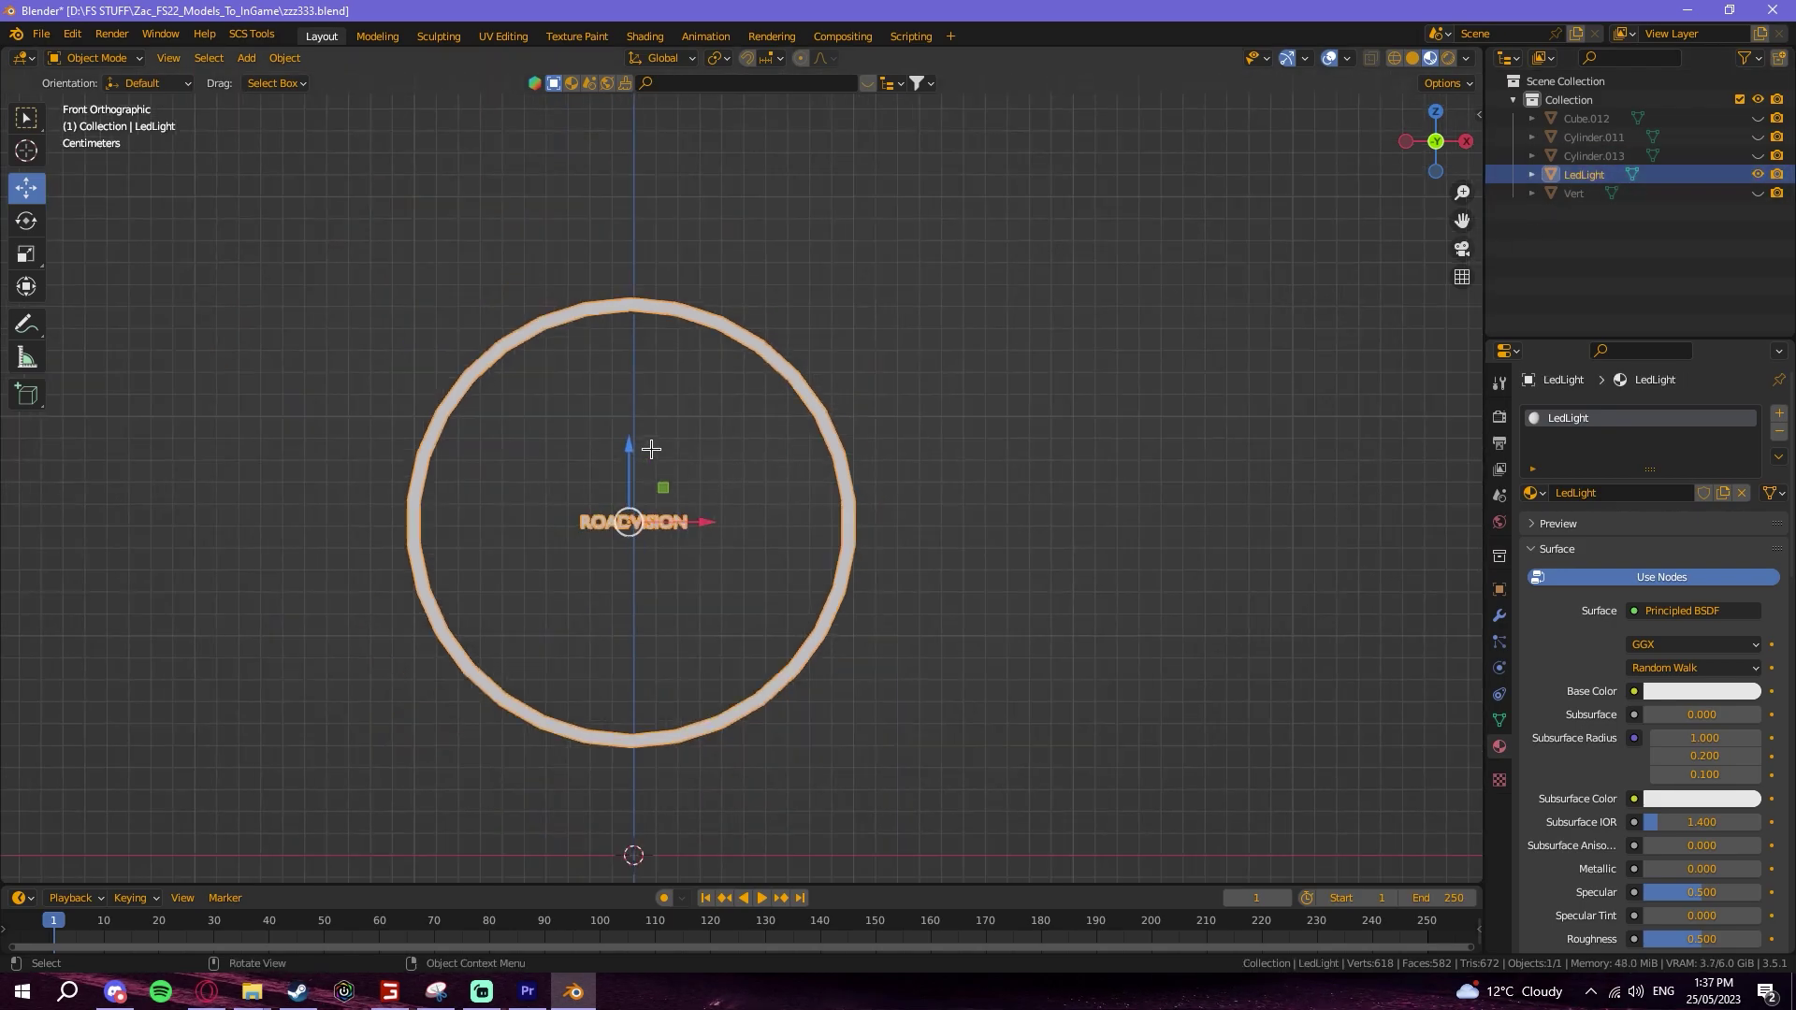
left_click(1369, 557)
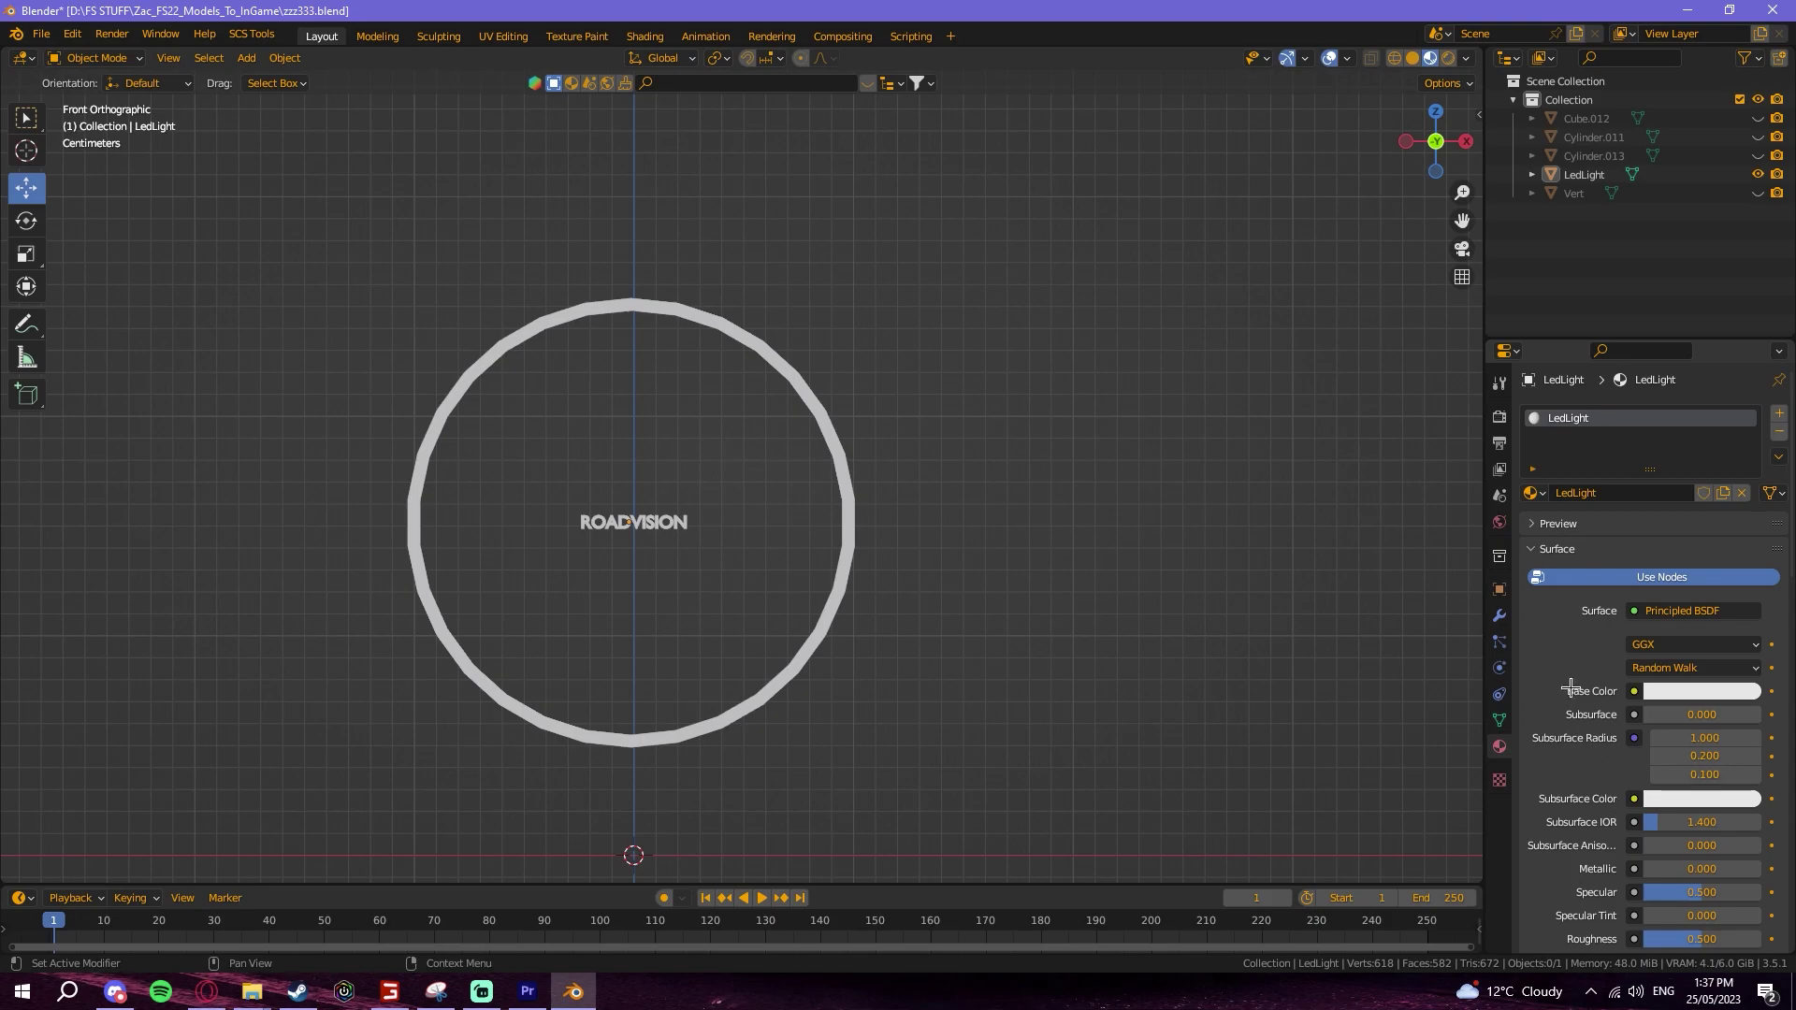
scroll(1633, 878, "down", 2)
left_click(754, 677)
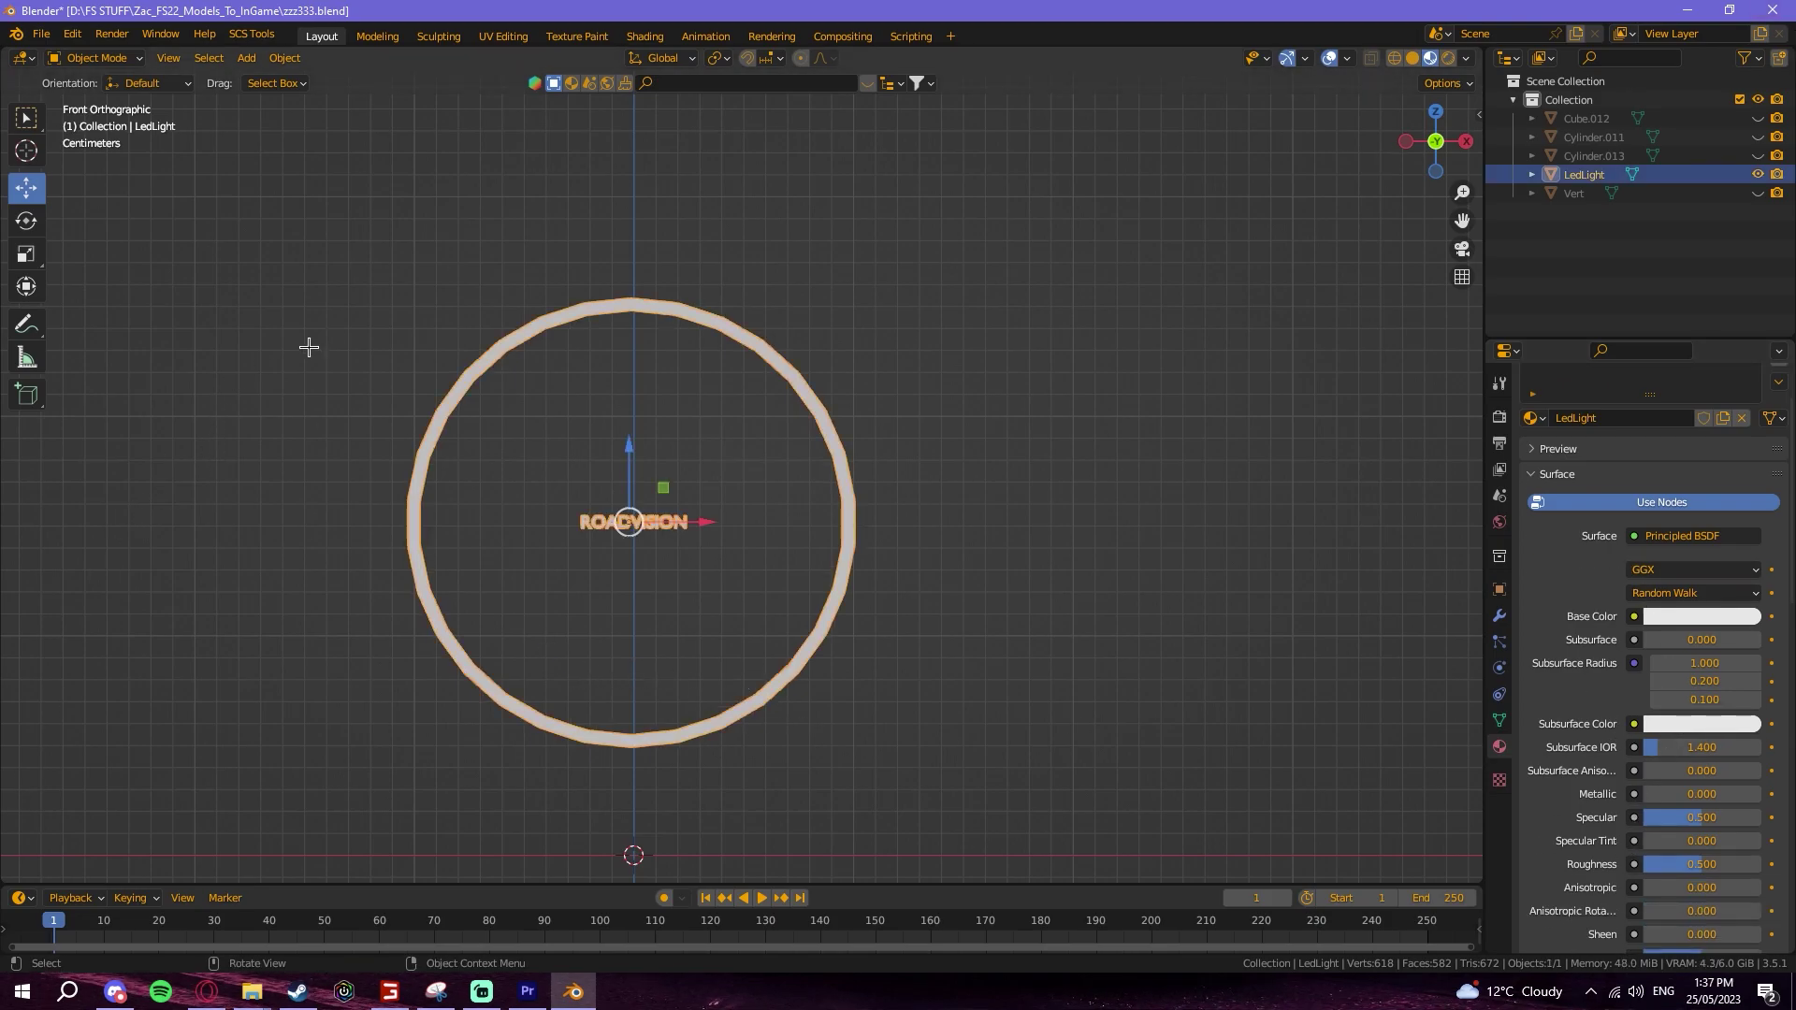
key("Tab")
key("a")
right_click(205, 401)
scroll(552, 570, "up", 5)
scroll(507, 577, "up", 4)
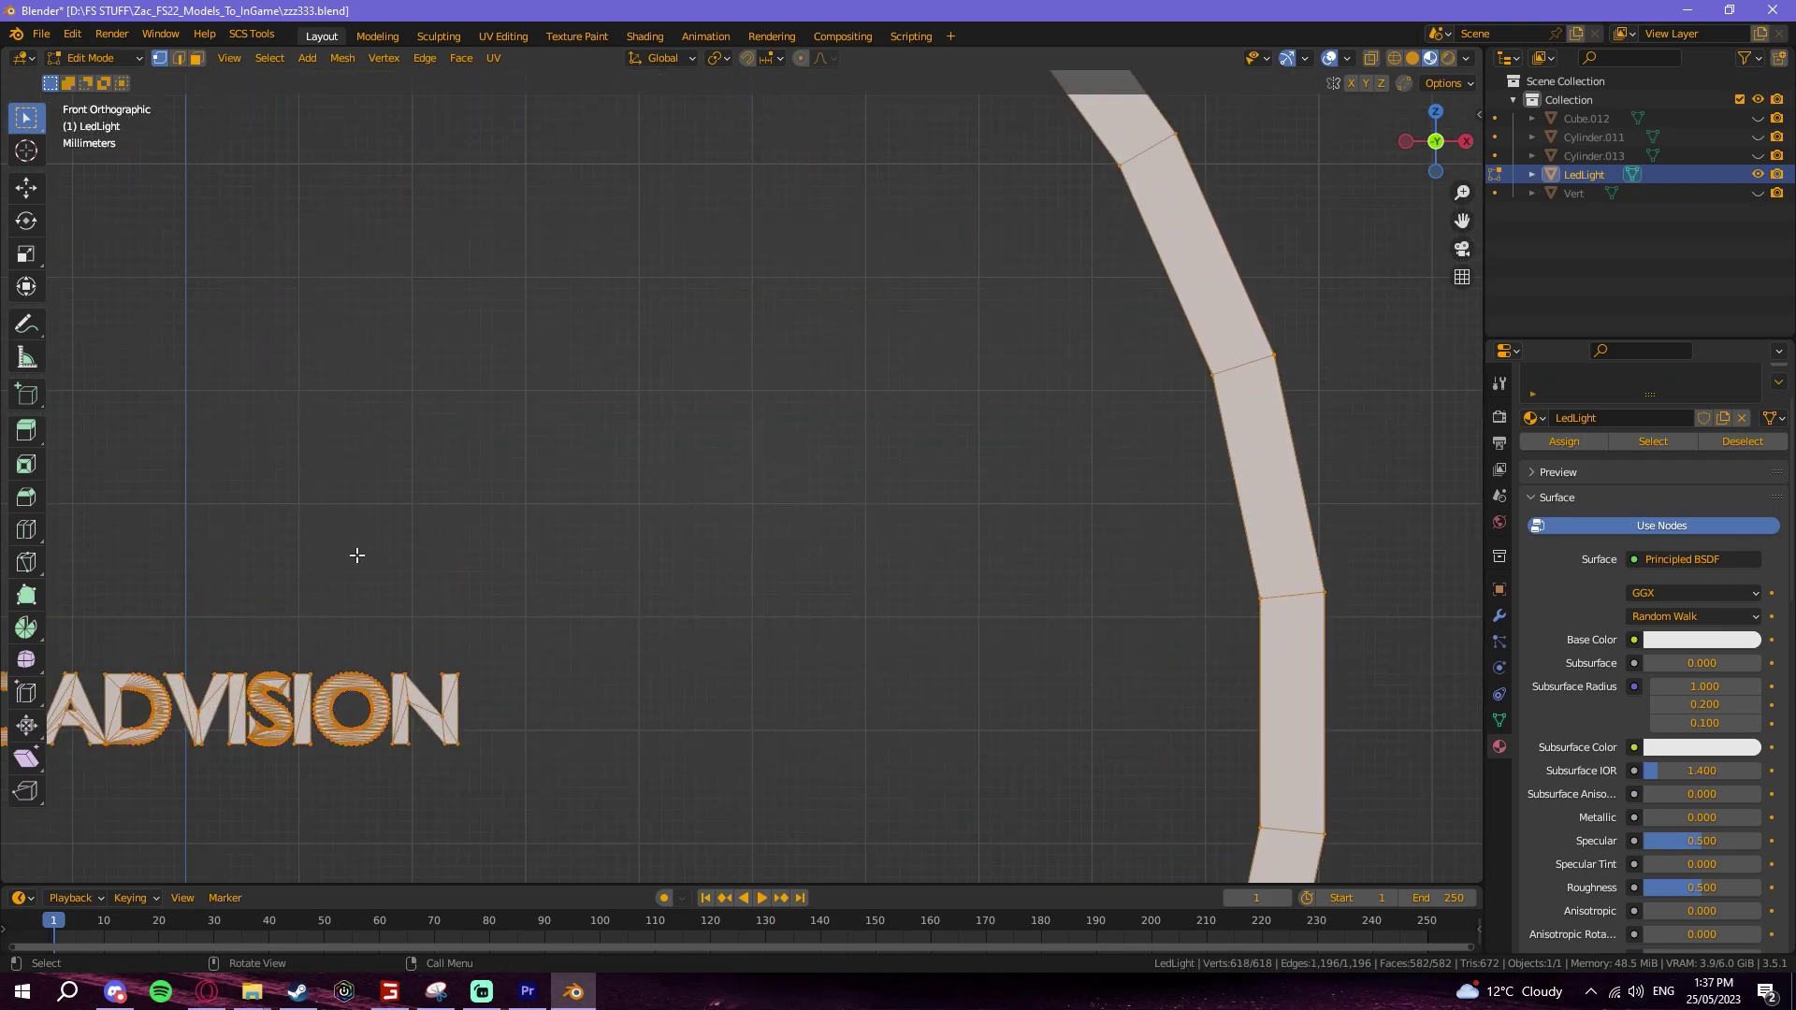
middle_click_drag(357, 552, 761, 502, "shift")
Step: Switch the viewport to Wireframe shading and reselect all of the LedLight geometry
key("z")
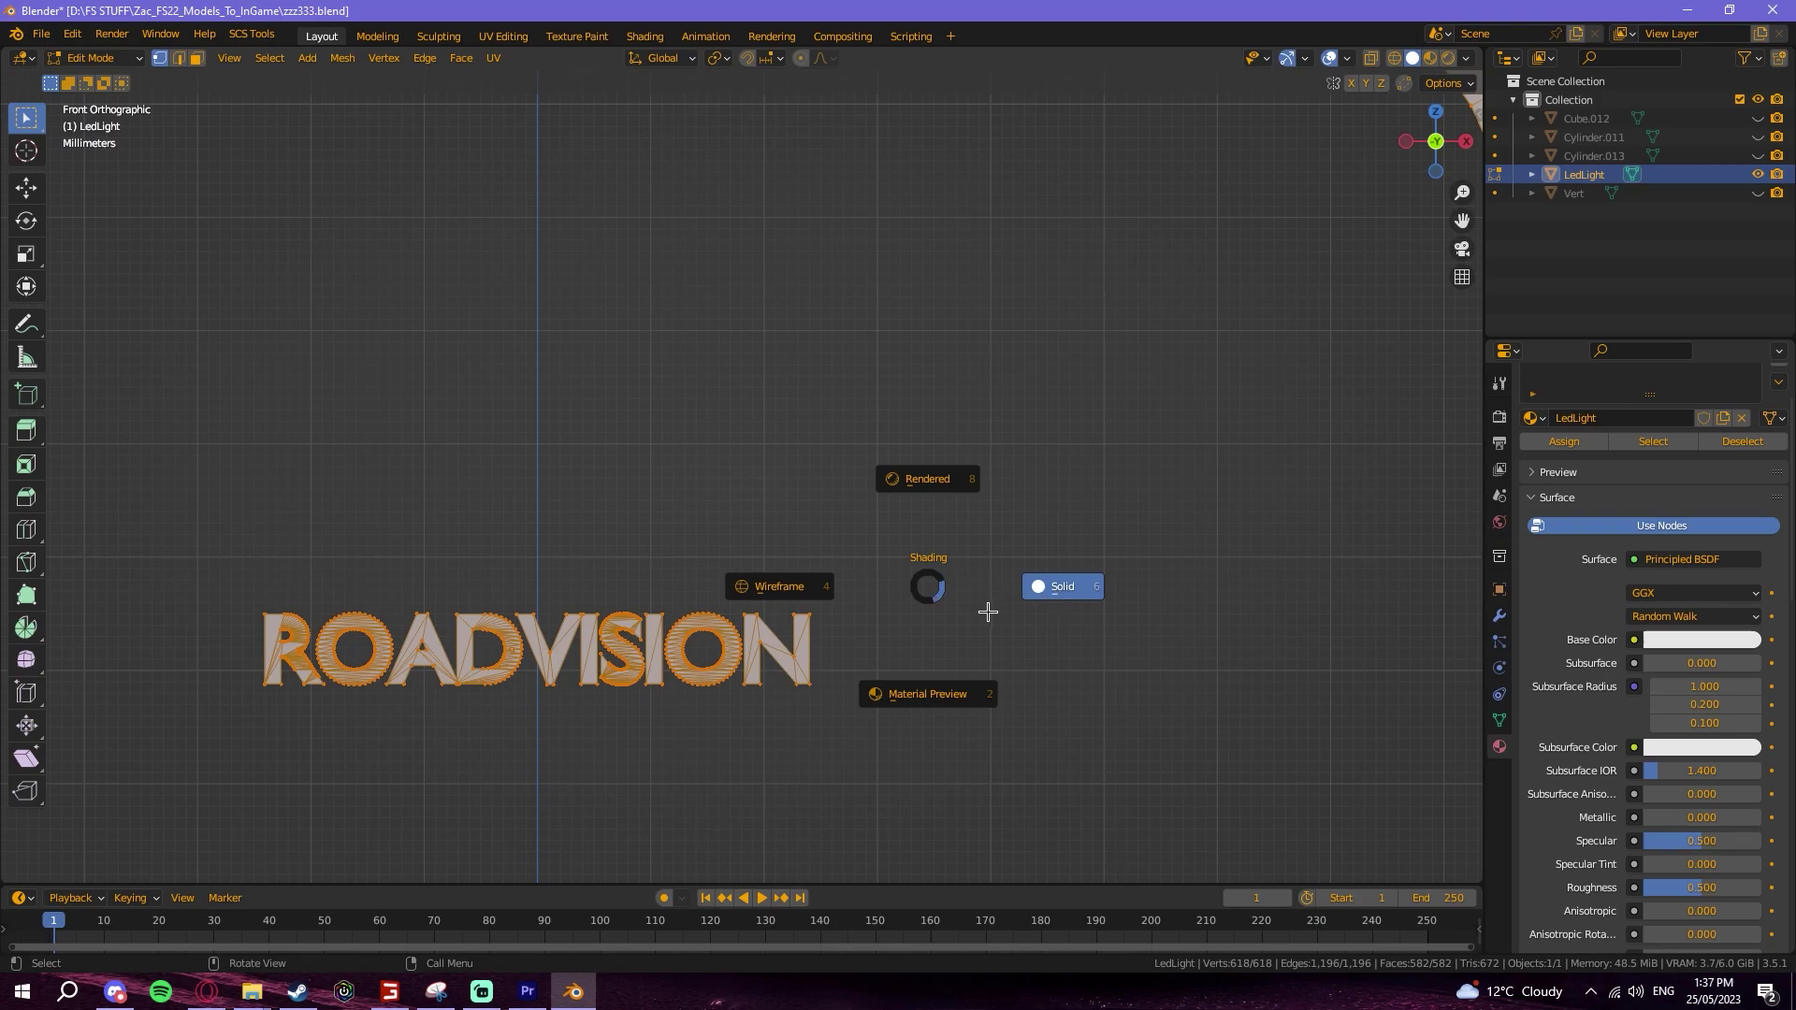
left_click(628, 580)
scroll(485, 514, "down", 5)
left_click(421, 391)
scroll(421, 391, "down", 4)
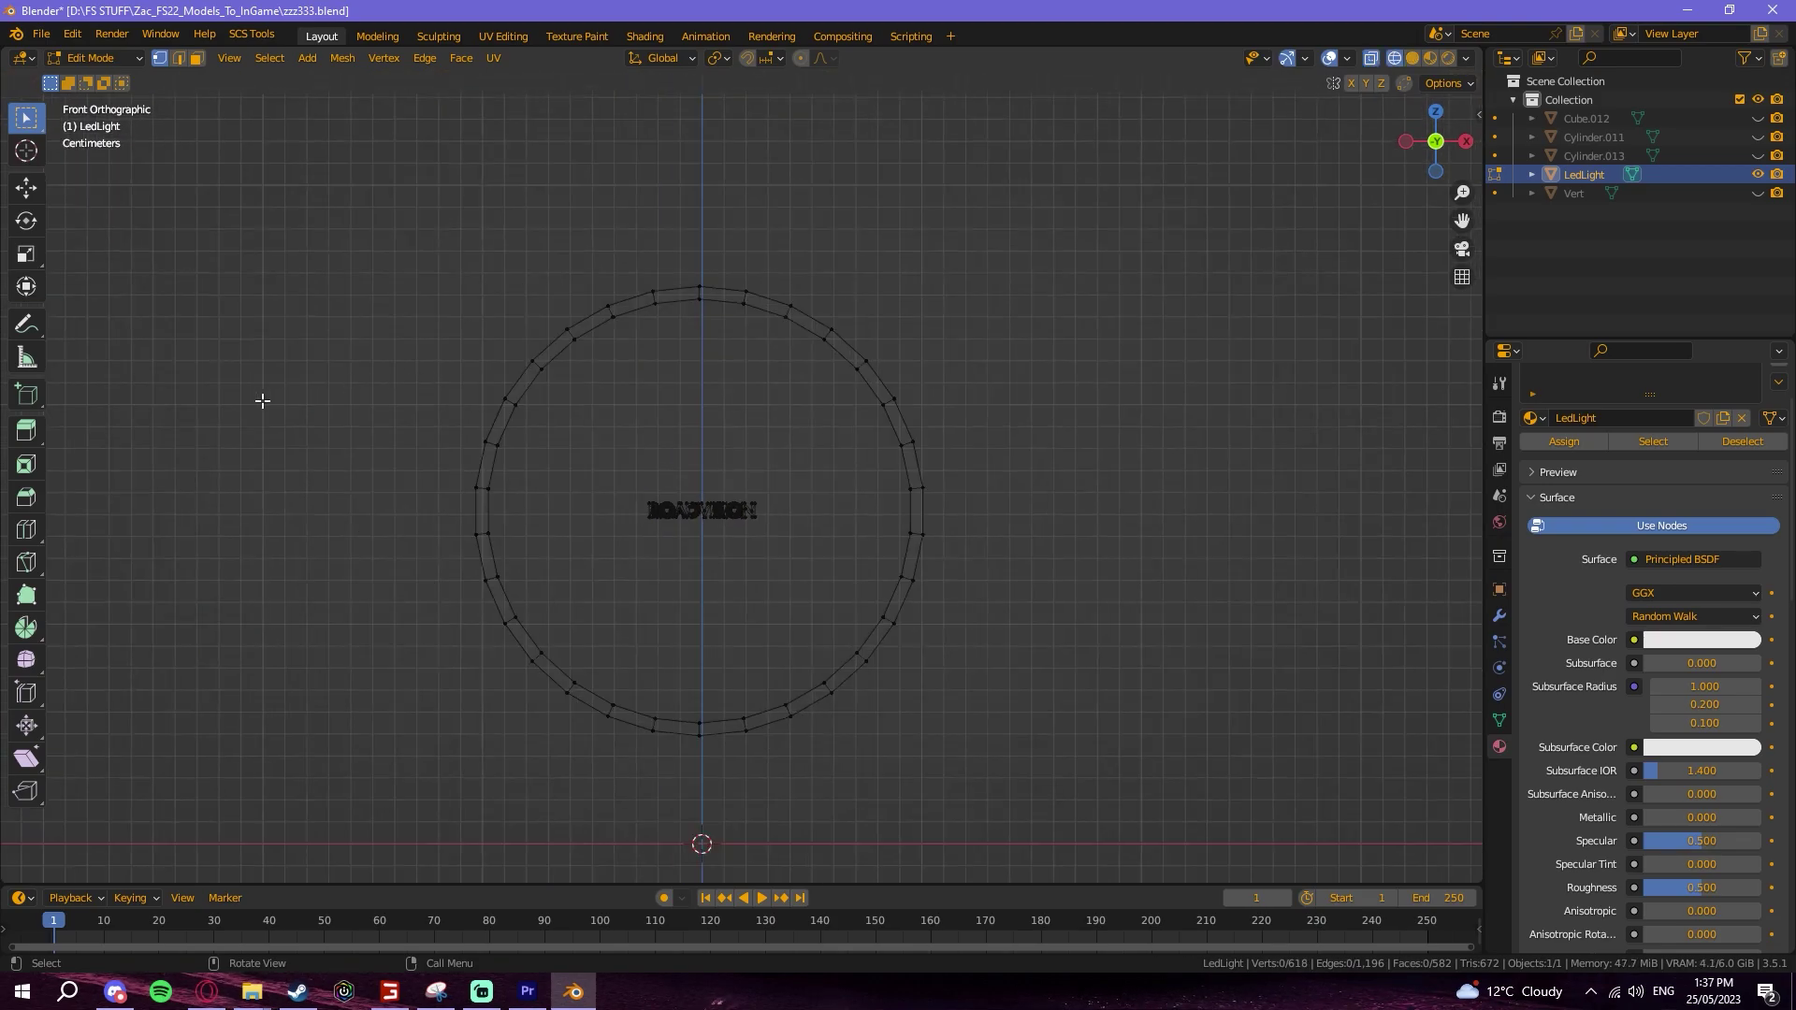
key("a")
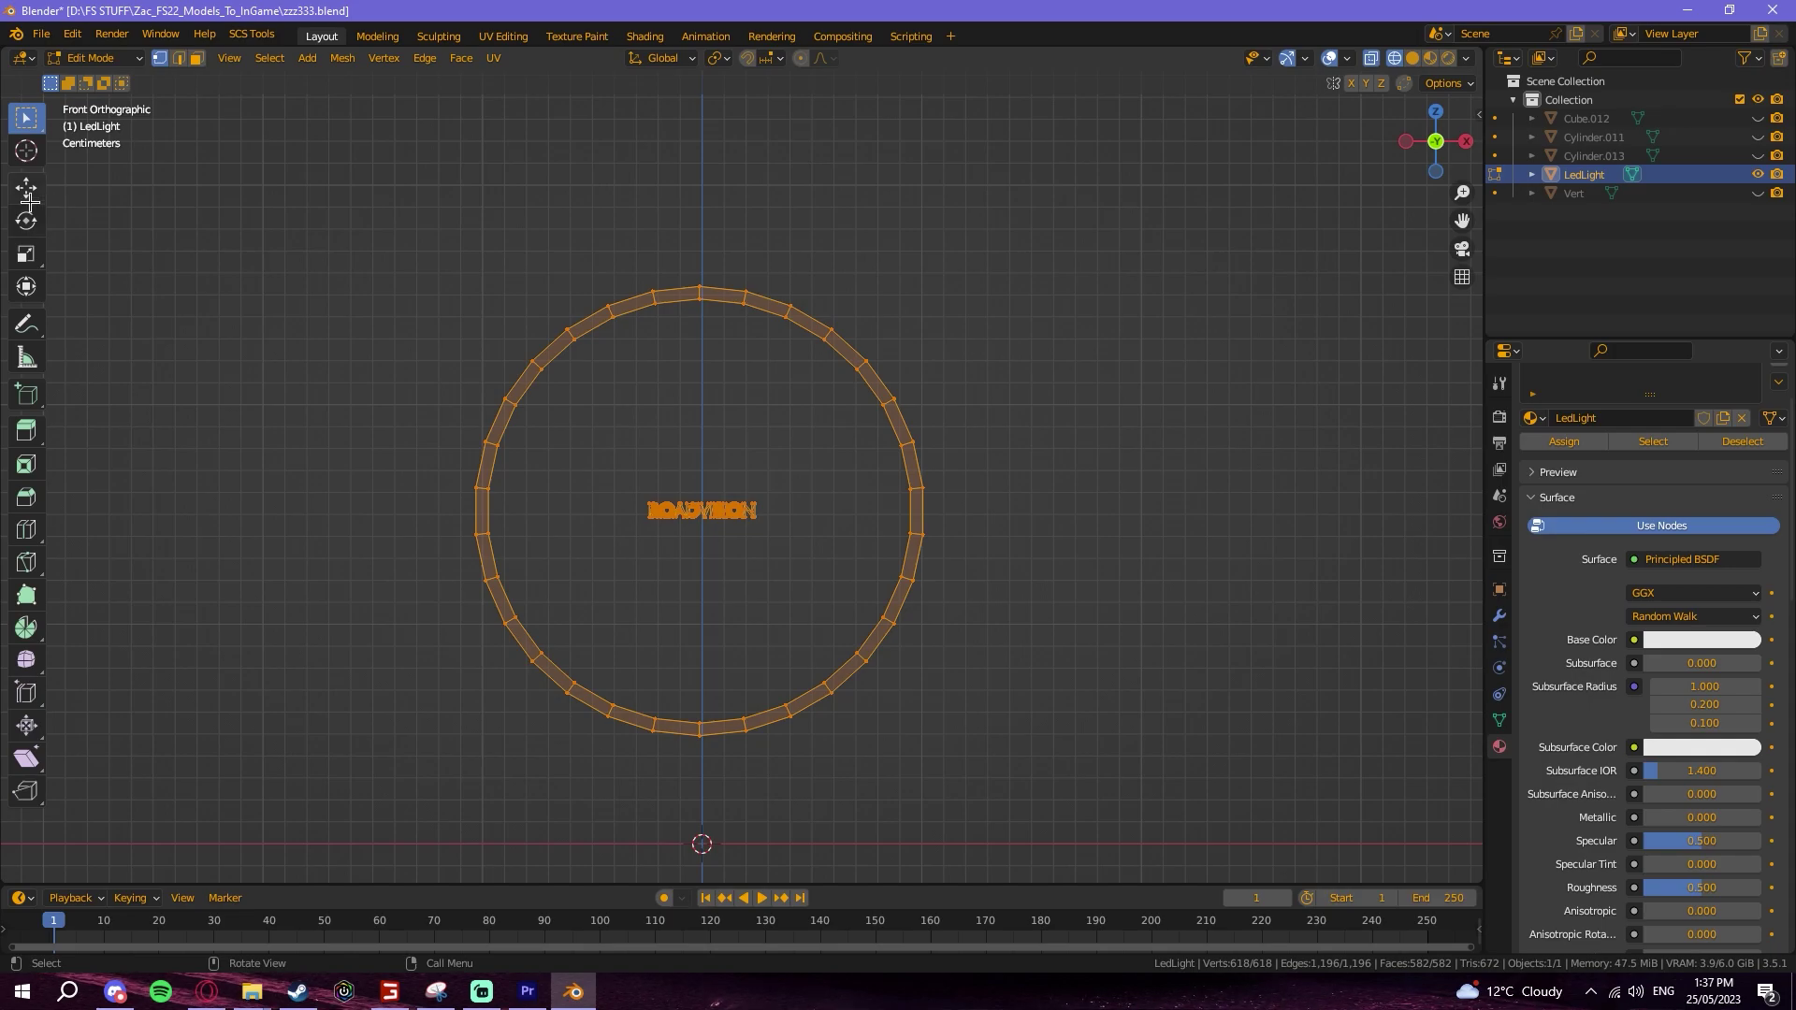
Step: Unwrap the entire LedLight mesh using Smart UV Project with a 66° angle limit and the Scaled margin method
key("u")
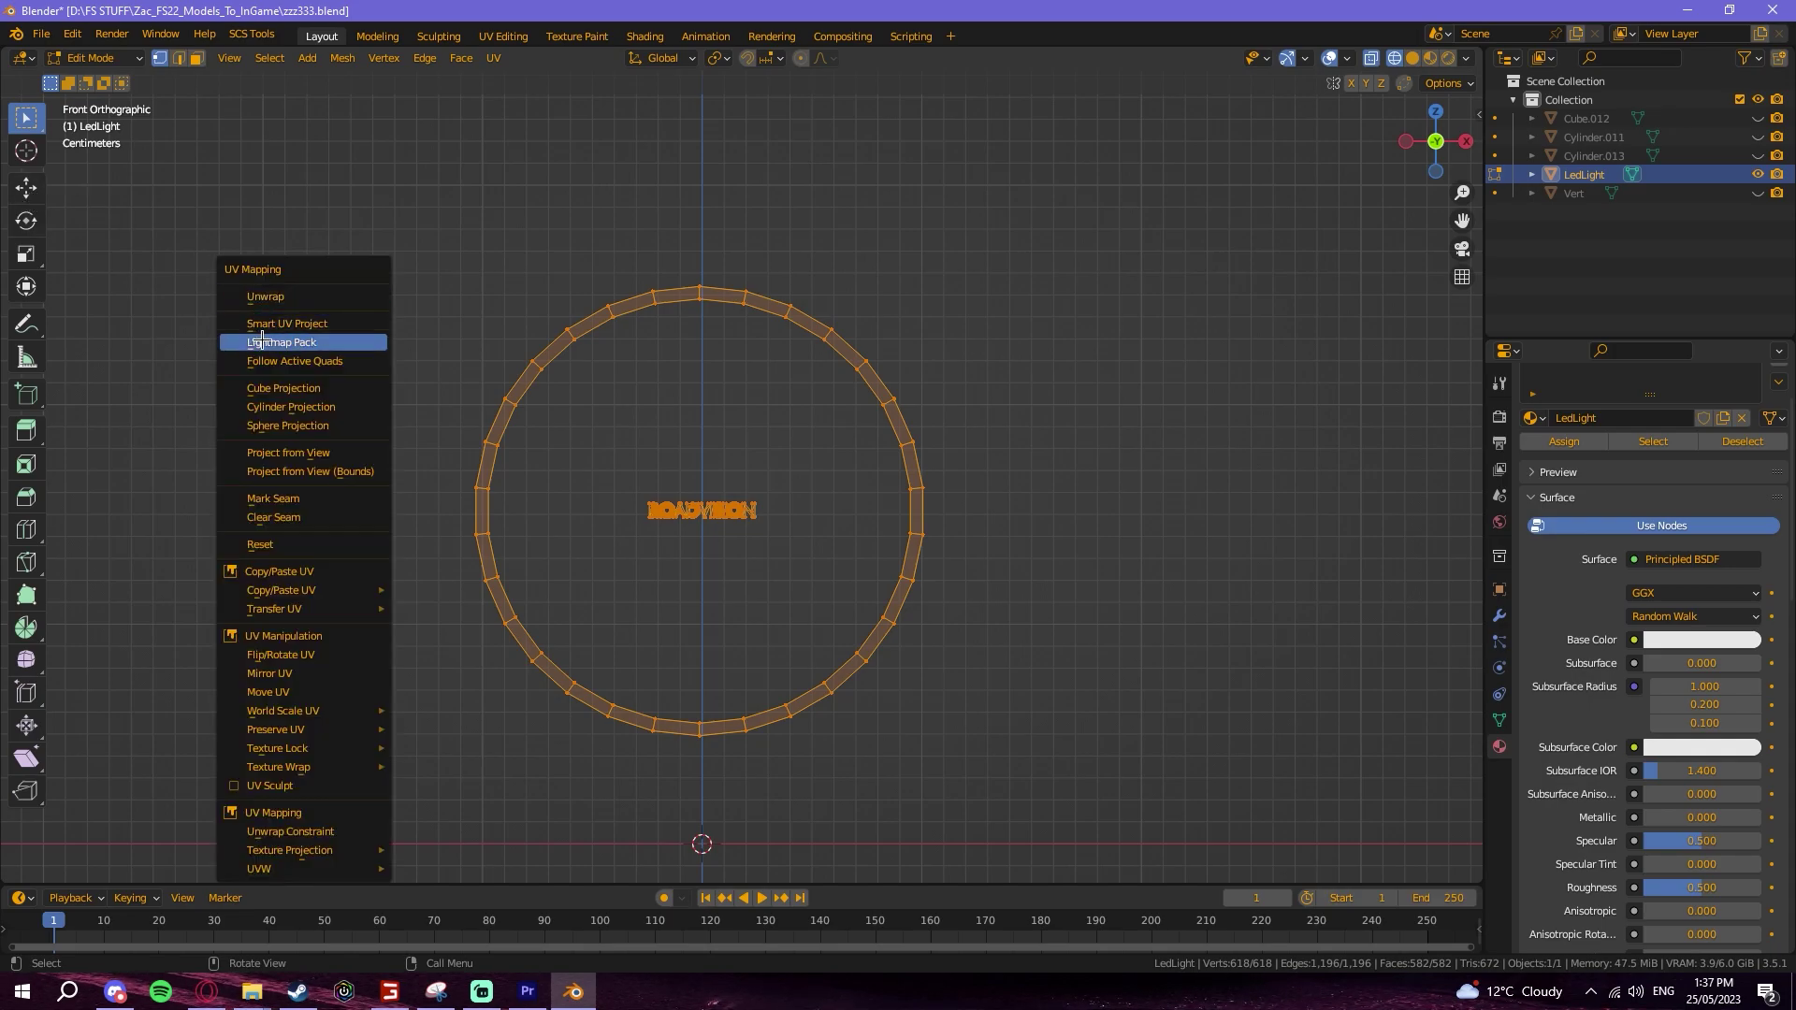
left_click(311, 296)
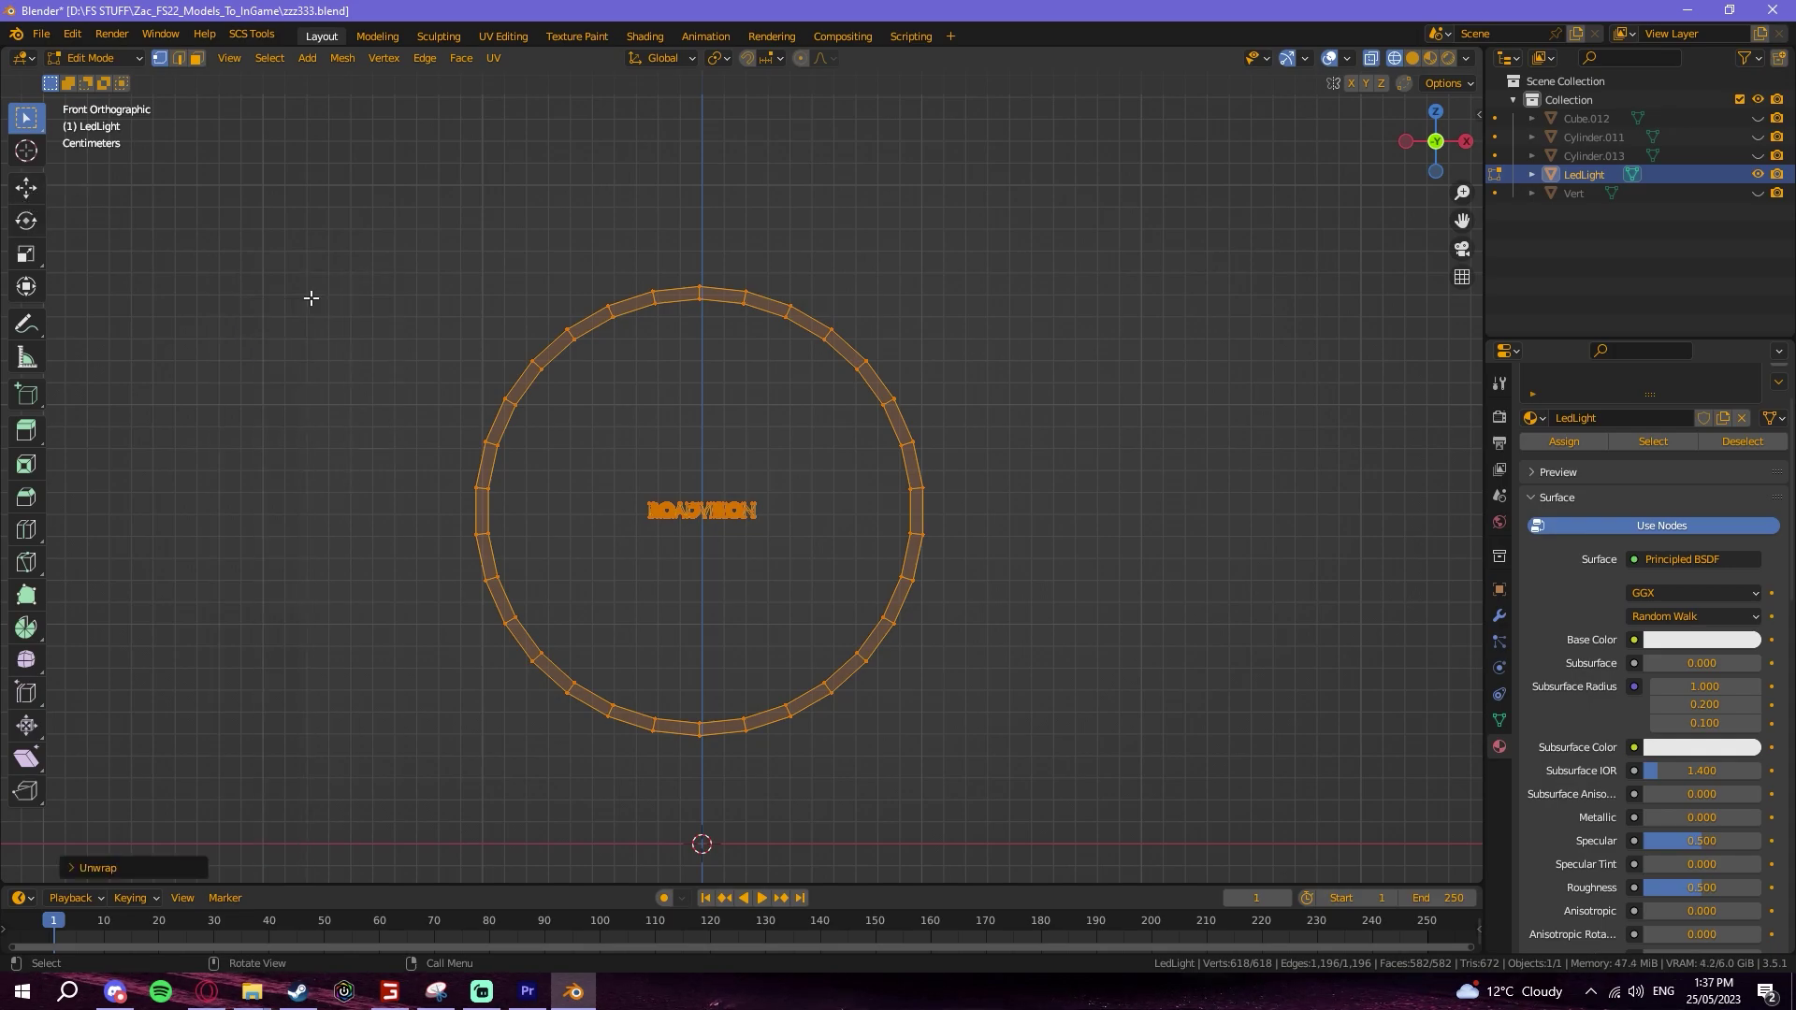
scroll(617, 512, "up", 6)
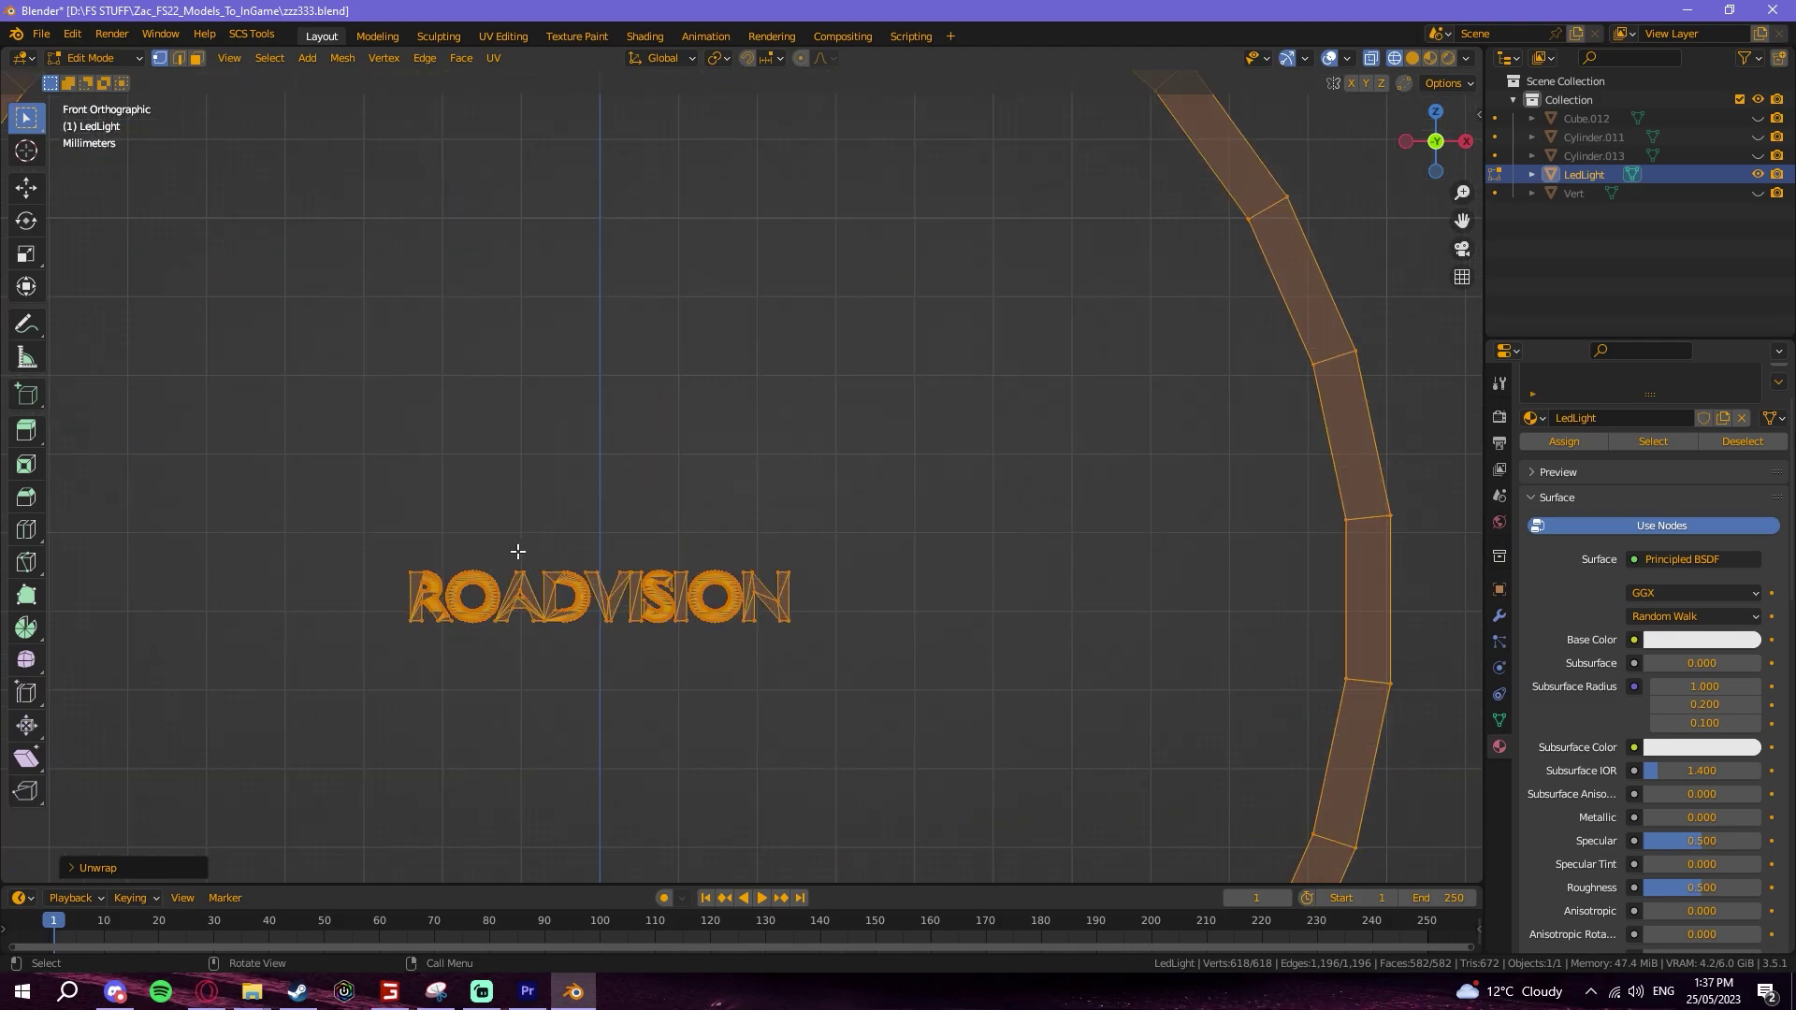
key("u")
left_click(439, 404)
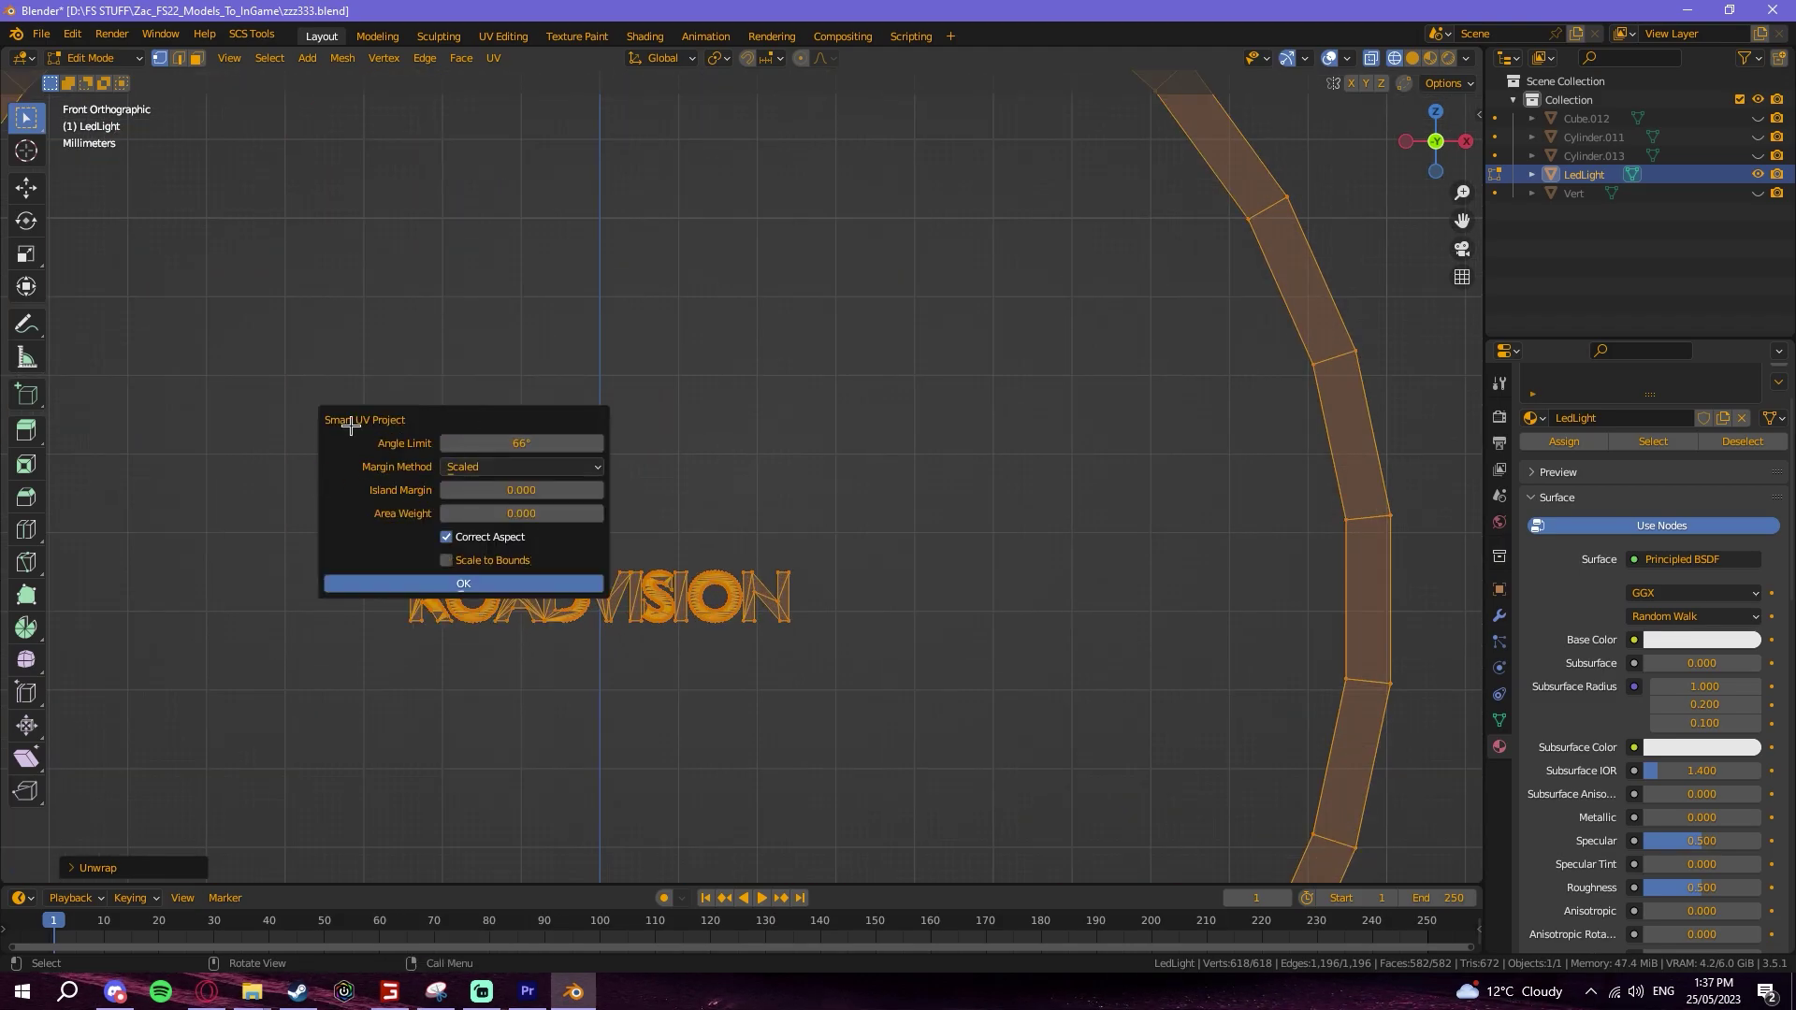
left_click(464, 584)
left_click(468, 585)
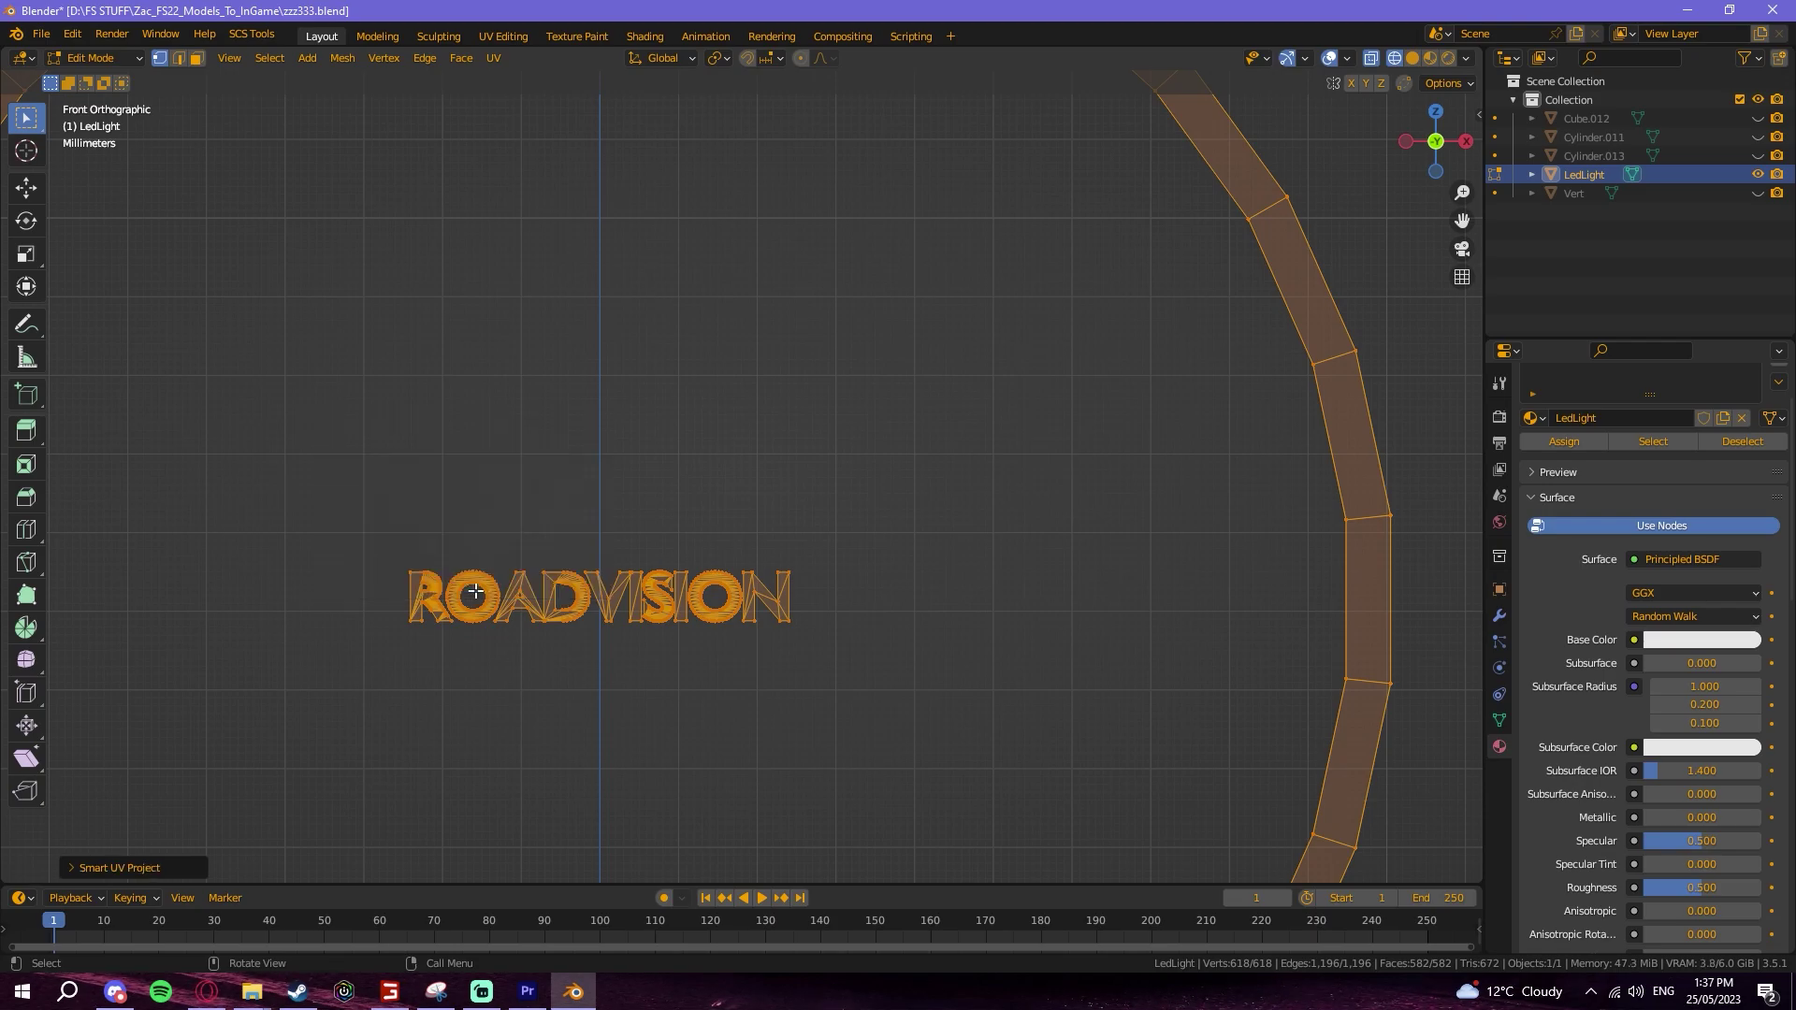
Step: Open the UV Editing workspace and select all of LedLight's UVs
left_click(507, 40)
scroll(486, 594, "down", 1)
middle_click_drag(306, 788, 403, 805)
scroll(406, 763, "up", 2)
middle_click_drag(433, 662, 357, 525)
left_click_drag(180, 181, 676, 726)
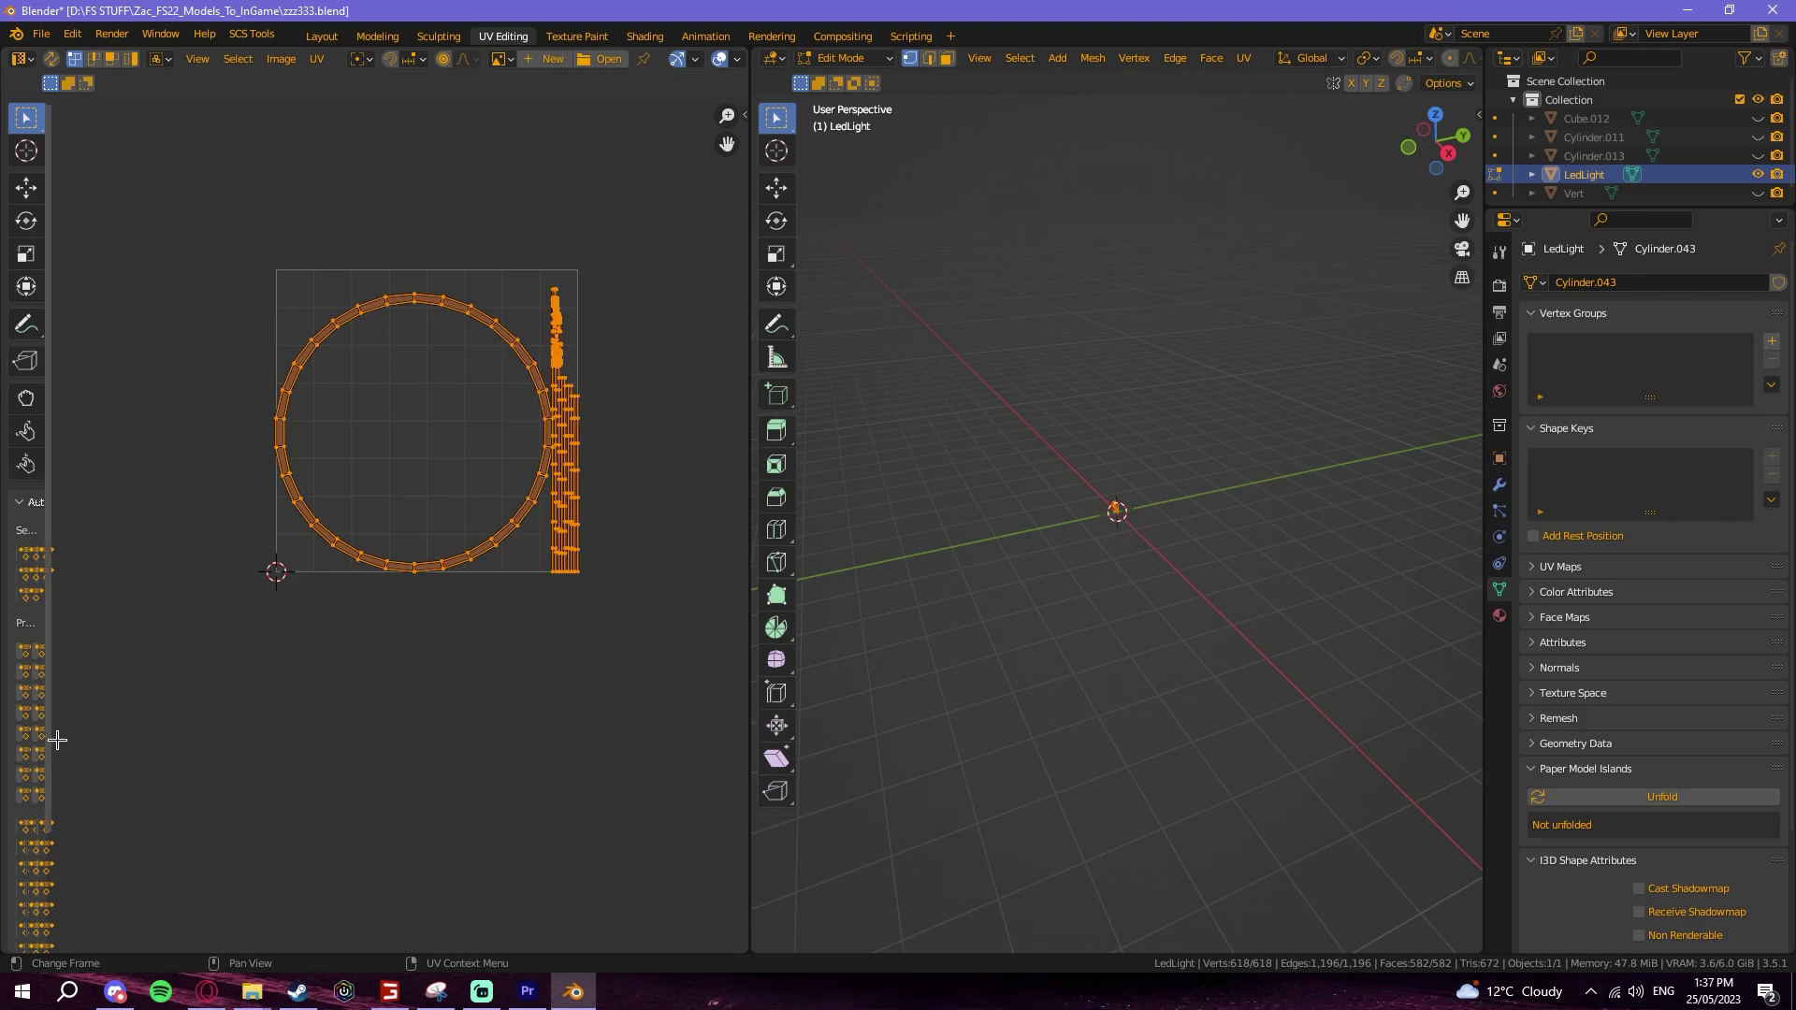
Step: Widen the UV editor's toolbar and examine the Auto material presets, keeping all of LedLight's UVs selected
left_click_drag(47, 727, 285, 748)
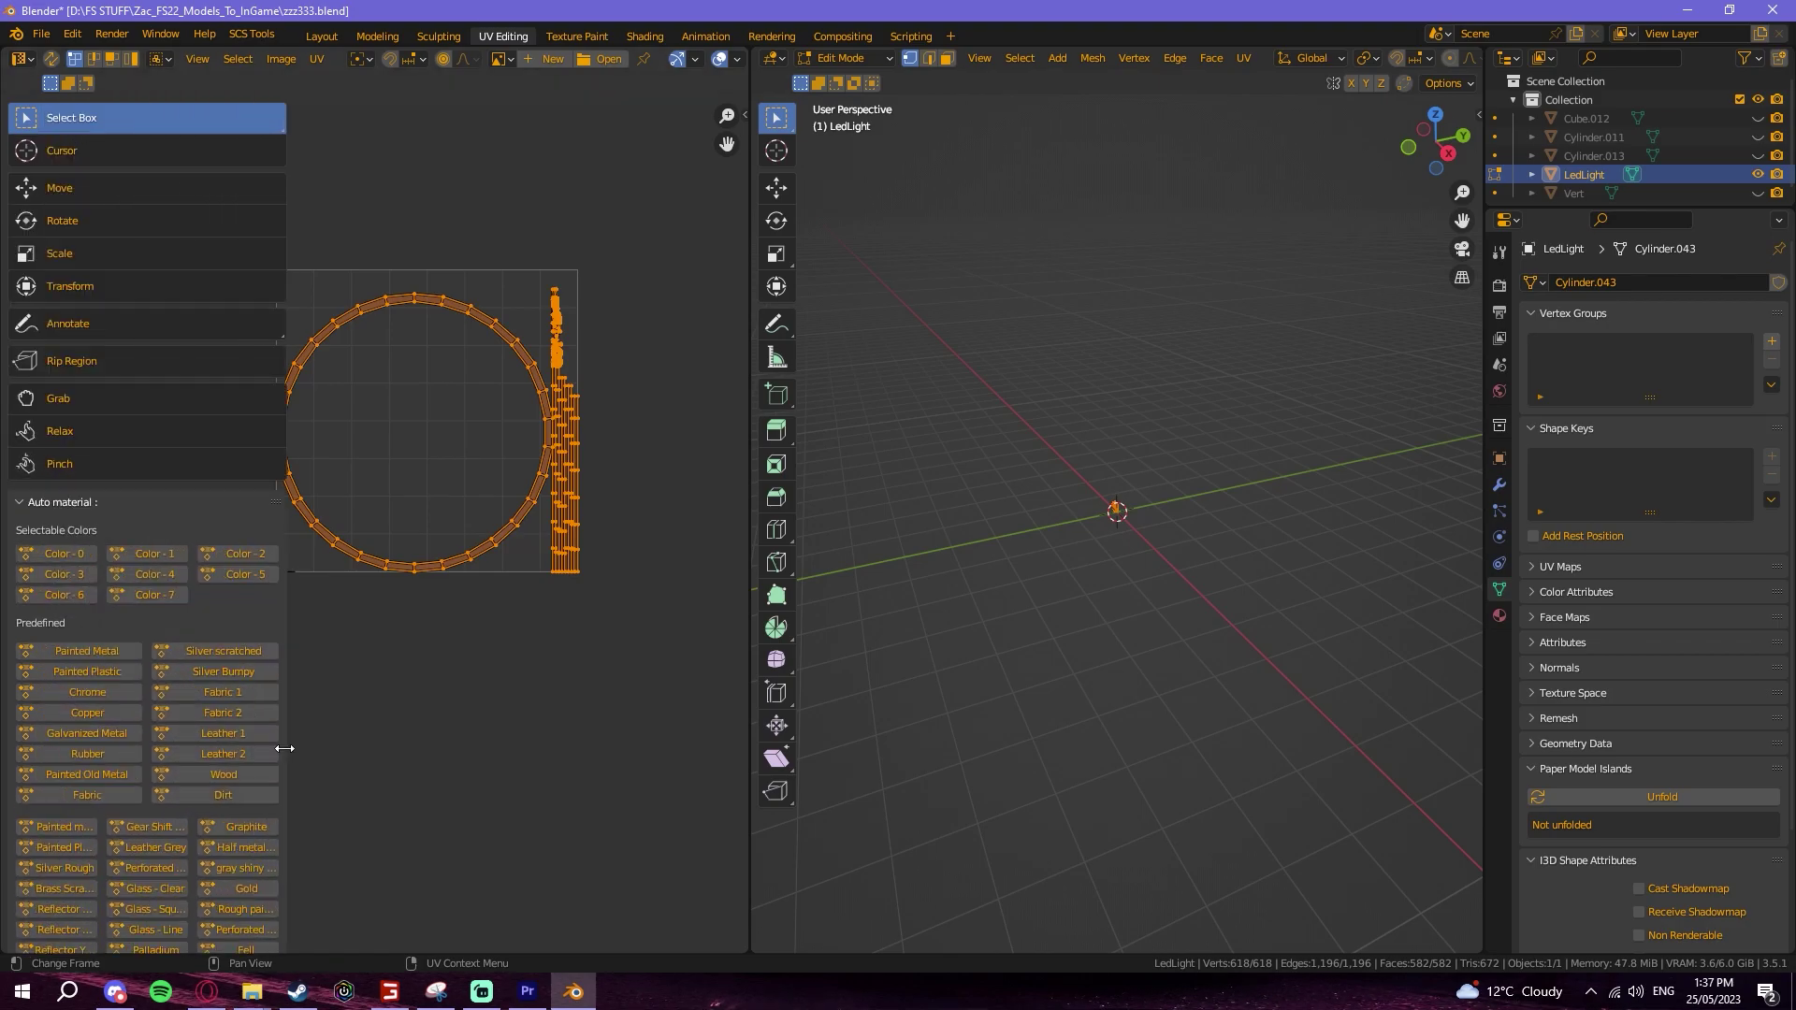
scroll(401, 861, "down", 6)
scroll(309, 536, "up", 5)
scroll(52, 745, "down", 4)
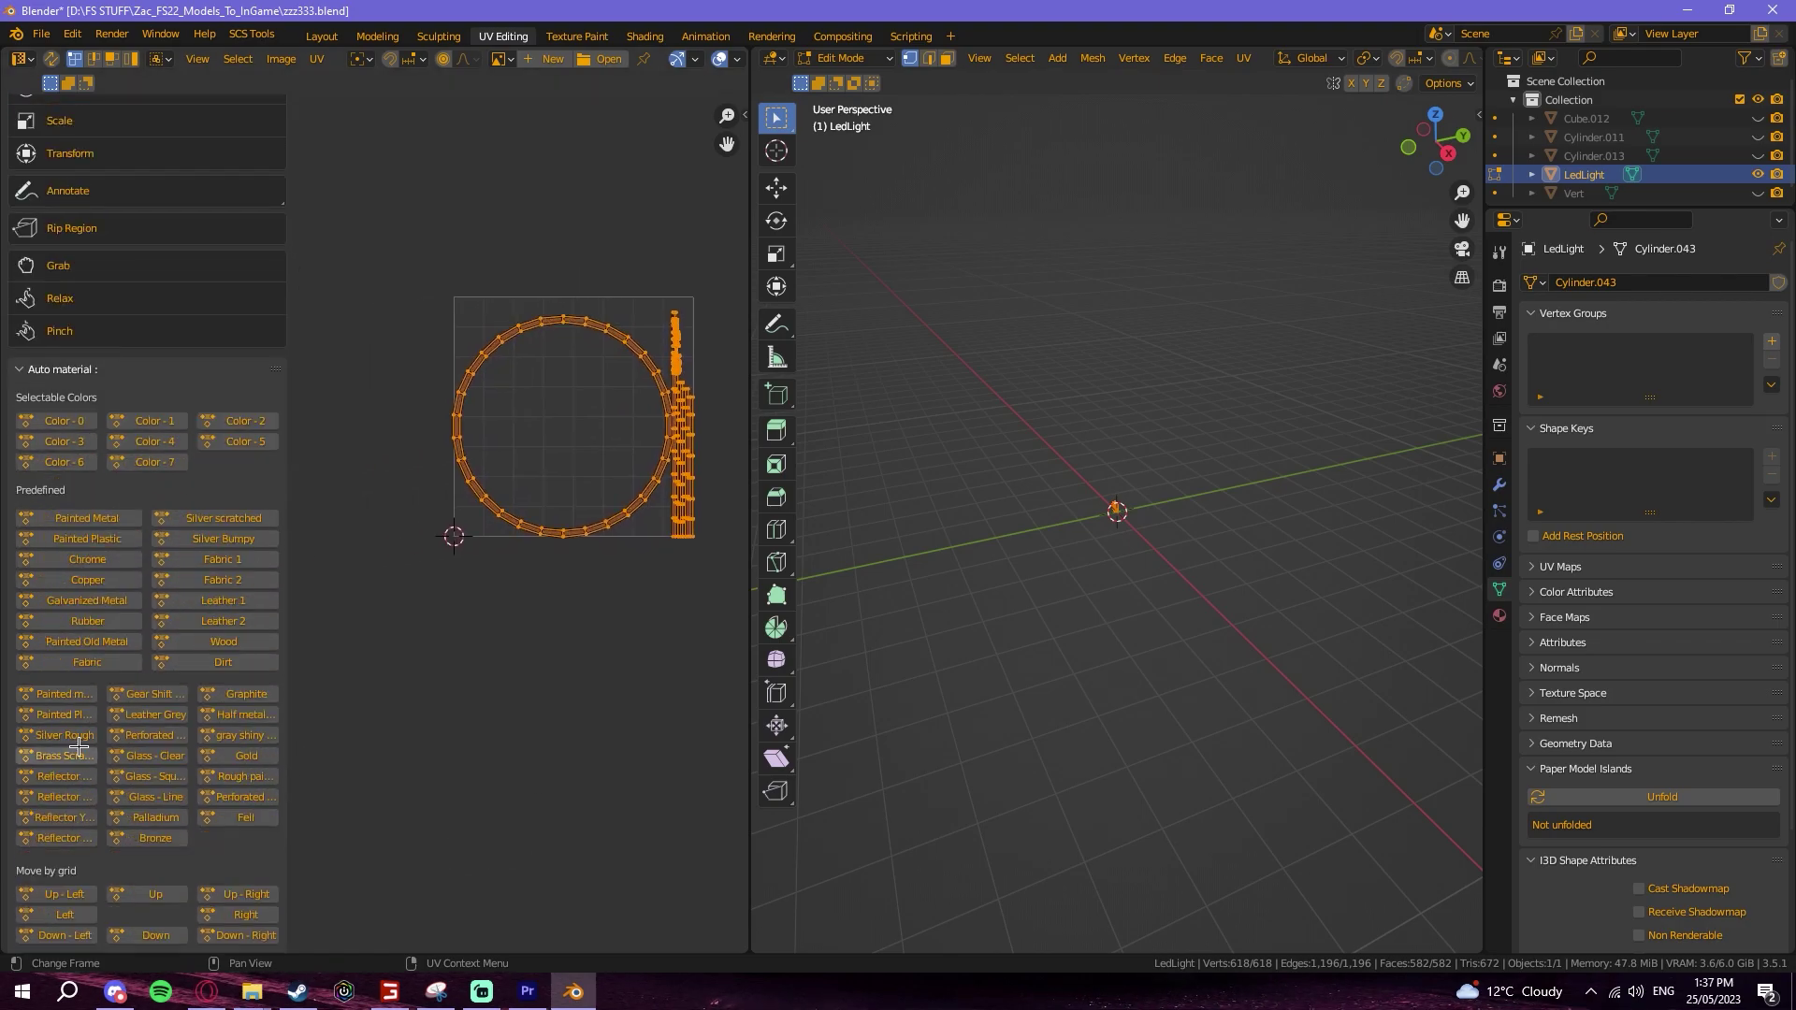
left_click(134, 520)
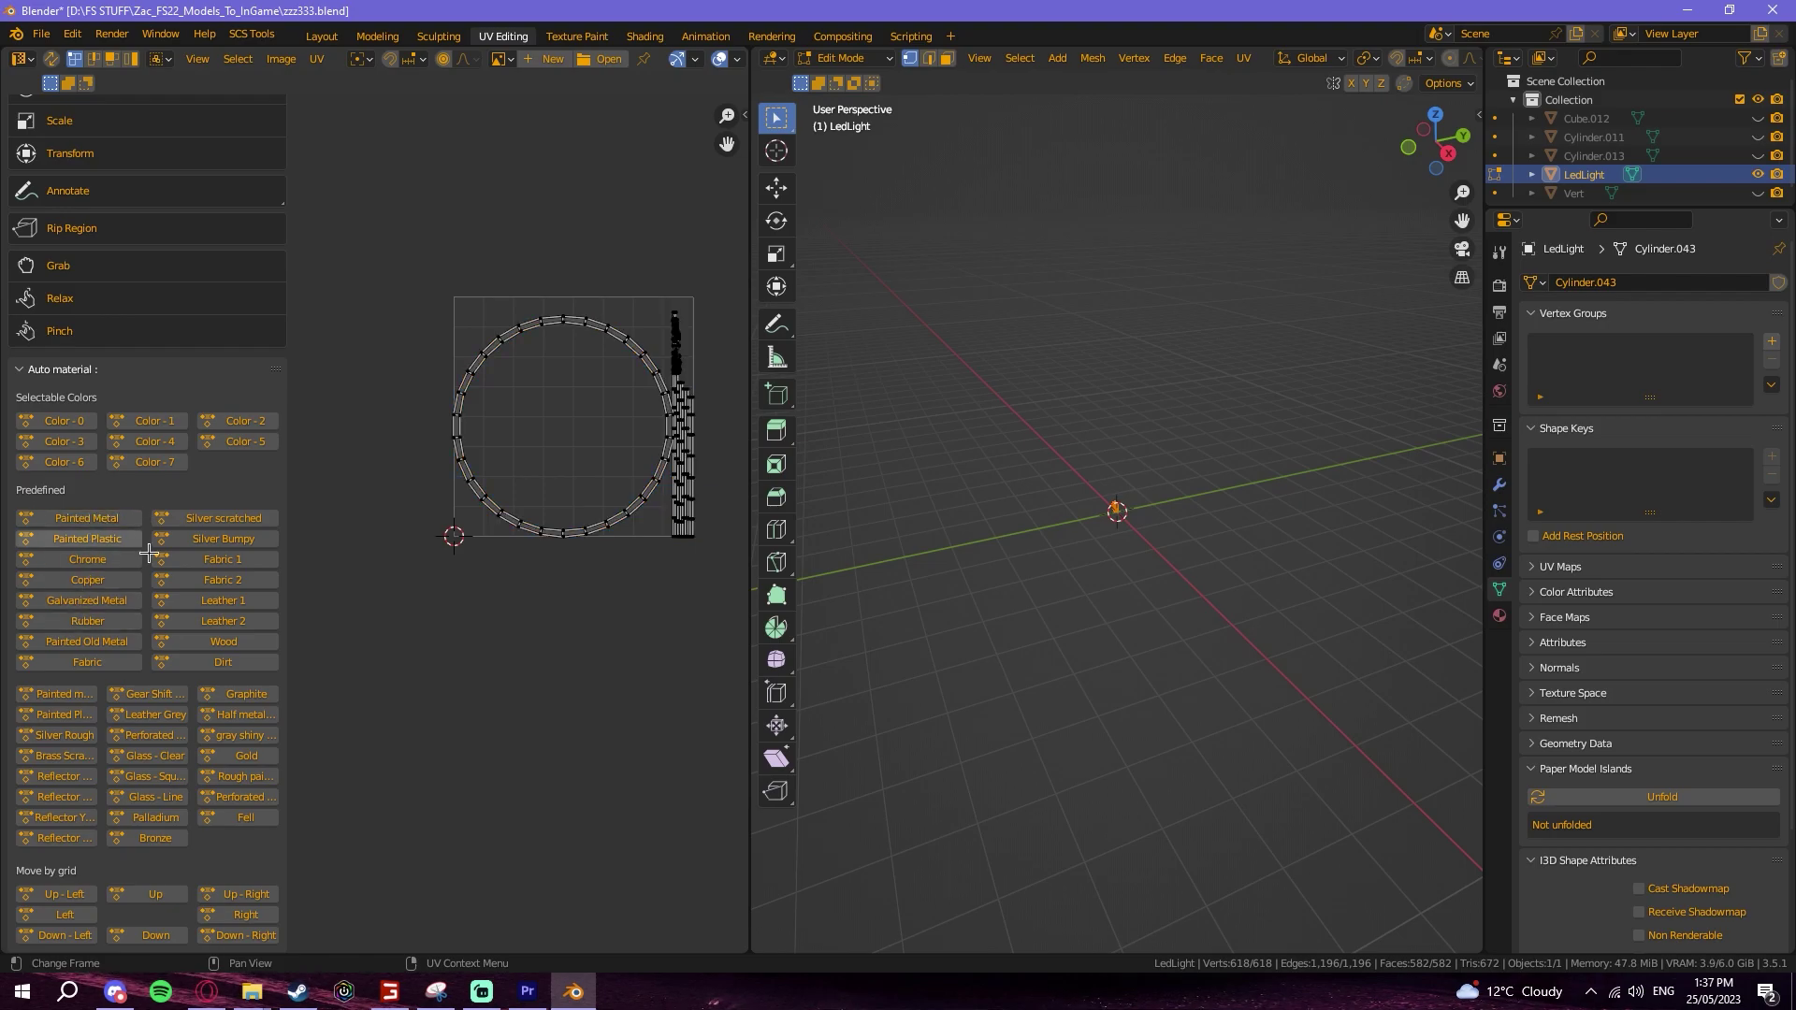
key("a")
middle_click_drag(447, 801, 323, 712)
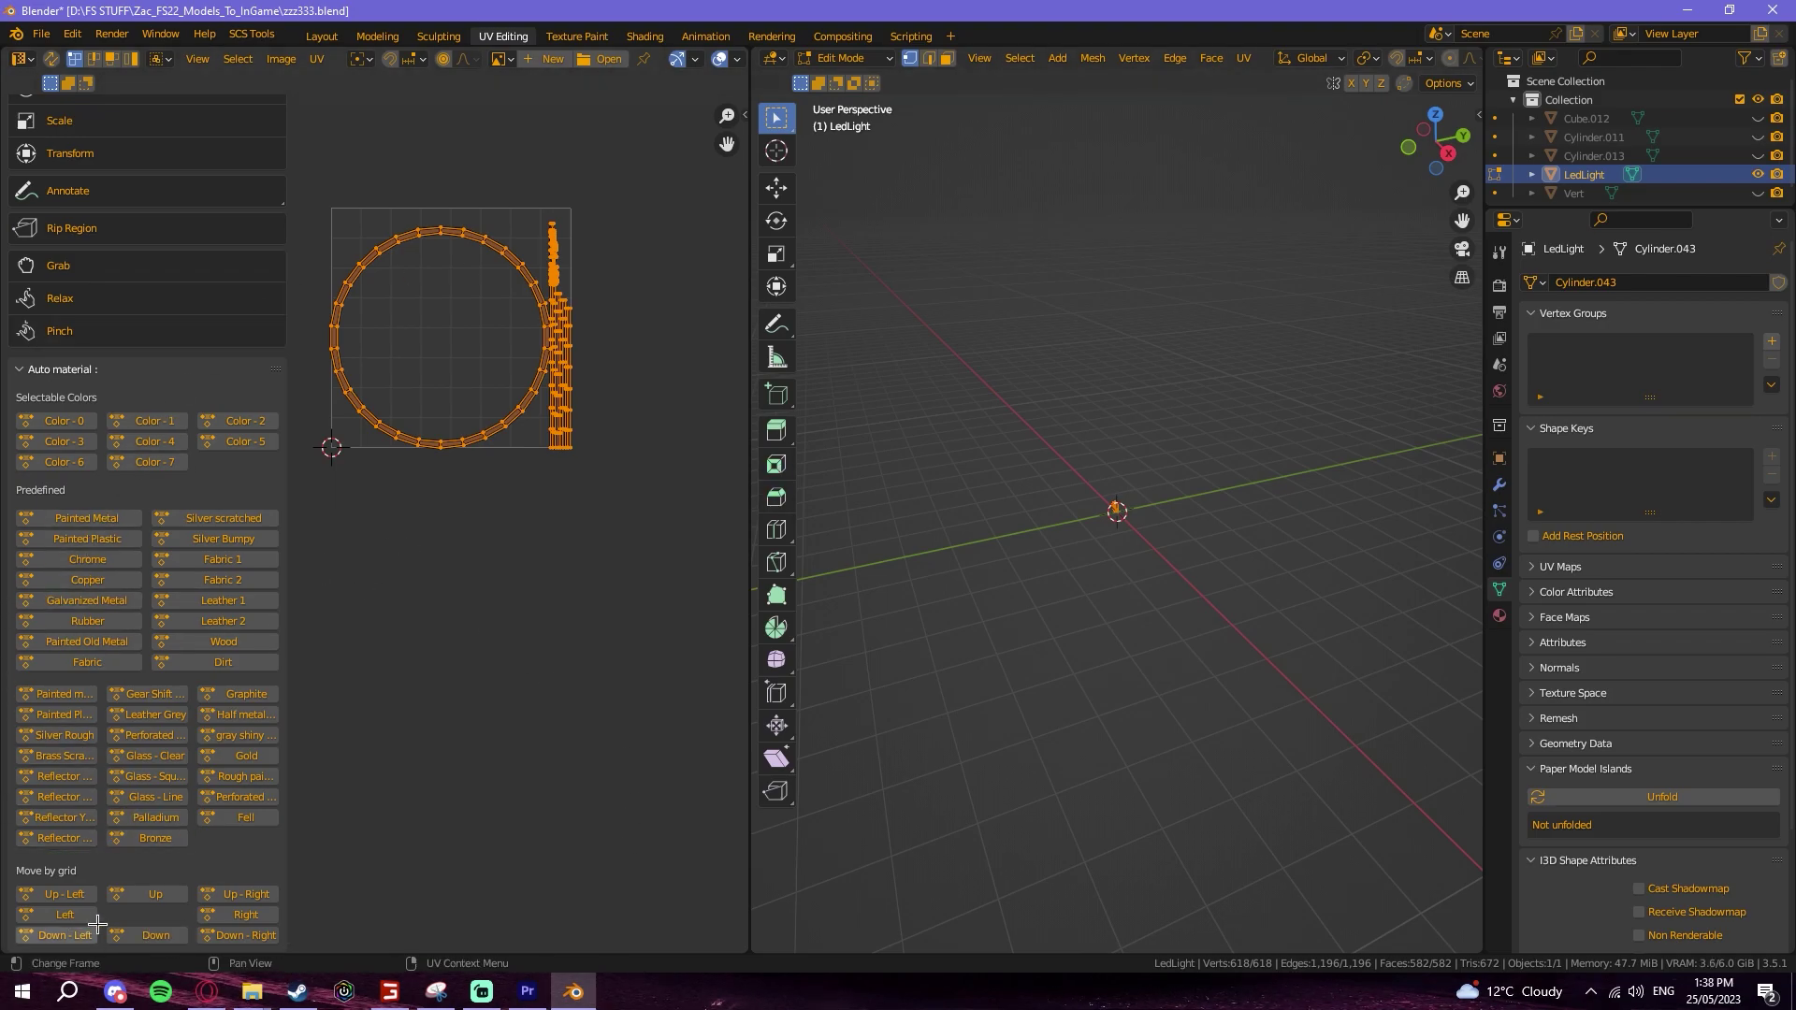
middle_click_drag(535, 576, 606, 692)
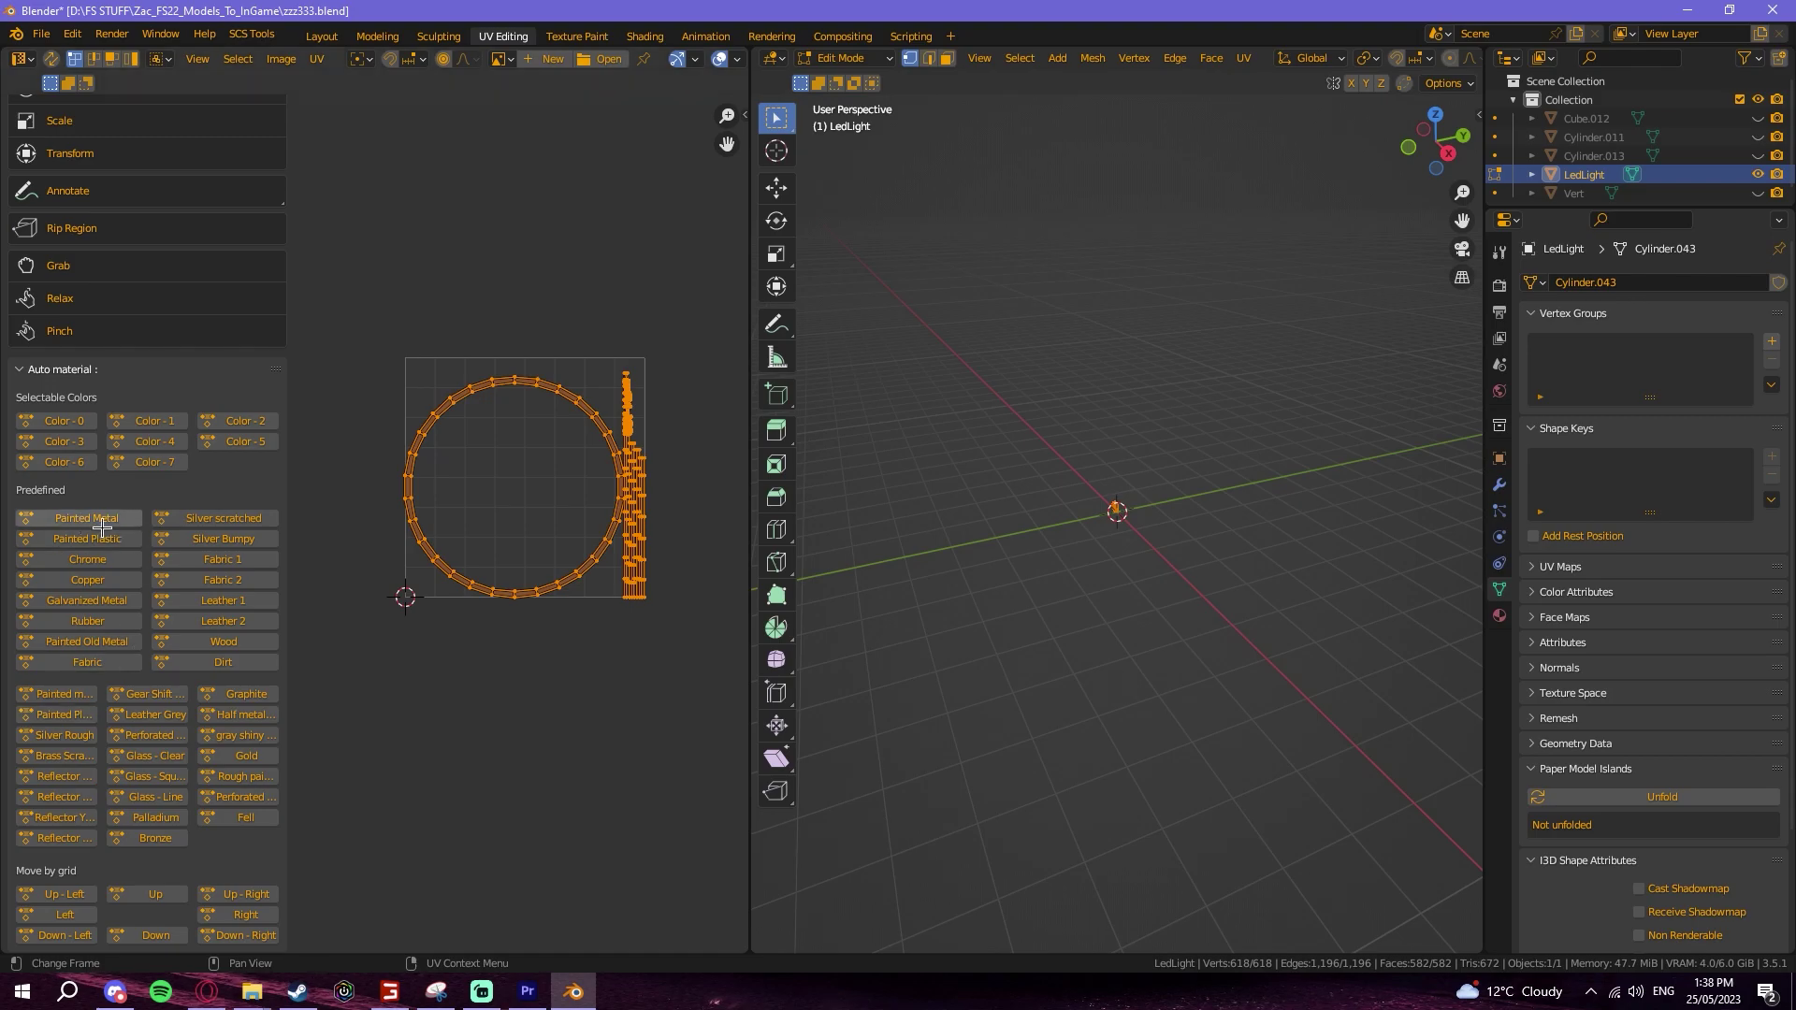
Step: Return to the Layout workspace and switch the LedLight object from Edit Mode to Vertex Paint mode
left_click(320, 38)
left_click(116, 59)
left_click(84, 58)
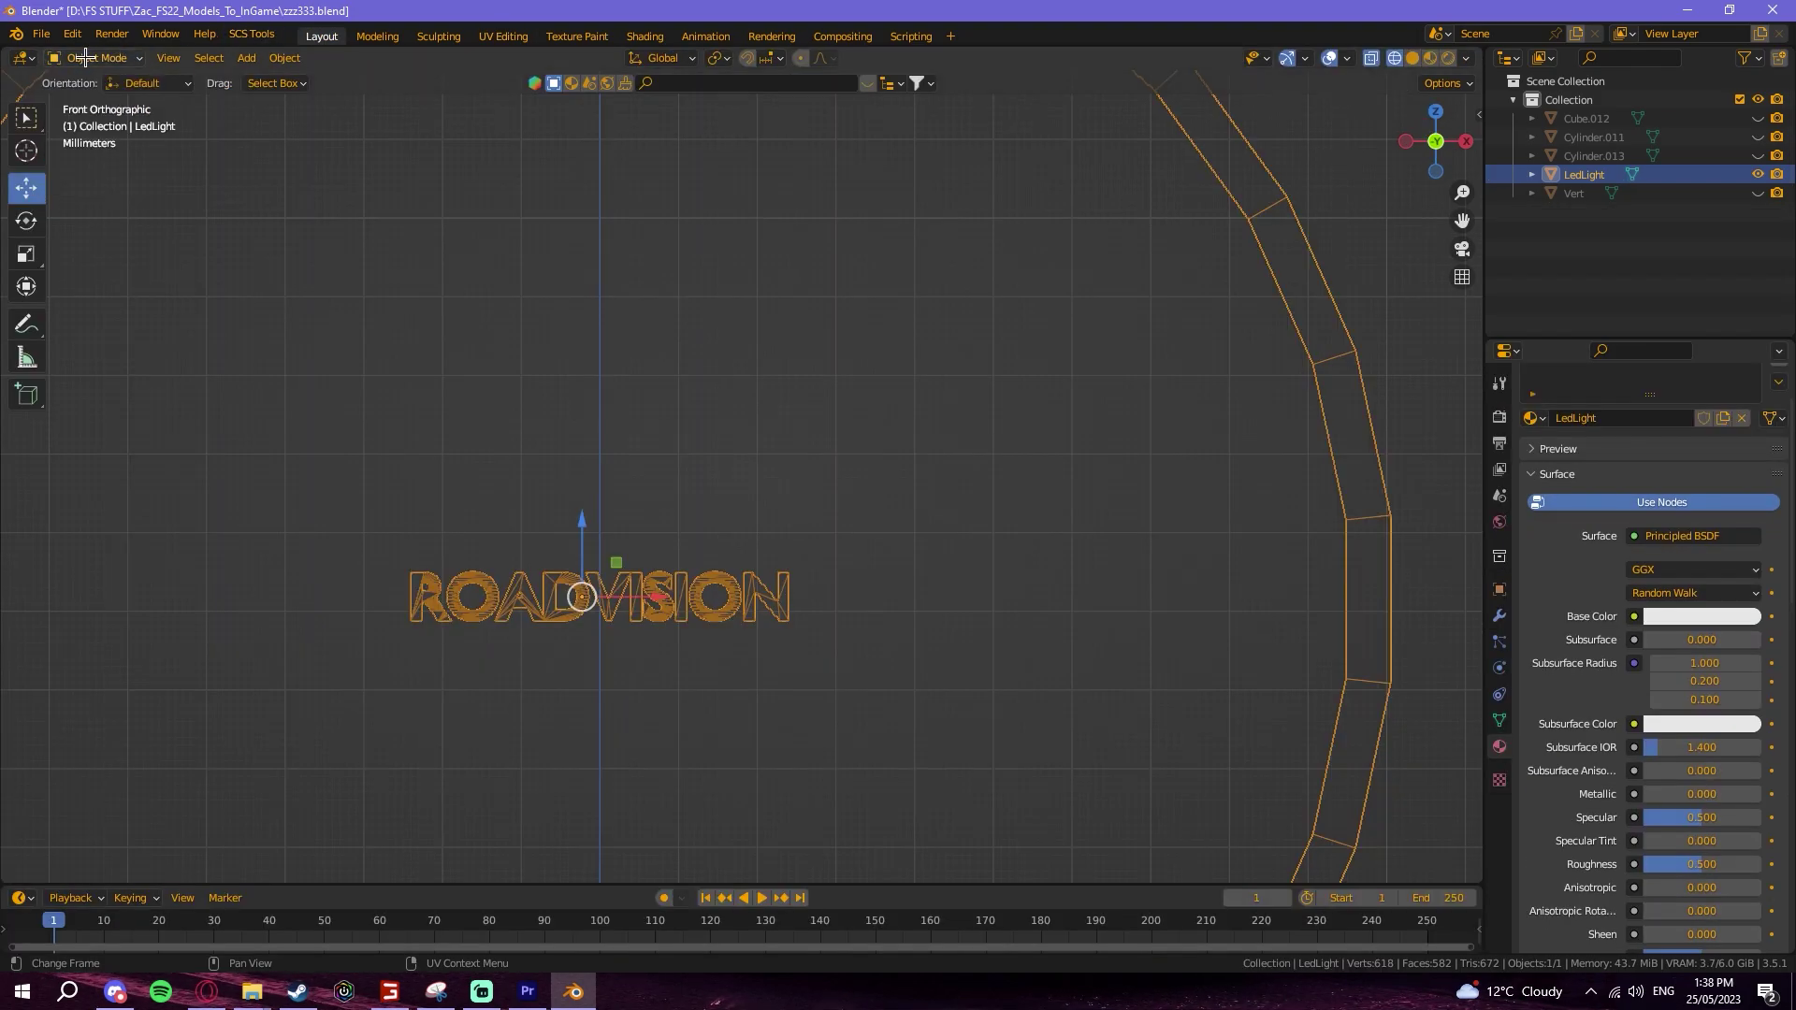
left_click(93, 58)
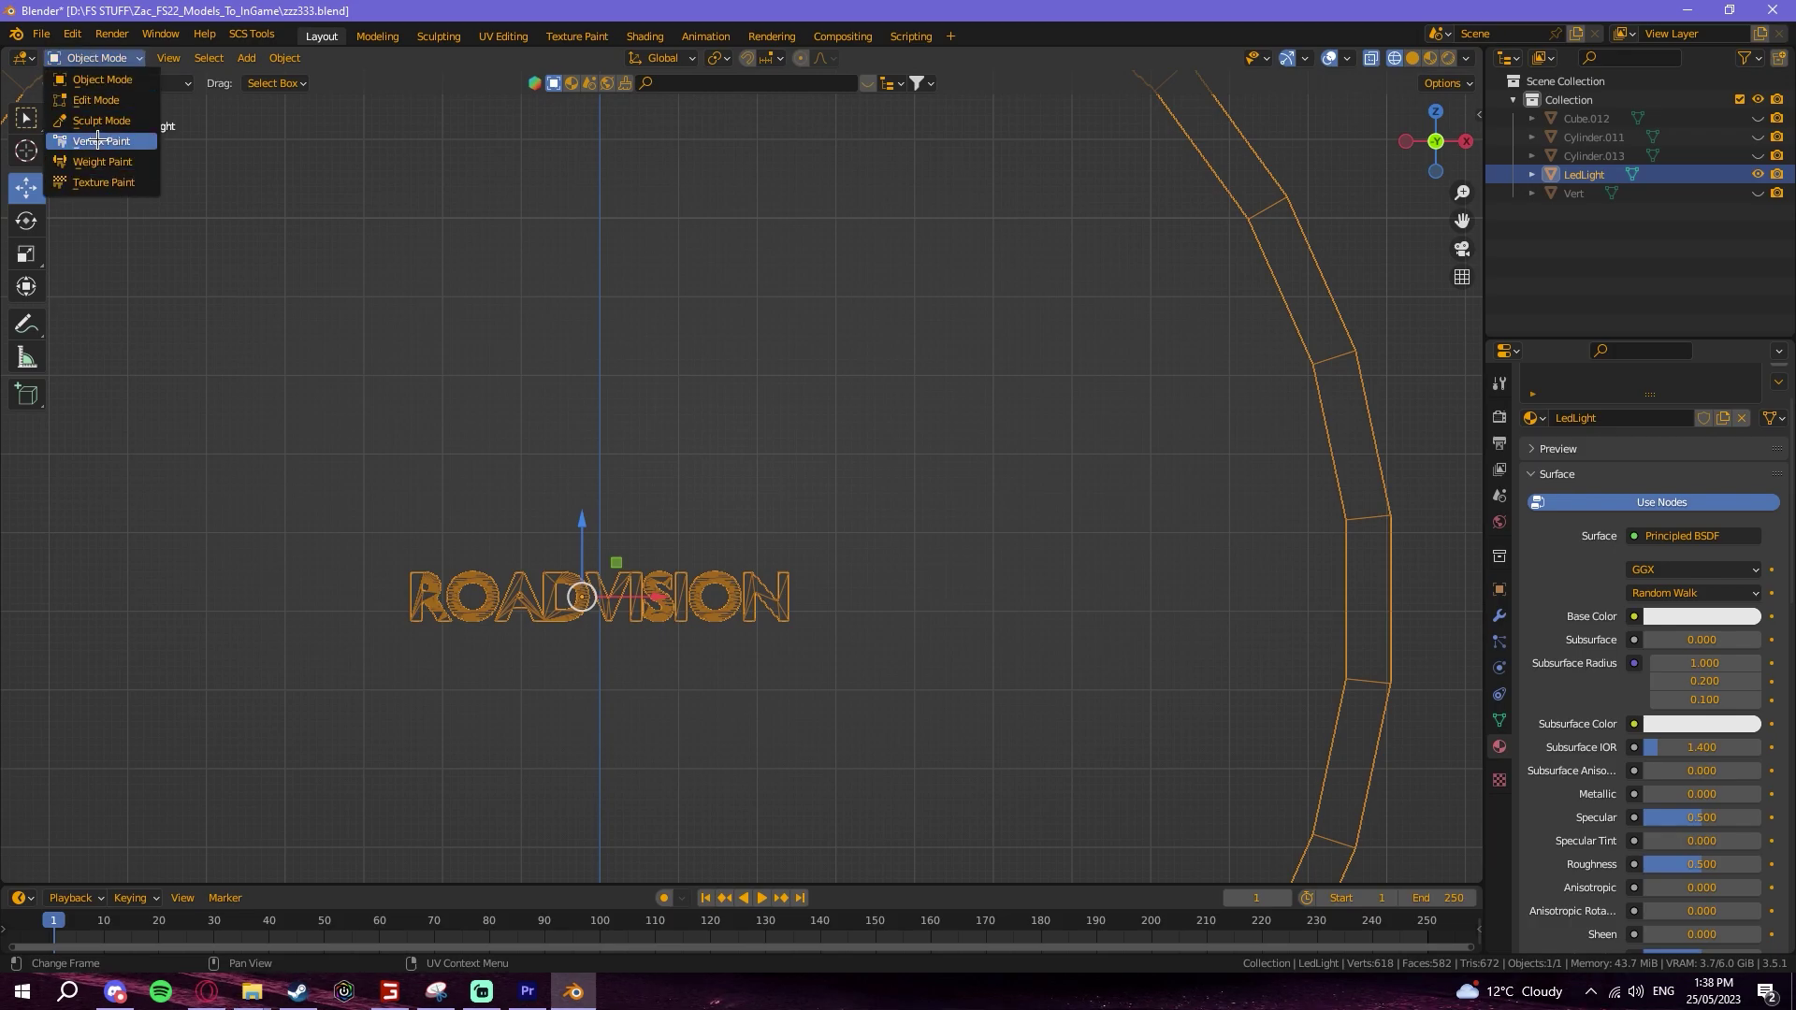
left_click(94, 138)
Step: Set the viewport to Solid shading with the whole LedLight ring and lettering in view
scroll(637, 537, "down", 6)
key("z")
left_click(842, 413)
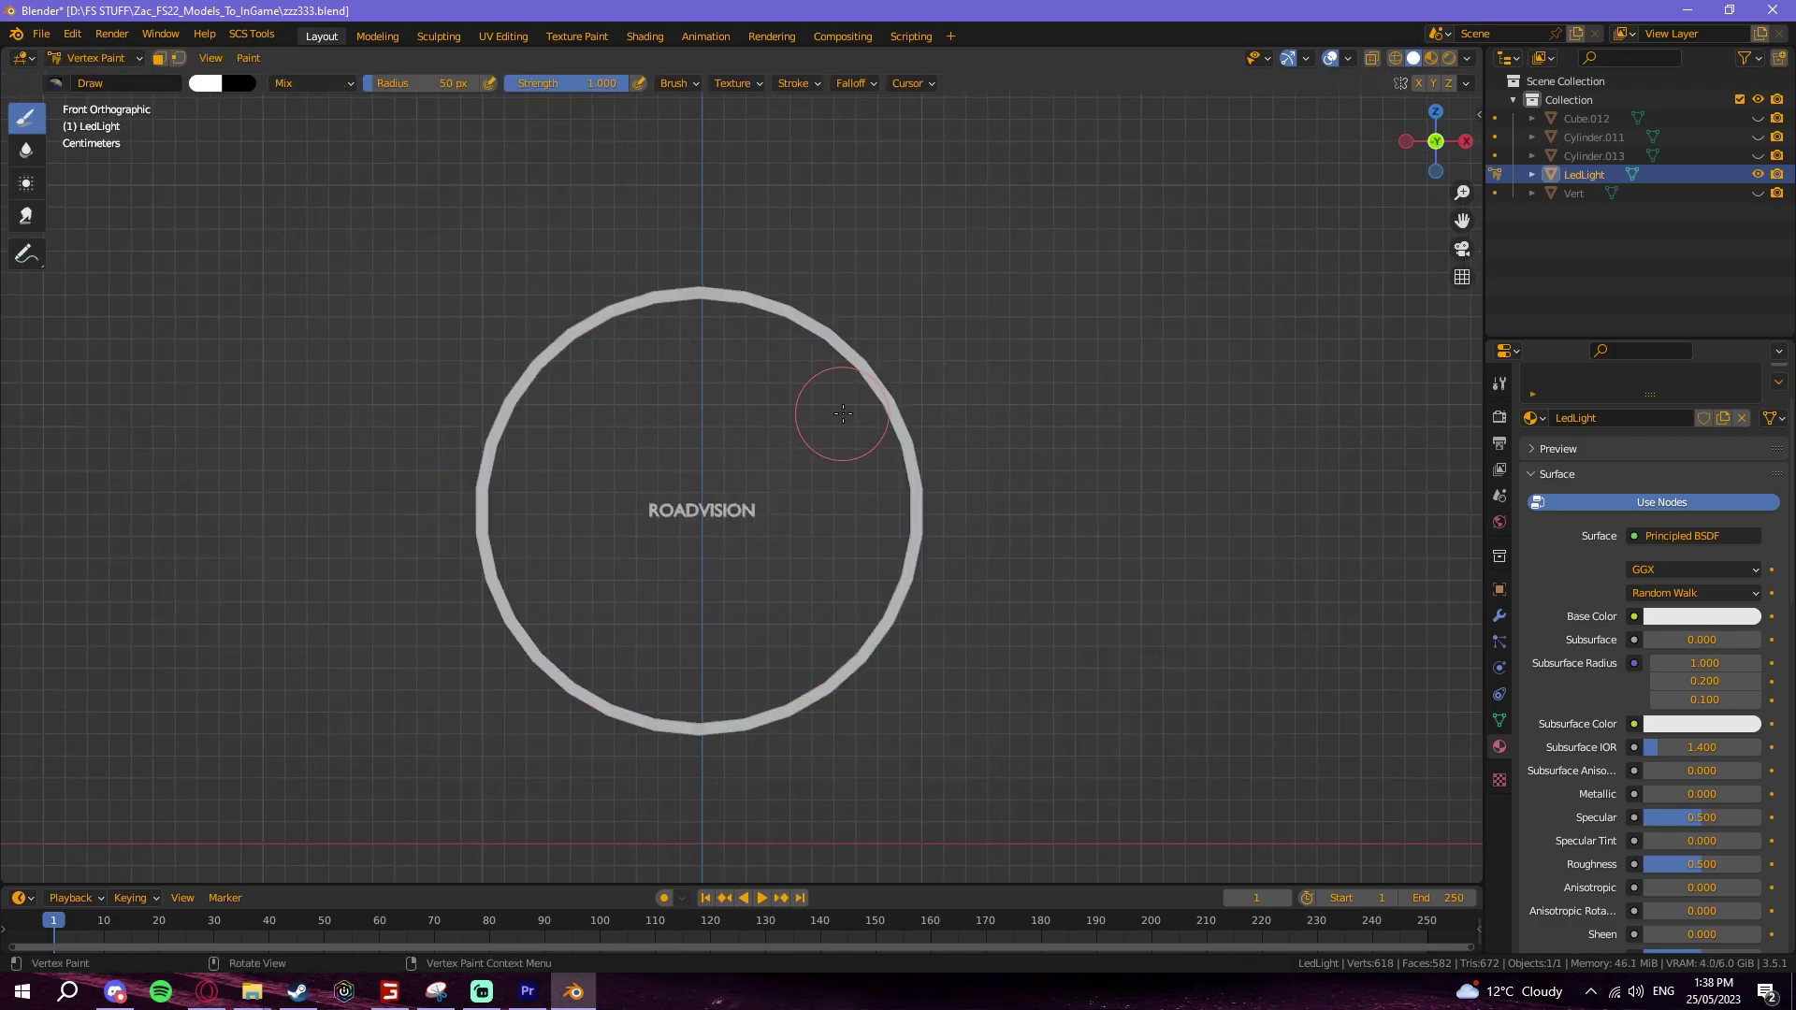
key("z")
left_click(514, 348)
scroll(513, 347, "up", 3)
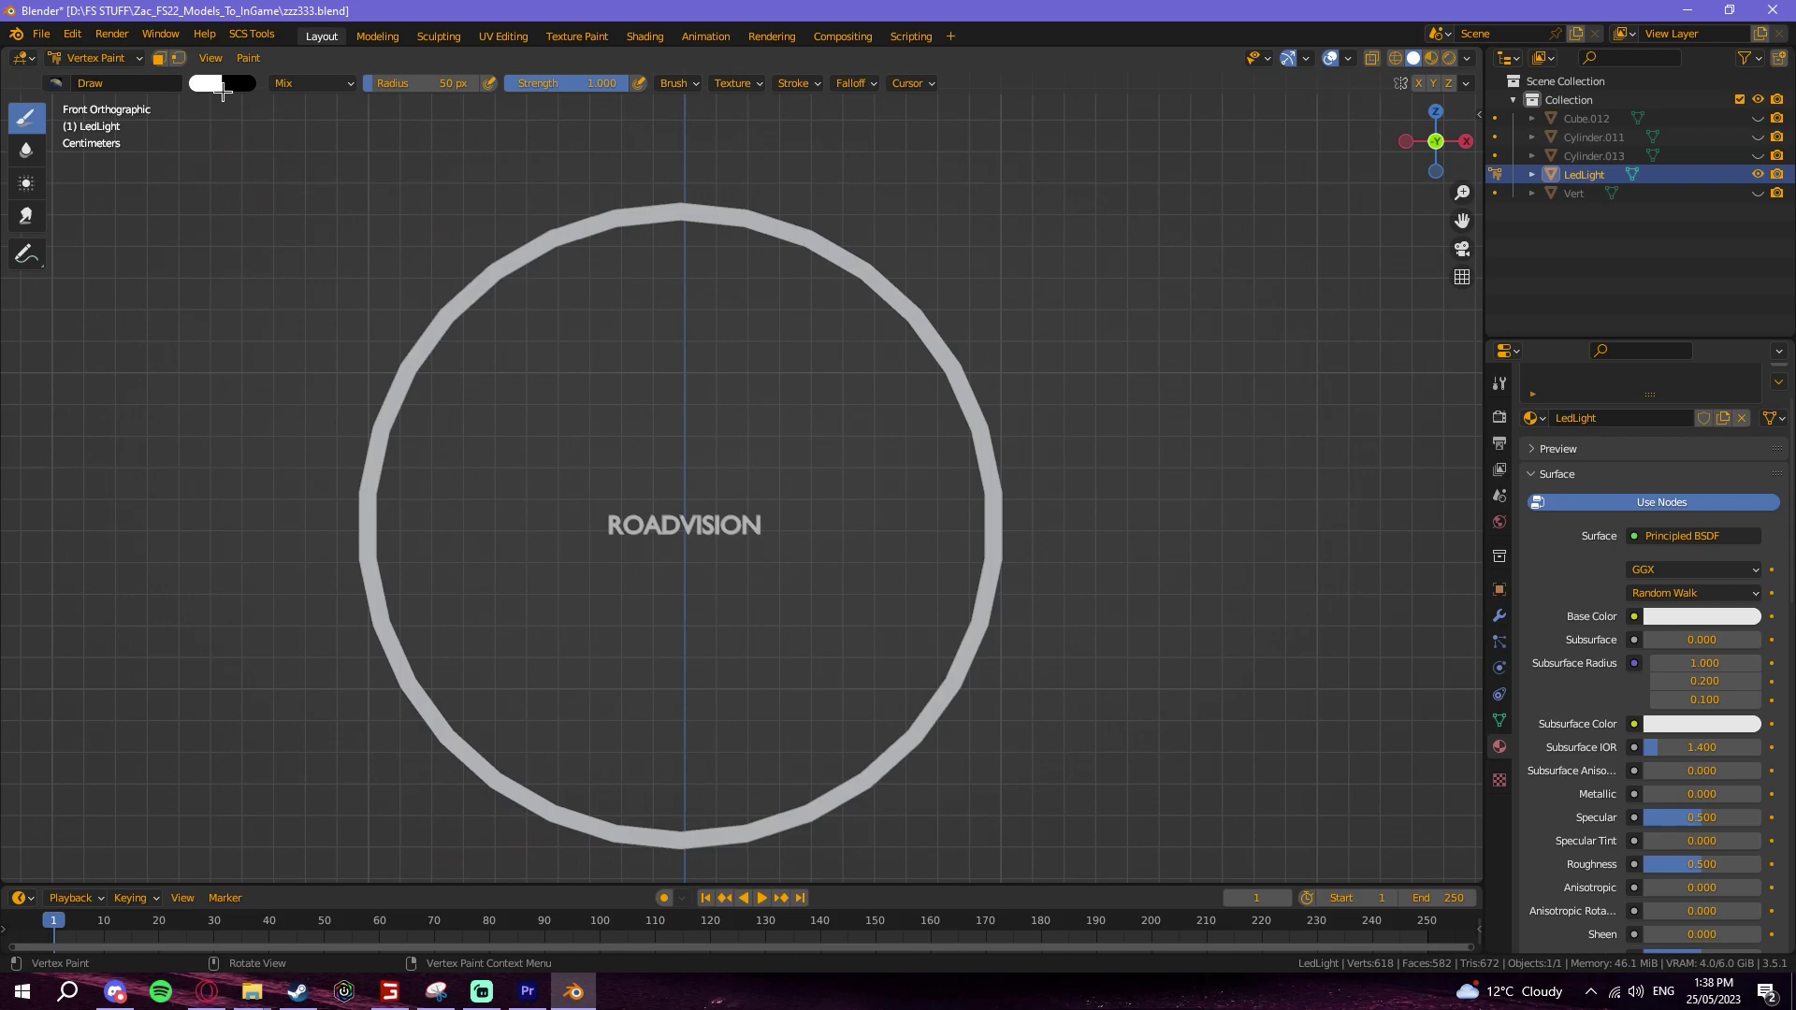
scroll(328, 409, "up", 4)
scroll(787, 715, "down", 6)
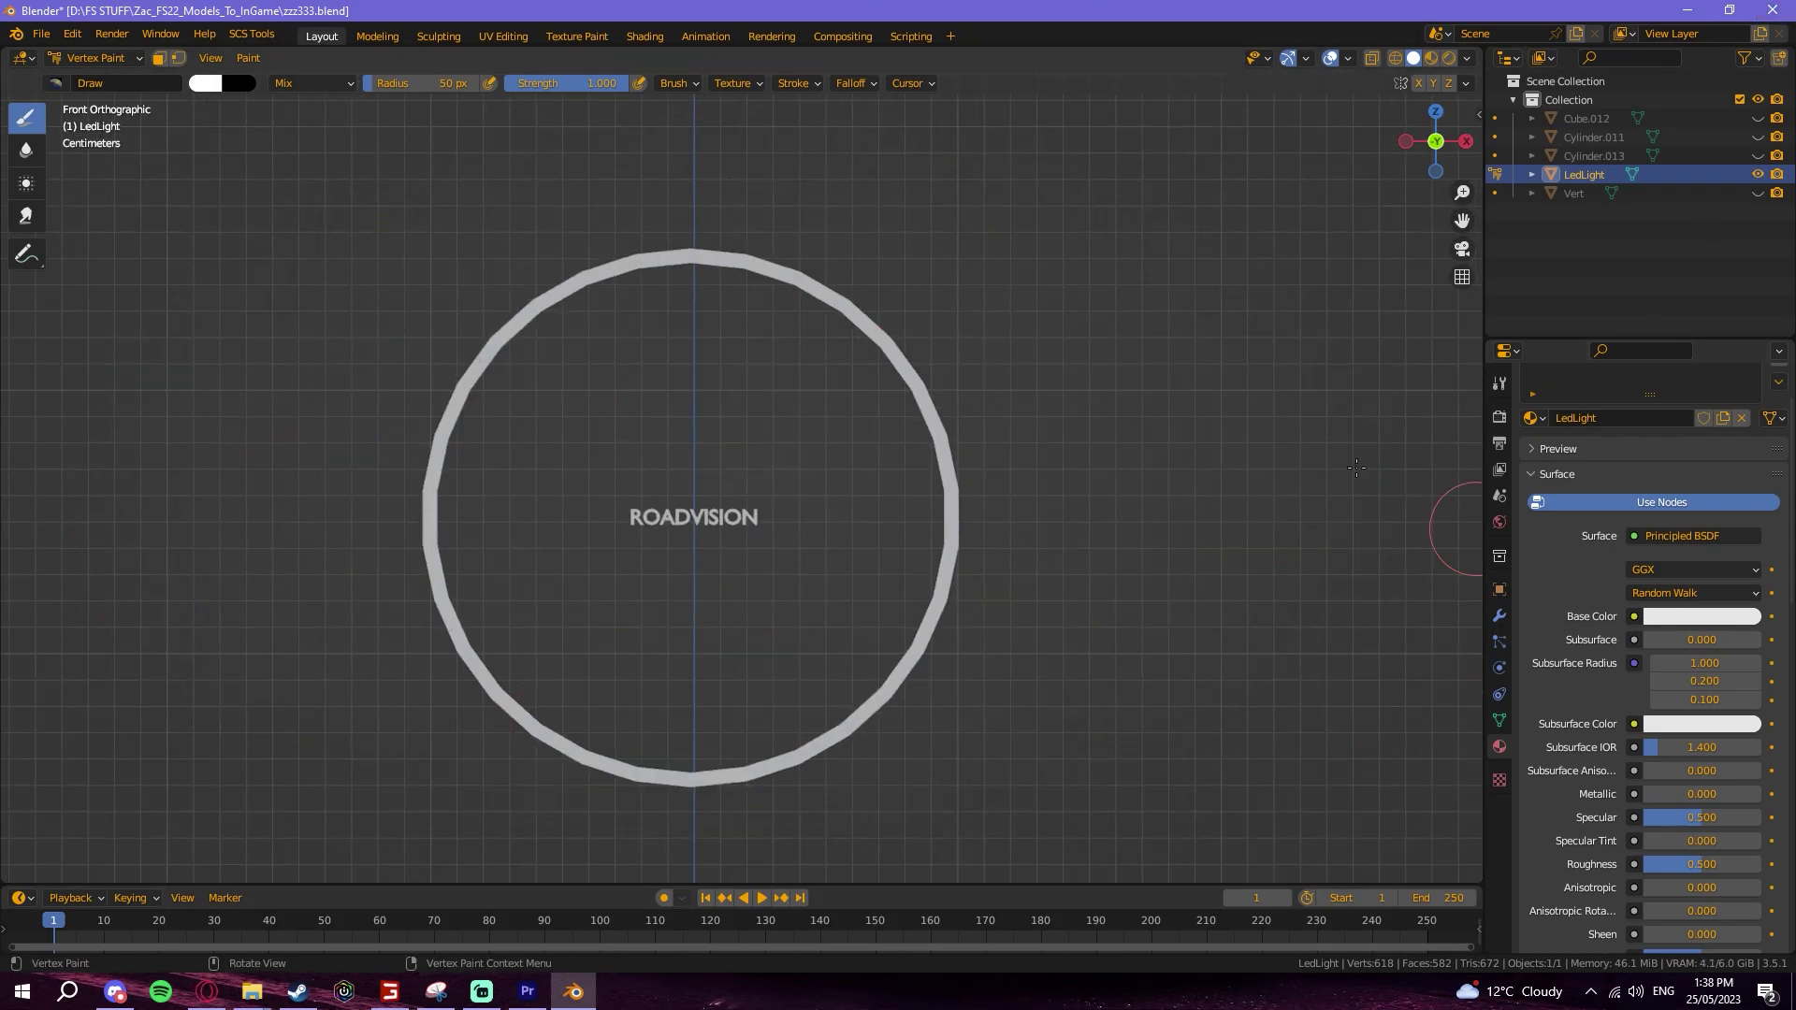
Step: Set the vertex paint brush colour to blue and paint the front of the LedLight ring and the ROADVISION lettering
left_click(208, 84)
left_click(313, 141)
scroll(487, 350, "up", 3)
mouse_move(201, 365)
left_mouse_down()
mouse_move(247, 329)
mouse_move(204, 372)
mouse_move(576, 223)
mouse_move(240, 241)
mouse_move(439, 113)
mouse_move(898, 190)
mouse_move(574, 70)
left_mouse_up()
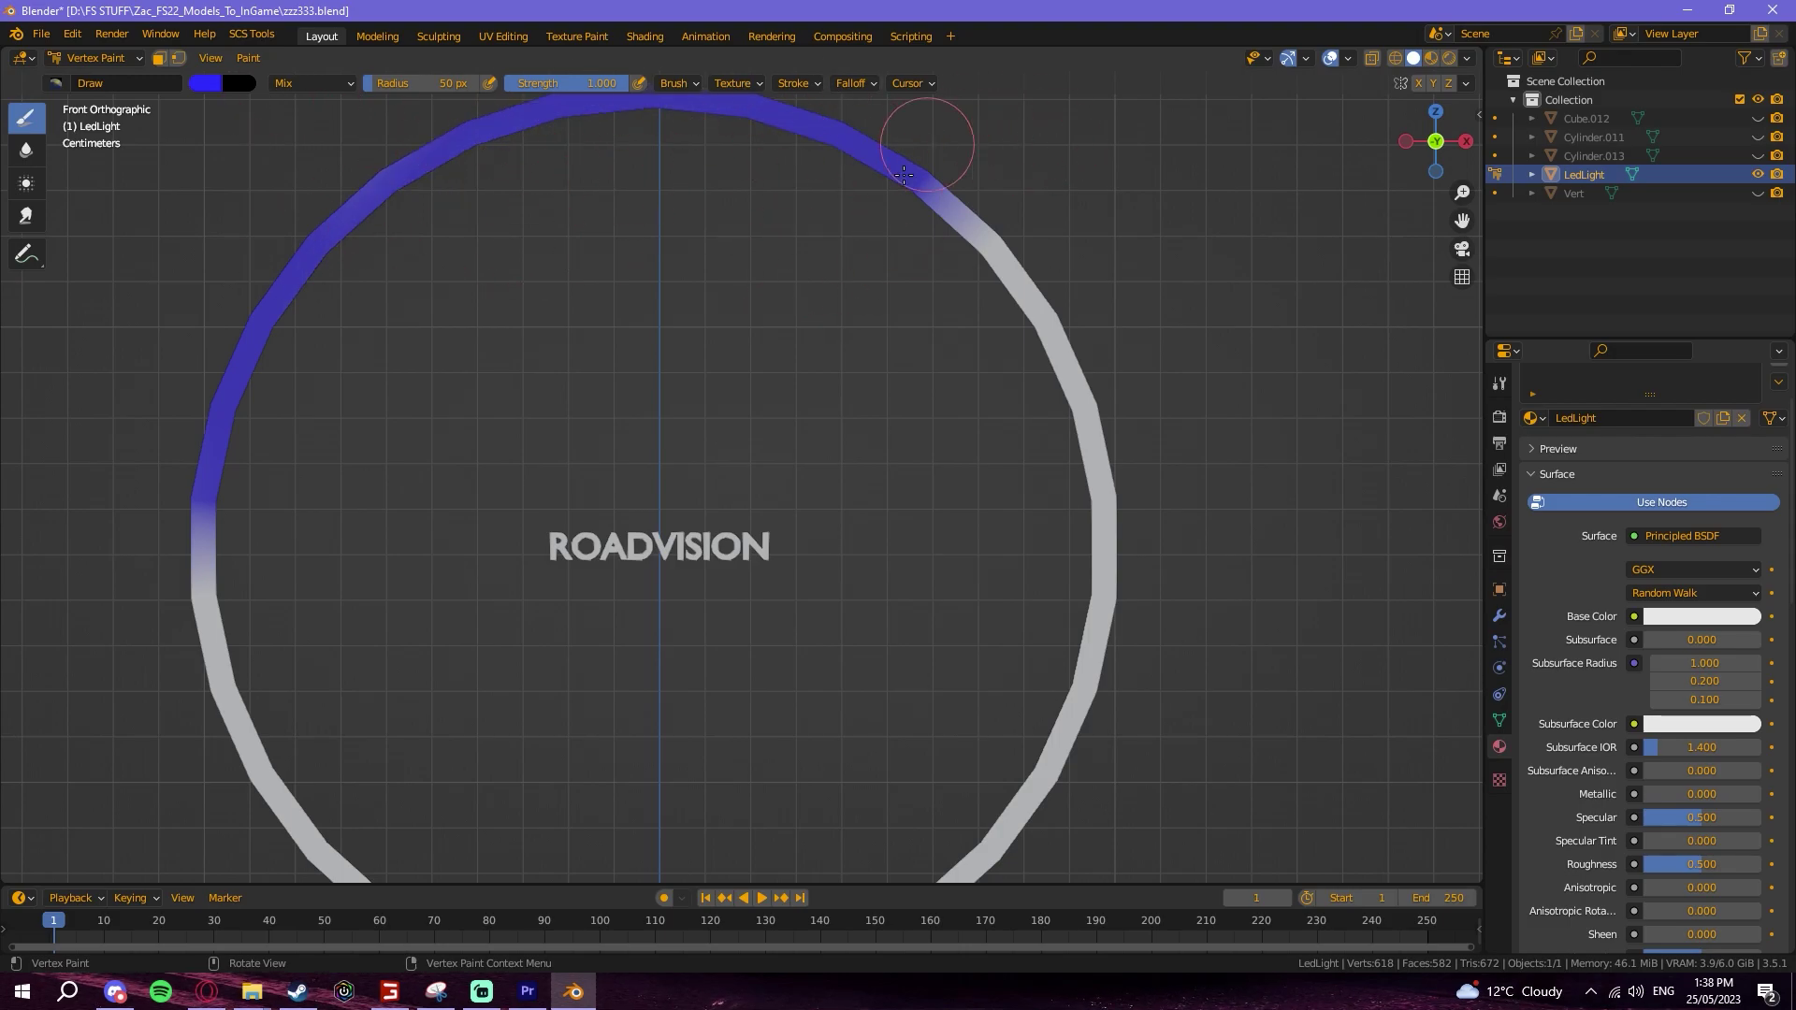
mouse_move(999, 158)
left_mouse_down()
mouse_move(982, 267)
mouse_move(935, 130)
mouse_move(1207, 593)
mouse_move(1062, 384)
mouse_move(1127, 413)
mouse_move(1008, 875)
mouse_move(963, 842)
left_mouse_up()
scroll(963, 842, "down", 6)
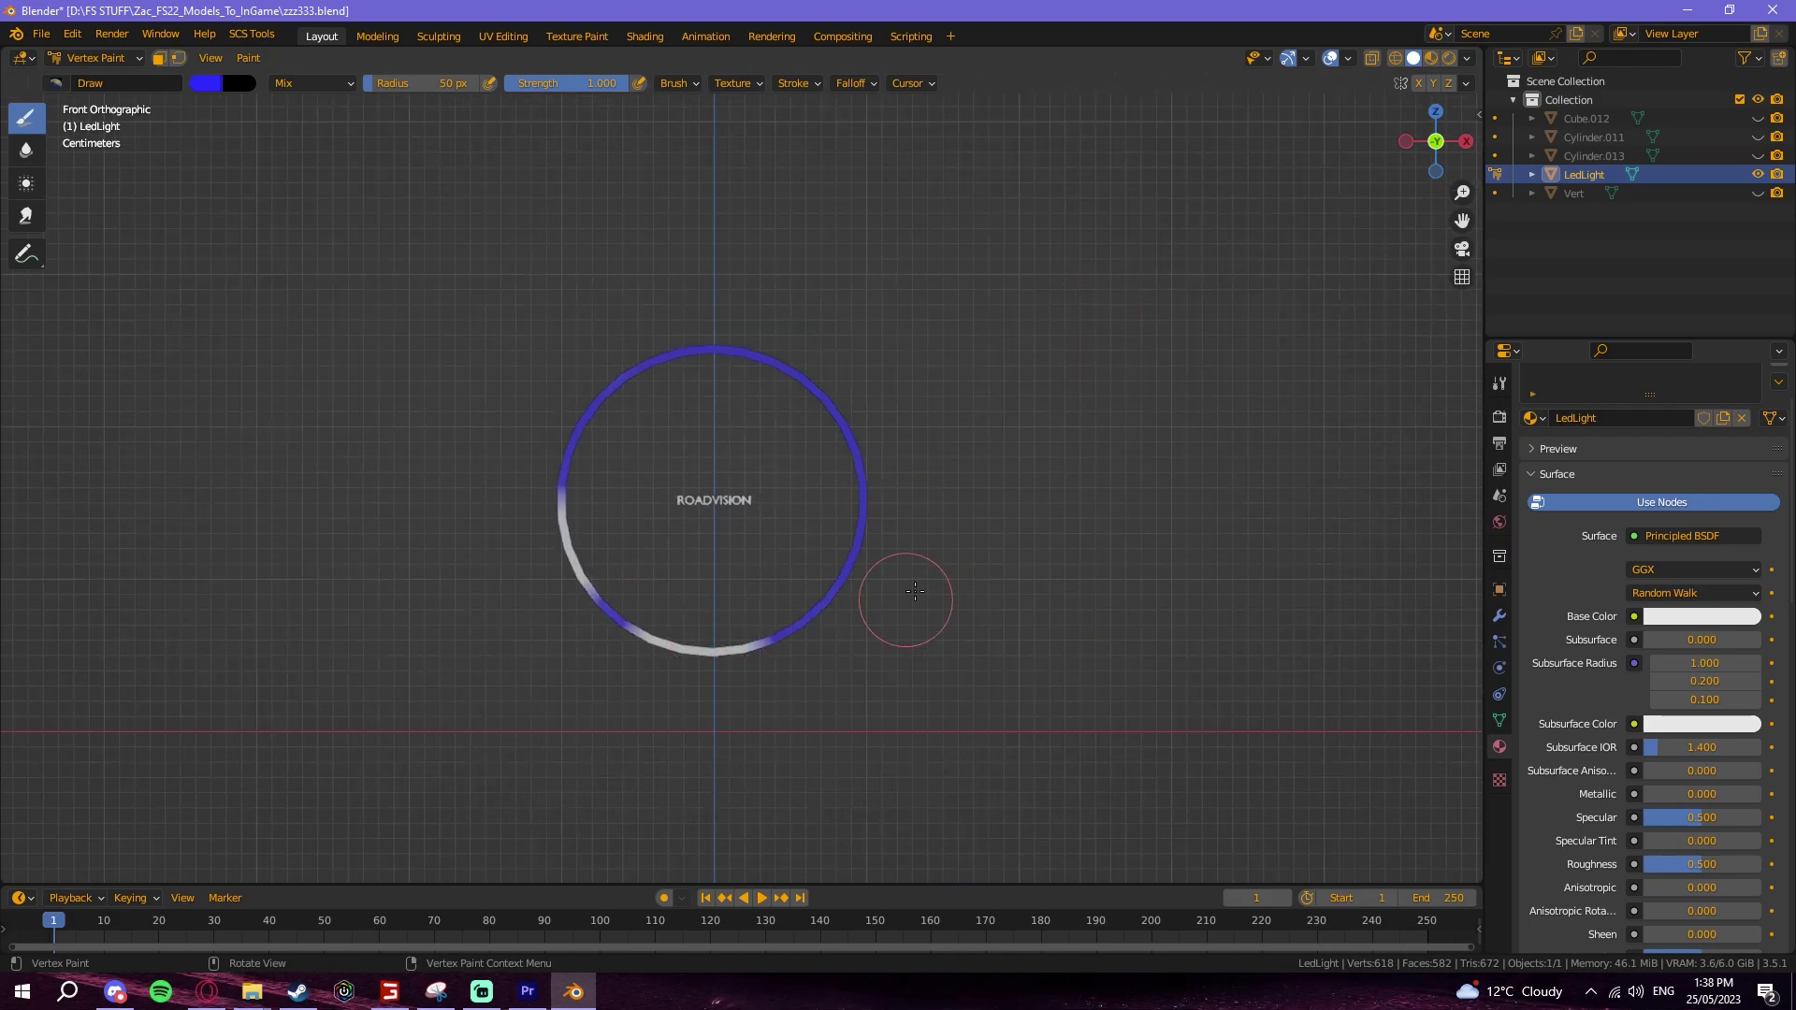
mouse_move(799, 630)
left_mouse_down()
mouse_move(823, 601)
mouse_move(553, 401)
mouse_move(581, 553)
mouse_move(520, 742)
left_mouse_up()
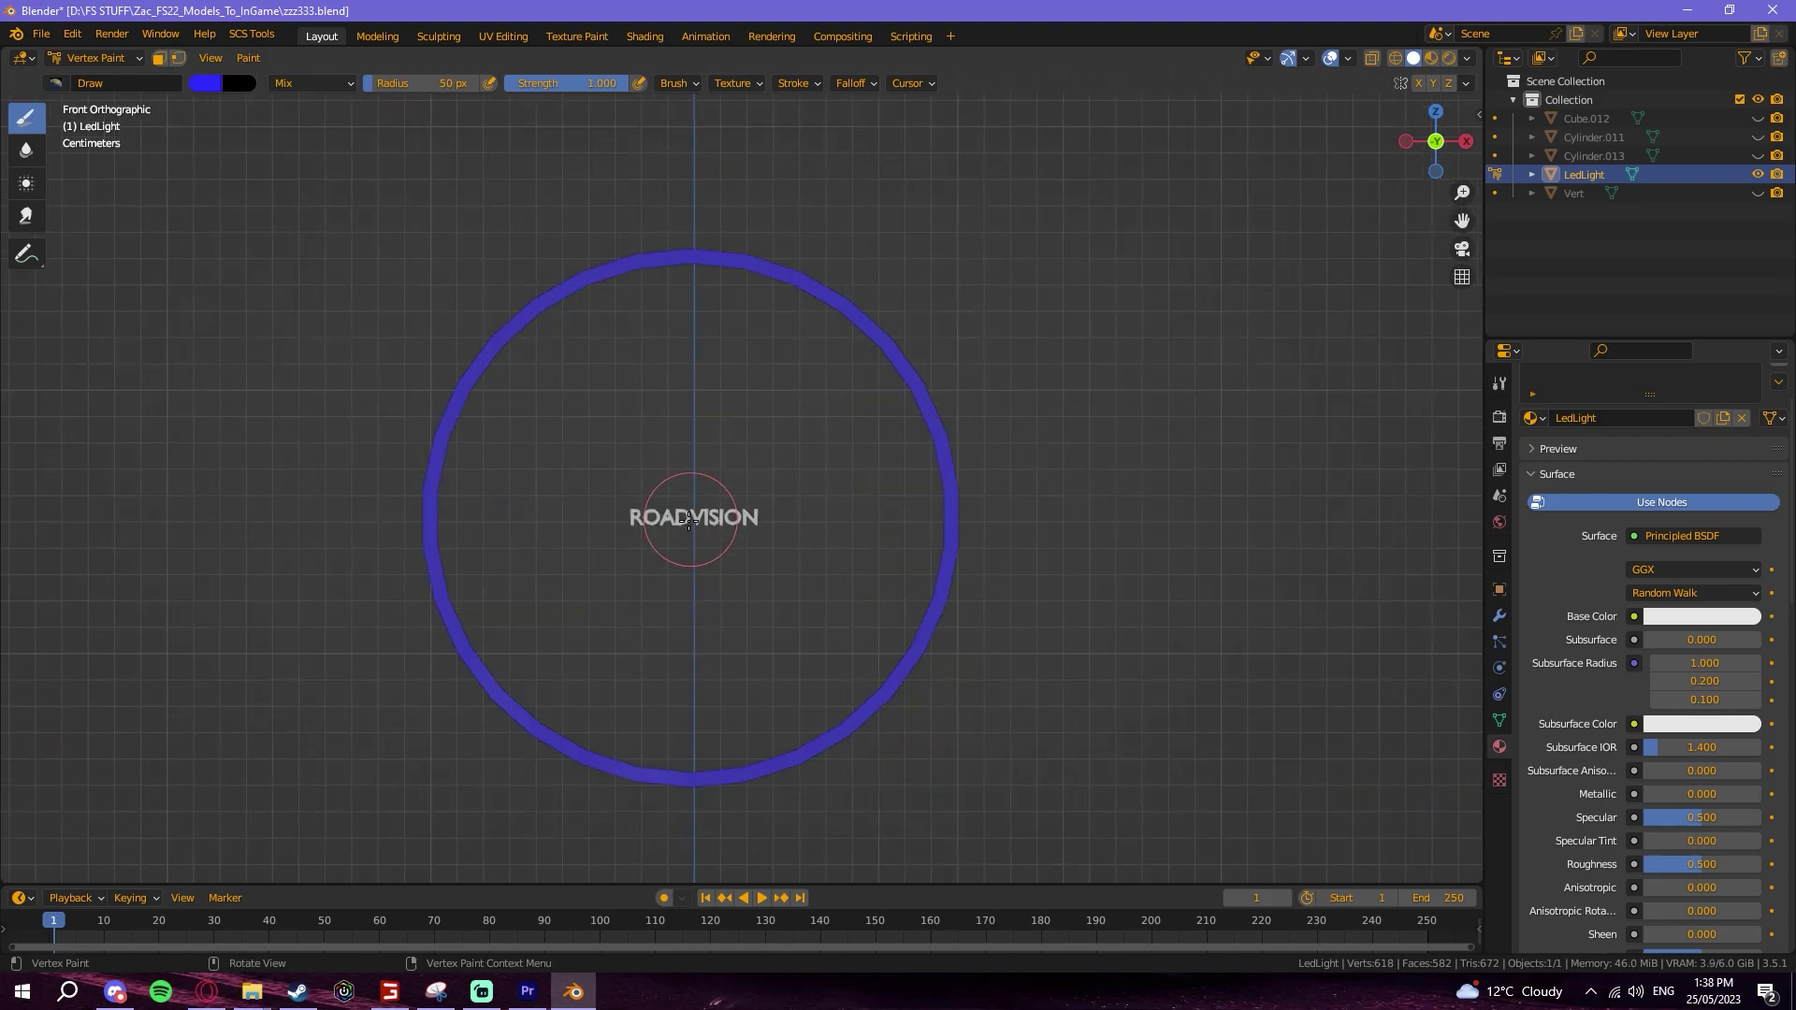
scroll(710, 510, "up", 5)
left_click_drag(690, 561, 466, 552)
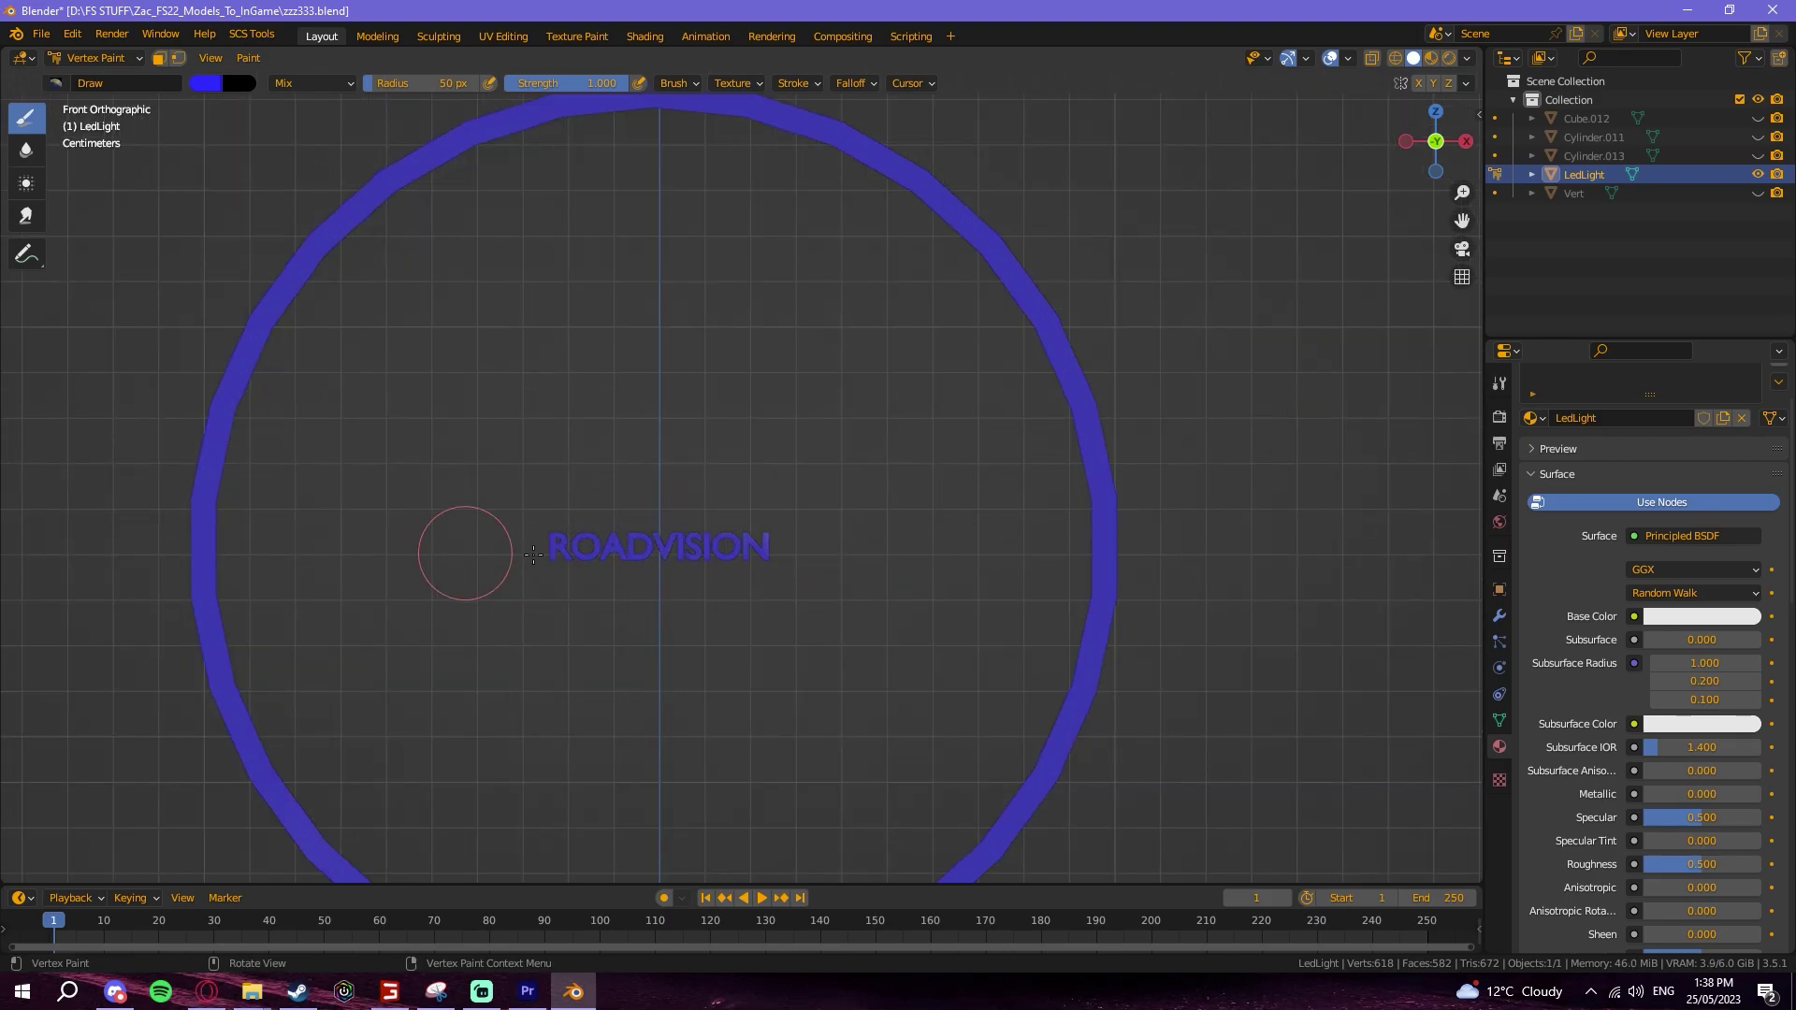
Step: Paint the back and side faces of the LedLight ring blue from several viewing angles
mouse_move(465, 601)
middle_mouse_down()
mouse_move(711, 571)
mouse_move(641, 721)
mouse_move(642, 432)
mouse_move(646, 657)
mouse_move(479, 489)
middle_mouse_up()
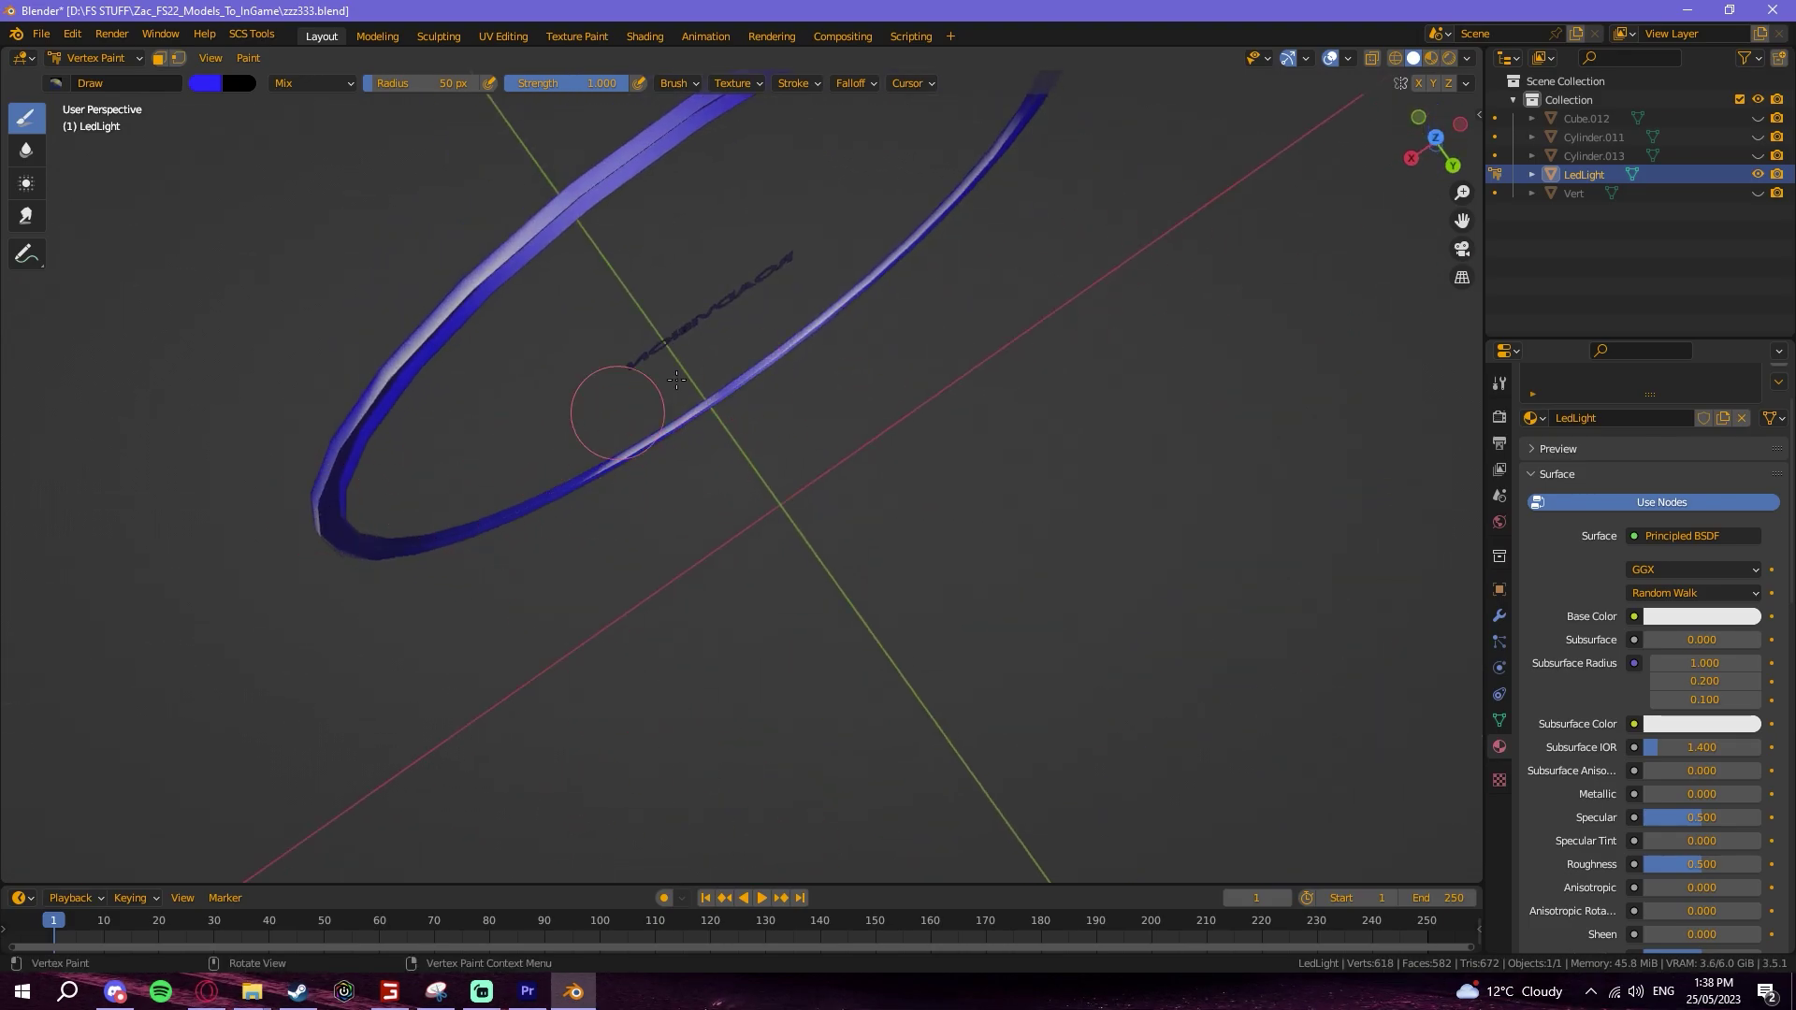
mouse_move(579, 463)
left_mouse_down()
mouse_move(773, 353)
mouse_move(850, 255)
left_mouse_up()
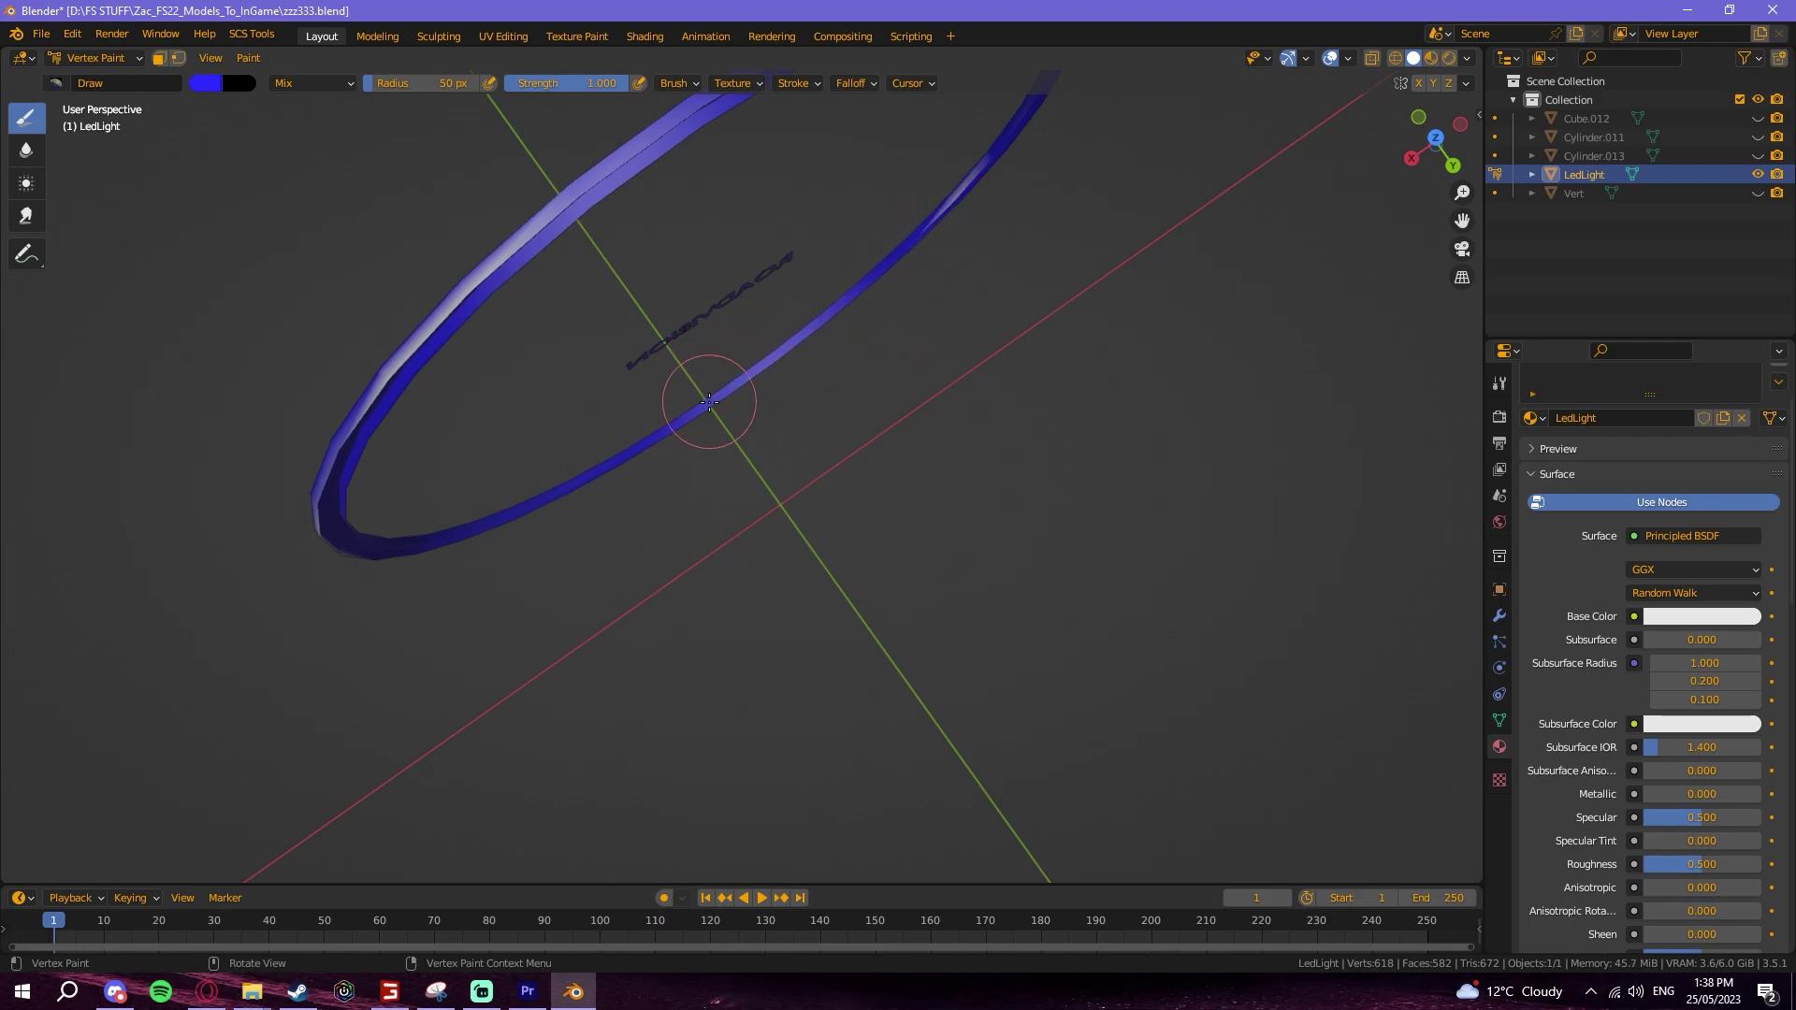
middle_click_drag(711, 400, 842, 349)
middle_click_drag(608, 470, 632, 255)
scroll(248, 393, "down", 3)
left_click_drag(523, 285, 442, 589)
left_click_drag(596, 145, 550, 190)
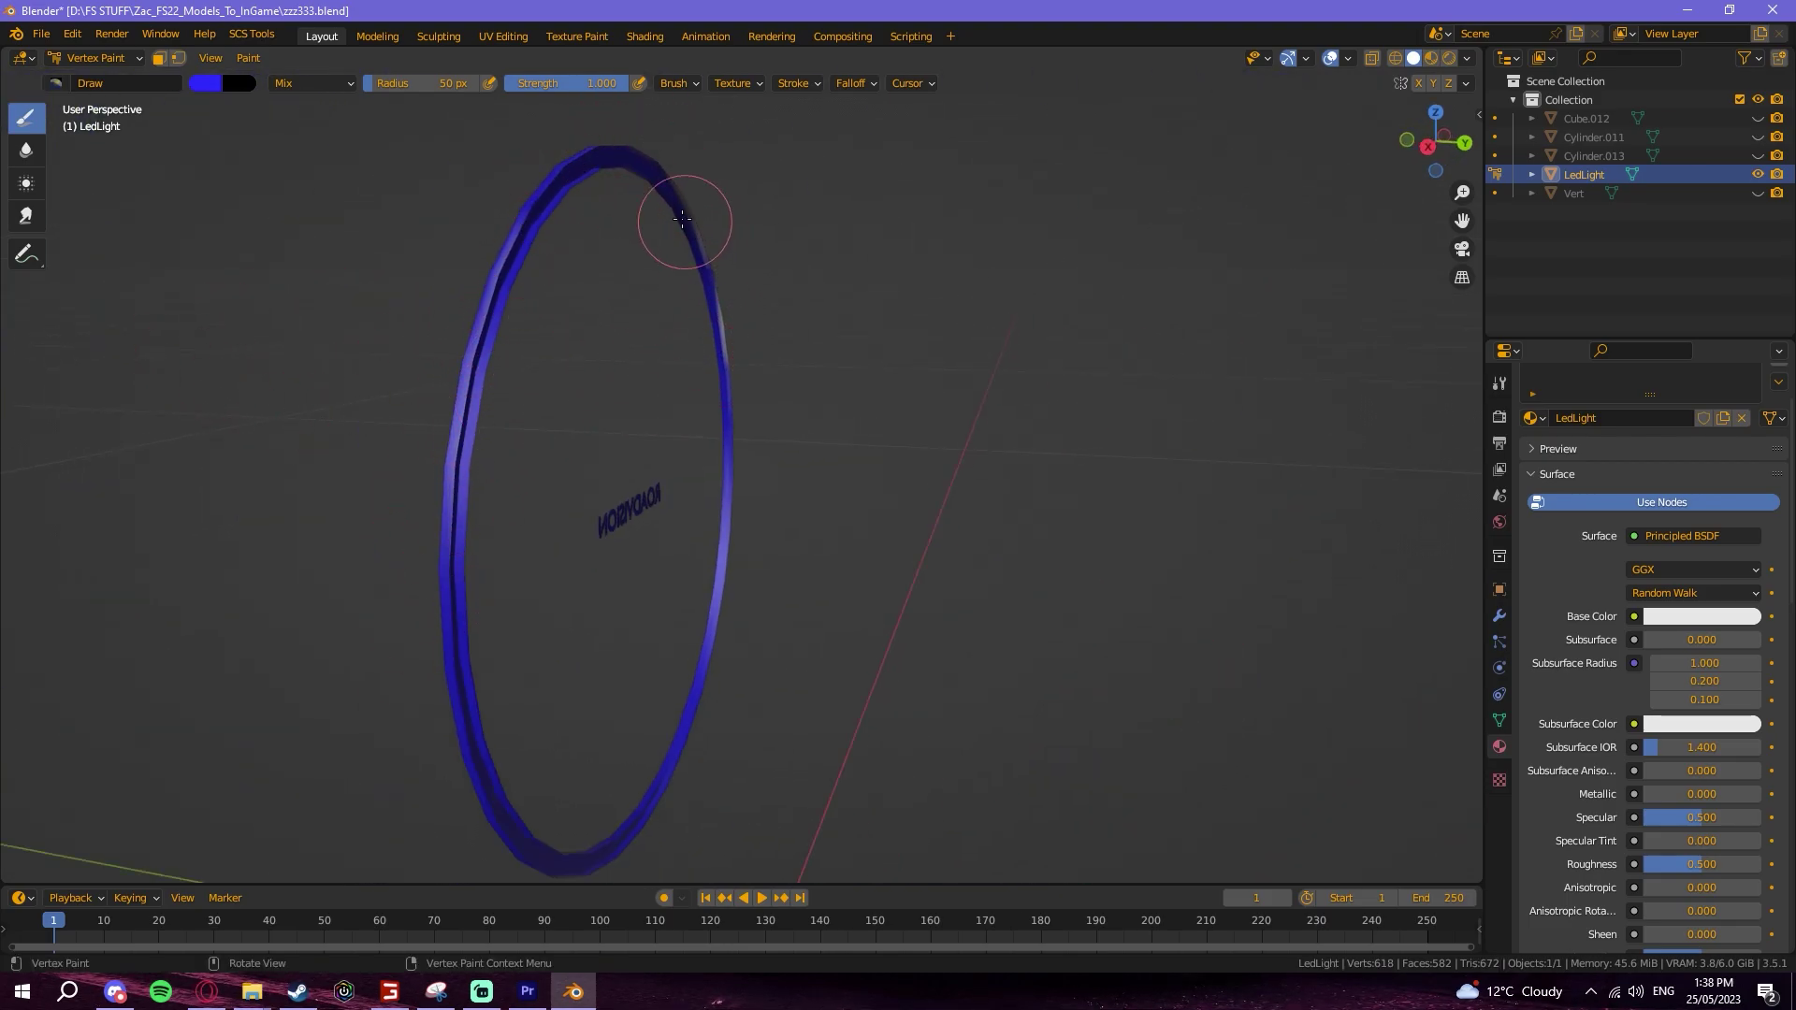
middle_click_drag(498, 411, 908, 633)
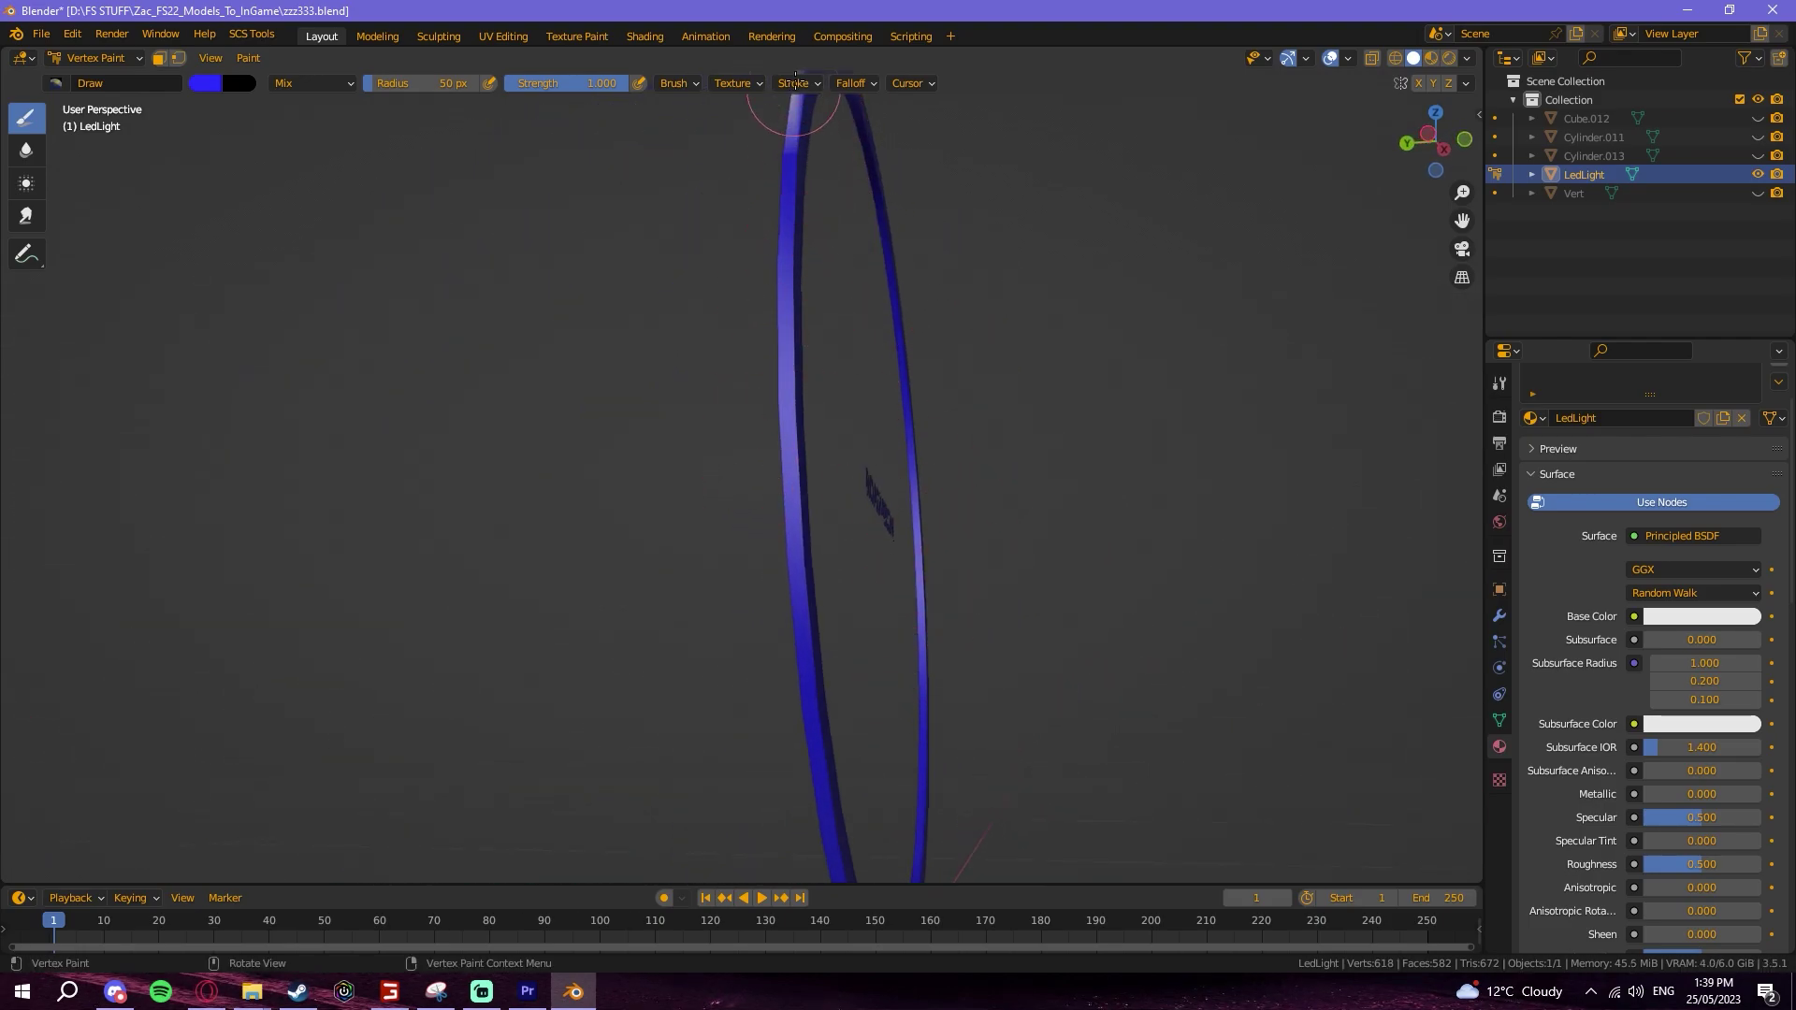
middle_click_drag(827, 161, 898, 393)
middle_click_drag(786, 745, 561, 383)
Step: Return LedLight to Object Mode and unhide all the other spotlight parts
left_click(94, 58)
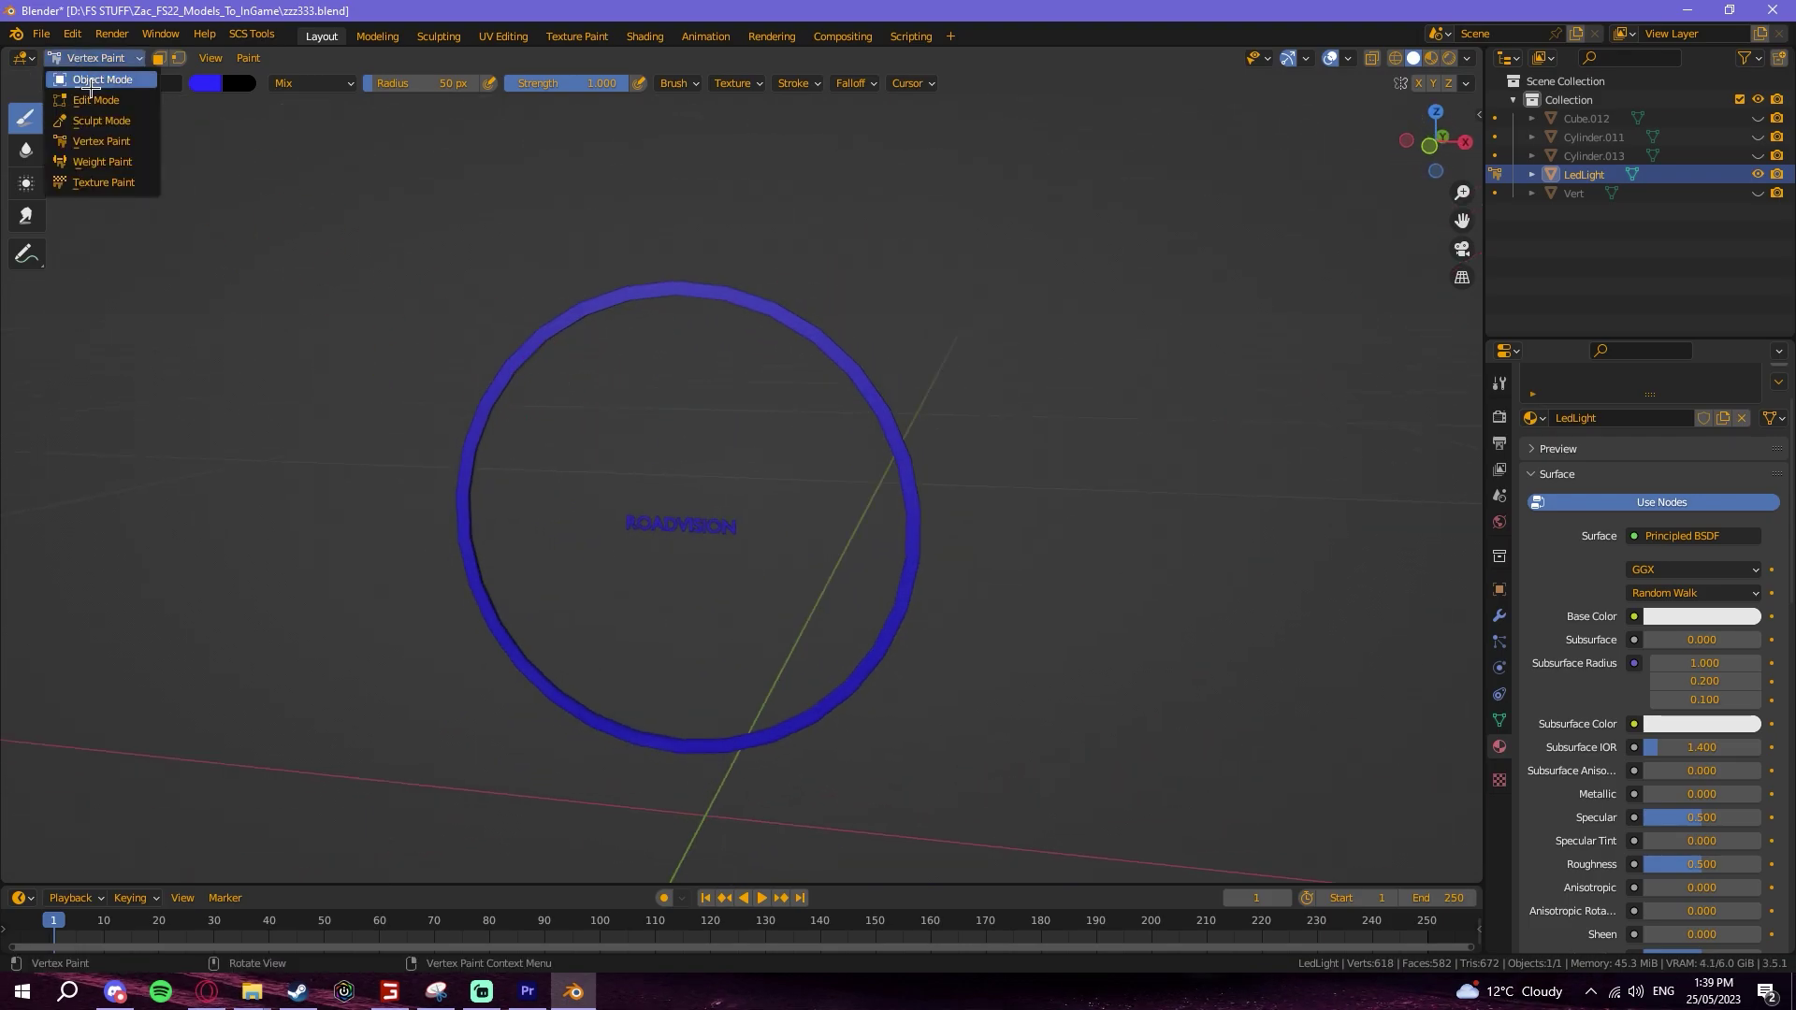
left_click(93, 77)
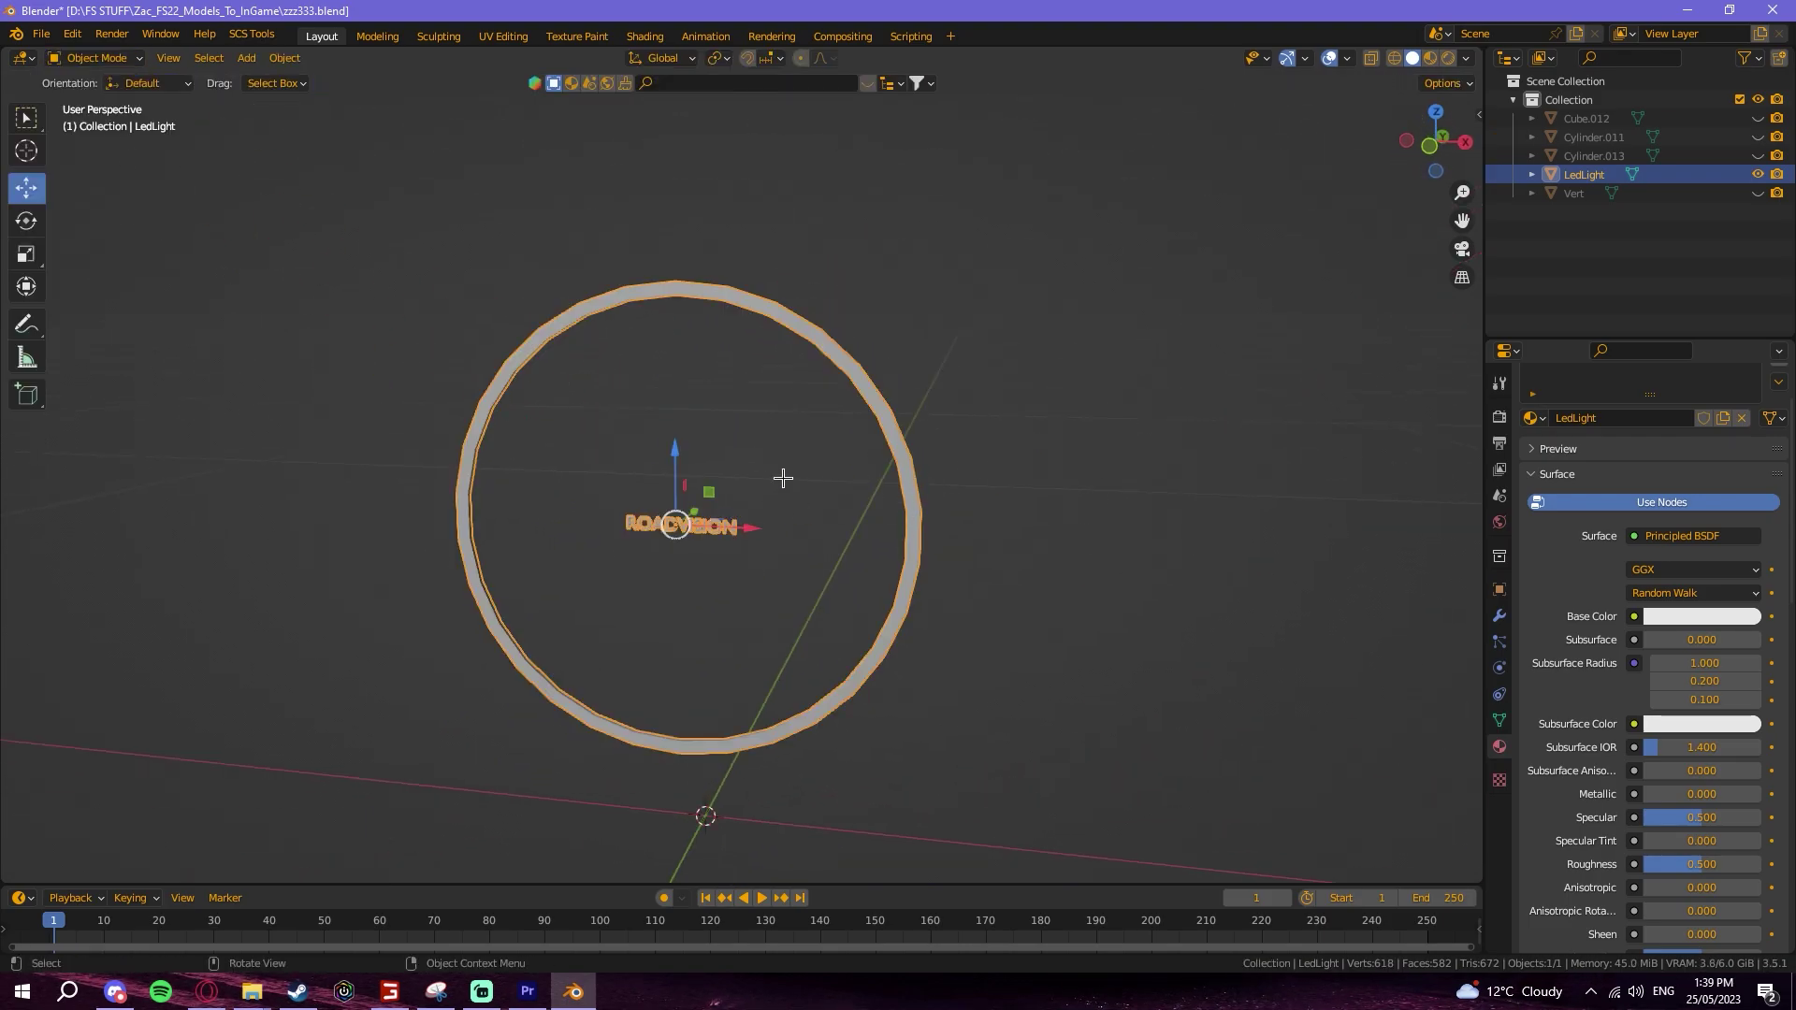
key("alt+h")
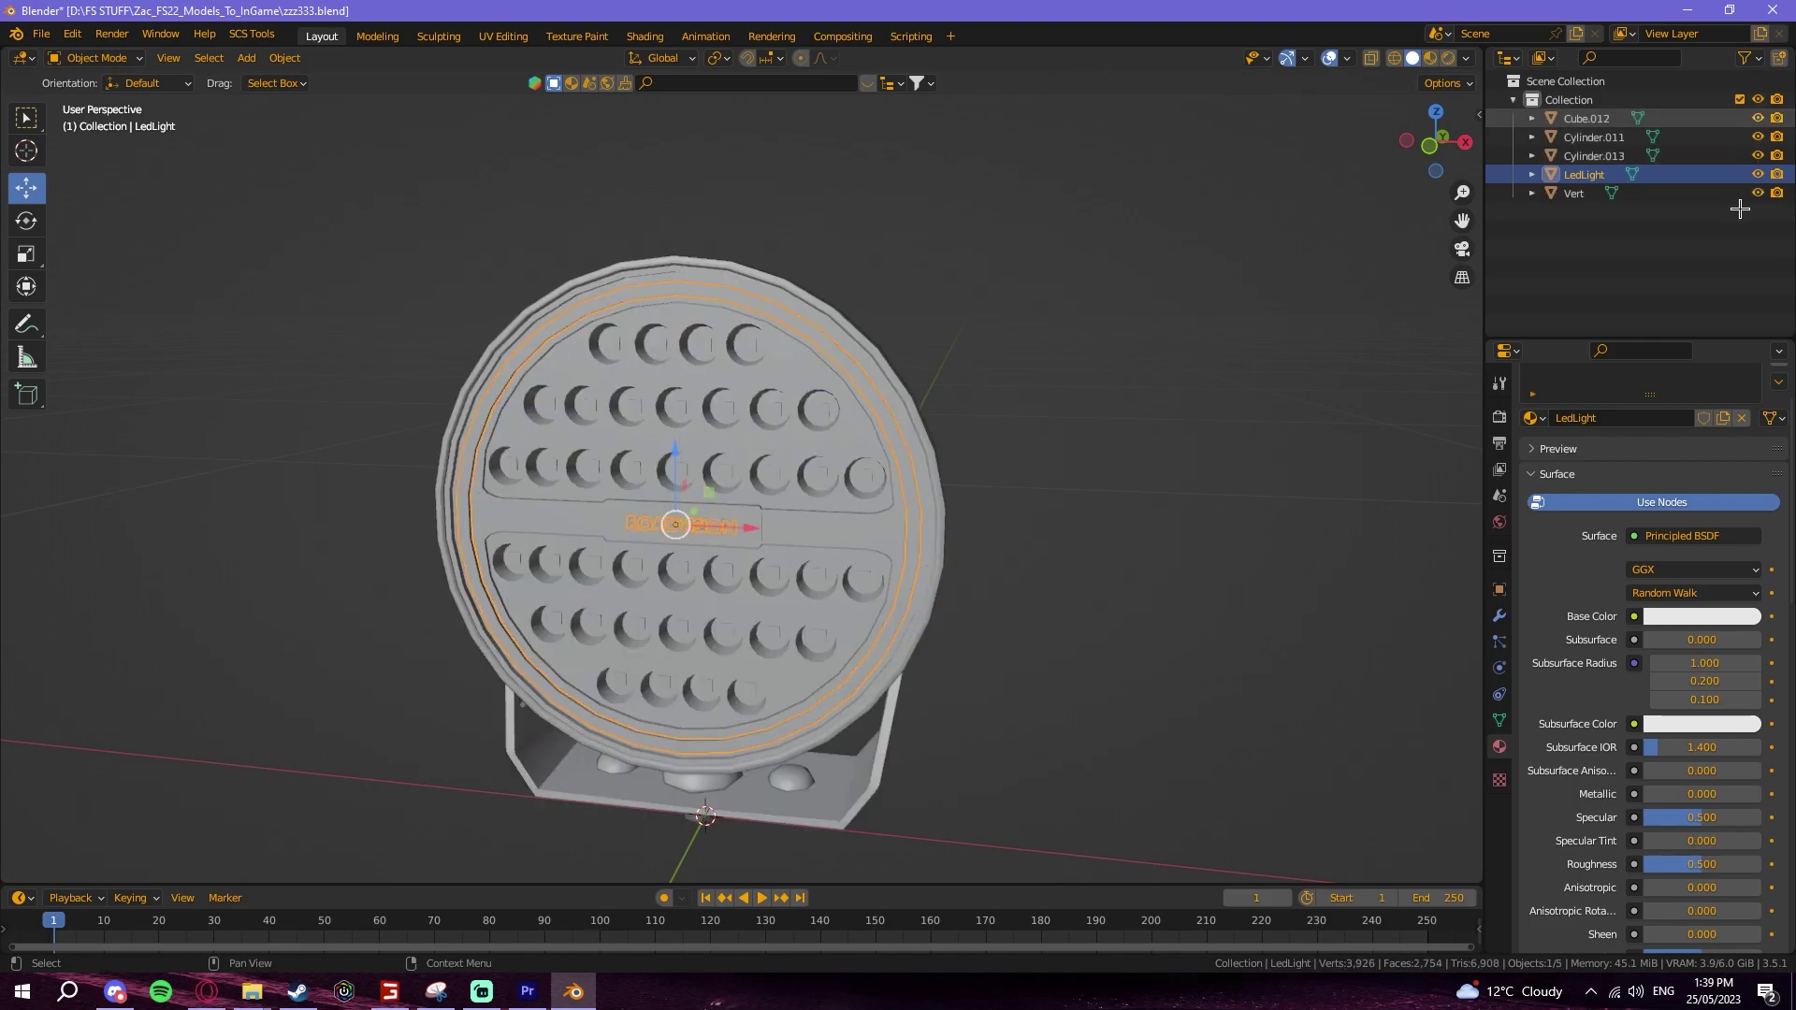
middle_click_drag(772, 703, 739, 654)
Step: Switch the viewport to Material Preview shading and deselect everything to inspect the complete spotlight
key("z")
left_click(1046, 935)
scroll(449, 697, "down", 1)
left_click(449, 697)
middle_click_drag(448, 696, 662, 681)
mouse_move(550, 677)
middle_mouse_down()
mouse_move(38, 656)
mouse_move(320, 674)
mouse_move(1179, 654)
mouse_move(958, 539)
middle_mouse_up()
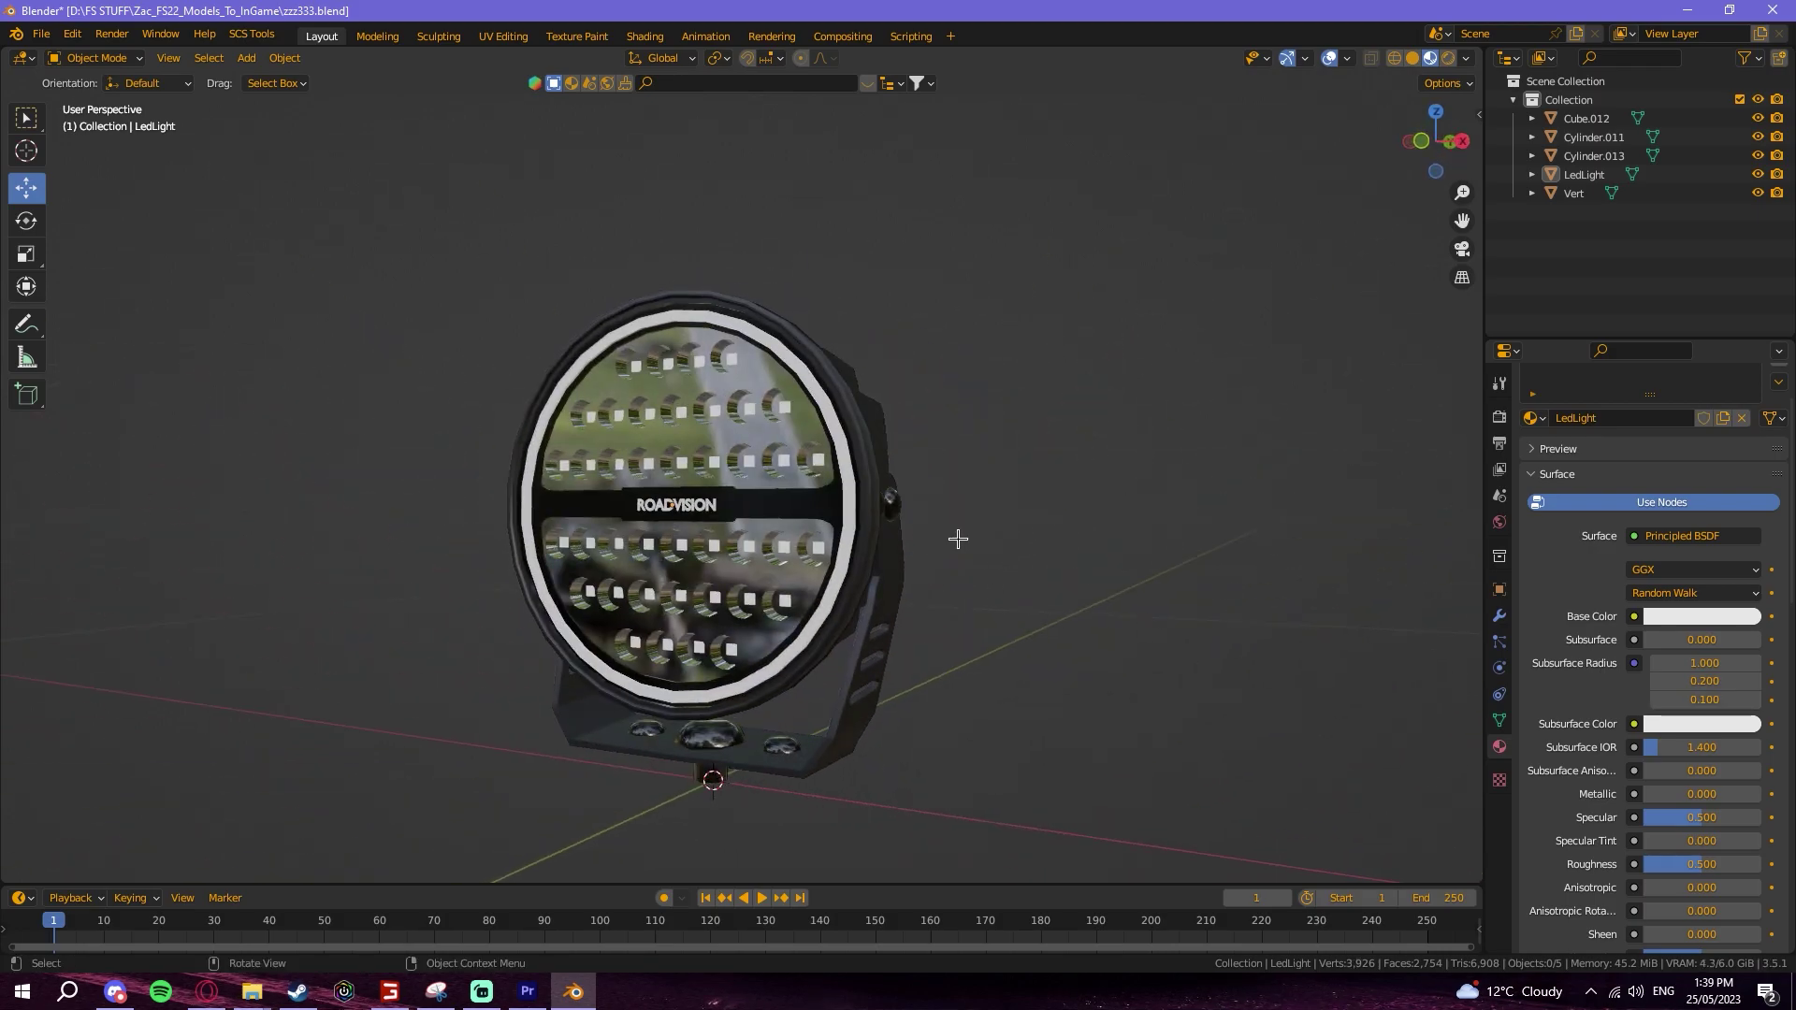
Step: Delete the mounting bracket, the outer housing and the mounting bolts from the spotlight
left_click(845, 527)
left_click(890, 603)
key("Delete")
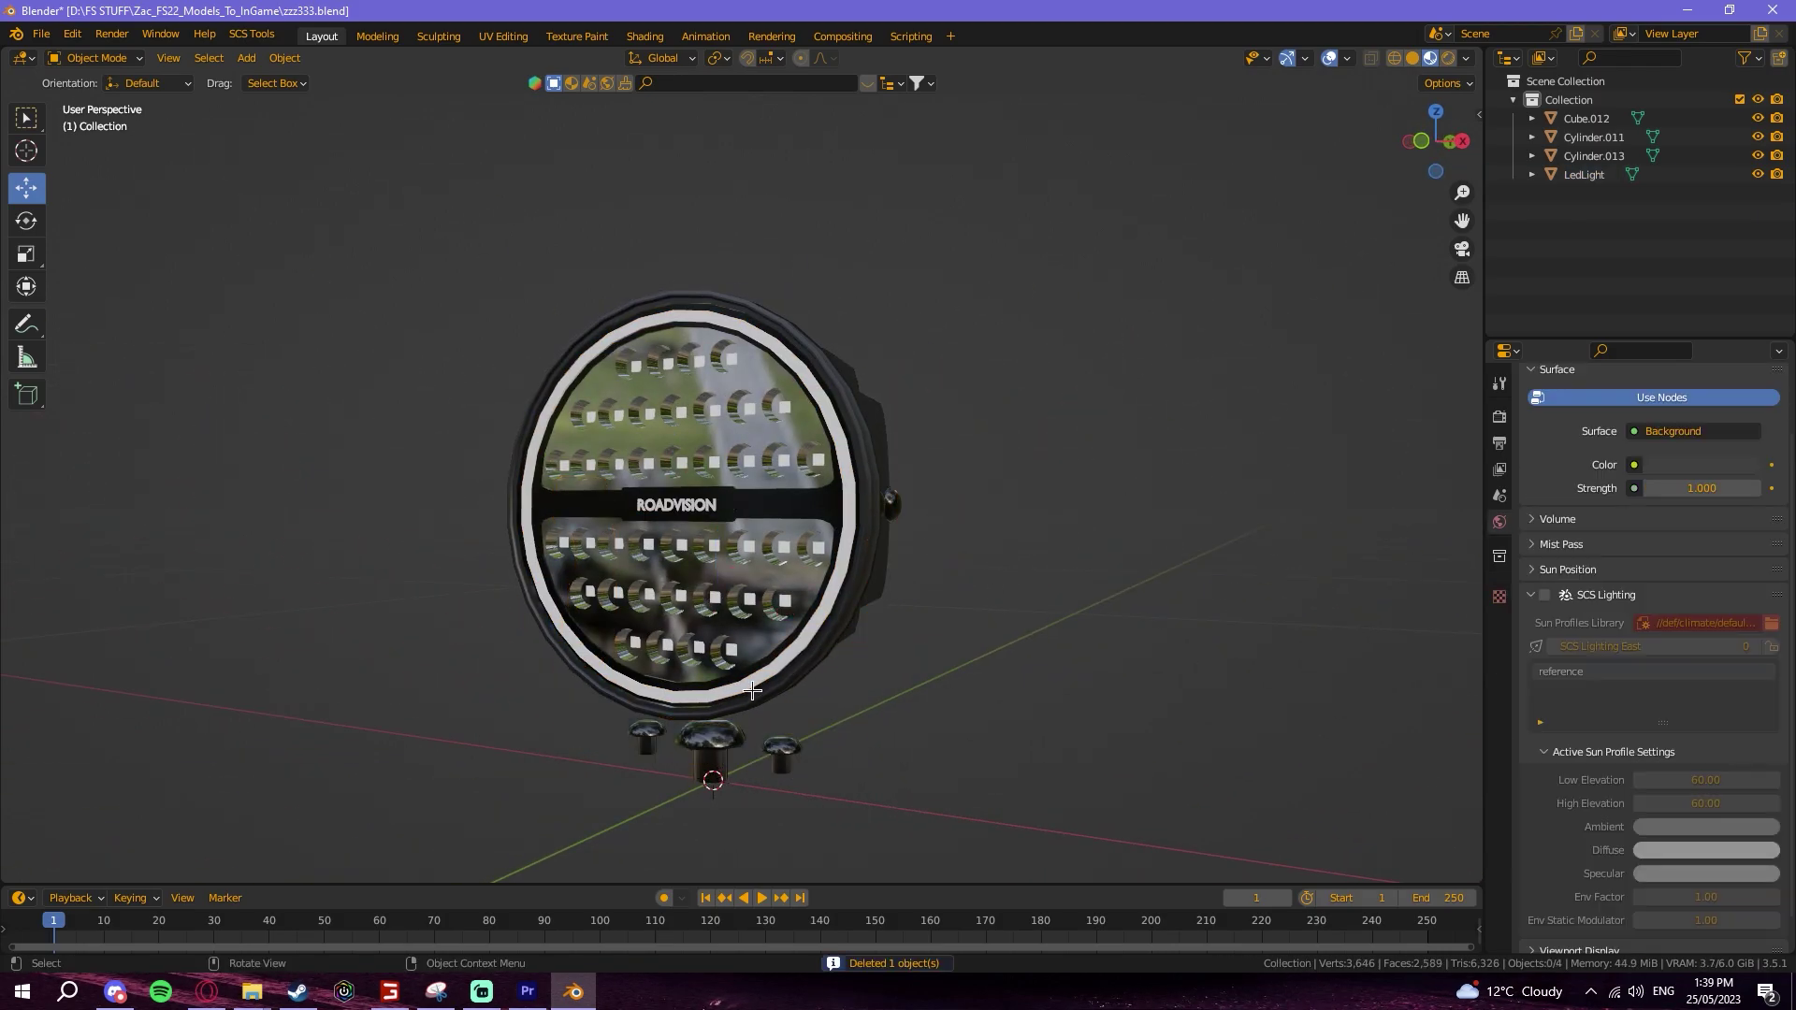
left_click(752, 698)
key("Delete")
left_click(735, 739)
key("Delete")
left_click(697, 633)
key("Delete")
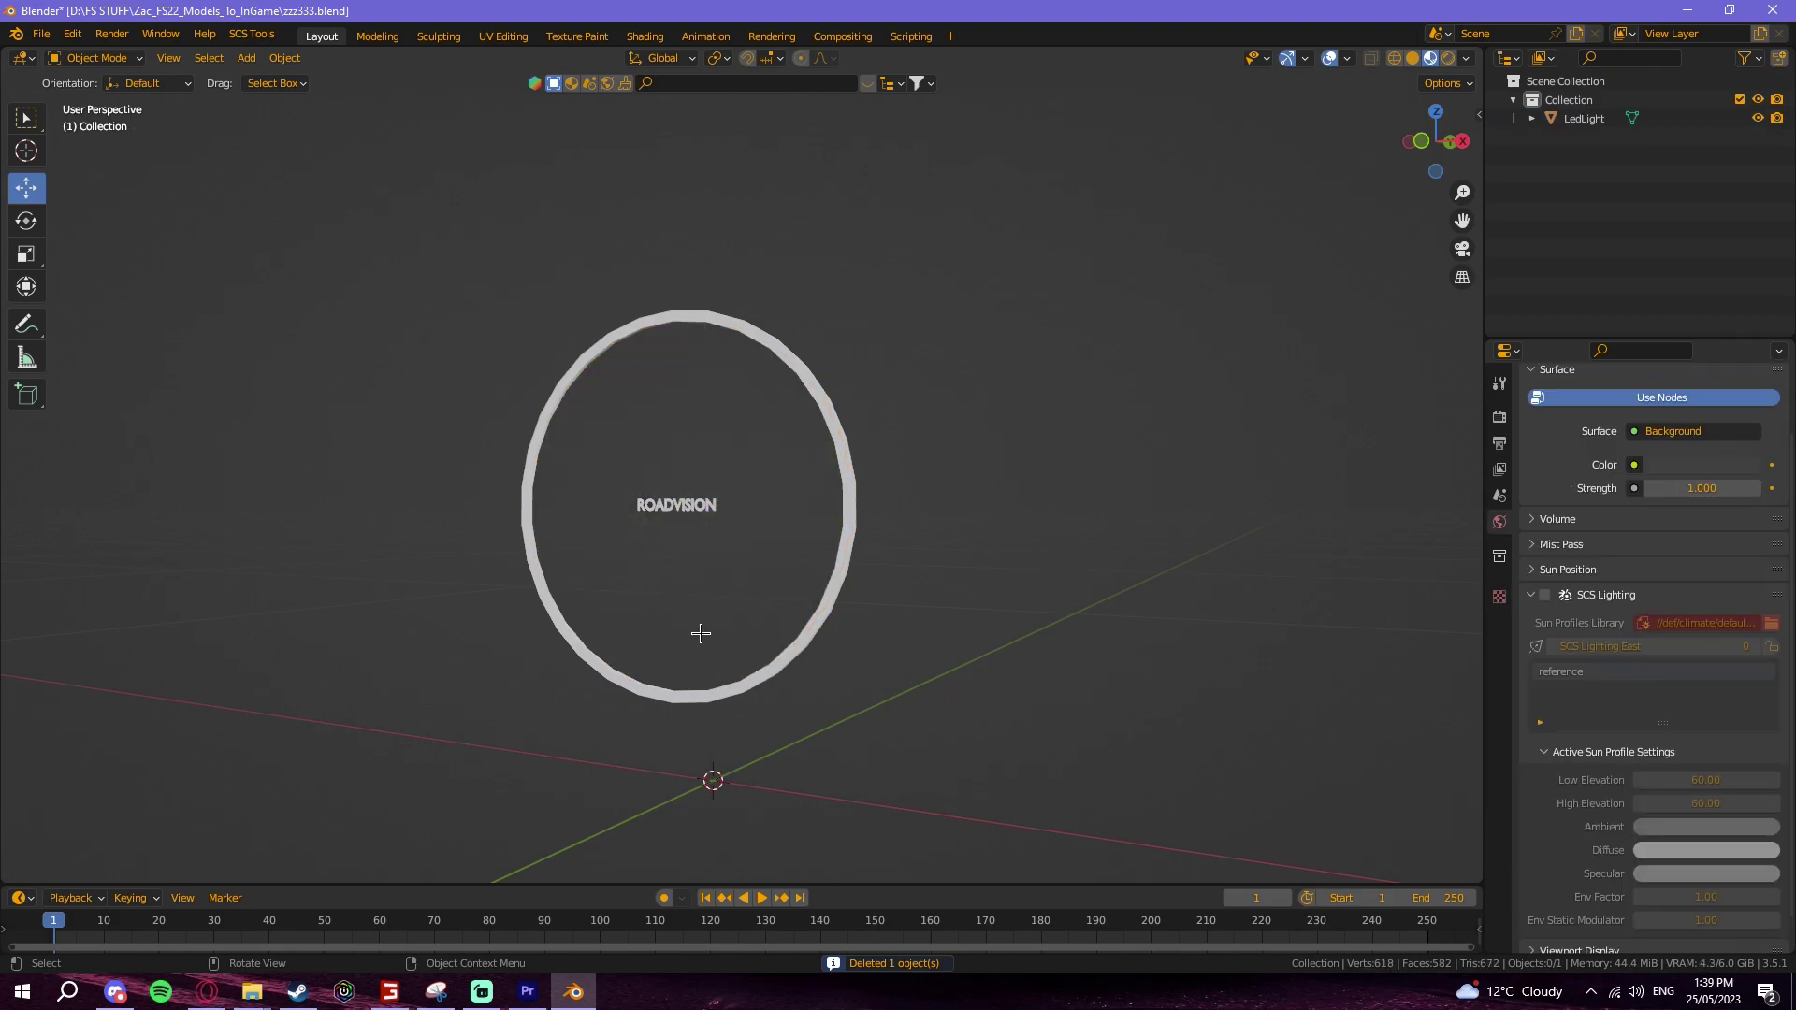
key("ctrl+z")
Step: Select the entire Cylinder.011 lens and LED mesh in Edit Mode, separate it by material, and return to Object Mode
middle_click_drag(525, 655, 625, 654)
key("Tab")
key("a")
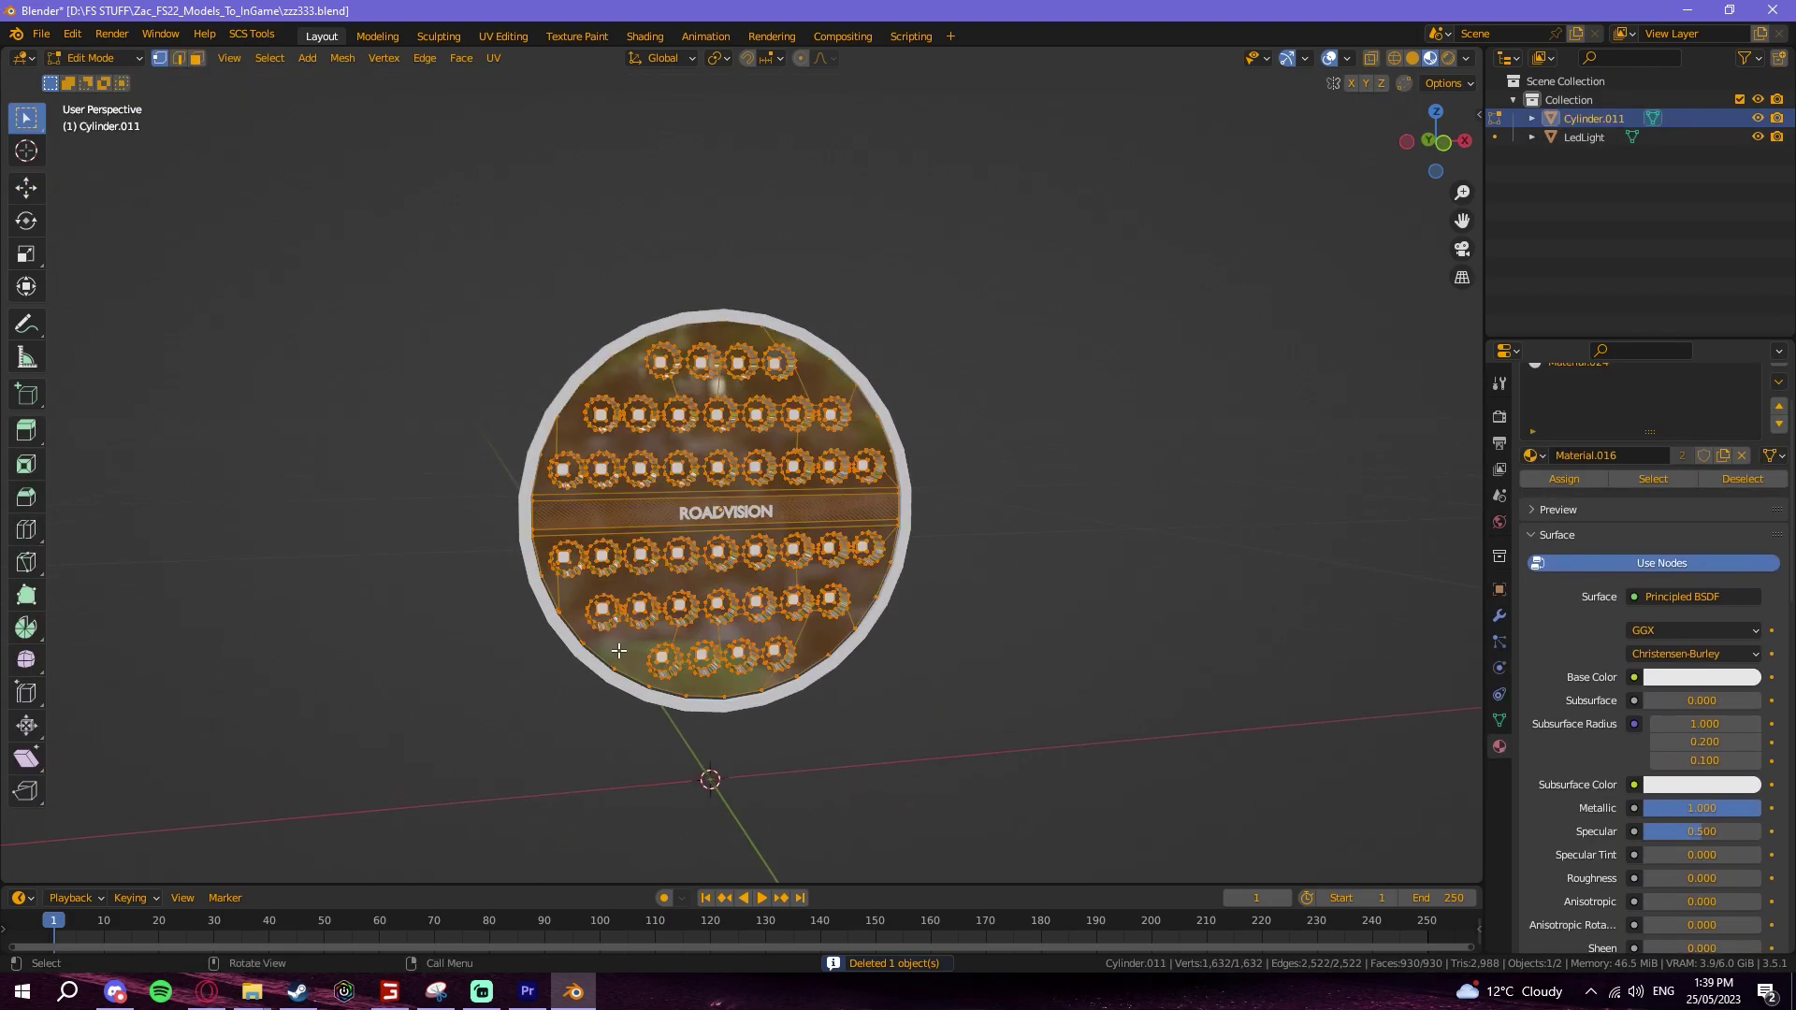
right_click(1003, 552)
key("Tab")
right_click(580, 697)
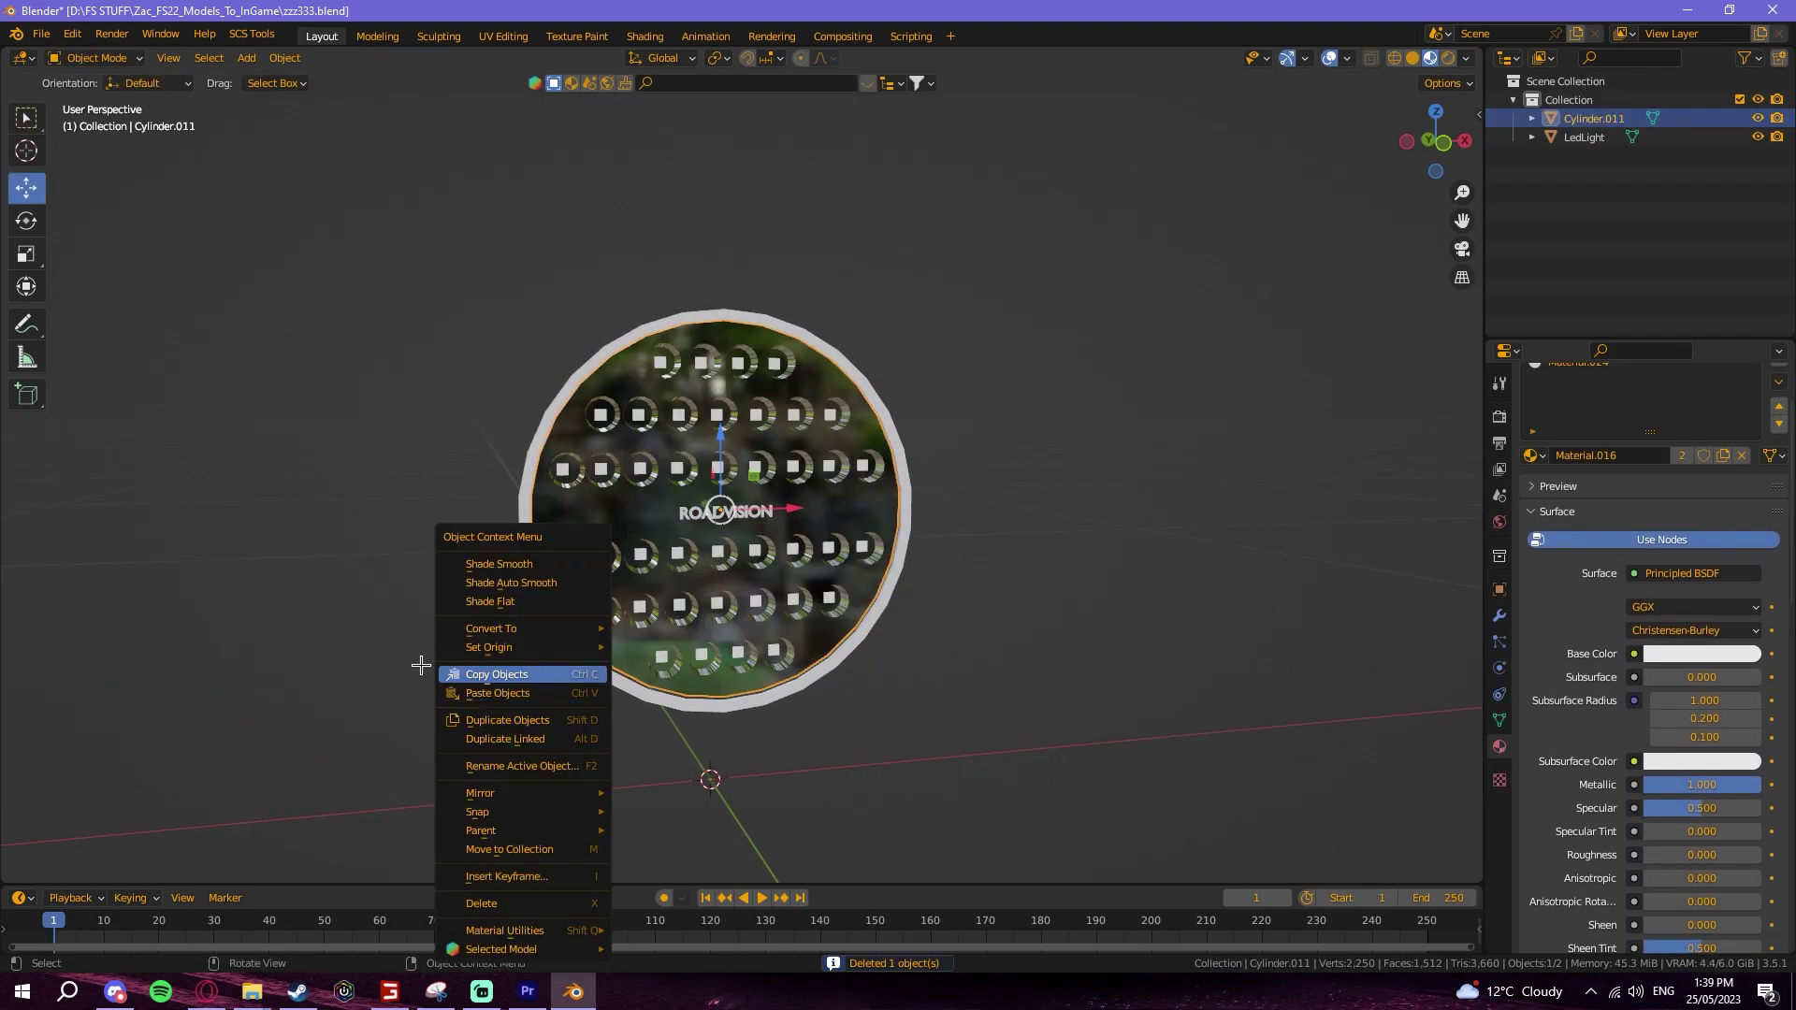
key("Tab")
right_click(389, 657)
mouse_move(365, 912)
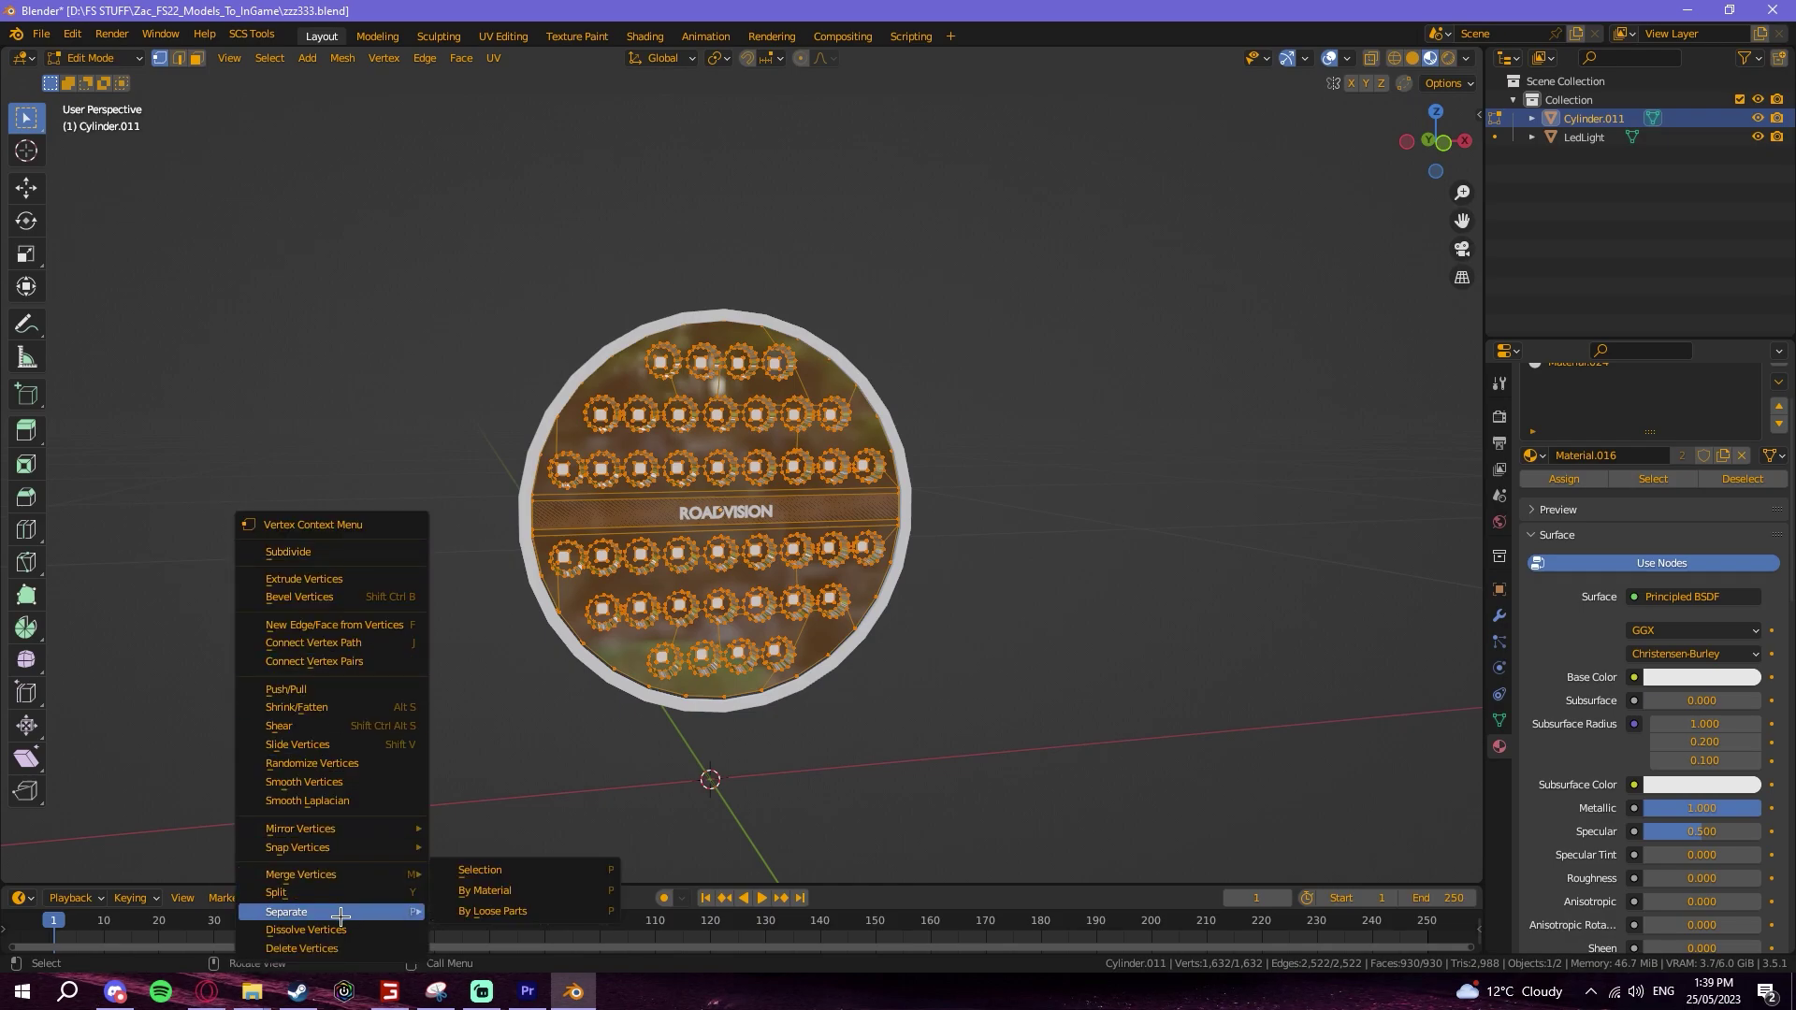
left_click(484, 891)
scroll(1591, 431, "up", 2)
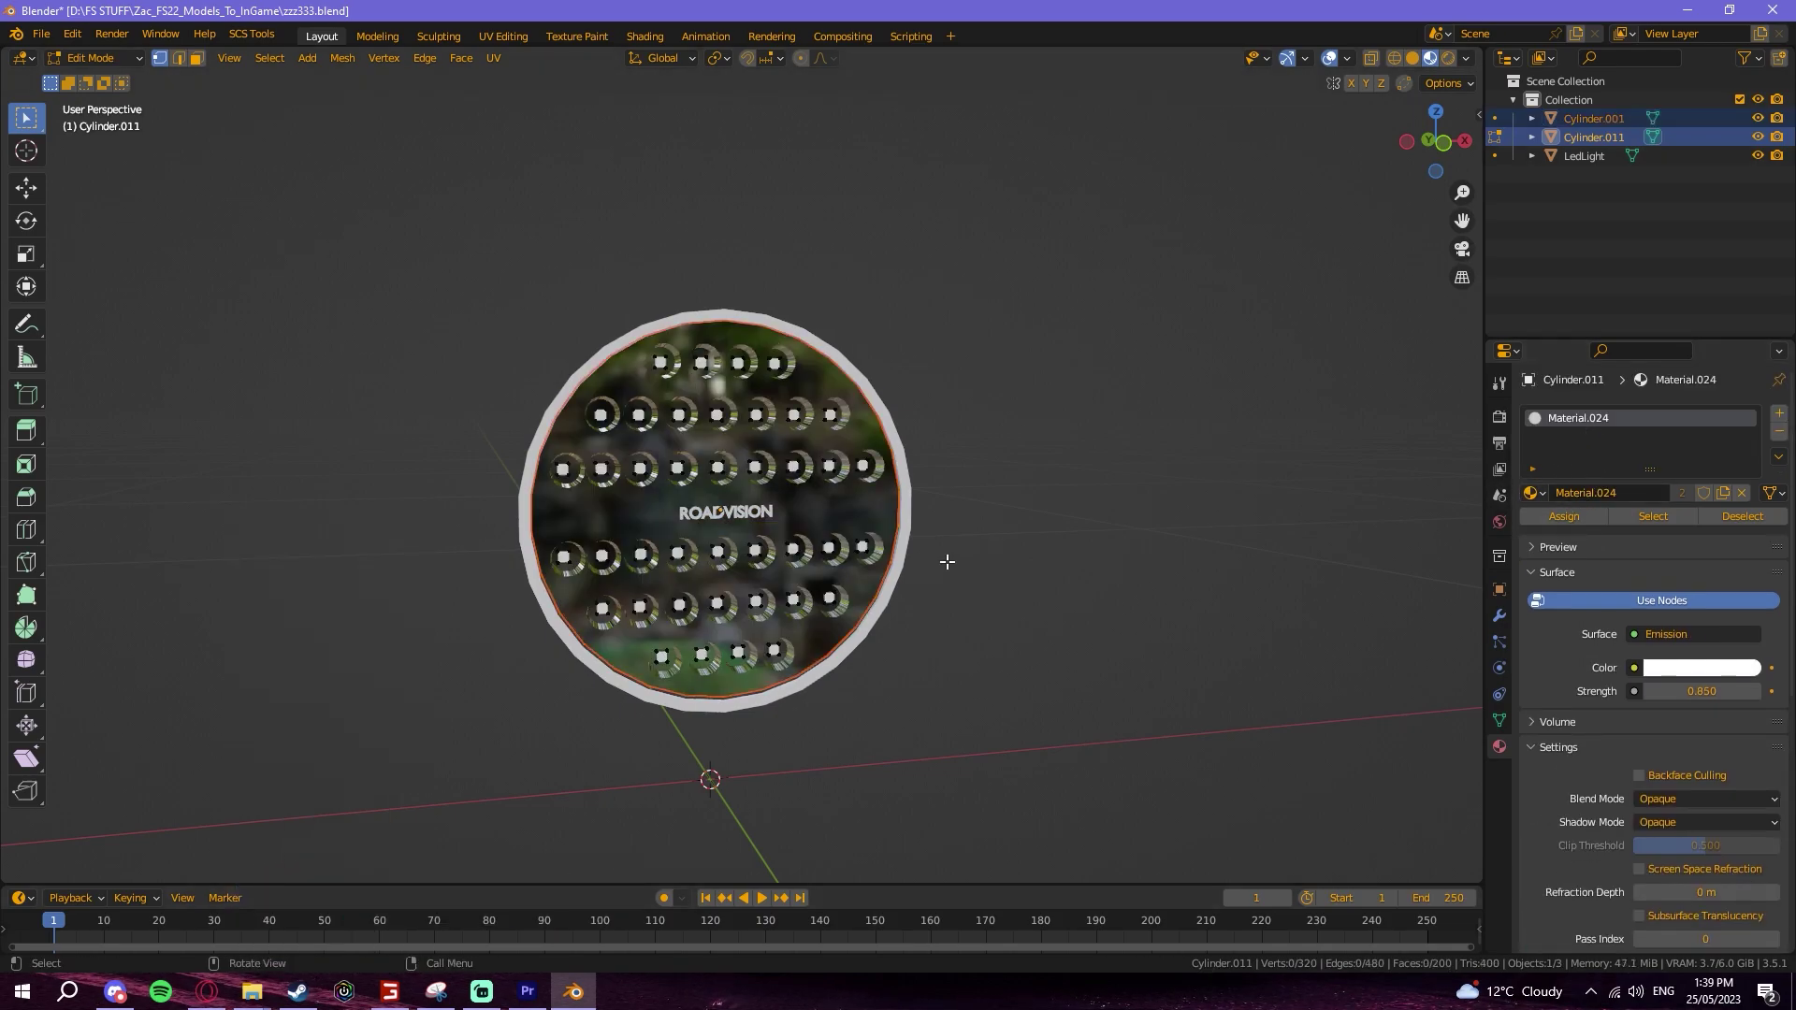
key("Tab")
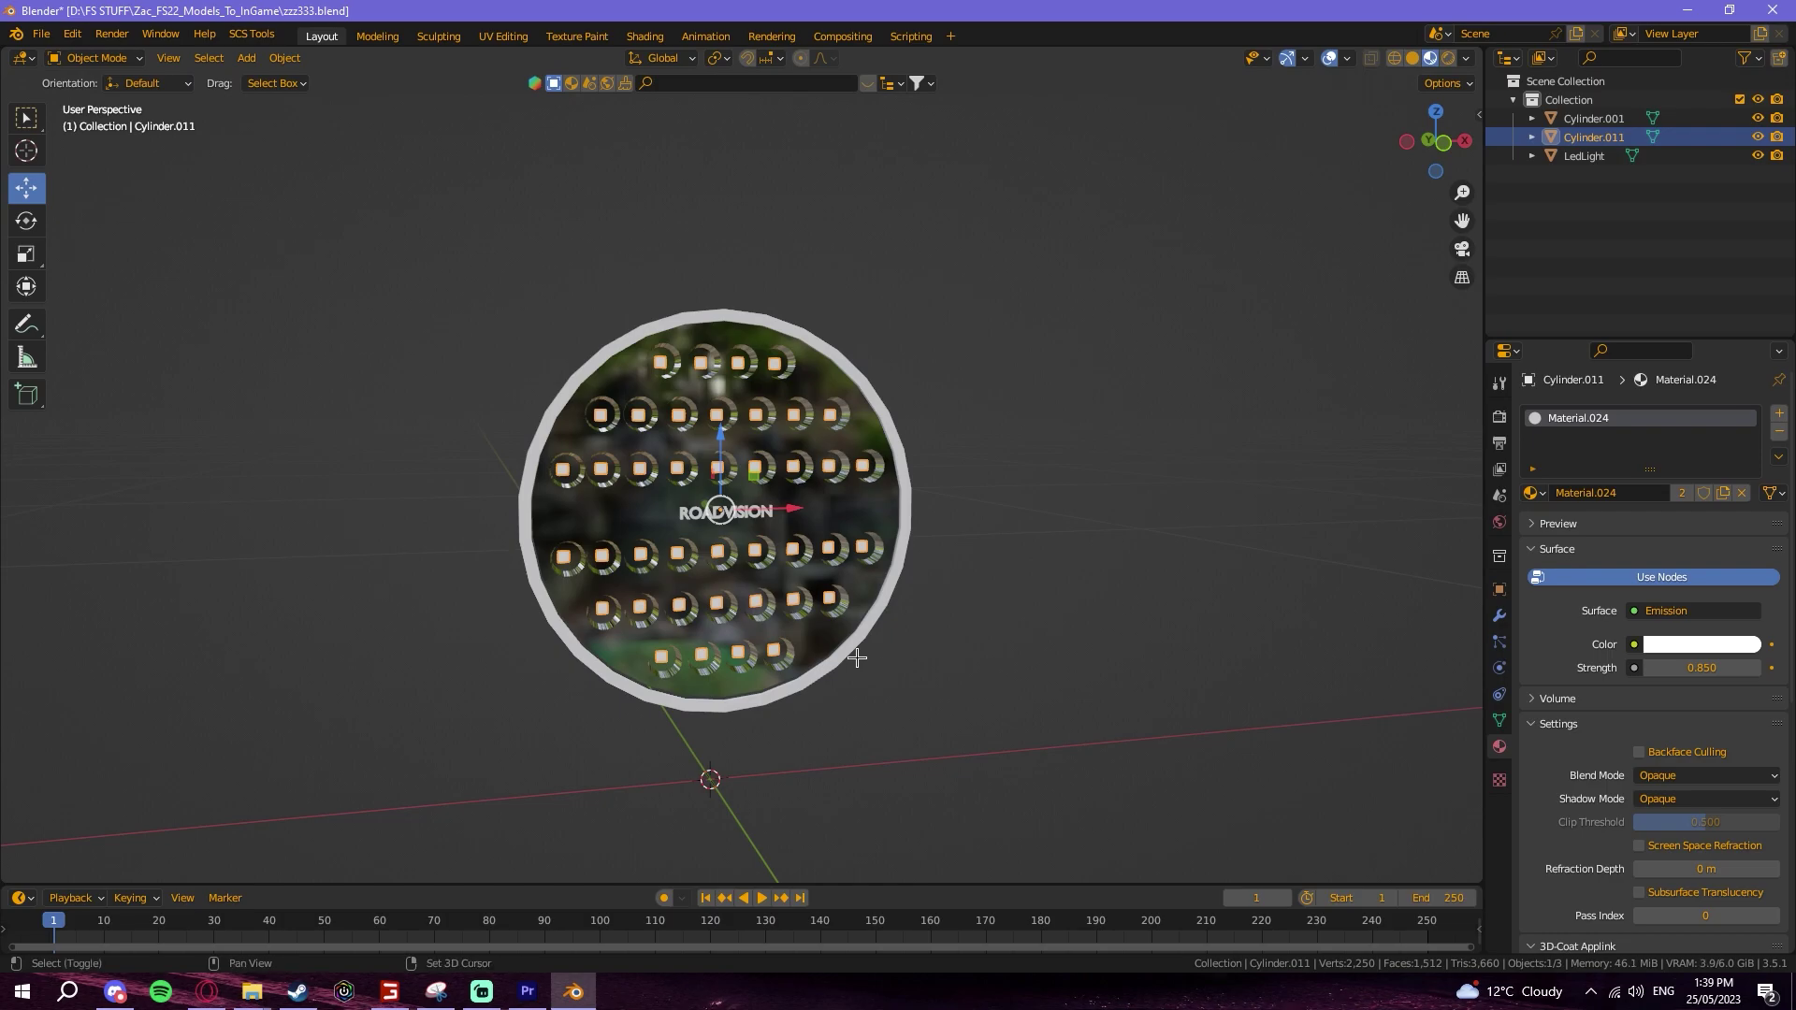
Step: Join the separated Cylinder.011 mesh into LedLight, and delete the Cylinder.001 lens object
left_click(851, 655, "shift")
right_click(857, 614)
left_click(768, 606)
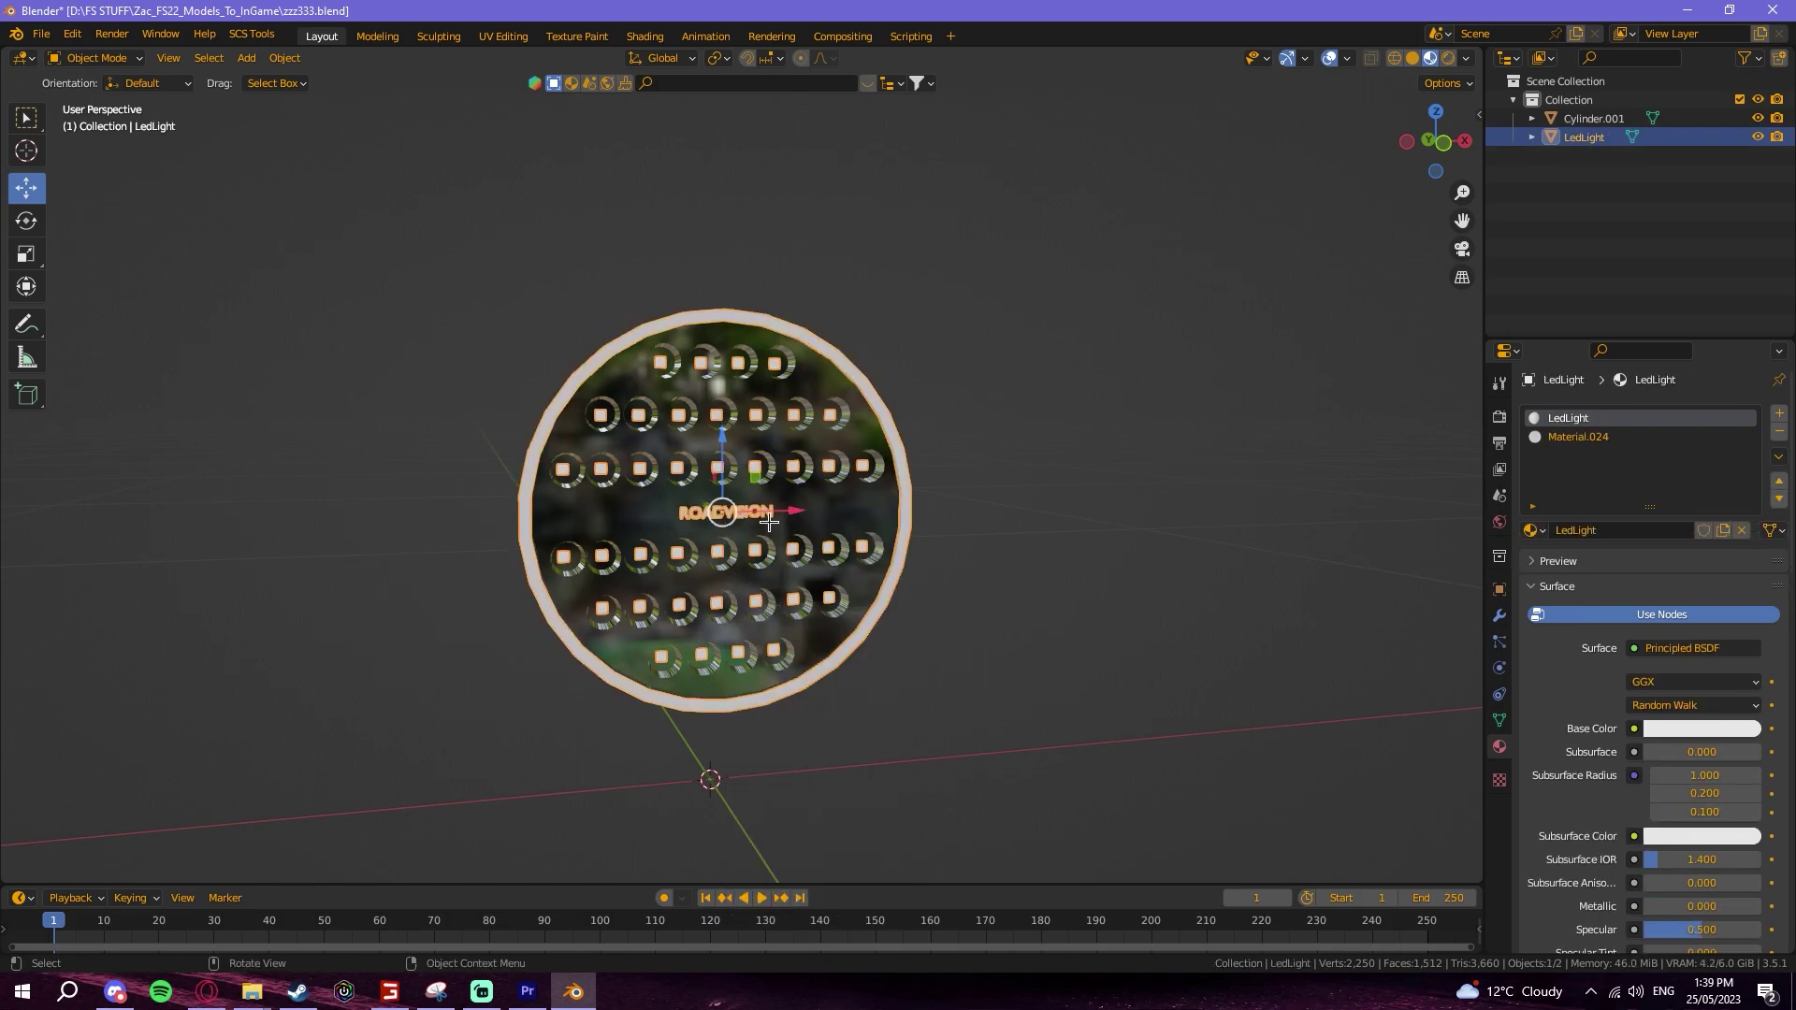
left_click(851, 520)
key("Delete")
Step: Select LedLight and remove its Material.024 slot so that only the LedLight material is assigned
middle_click_drag(847, 515, 687, 423)
left_click(822, 424)
left_click(1591, 437)
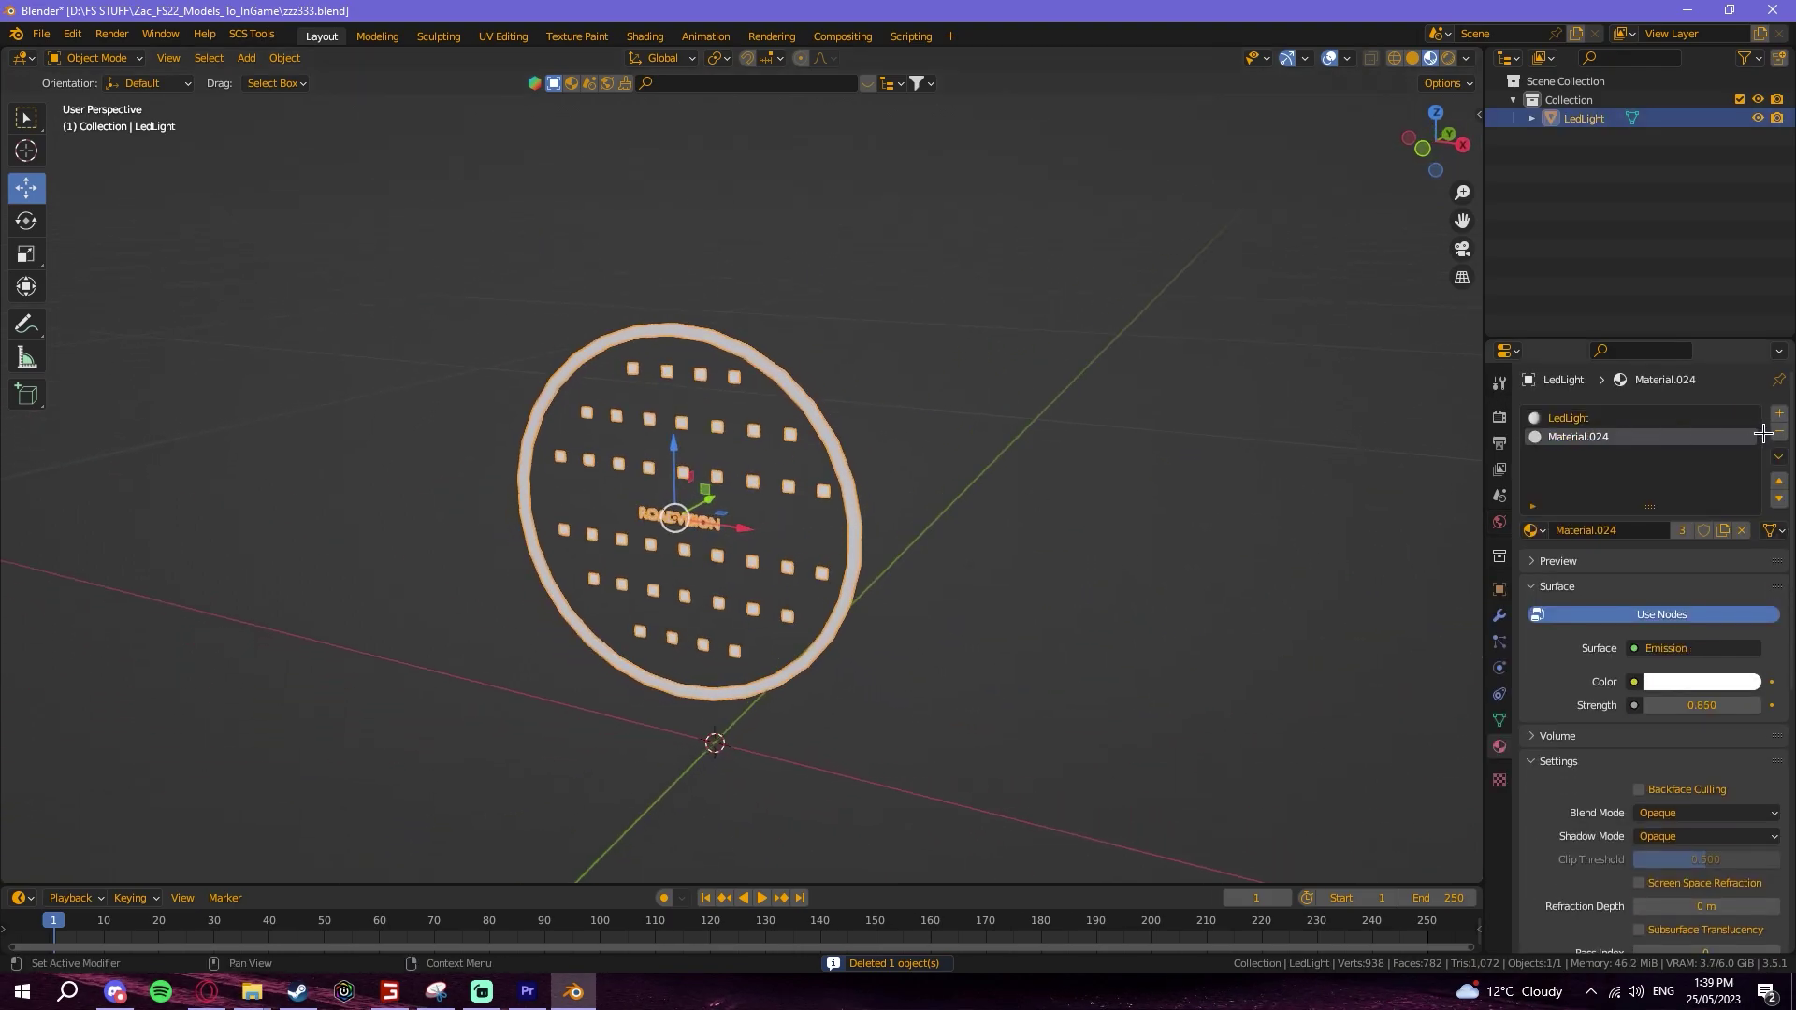
left_click(1778, 432)
Step: Unwrap the entire LedLight mesh in Edit Mode with Smart UV Project
key("Tab")
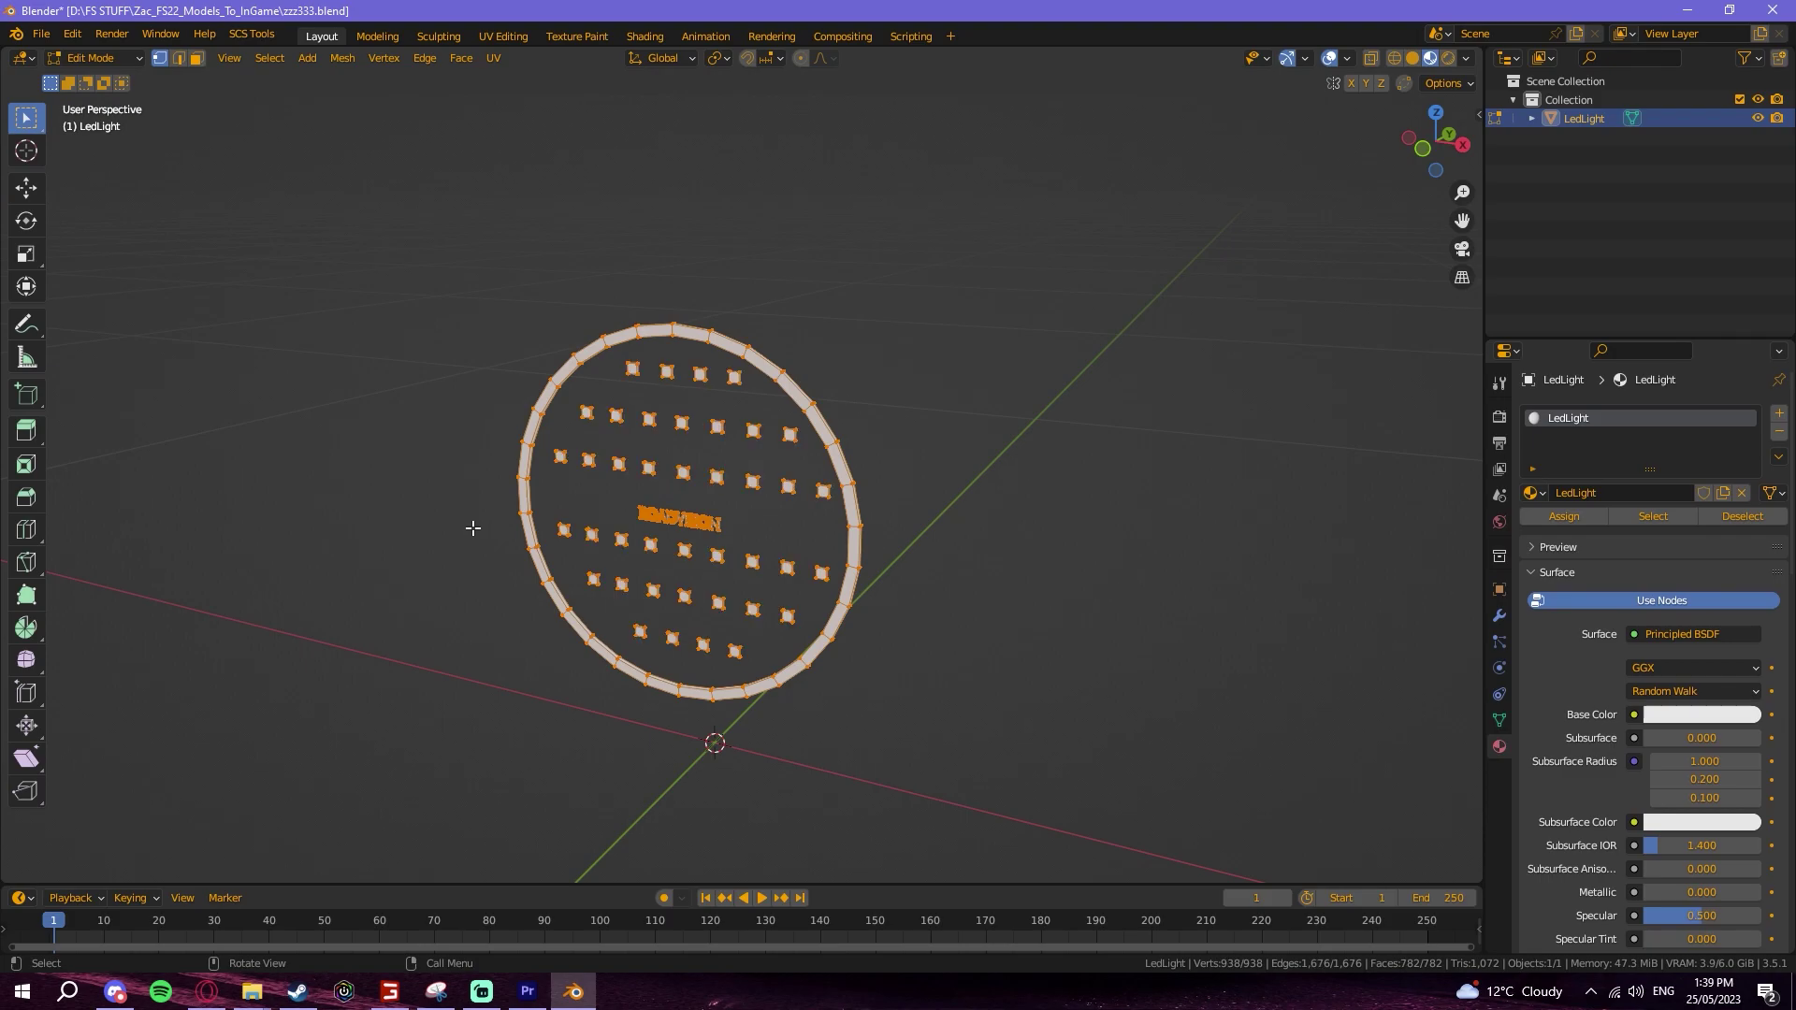
key("u")
left_click(388, 404)
left_click(430, 580)
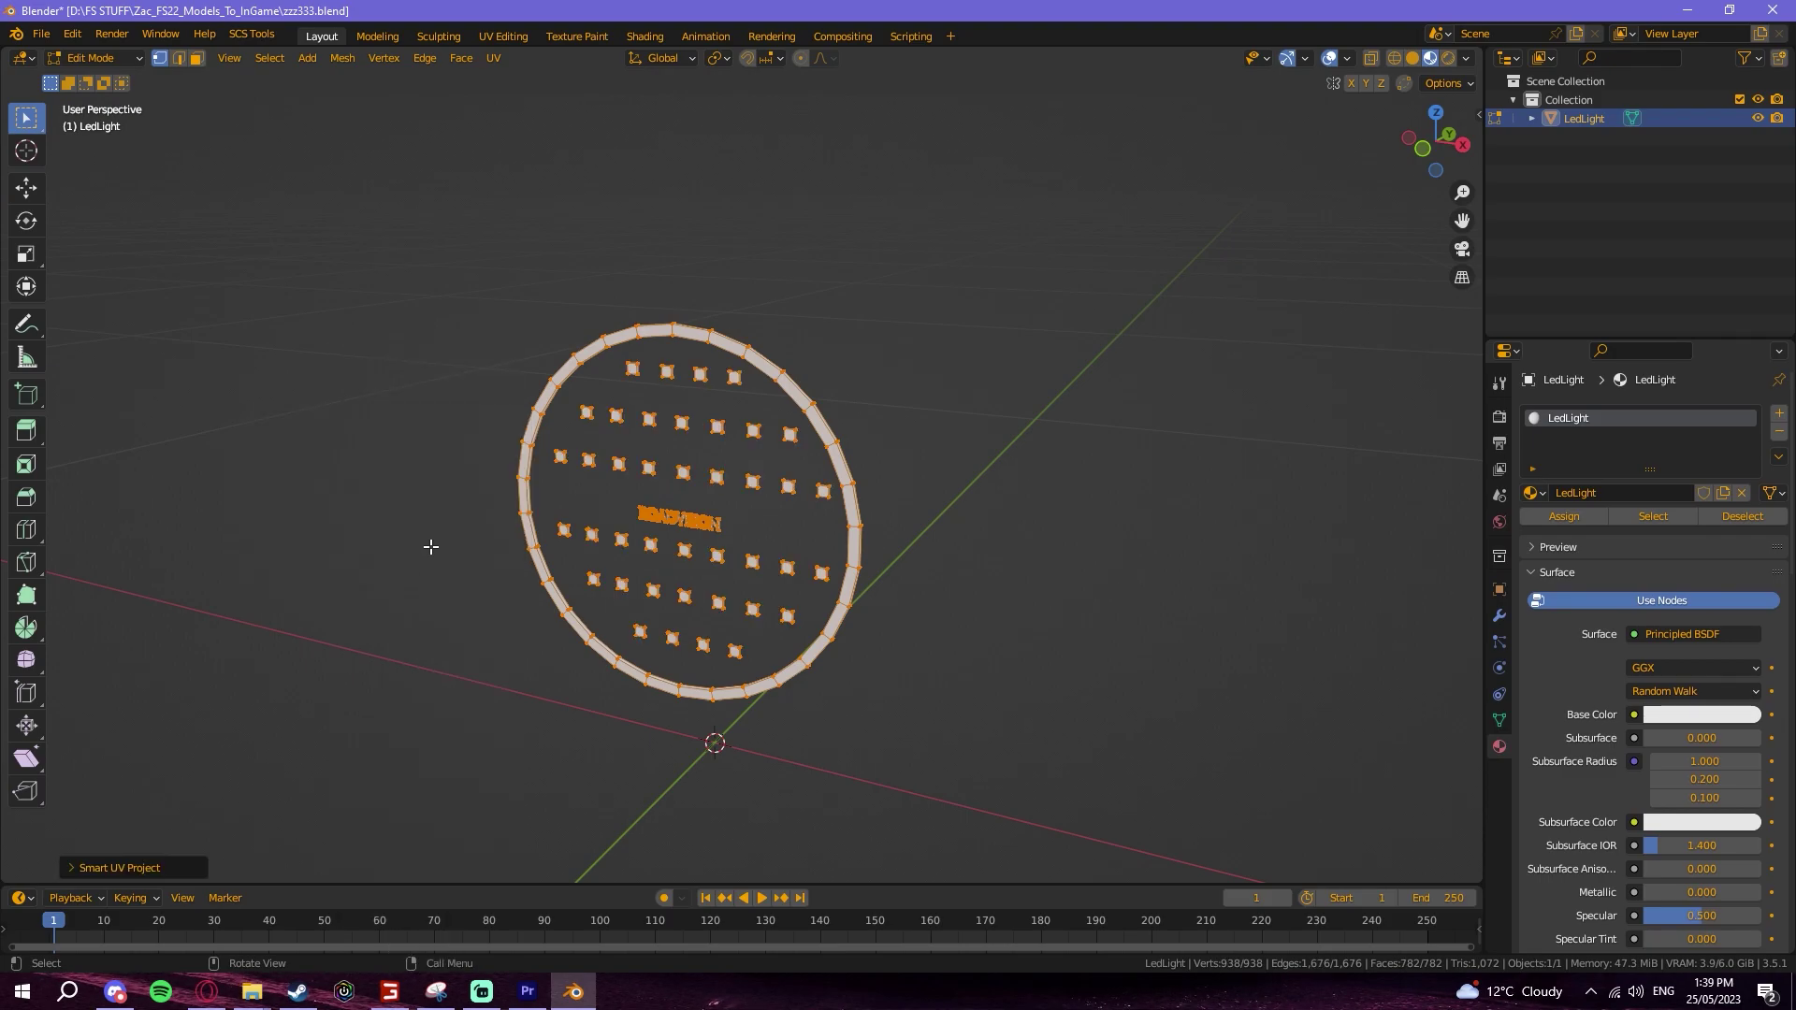
Step: Select all of LedLight's UVs in the UV Editing workspace and apply the predefined Painted Metal auto material
left_click(505, 36)
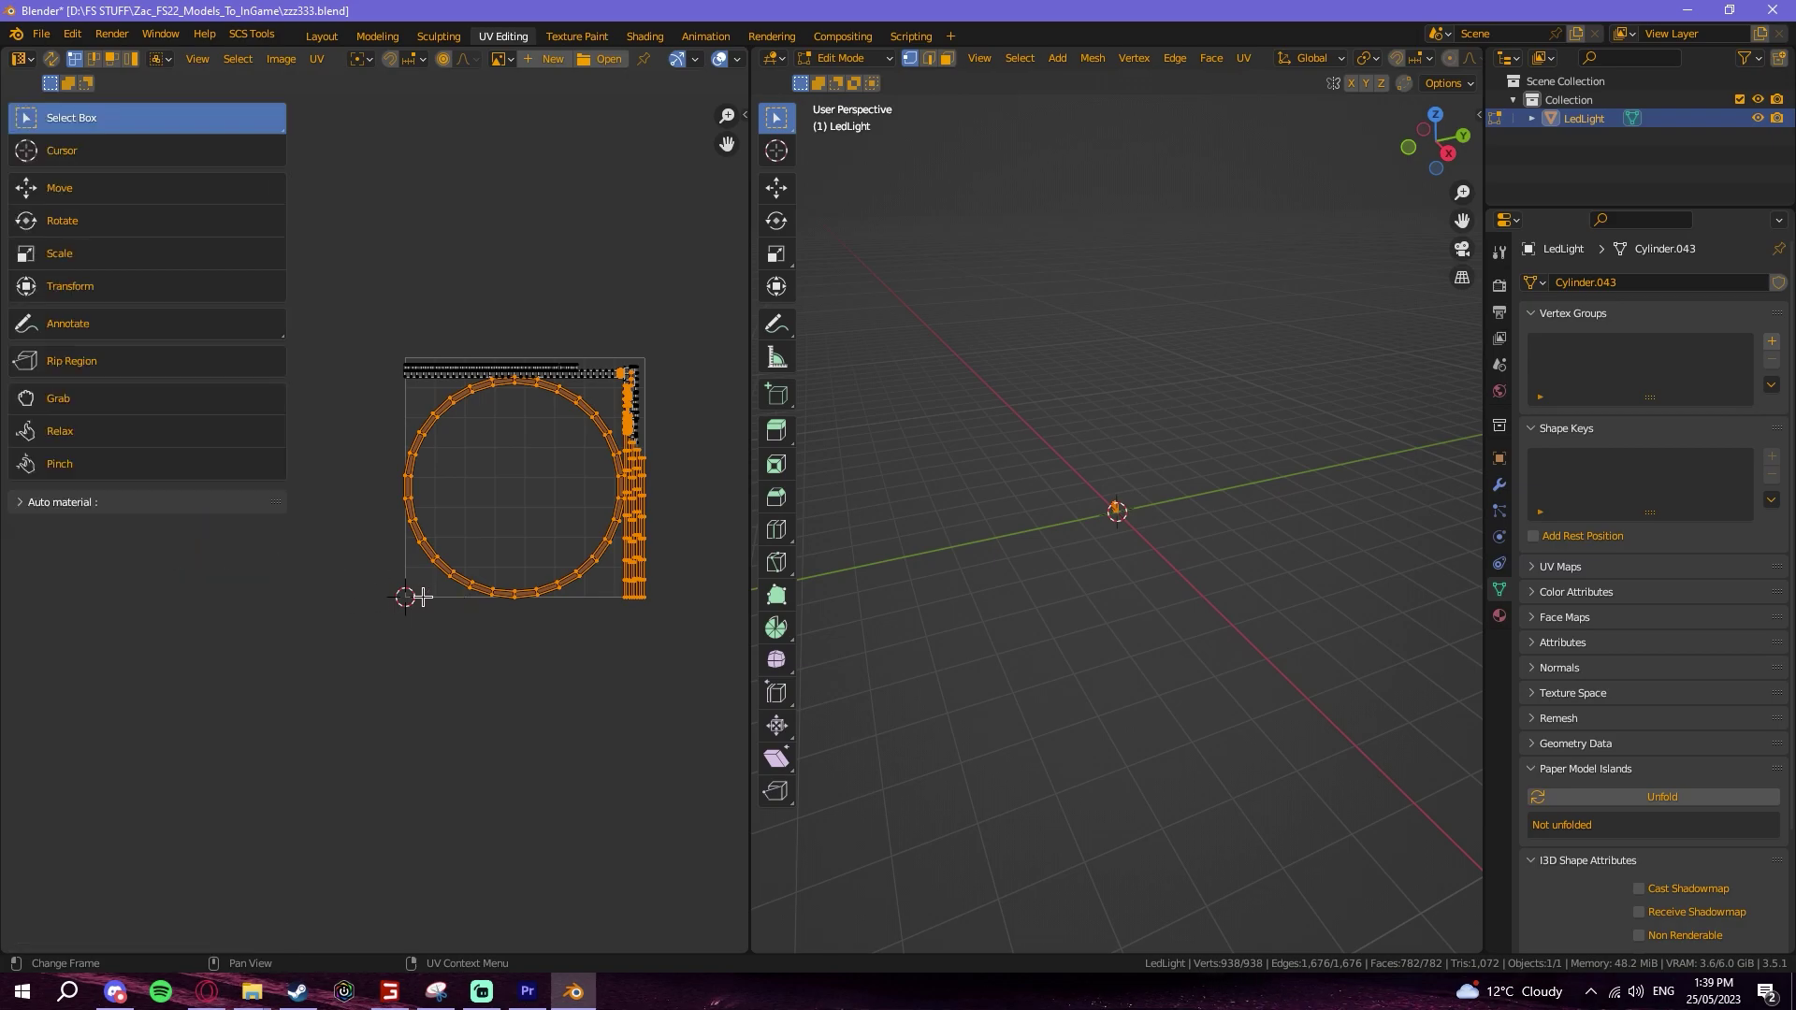
key("a")
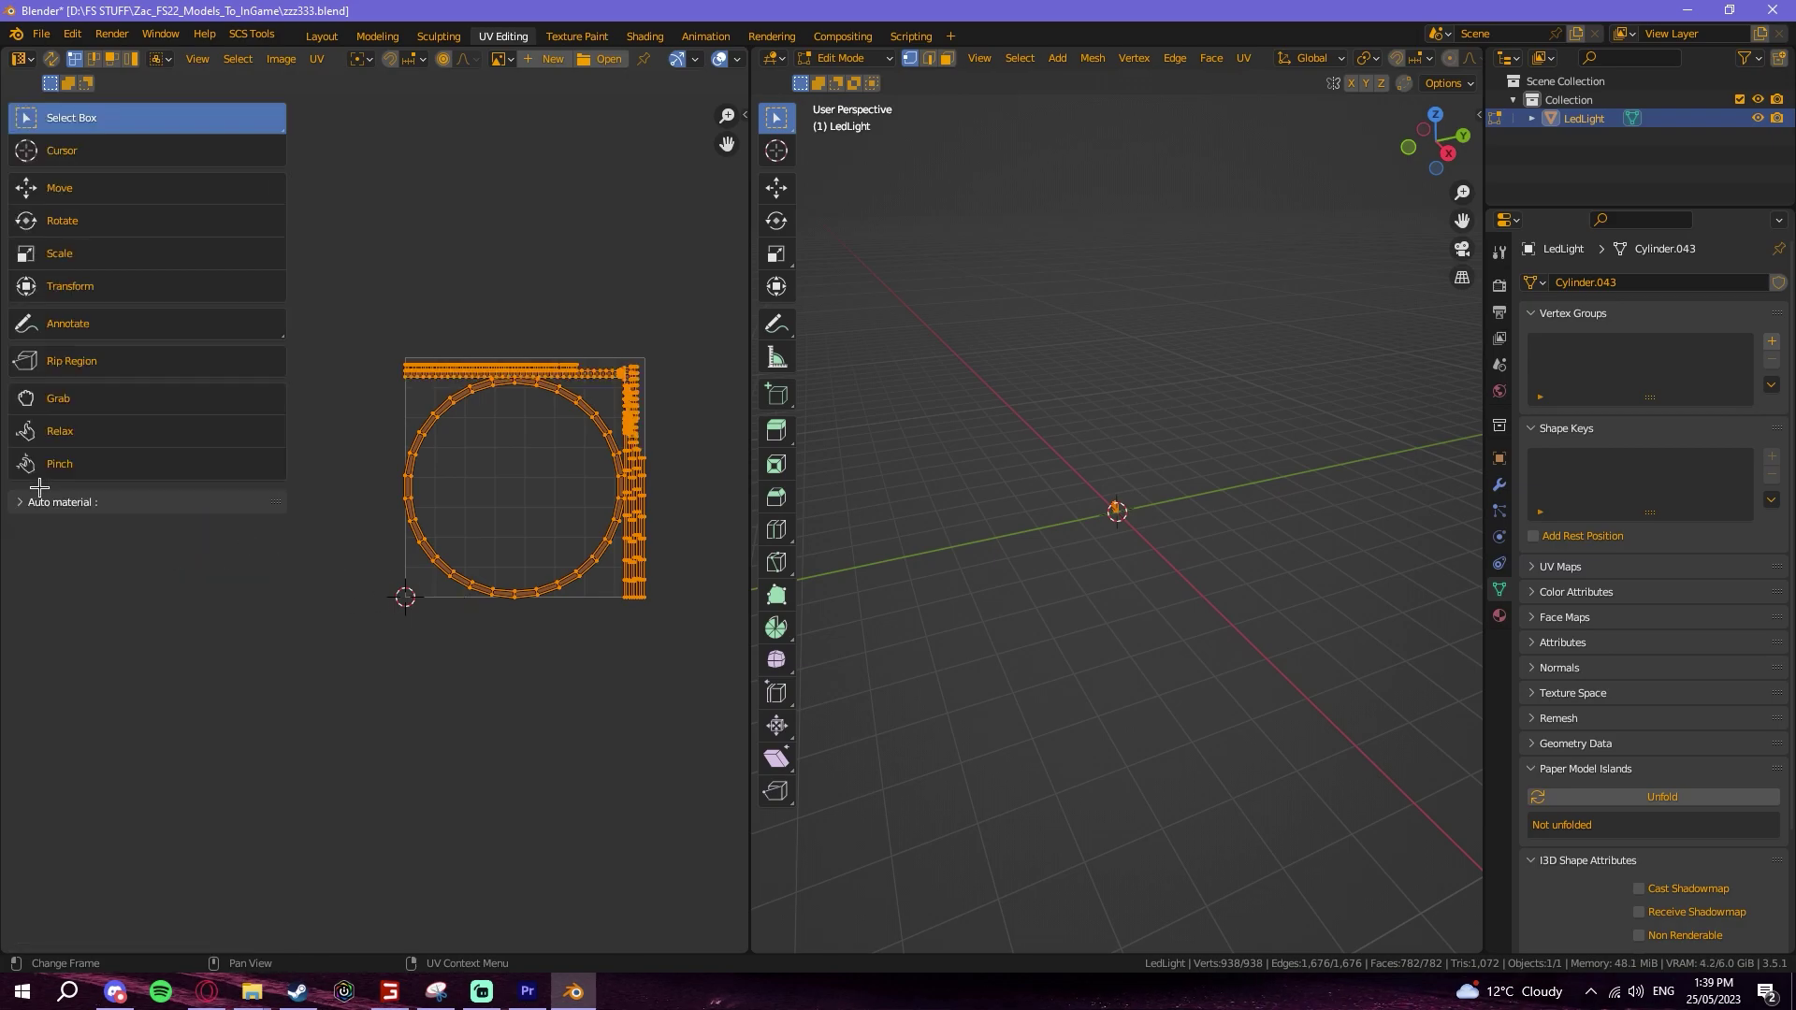
left_click(39, 501)
left_click(92, 646)
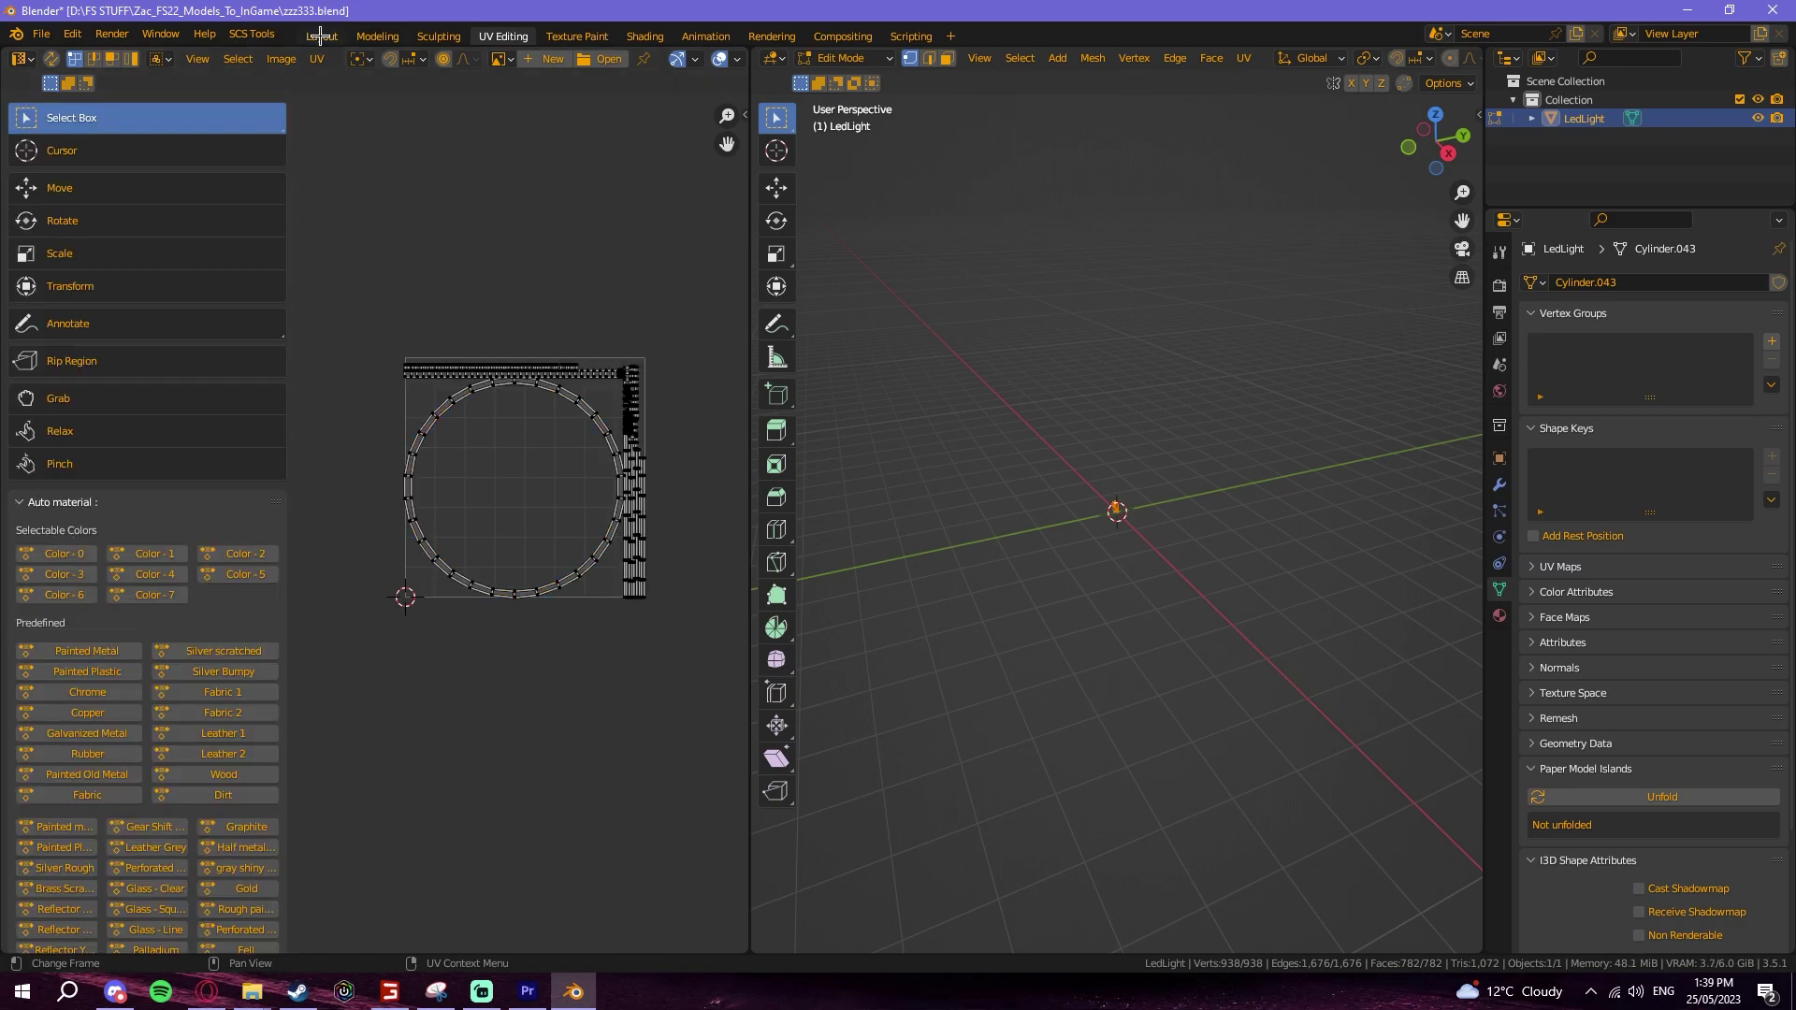
Step: Return to the Layout workspace and put LedLight in Vertex Paint mode with Solid viewport shading
left_click(321, 36)
left_click(115, 62)
left_click(89, 155)
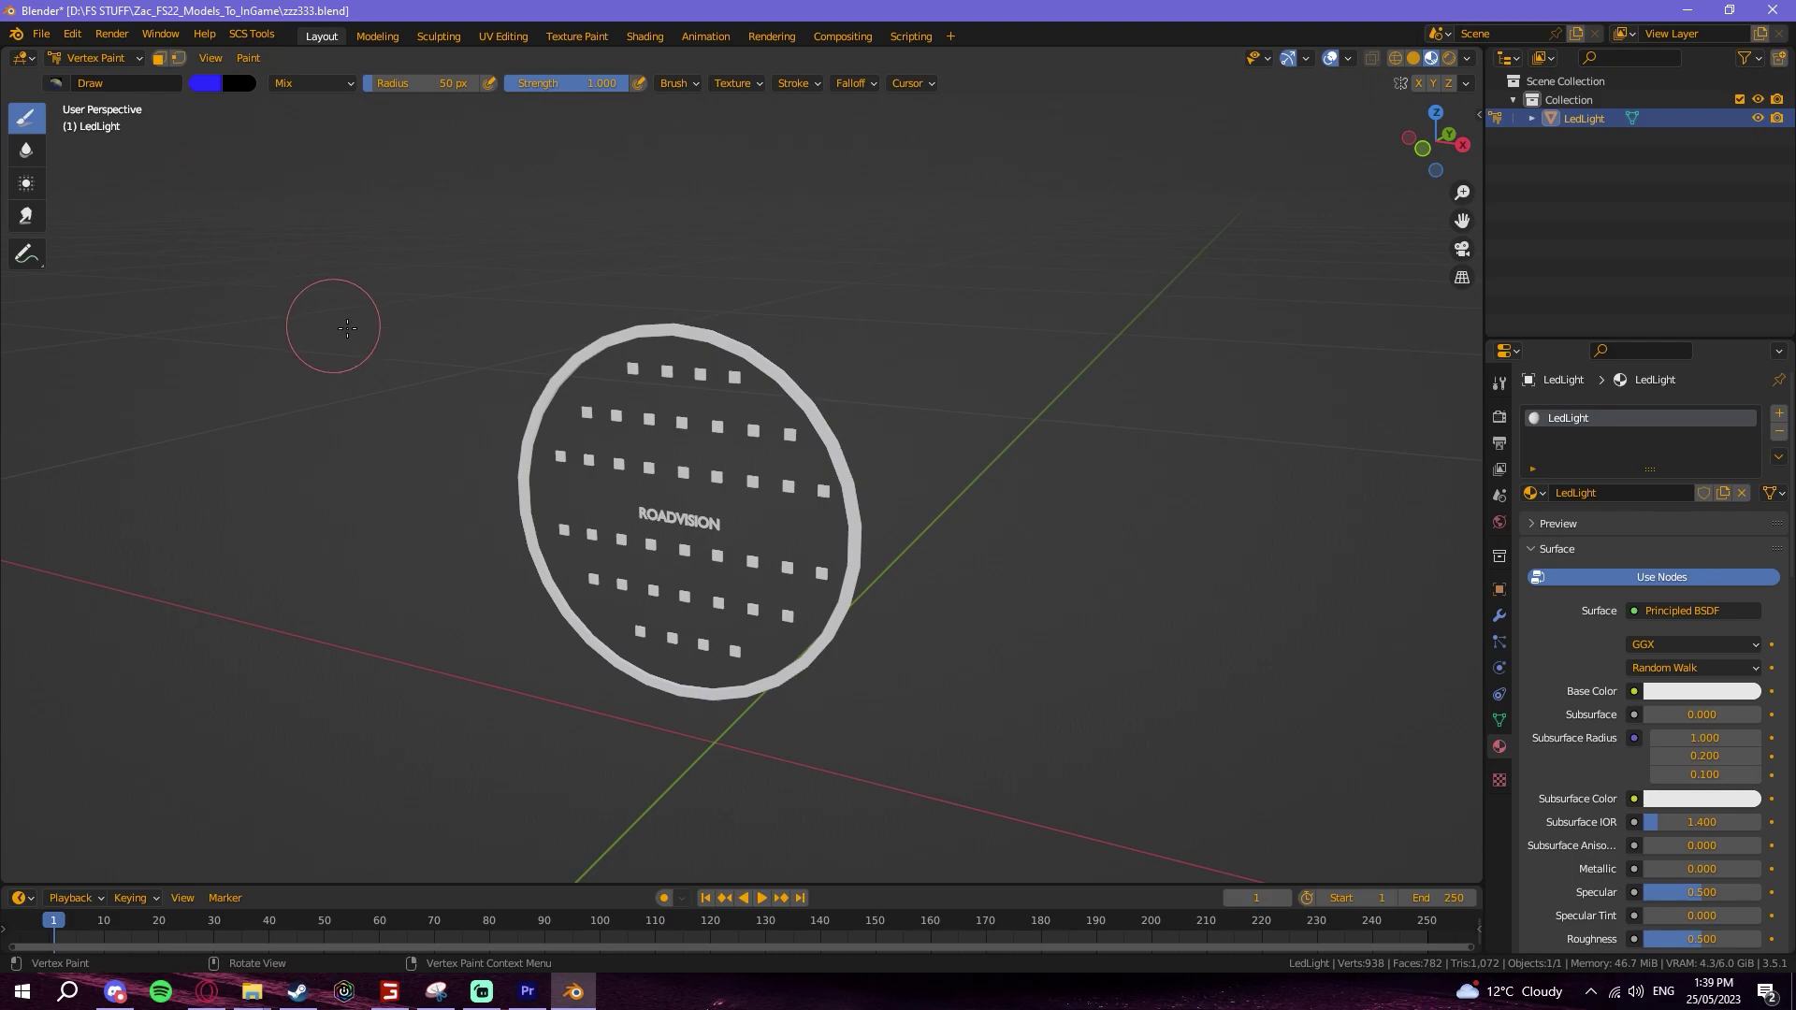
key("z")
left_click(657, 504)
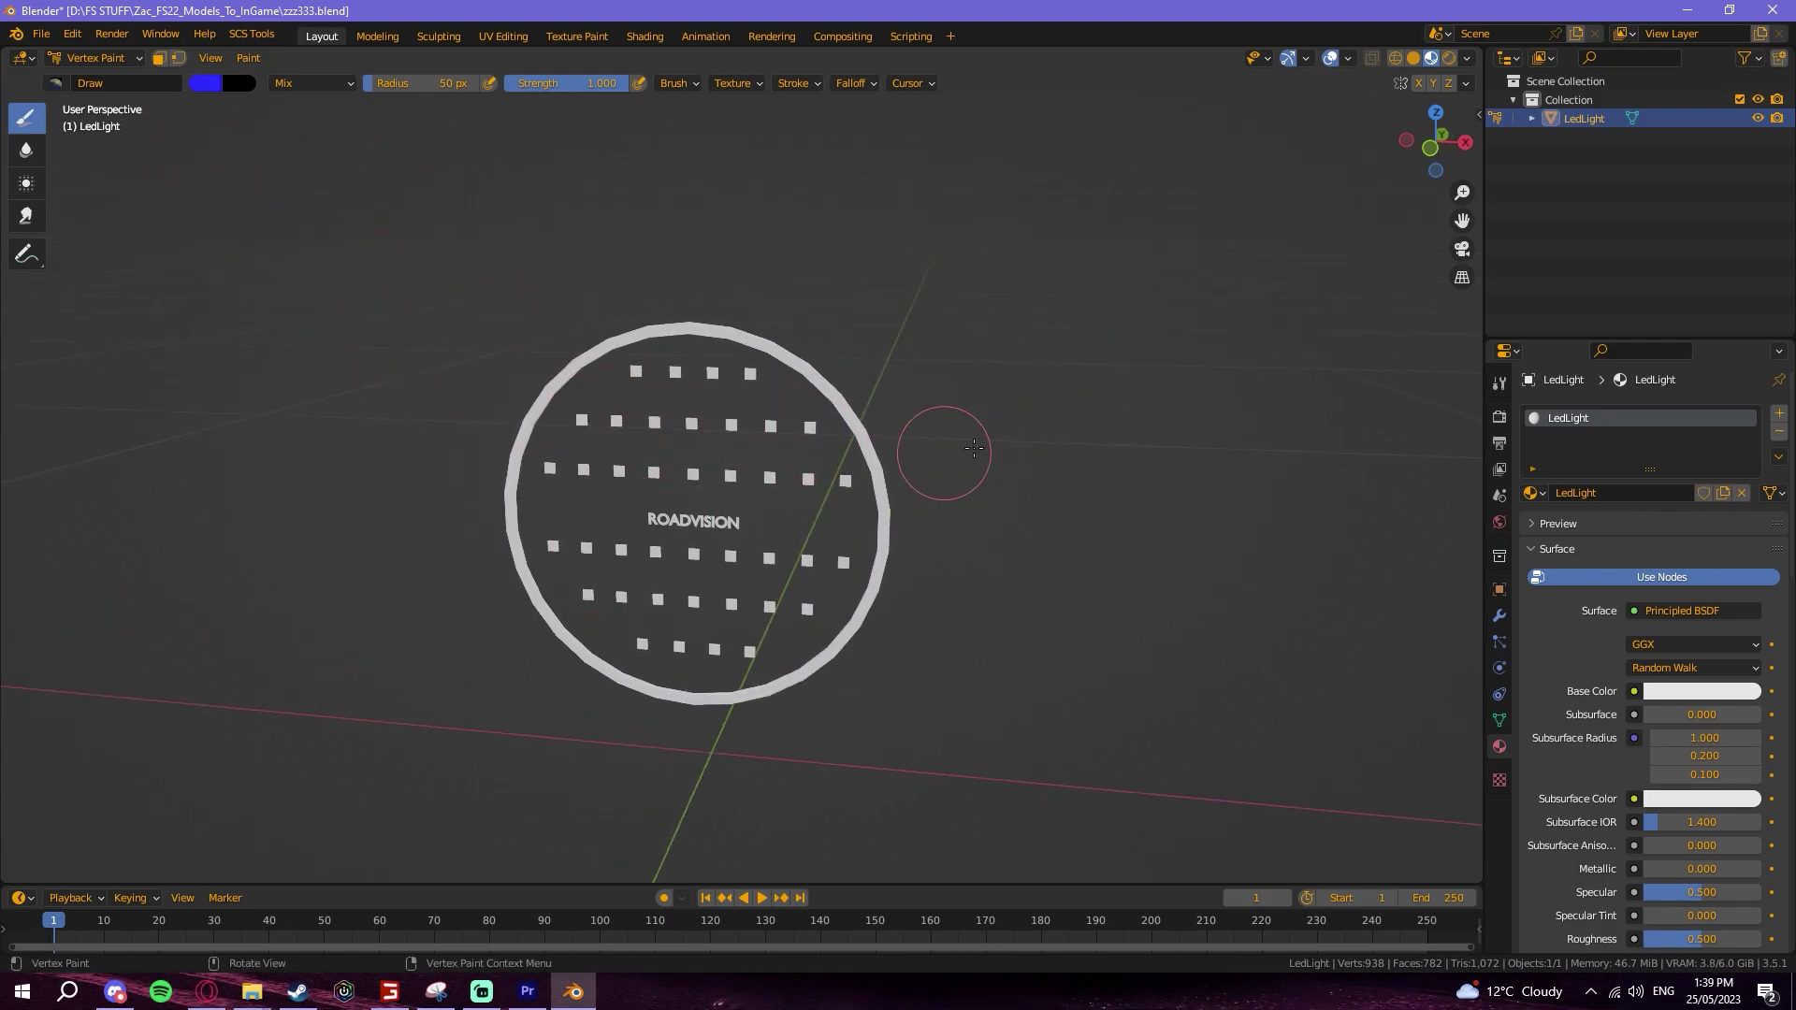
scroll(598, 388, "up", 1)
key("z")
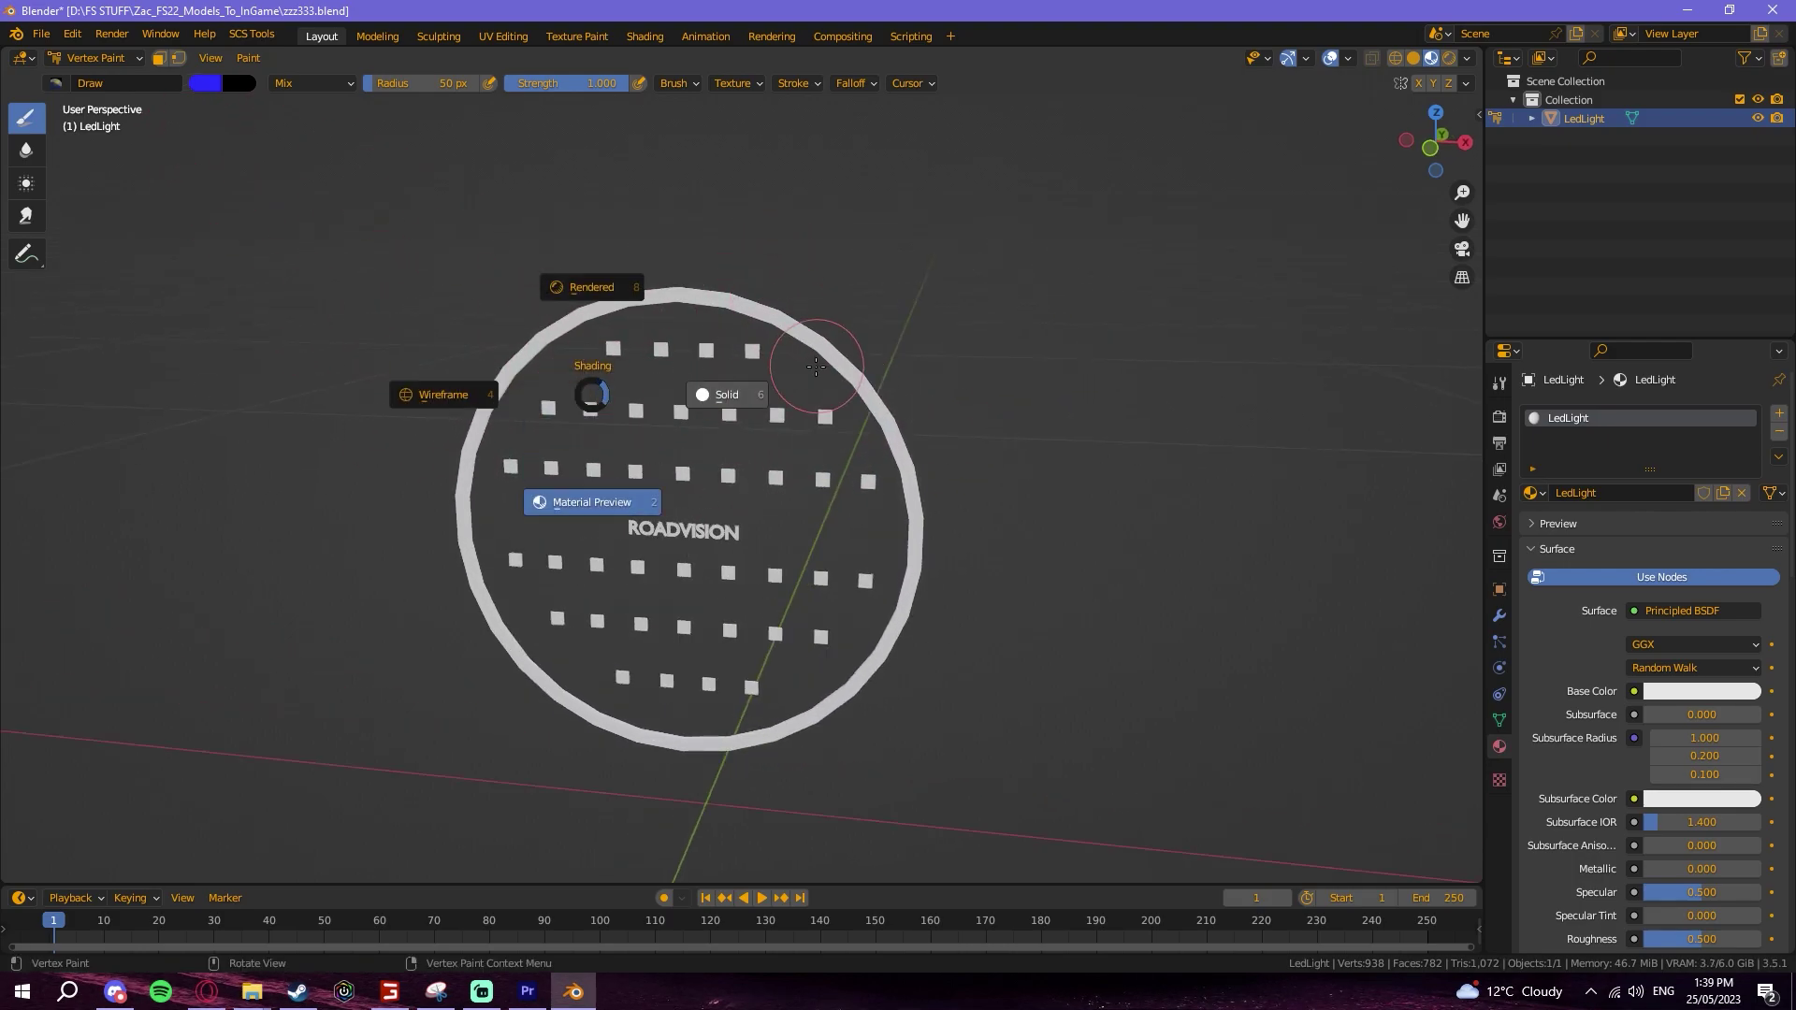
left_click(790, 373)
Step: Paint the ring, all the LED squares and the ROADVISION lettering blue, including the sides of the LEDs
mouse_move(621, 425)
left_mouse_down()
mouse_move(717, 488)
mouse_move(895, 489)
mouse_move(1115, 452)
mouse_move(717, 433)
mouse_move(912, 547)
mouse_move(739, 547)
left_mouse_up()
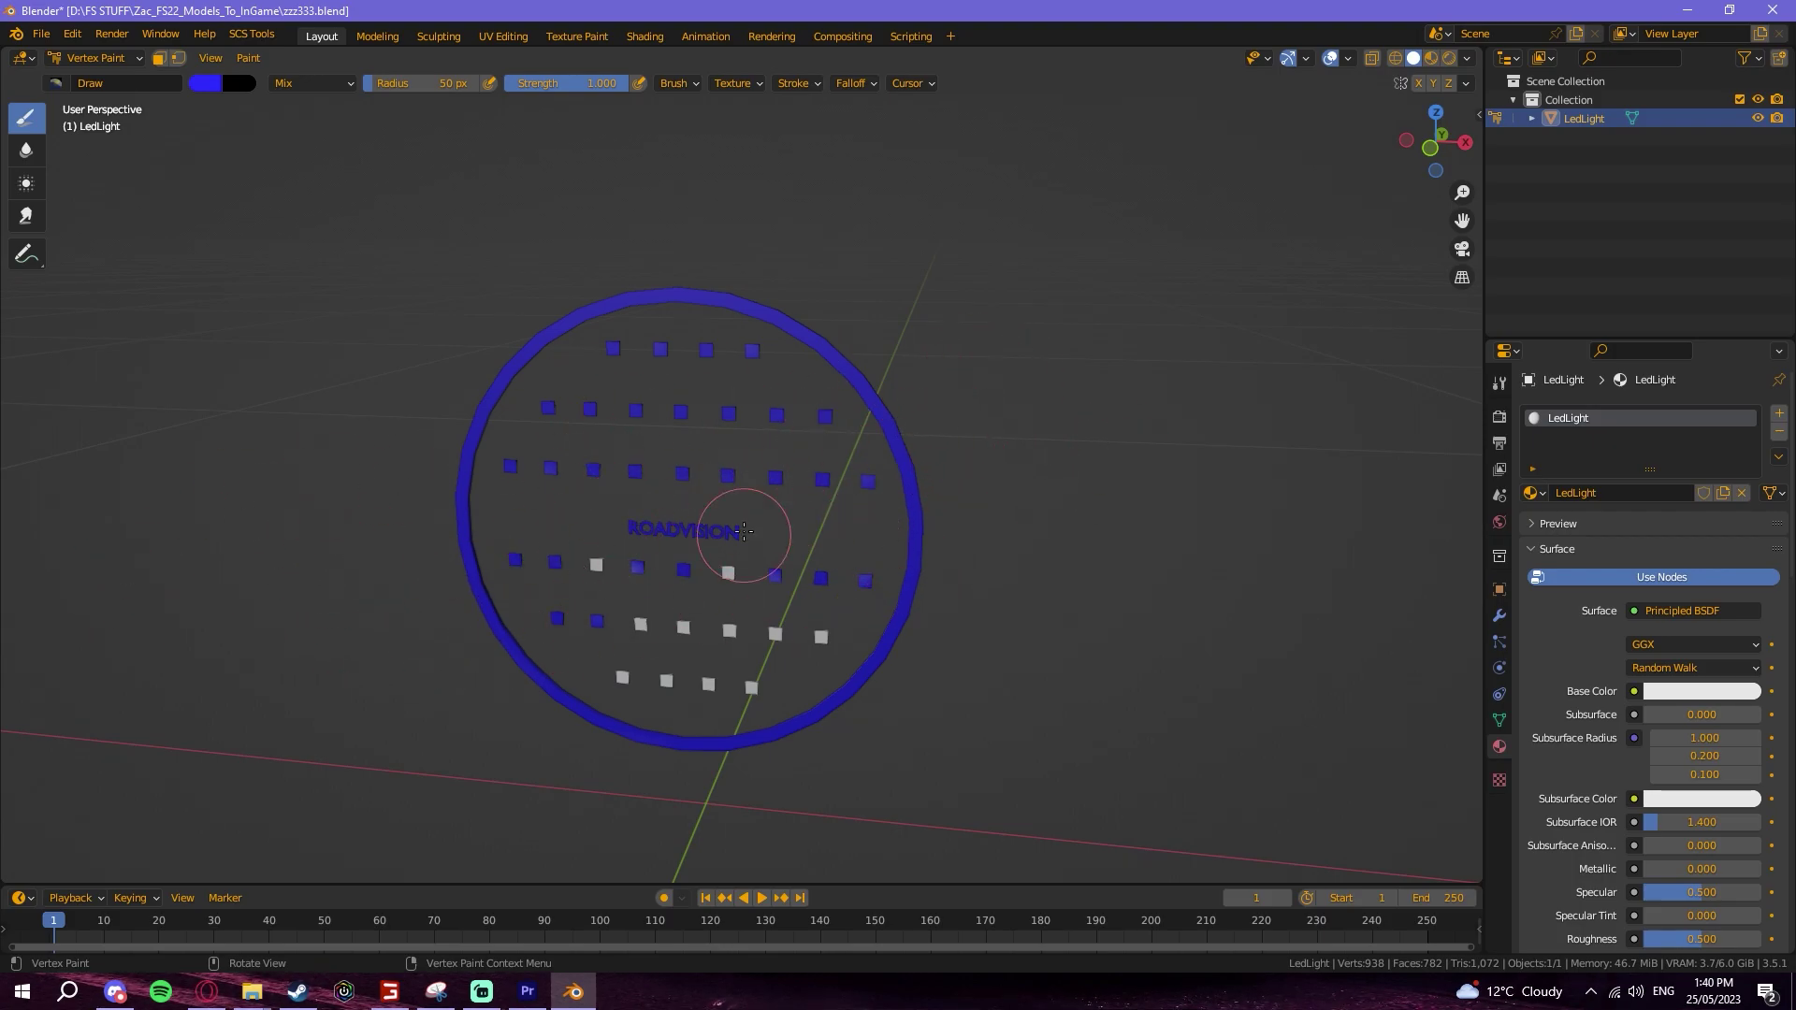
left_click_drag(520, 616, 614, 656)
mouse_move(675, 514)
left_mouse_down()
mouse_move(736, 446)
mouse_move(827, 580)
left_mouse_up()
mouse_move(967, 622)
left_mouse_down()
mouse_move(822, 621)
mouse_move(772, 665)
left_mouse_up()
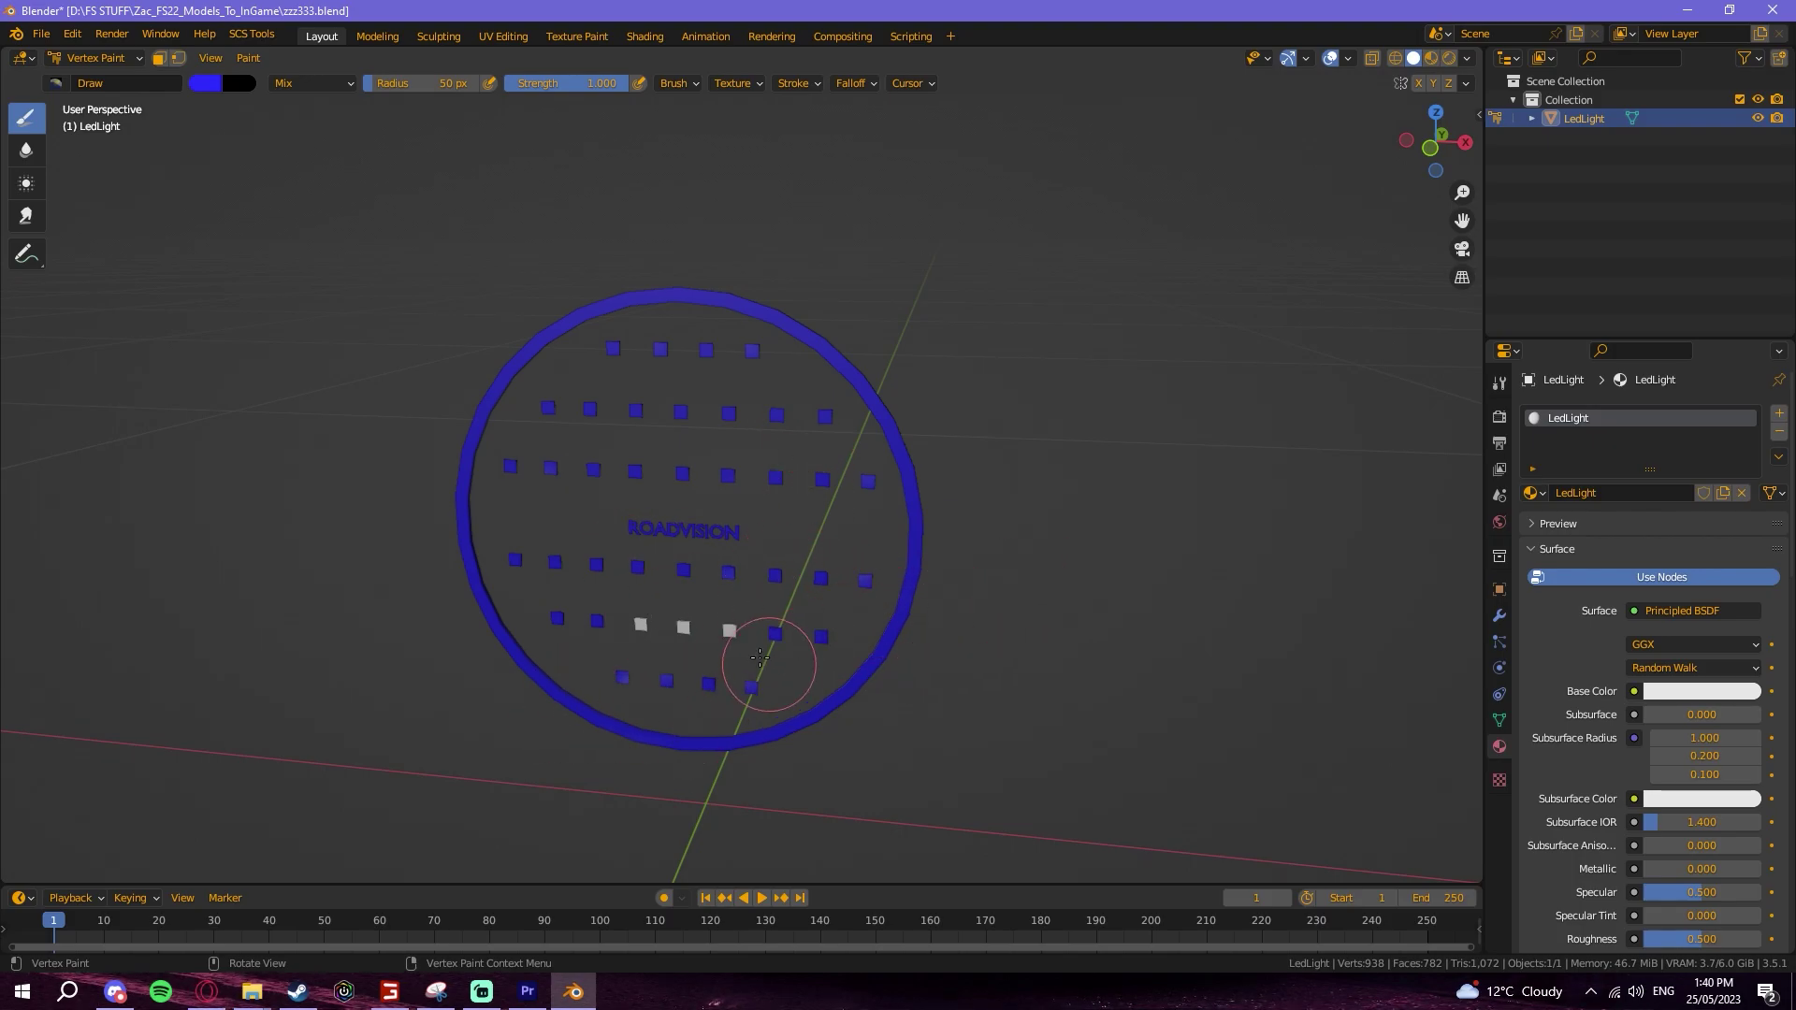
mouse_move(634, 626)
left_mouse_down()
mouse_move(720, 683)
mouse_move(690, 715)
left_mouse_up()
middle_click_drag(951, 585, 692, 519)
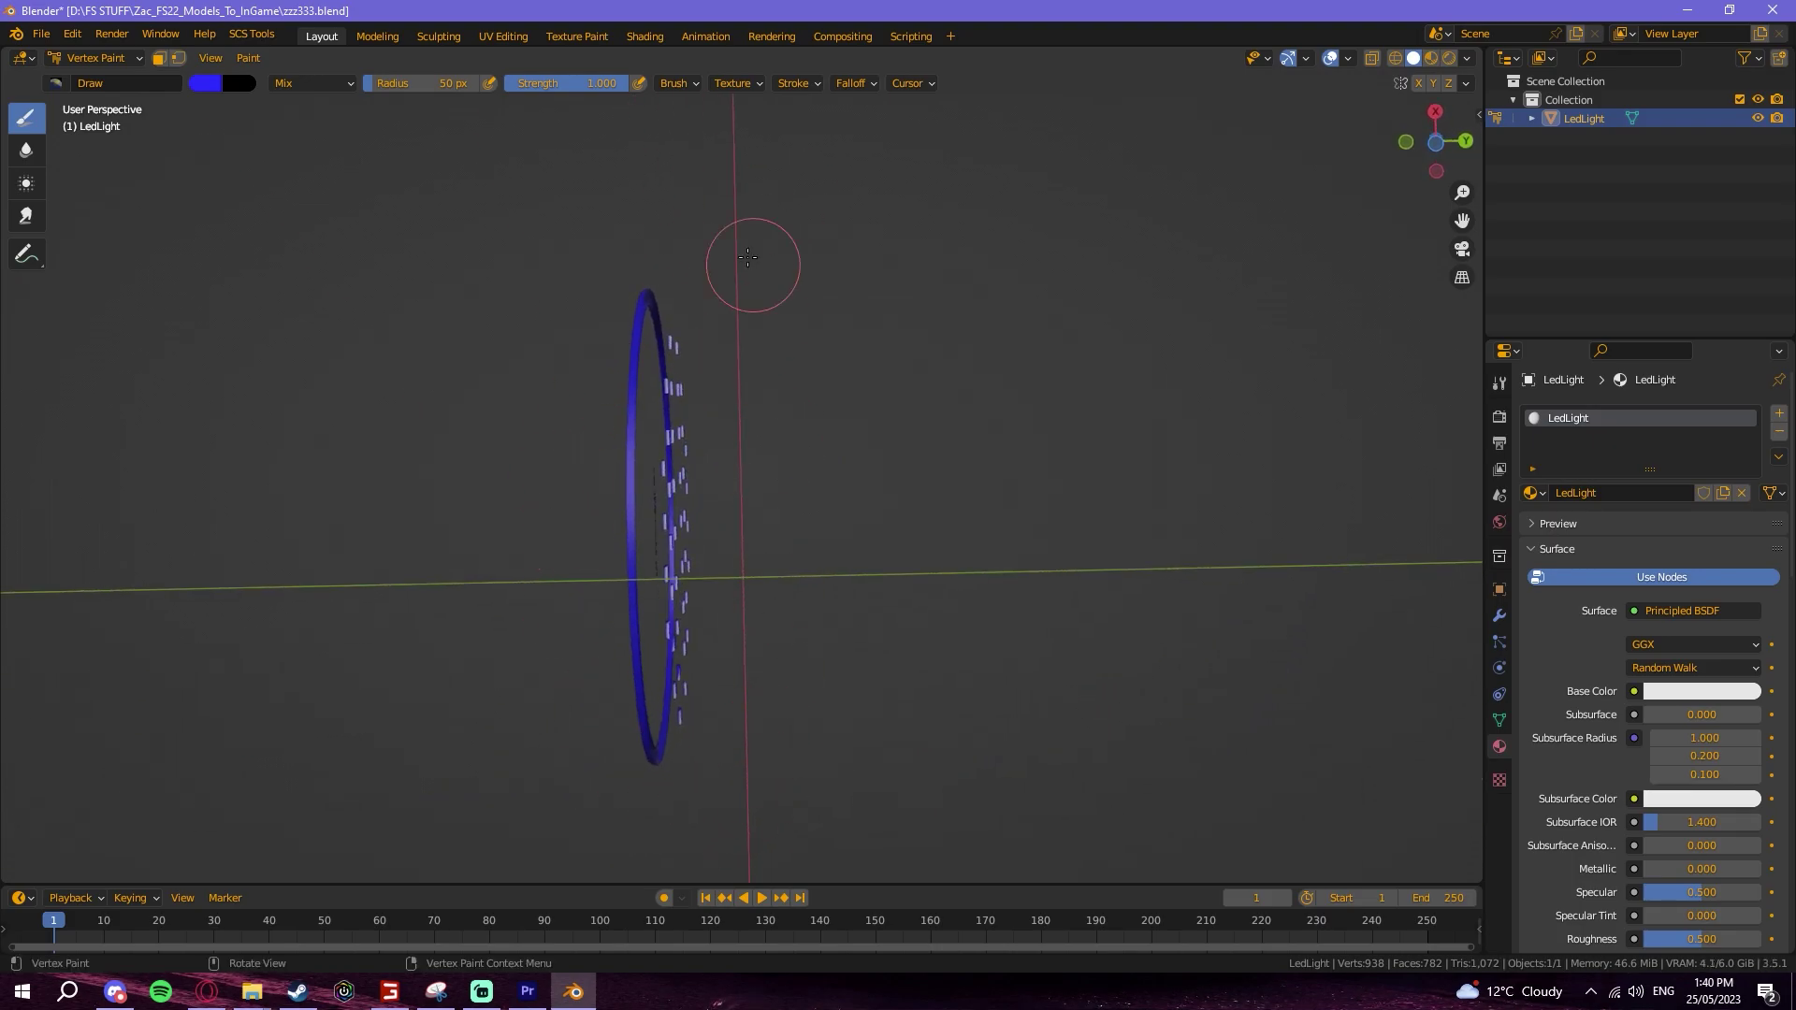
left_click_drag(615, 348, 685, 770)
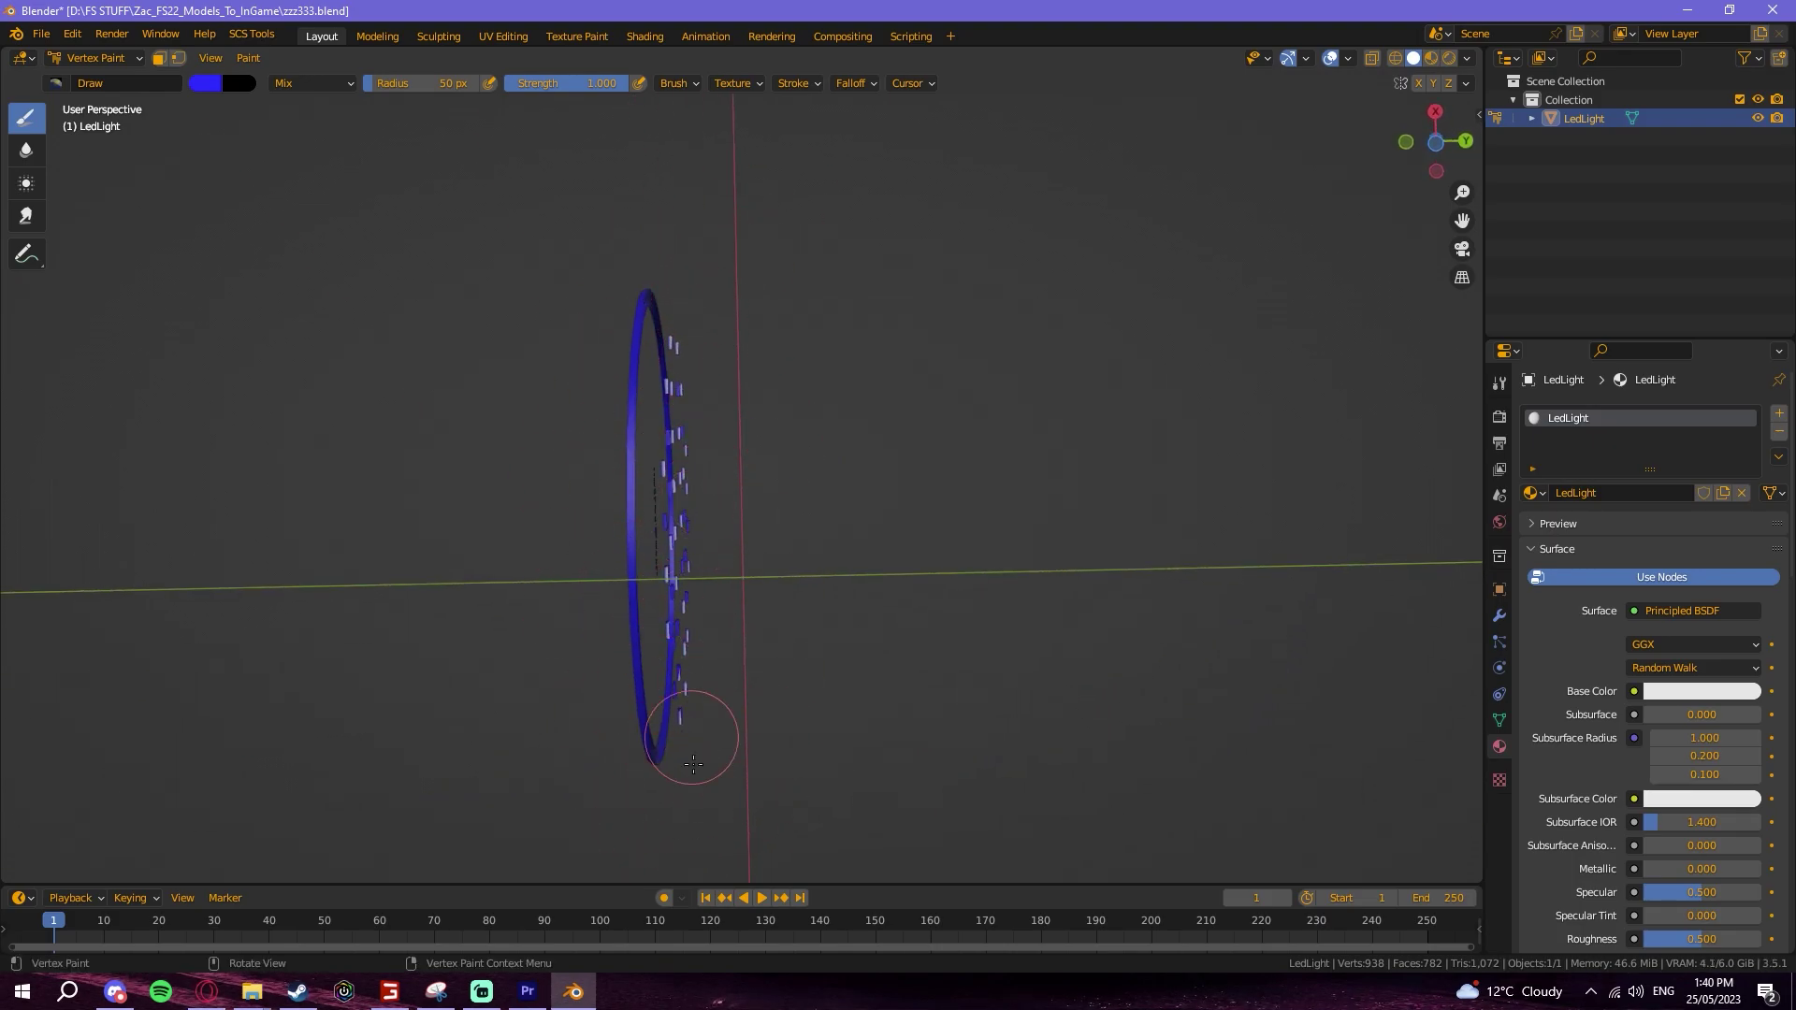
mouse_move(676, 574)
middle_mouse_down()
mouse_move(522, 802)
mouse_move(1181, 270)
middle_mouse_up()
Step: Return LedLight to Object Mode and cycle the viewport shading back to Solid
left_click(97, 59)
left_click(96, 60)
left_click(95, 82)
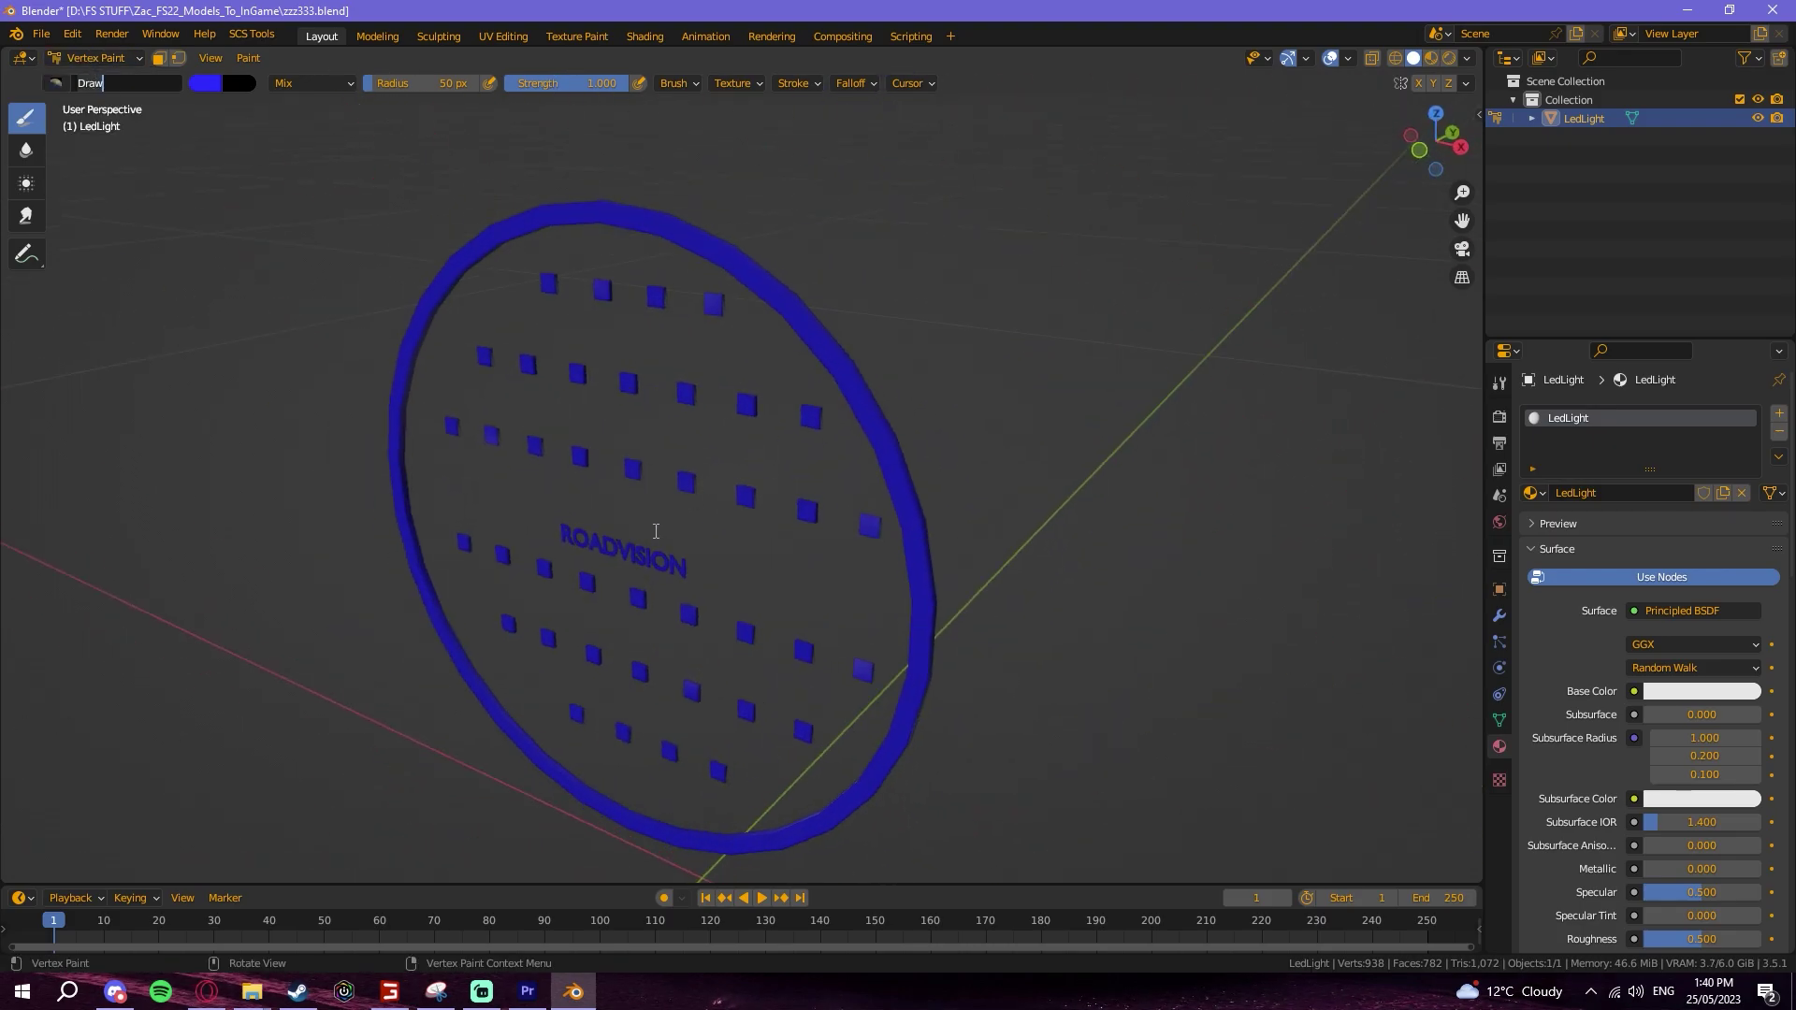
left_click(93, 58)
left_click(88, 54)
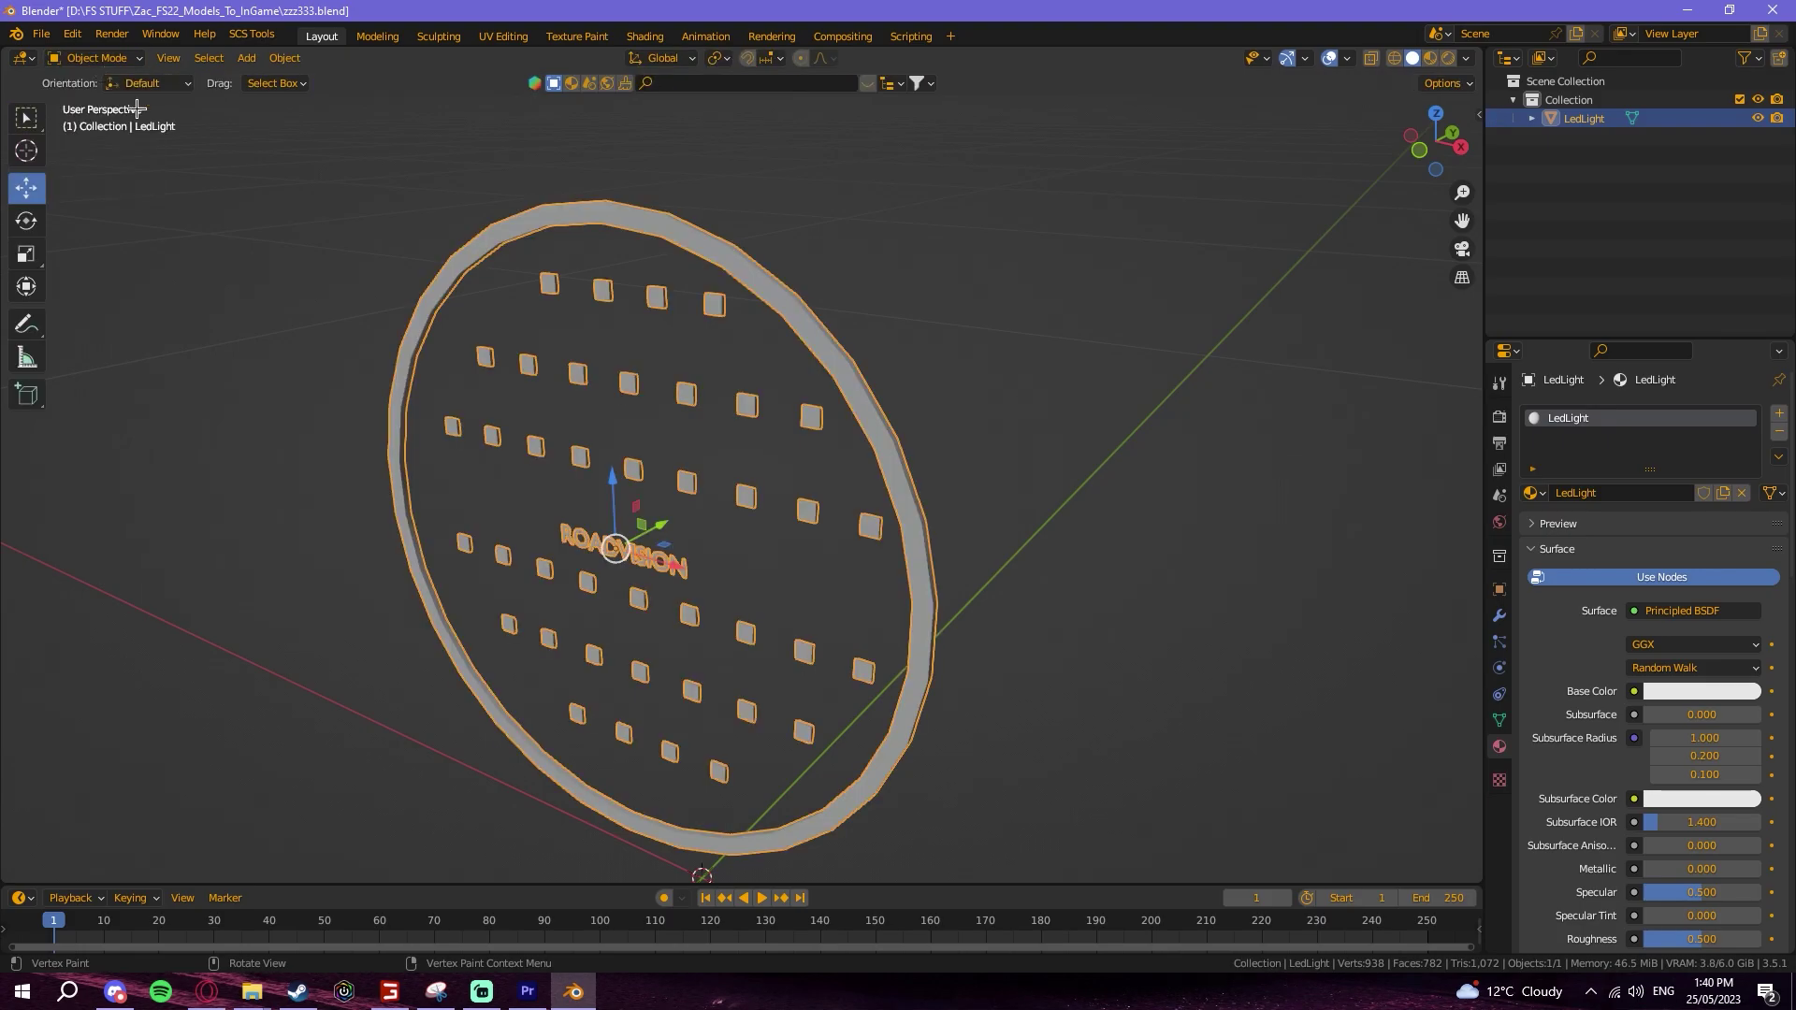
scroll(569, 396, "down", 3)
key("z")
left_click(807, 599)
key("z")
left_click(921, 688)
left_click(35, 31)
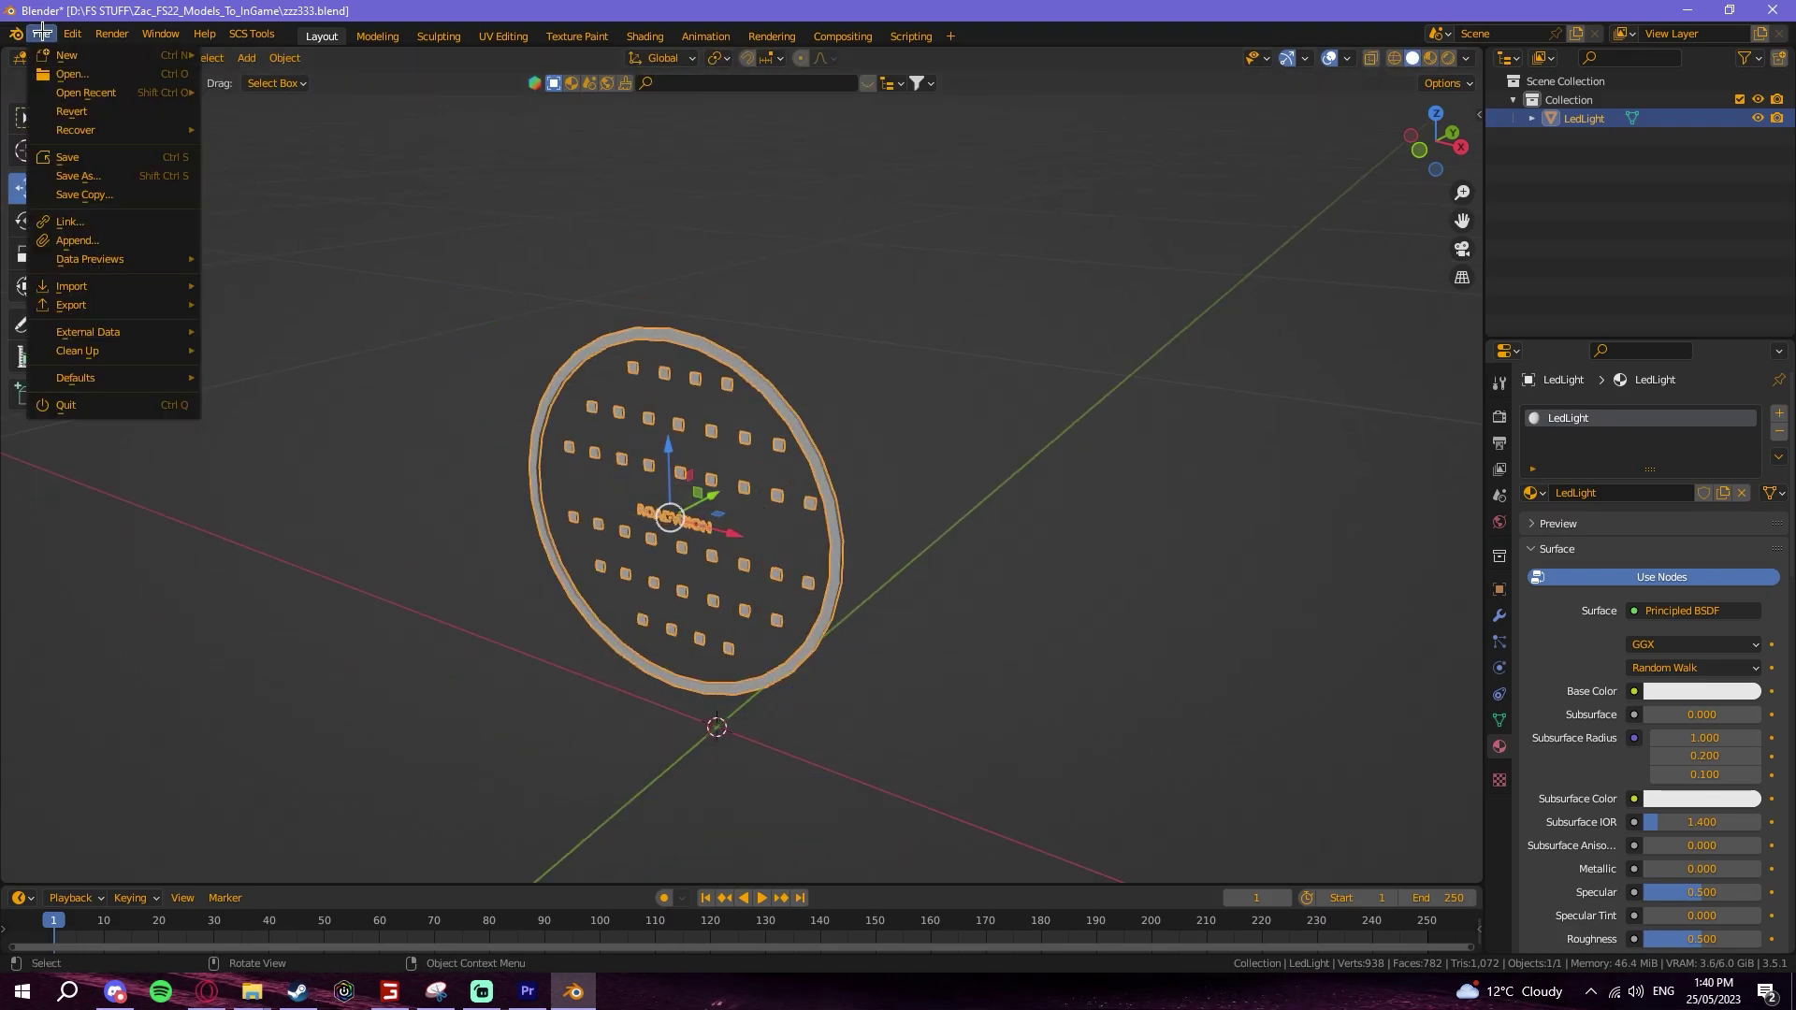
mouse_move(80, 305)
left_click(338, 697)
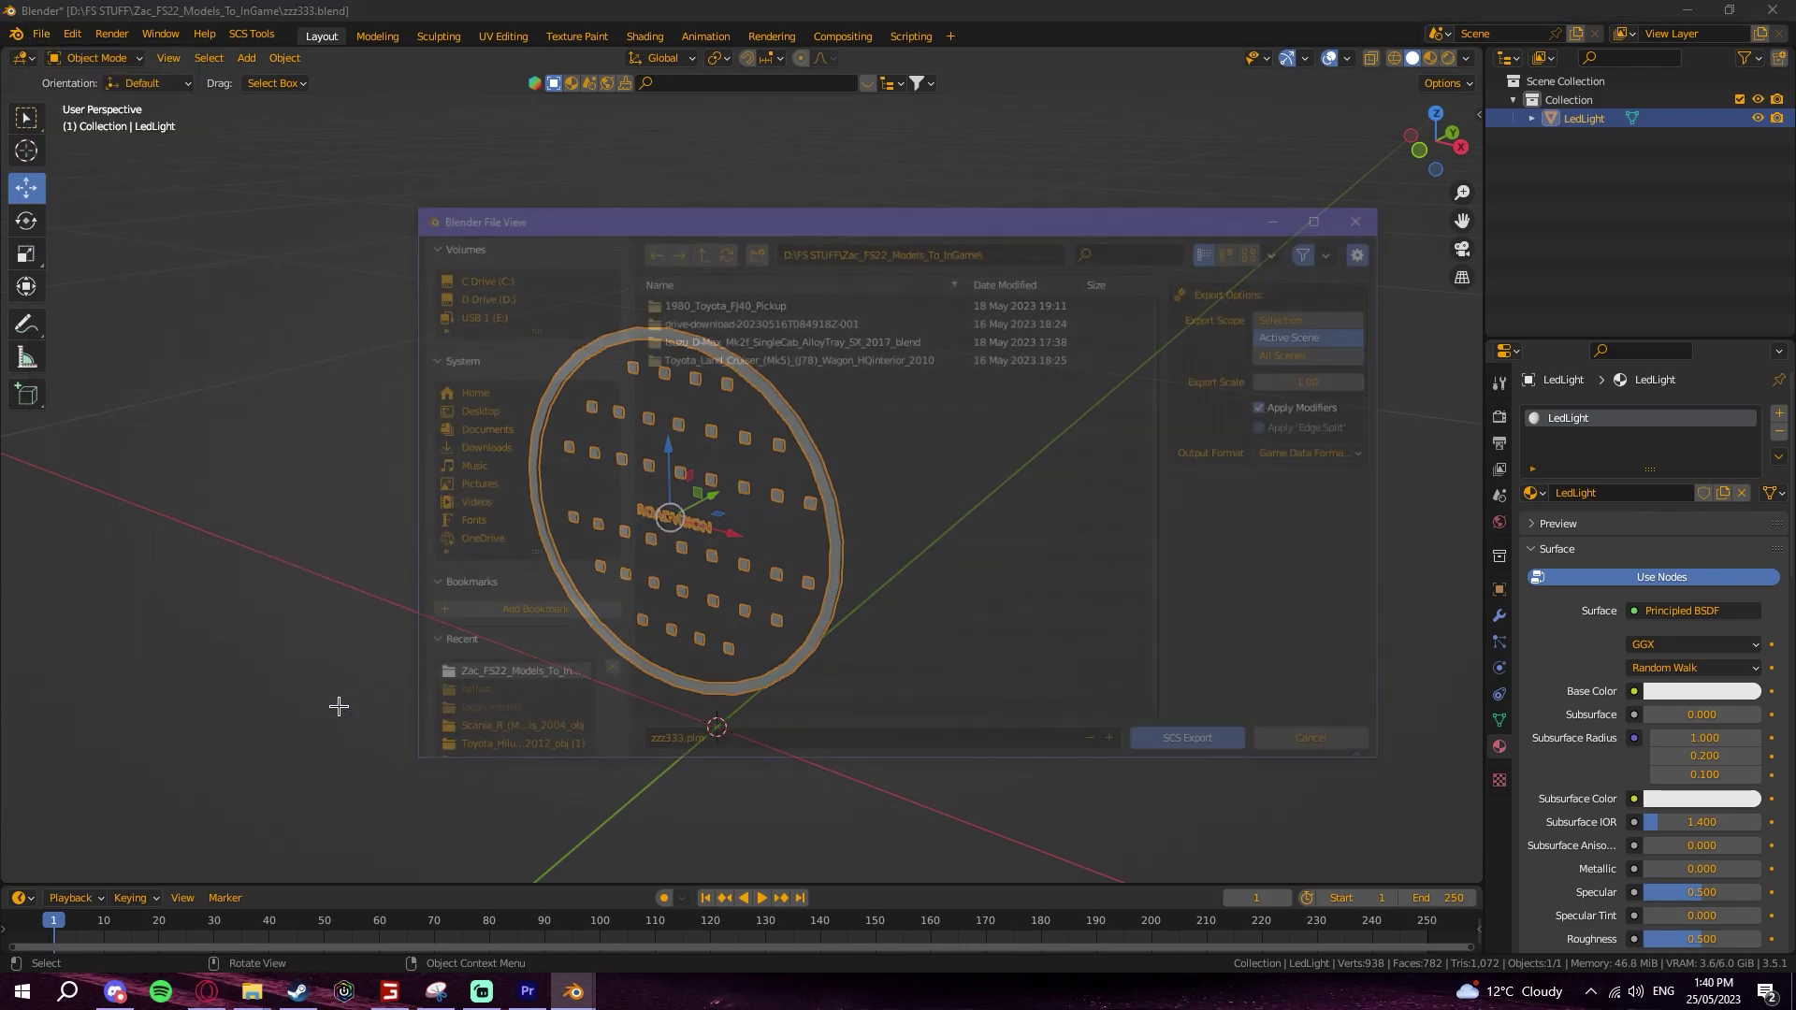
left_click(1367, 216)
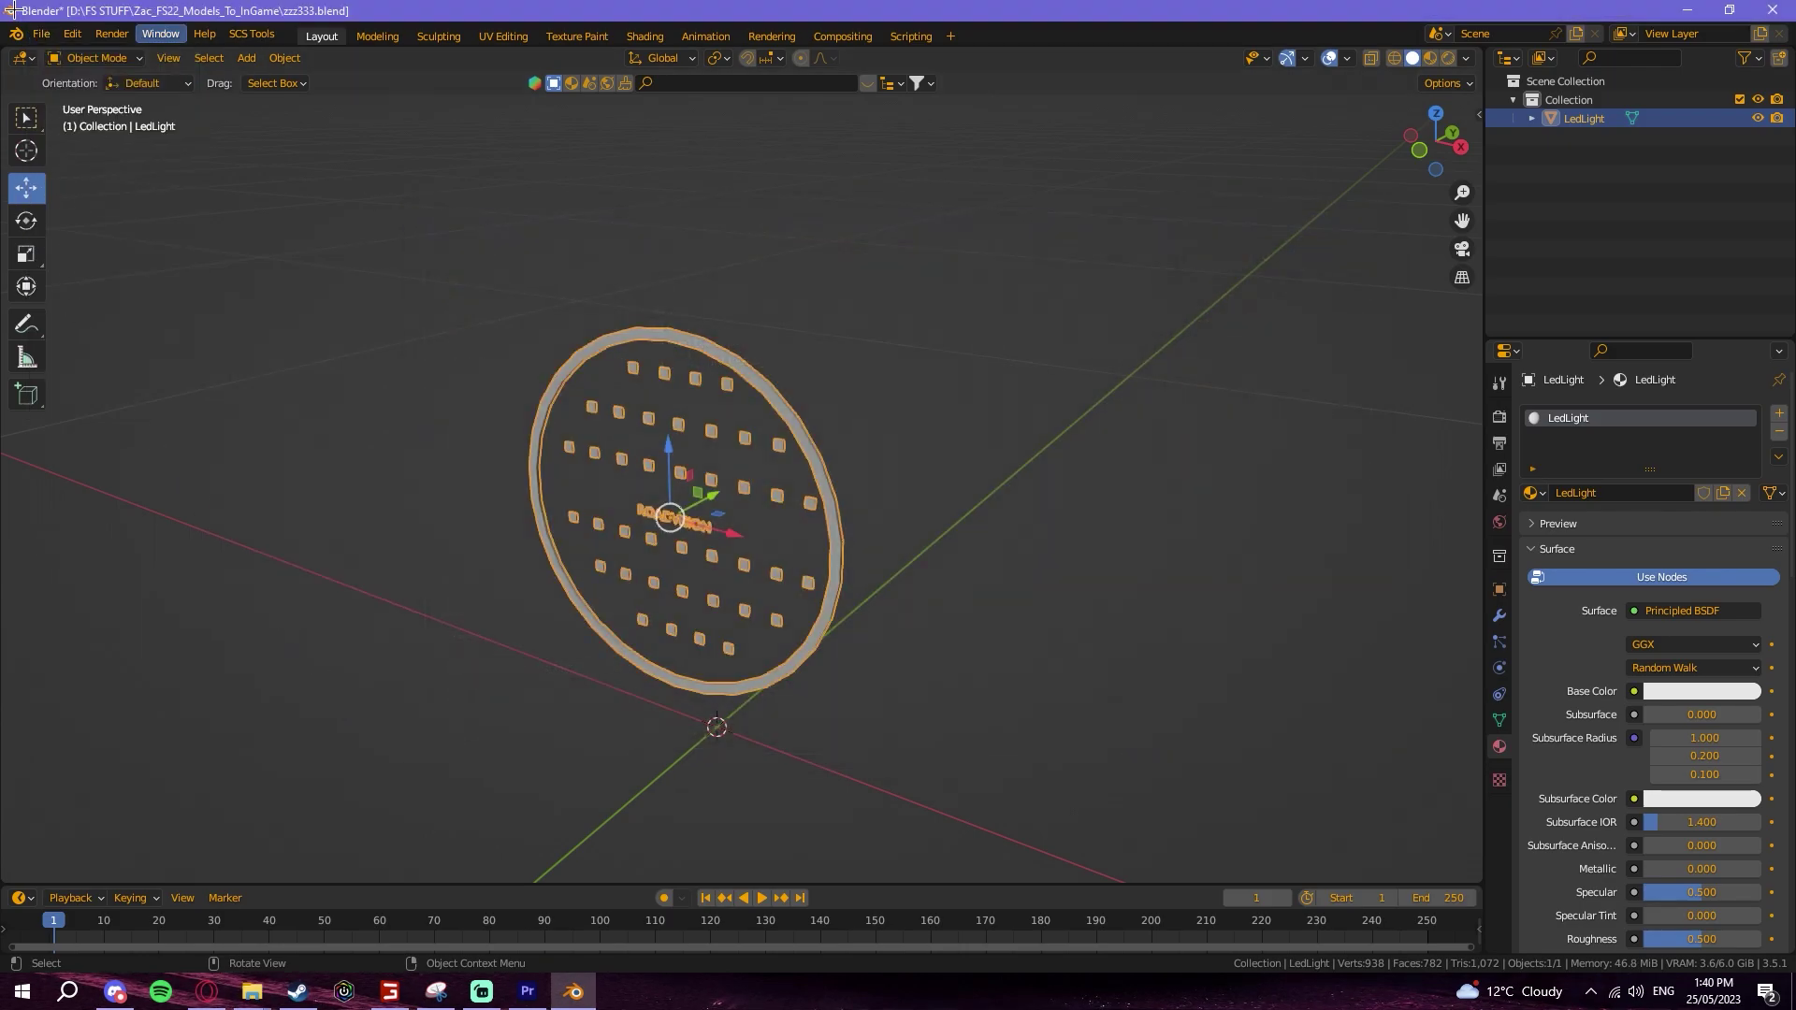
Step: Export the selected LedLight object in I3D format to the Zac_FS22_Models_To_InGame folder under the name LEDLIGHTS
left_click(41, 34)
mouse_move(85, 313)
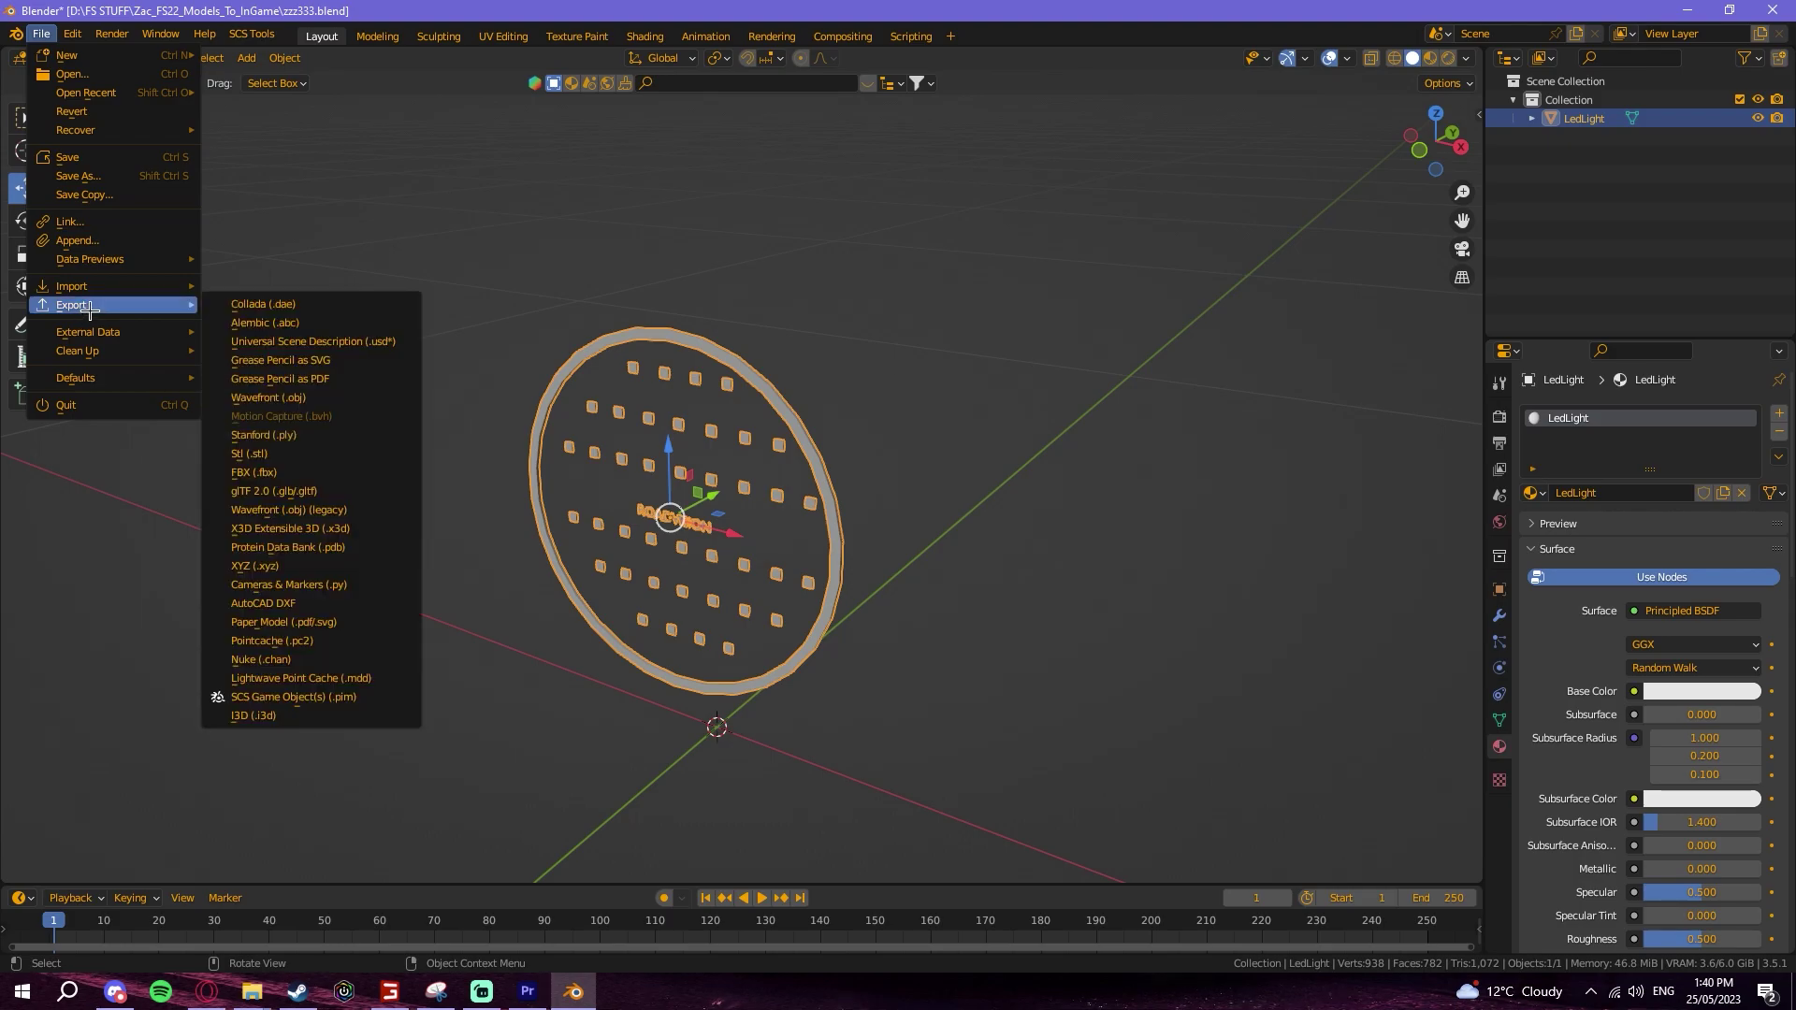
left_click(289, 713)
left_click(786, 748)
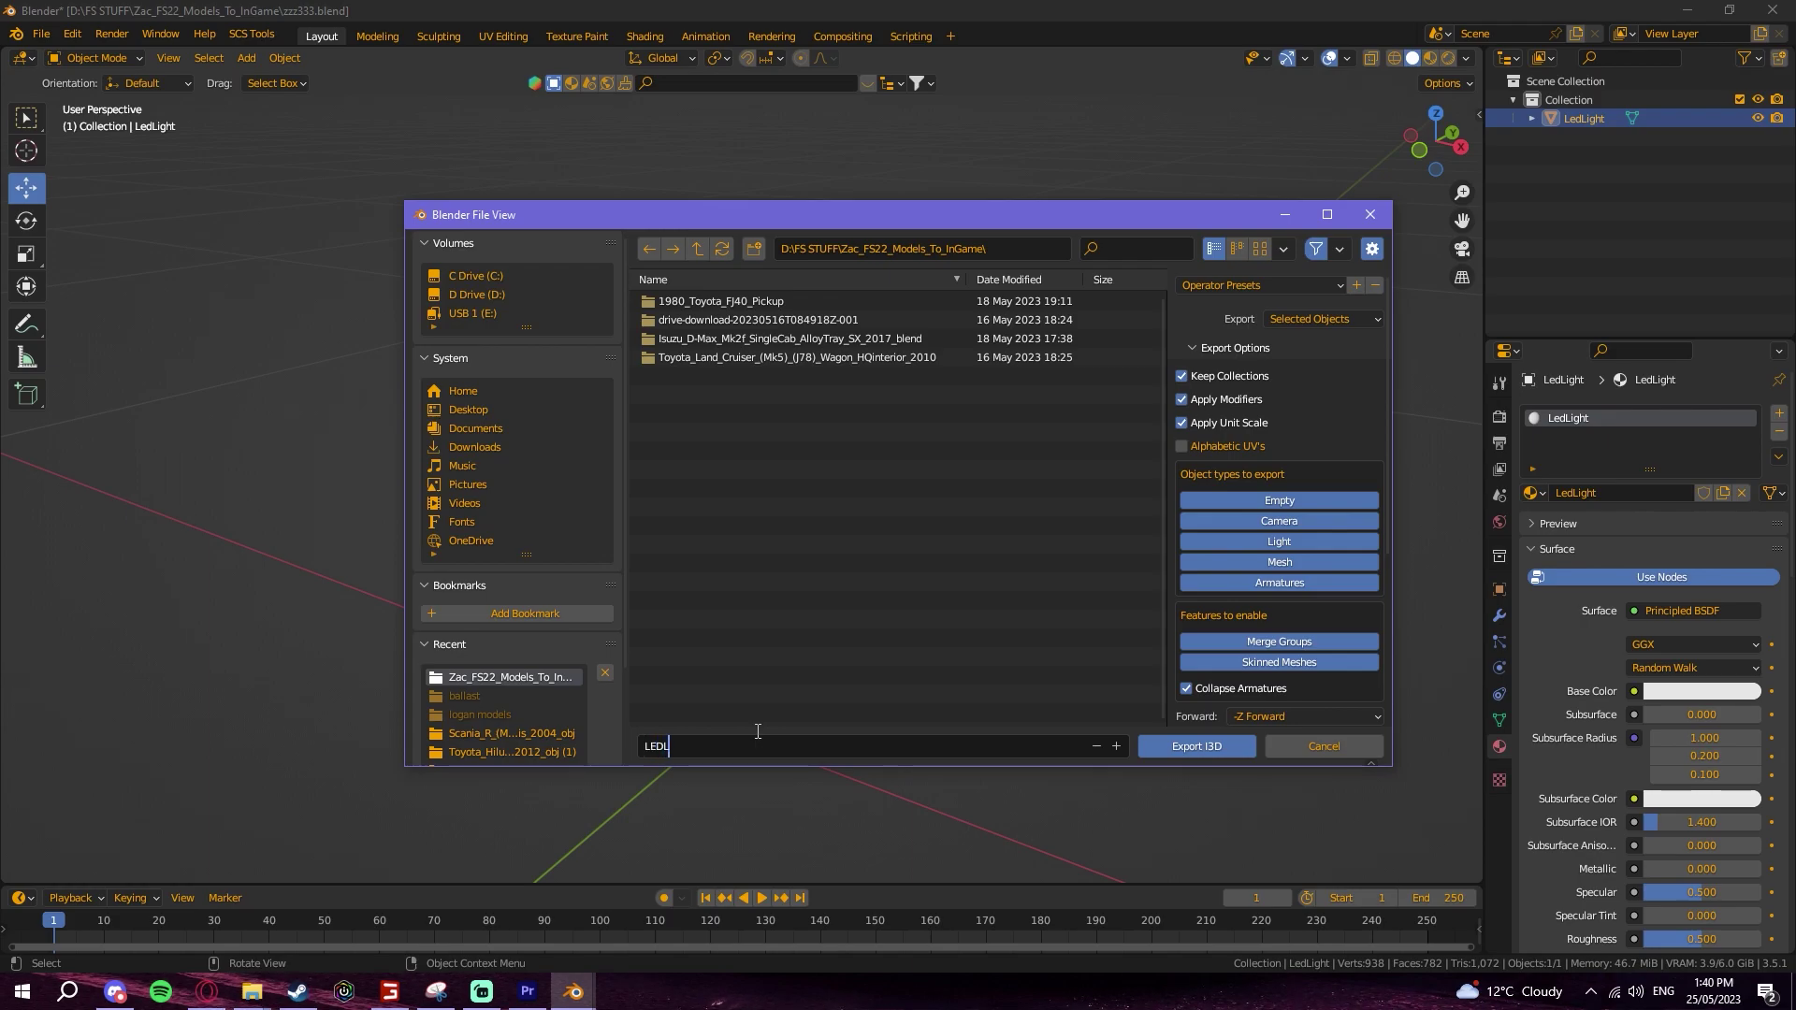
key("Return")
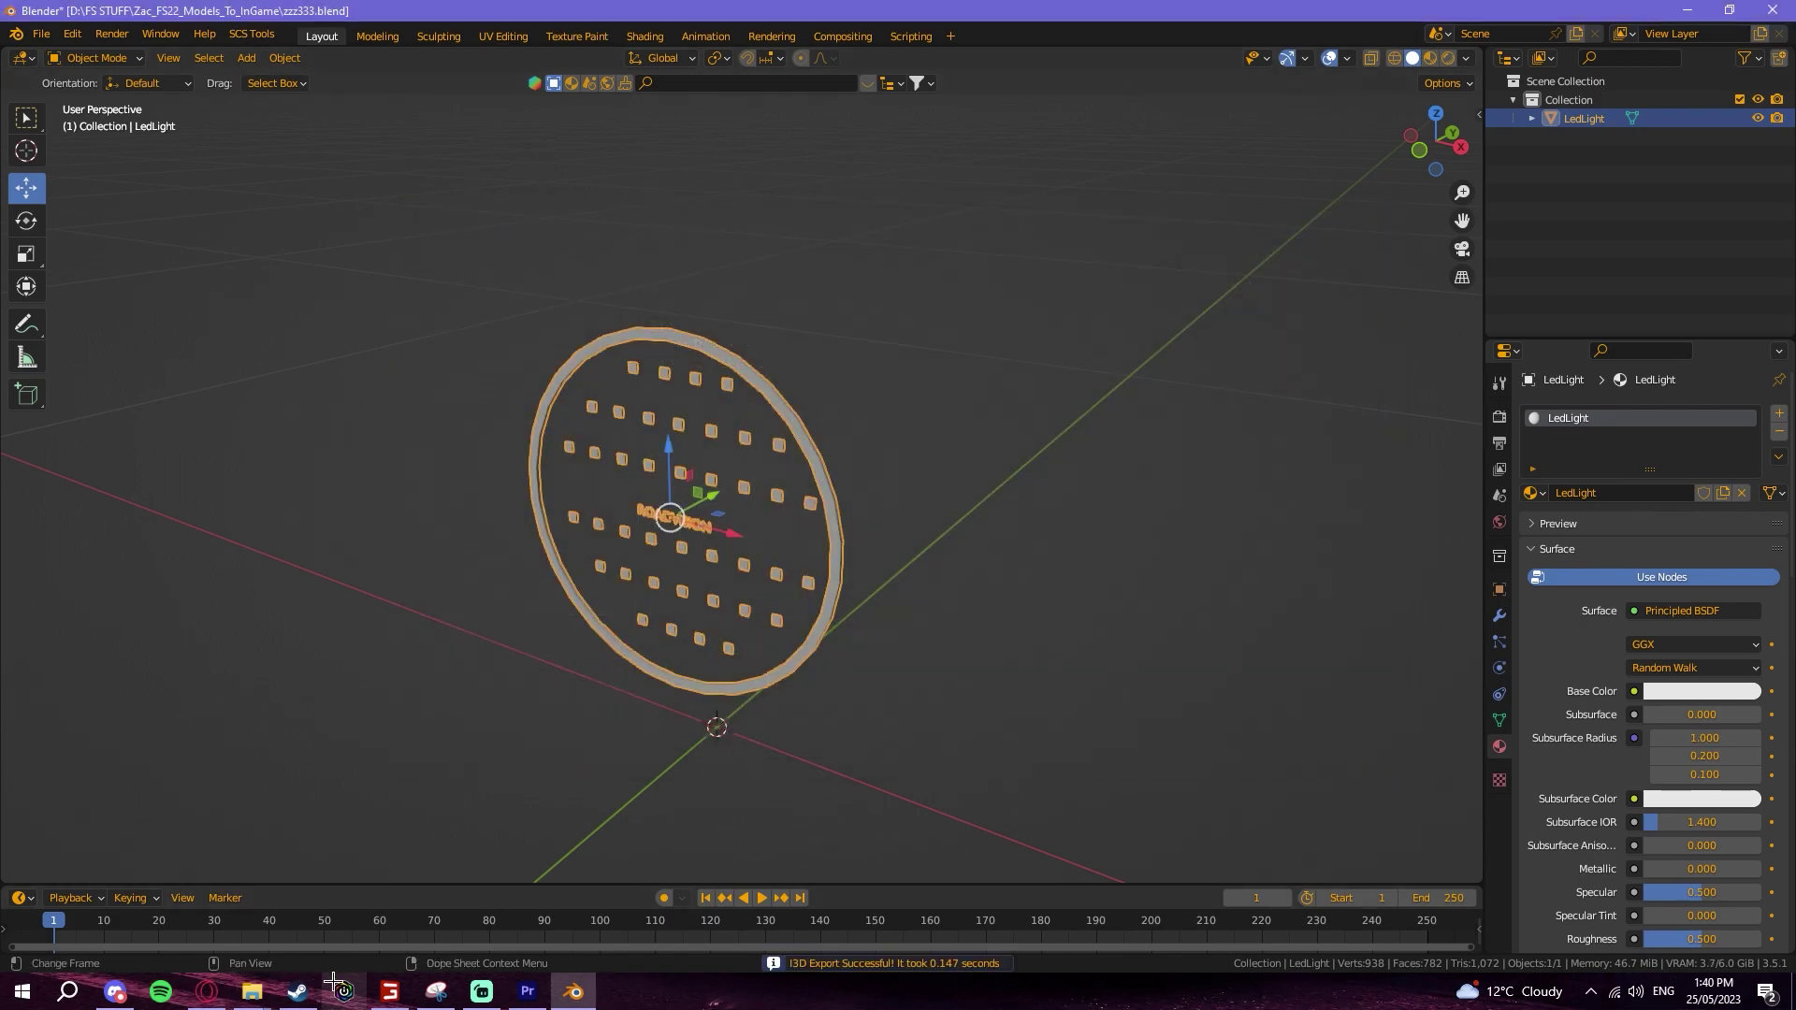
Step: Open the exported LEDLIGHTS.i3d in GIANTS Editor and bring the light model into close view
left_click(252, 993)
left_click(164, 912)
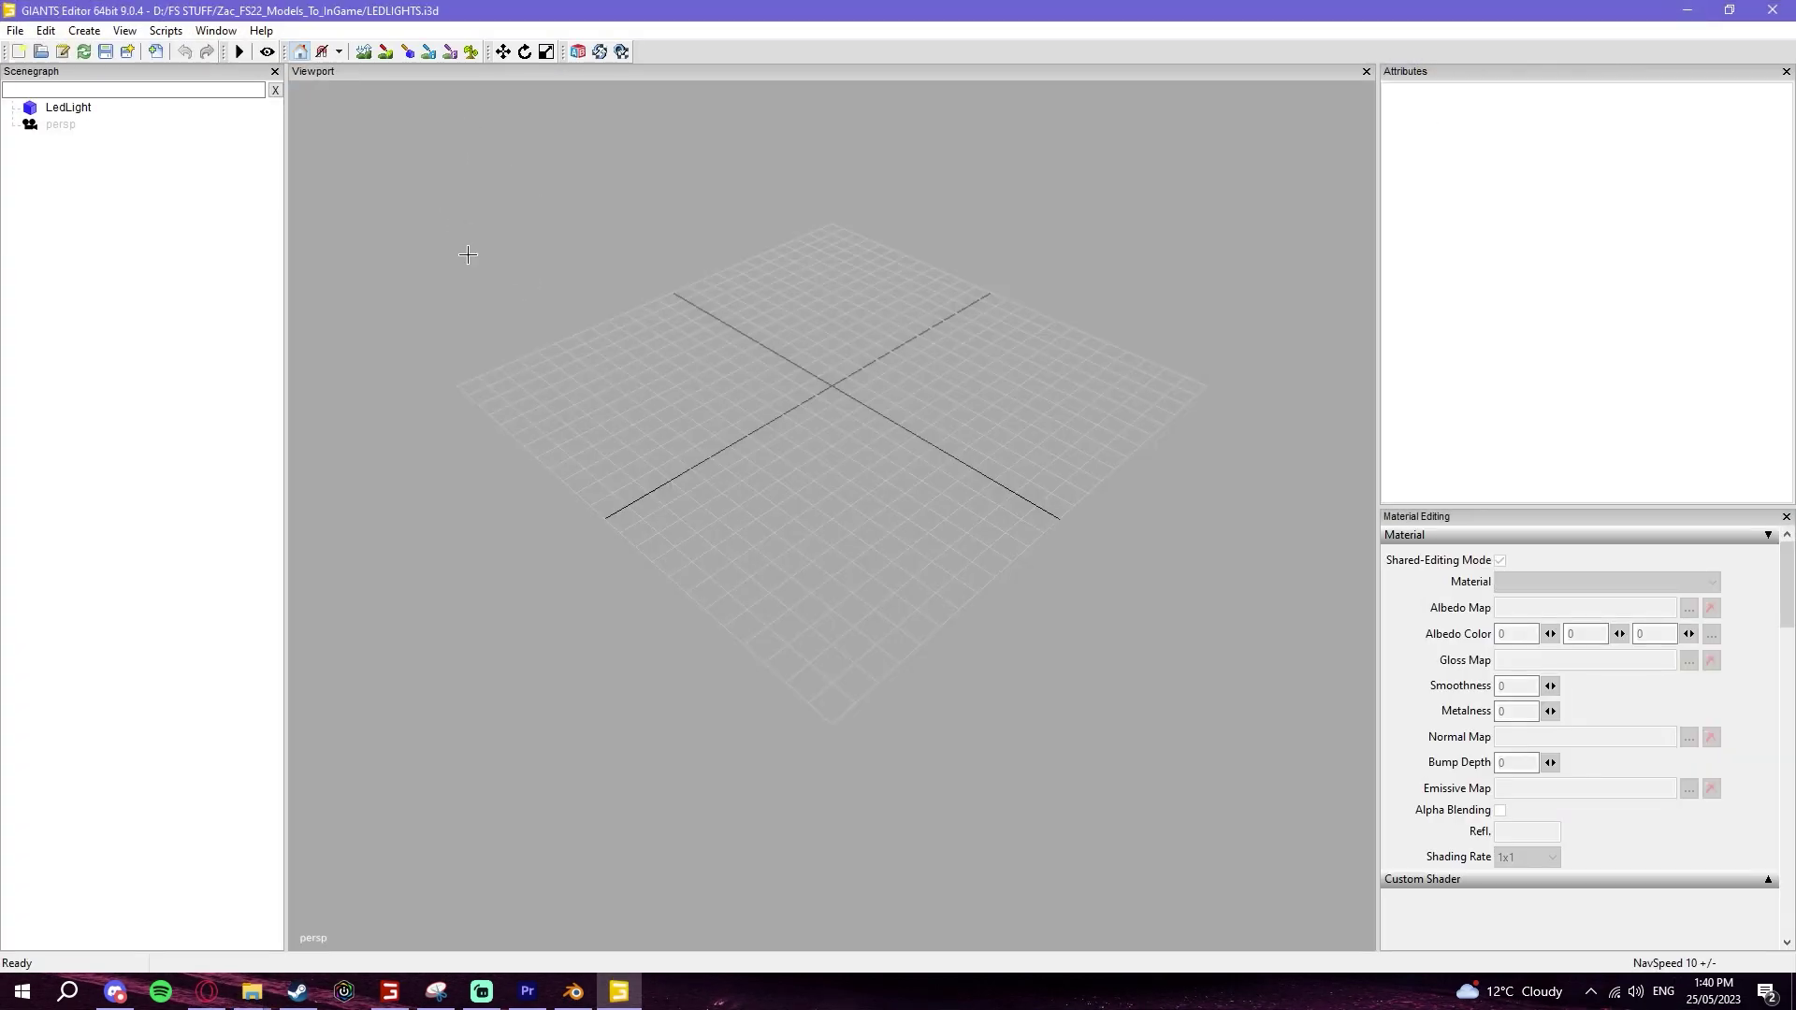
key("w")
right_click_drag(672, 287, 558, 419)
key("w")
key("w")
middle_click_drag(557, 419, 758, 466)
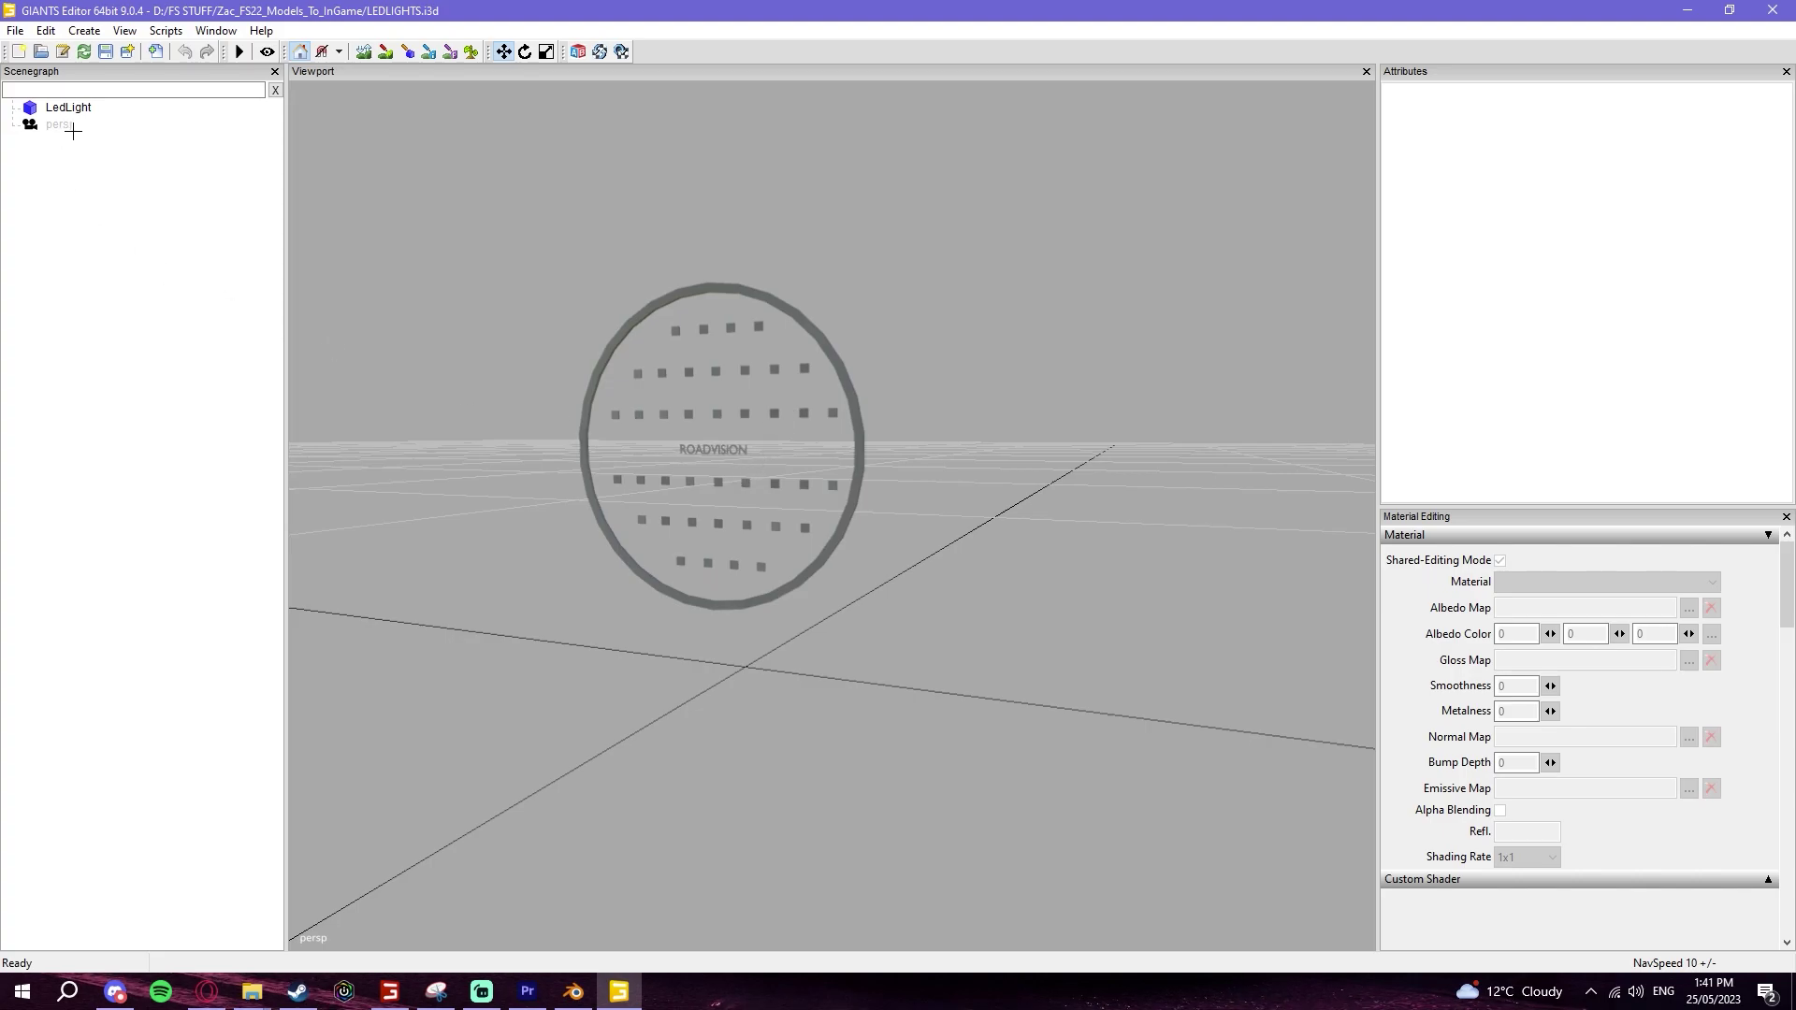
Step: Select LedLight, show its shape attributes, and load vehicleShader.xml as the material's custom shader
left_click(71, 108)
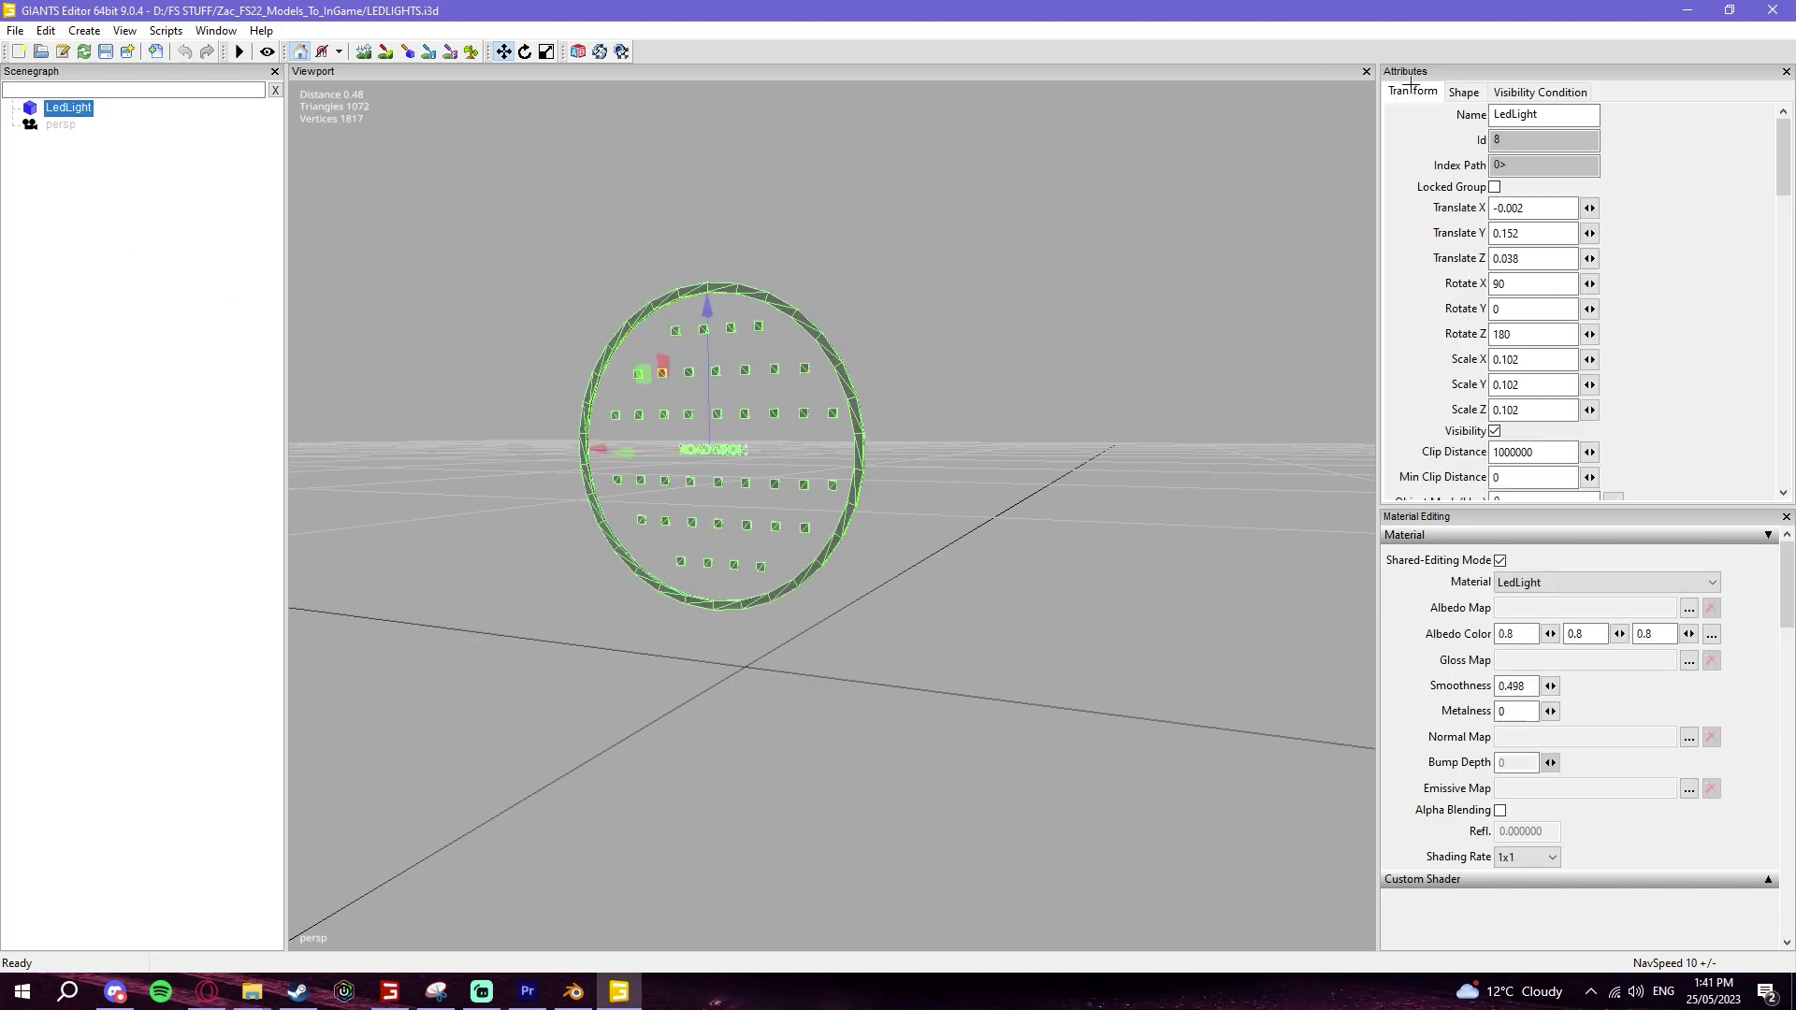
left_click(1461, 92)
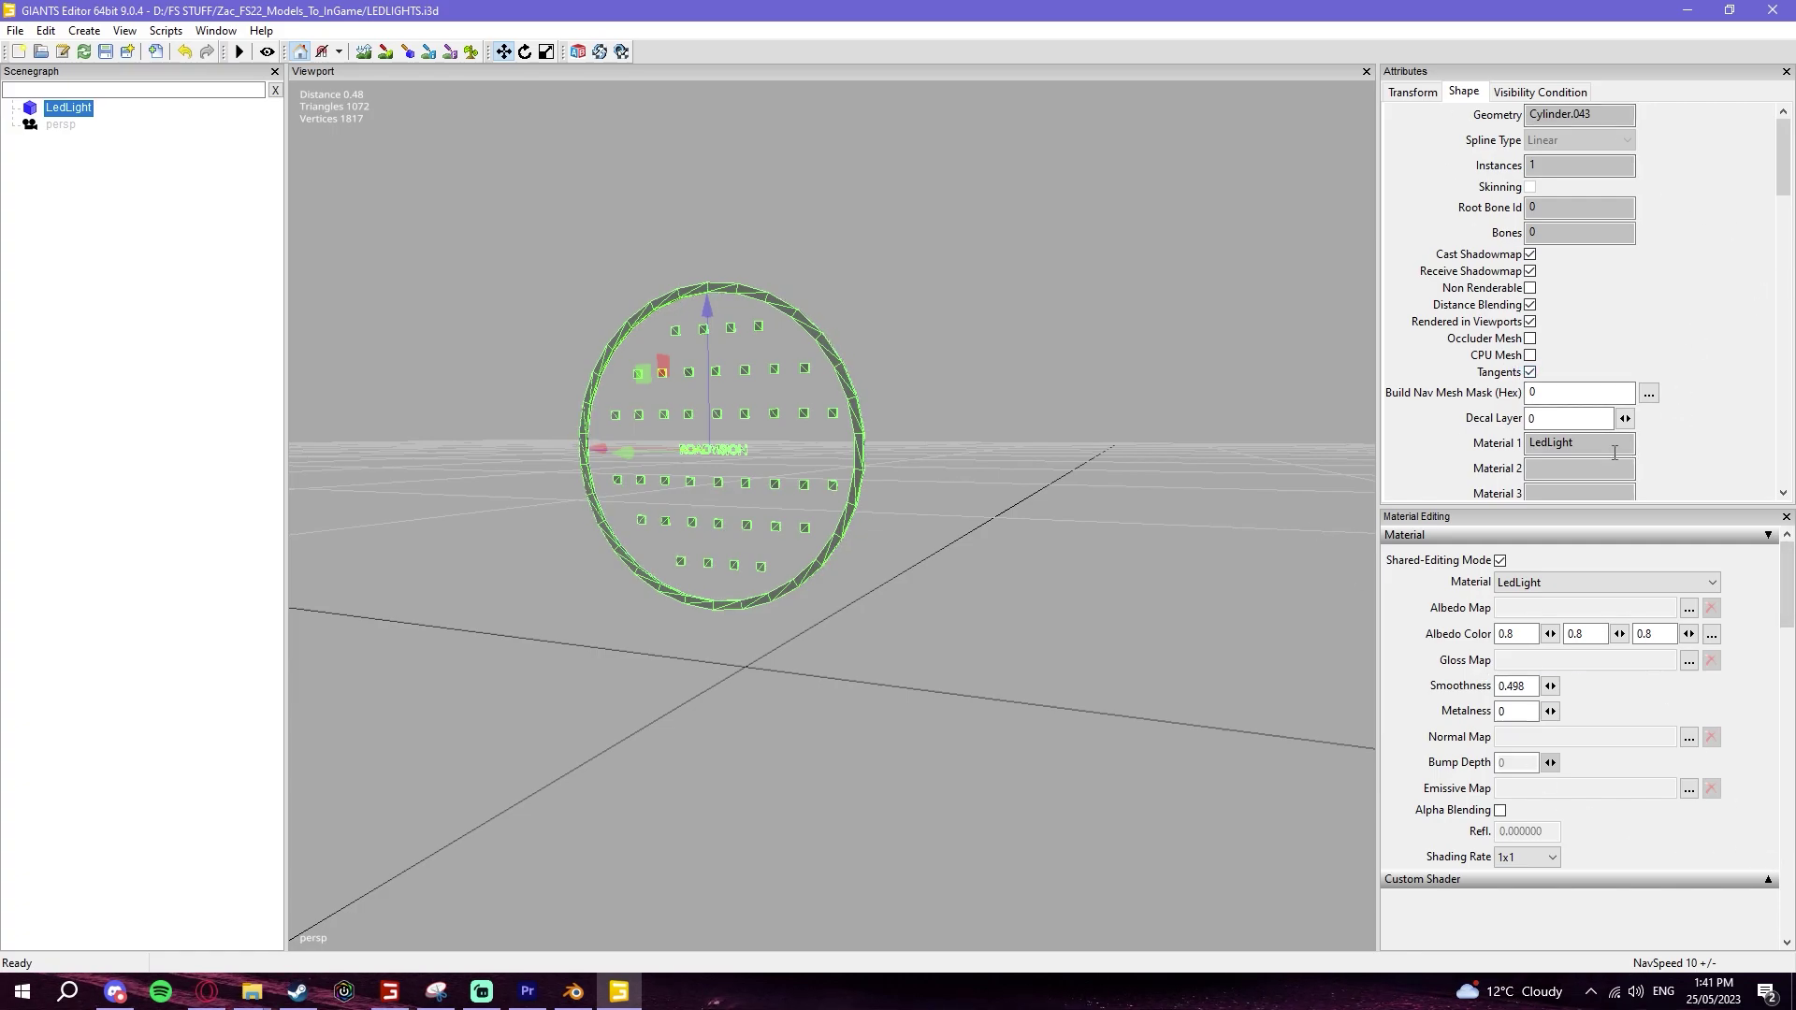
left_click(1767, 879)
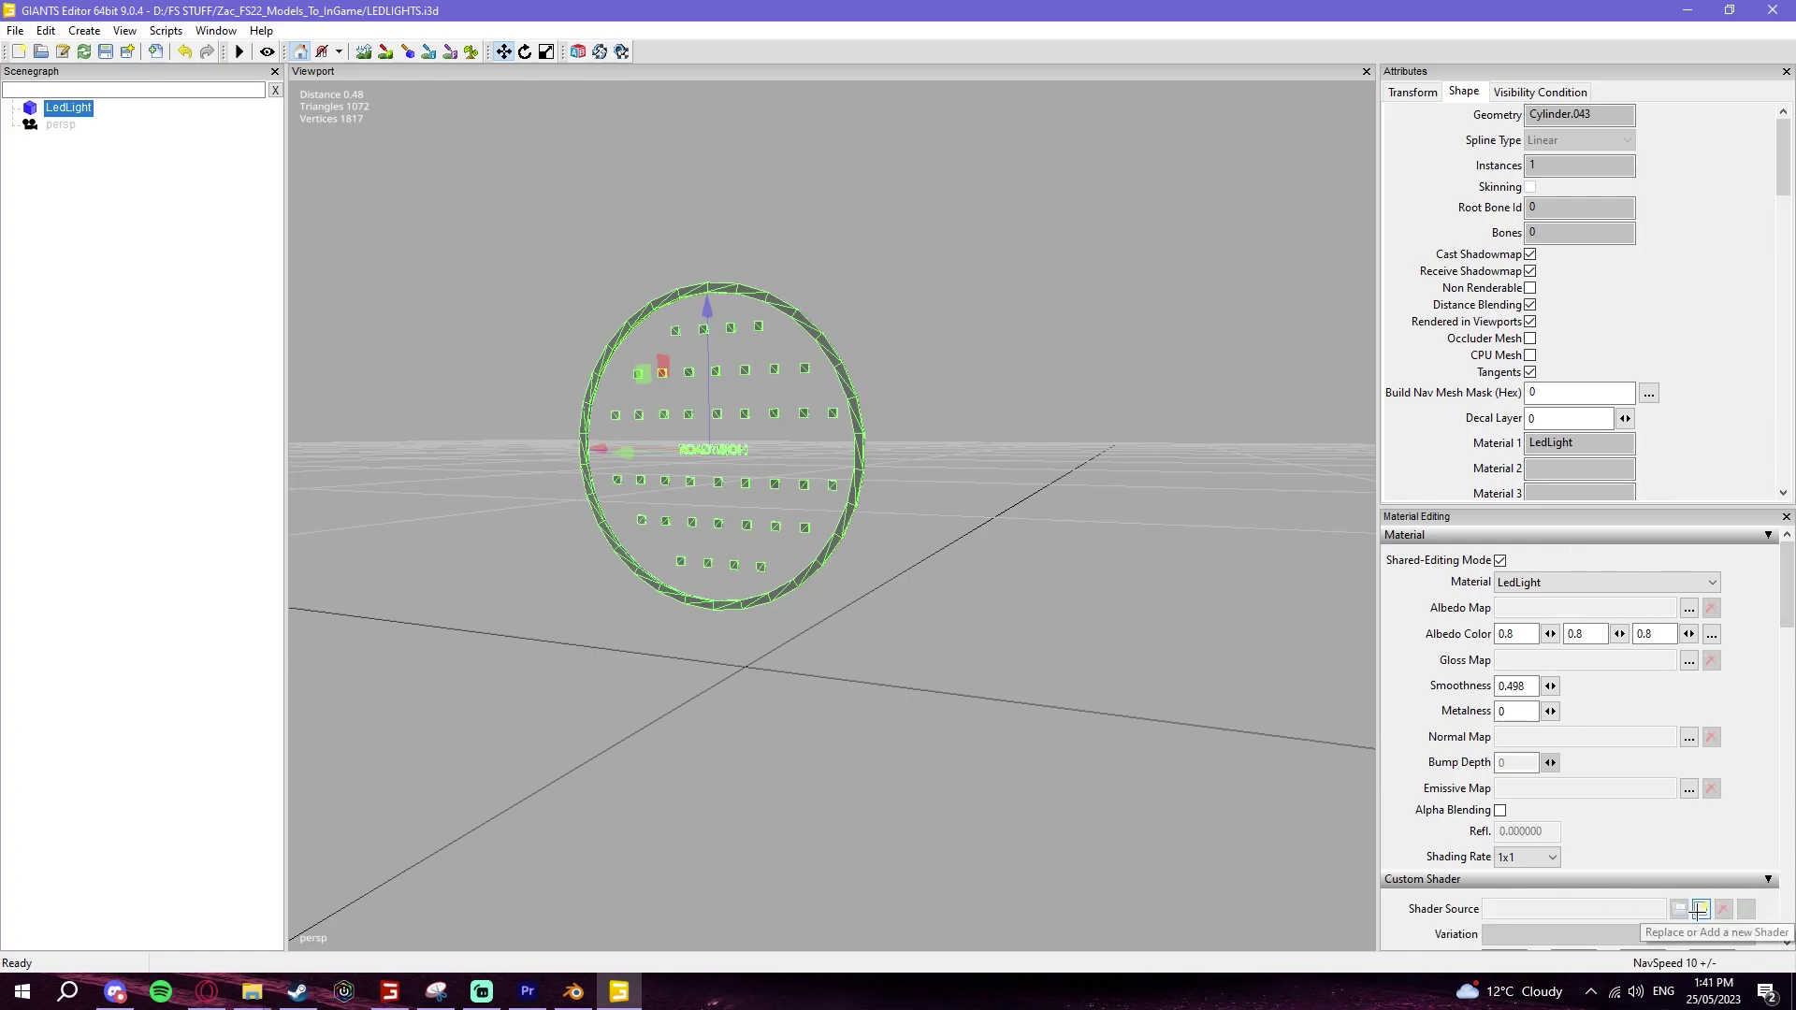
left_click(1699, 910)
left_click(234, 236)
key("v")
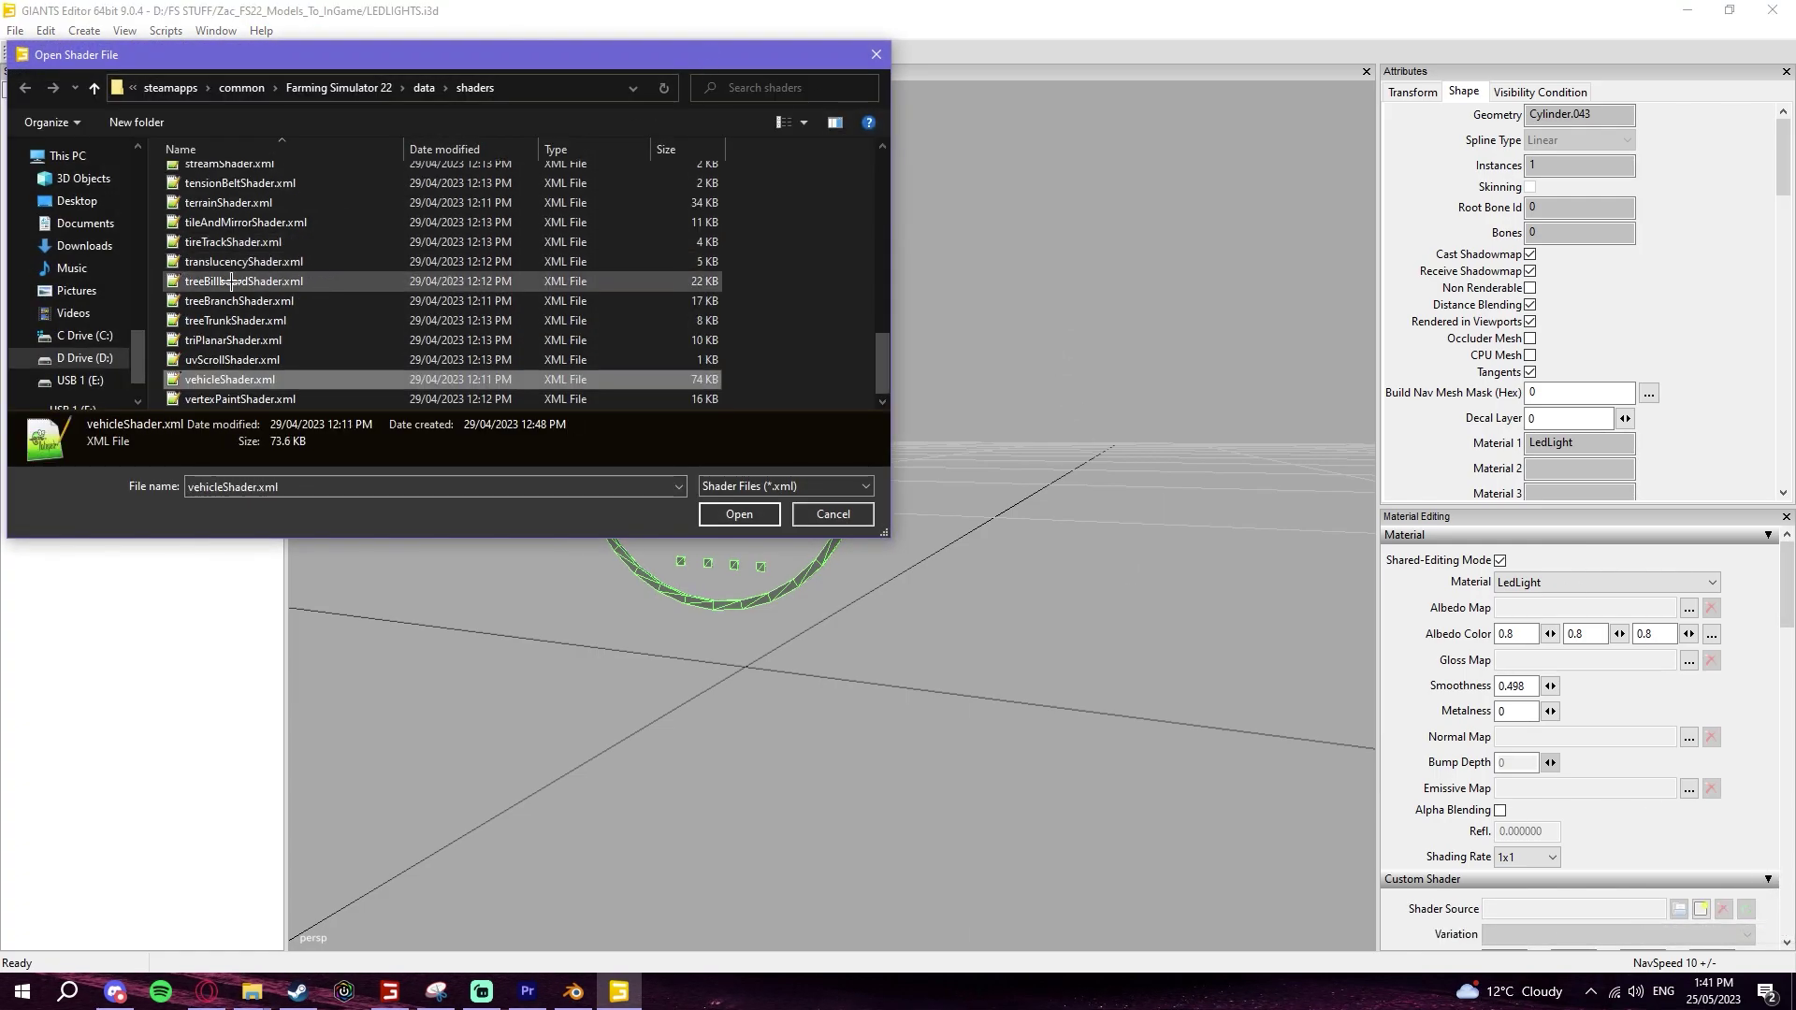
double_click(226, 385)
Step: Set the vehicle shader's variation to staticLight and review its parameters
left_click(1520, 934)
scroll(1522, 823, "down", 3)
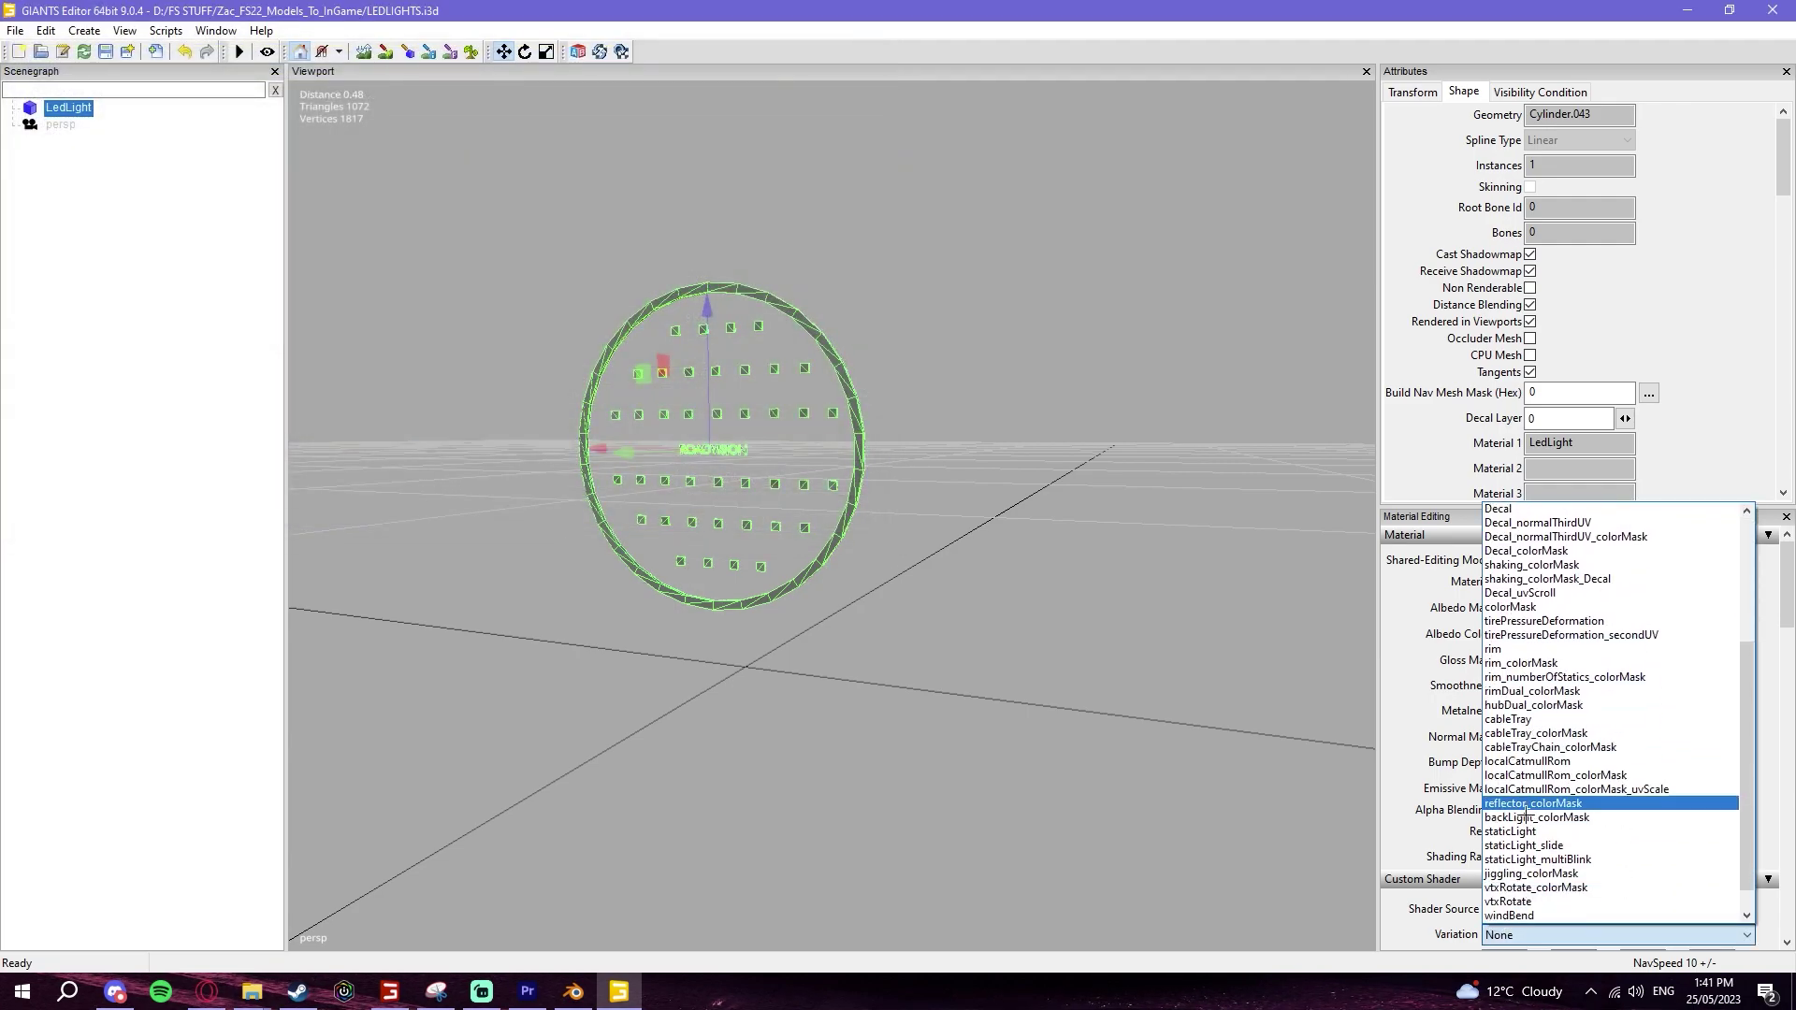
left_click(1510, 805)
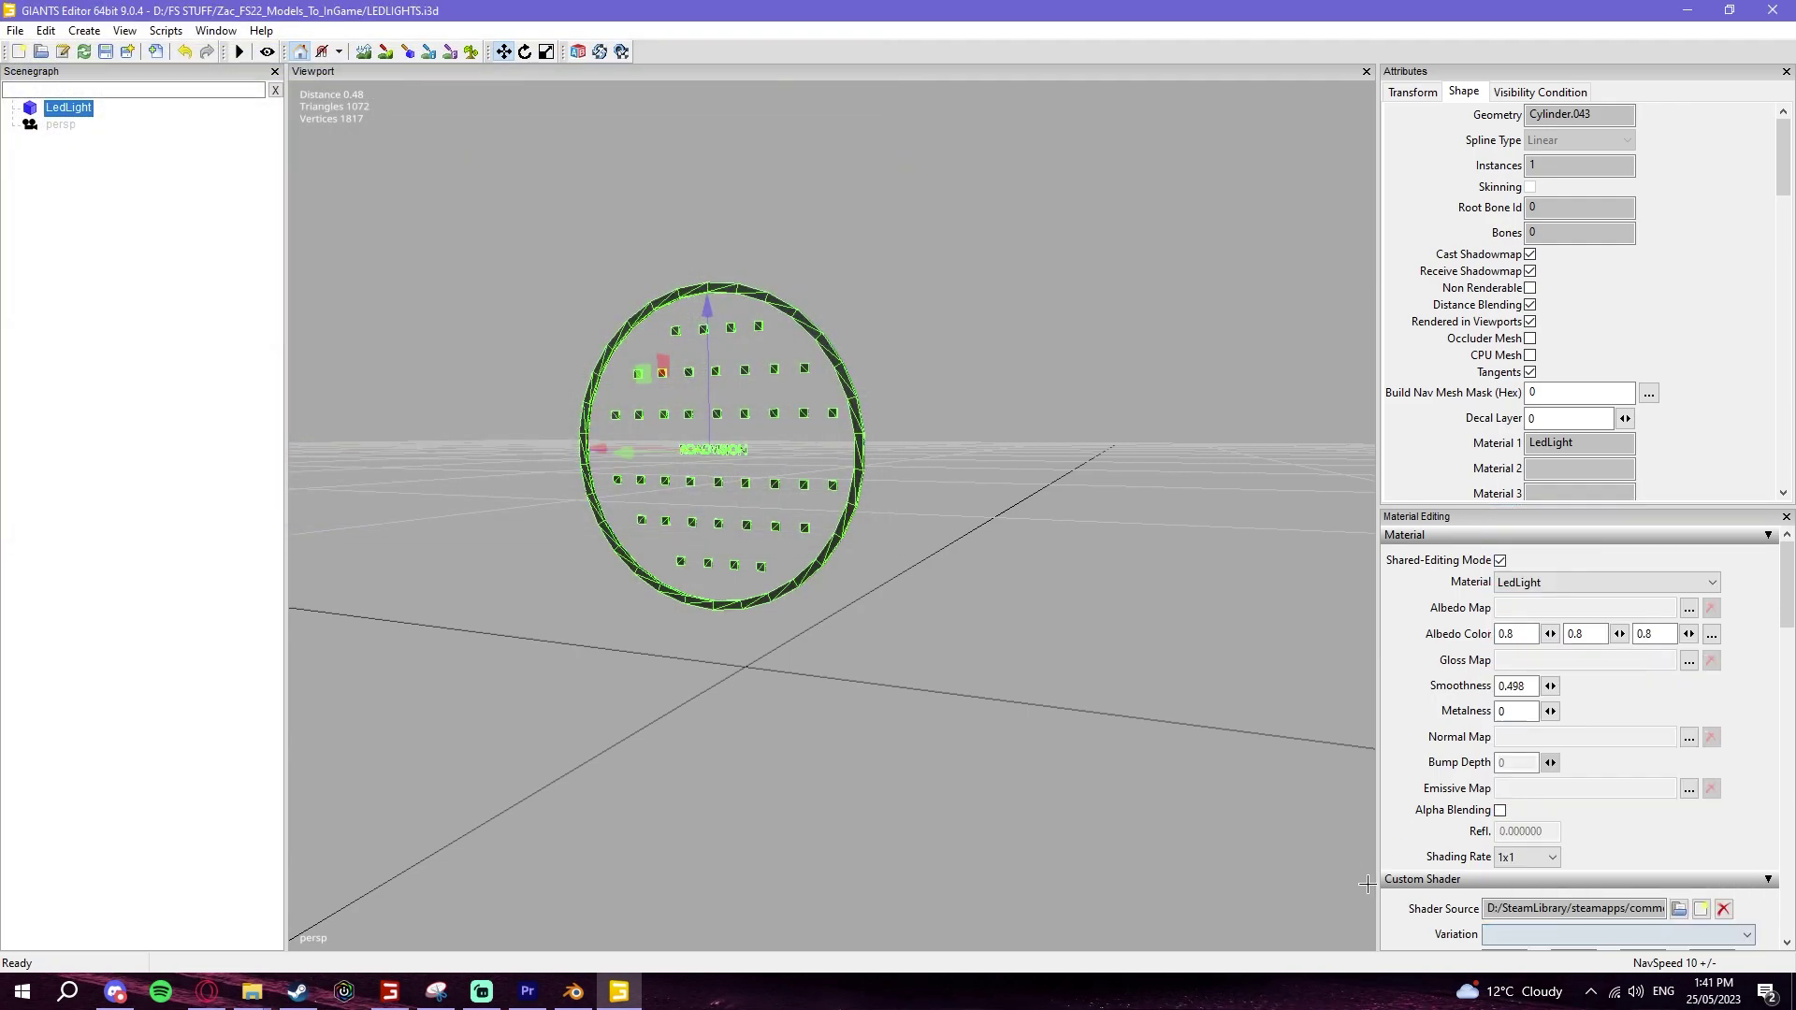
scroll(1419, 893, "down", 3)
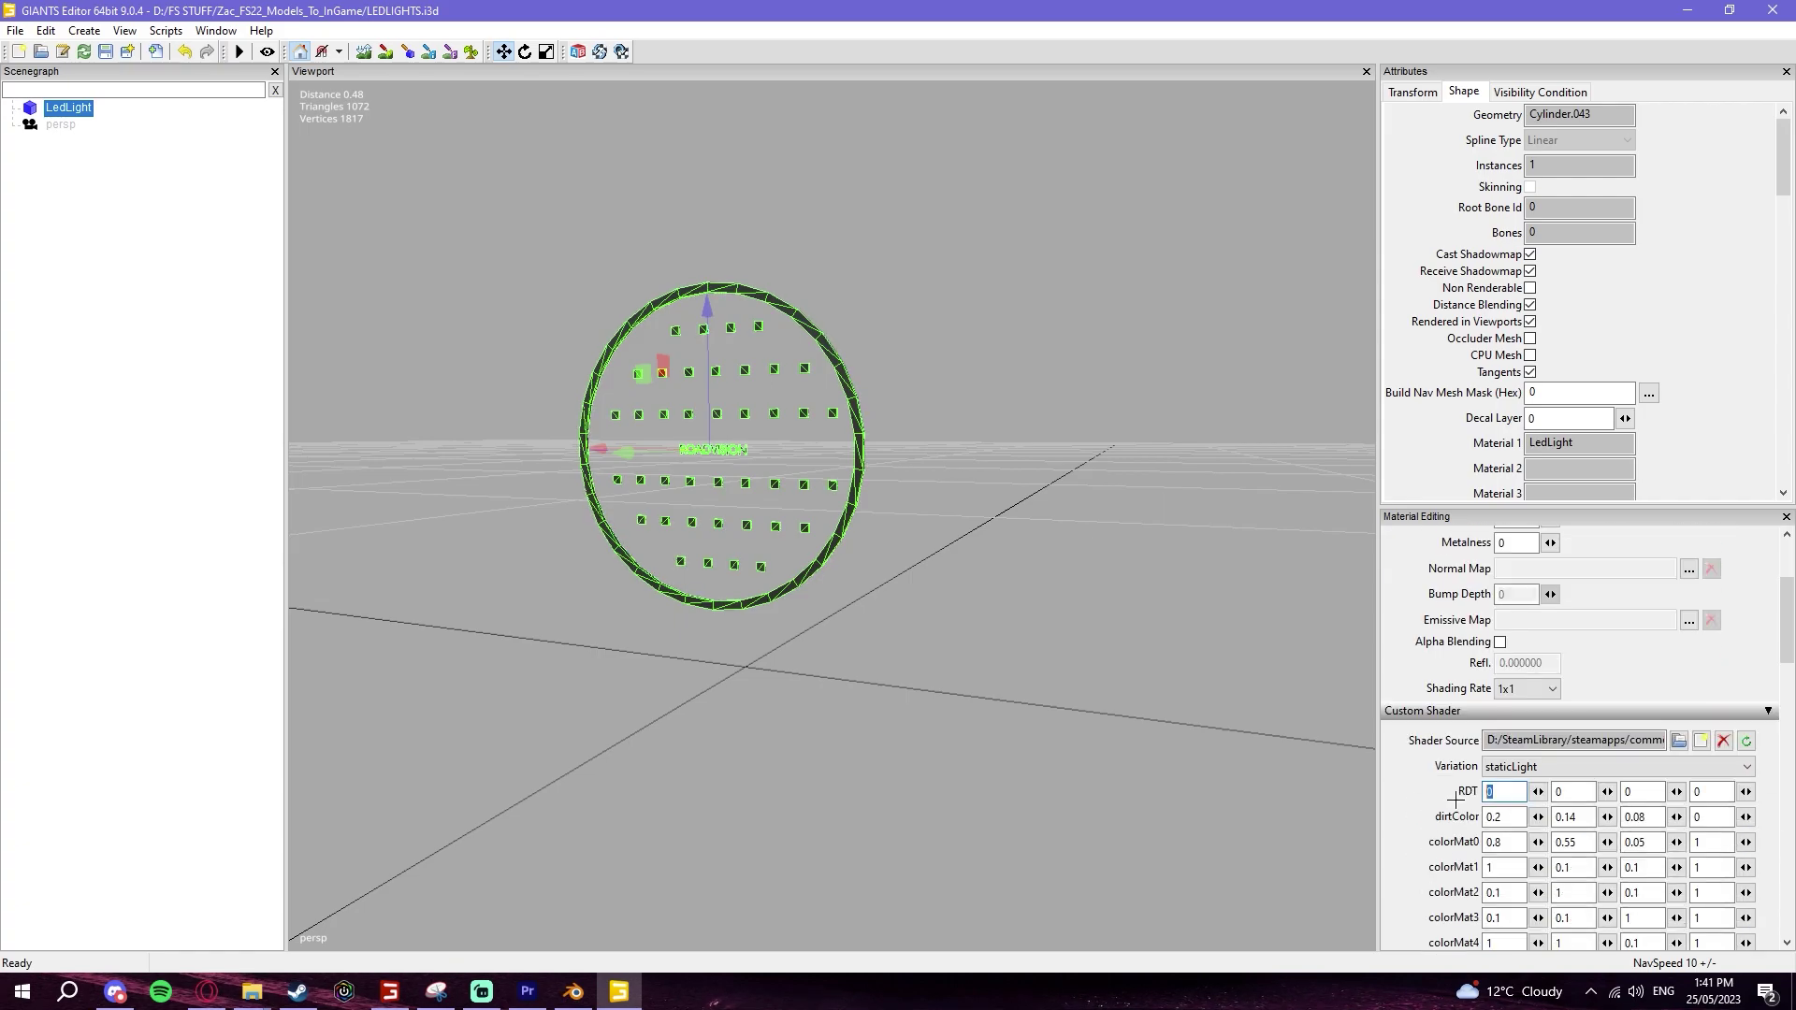
scroll(1431, 823, "down", 5)
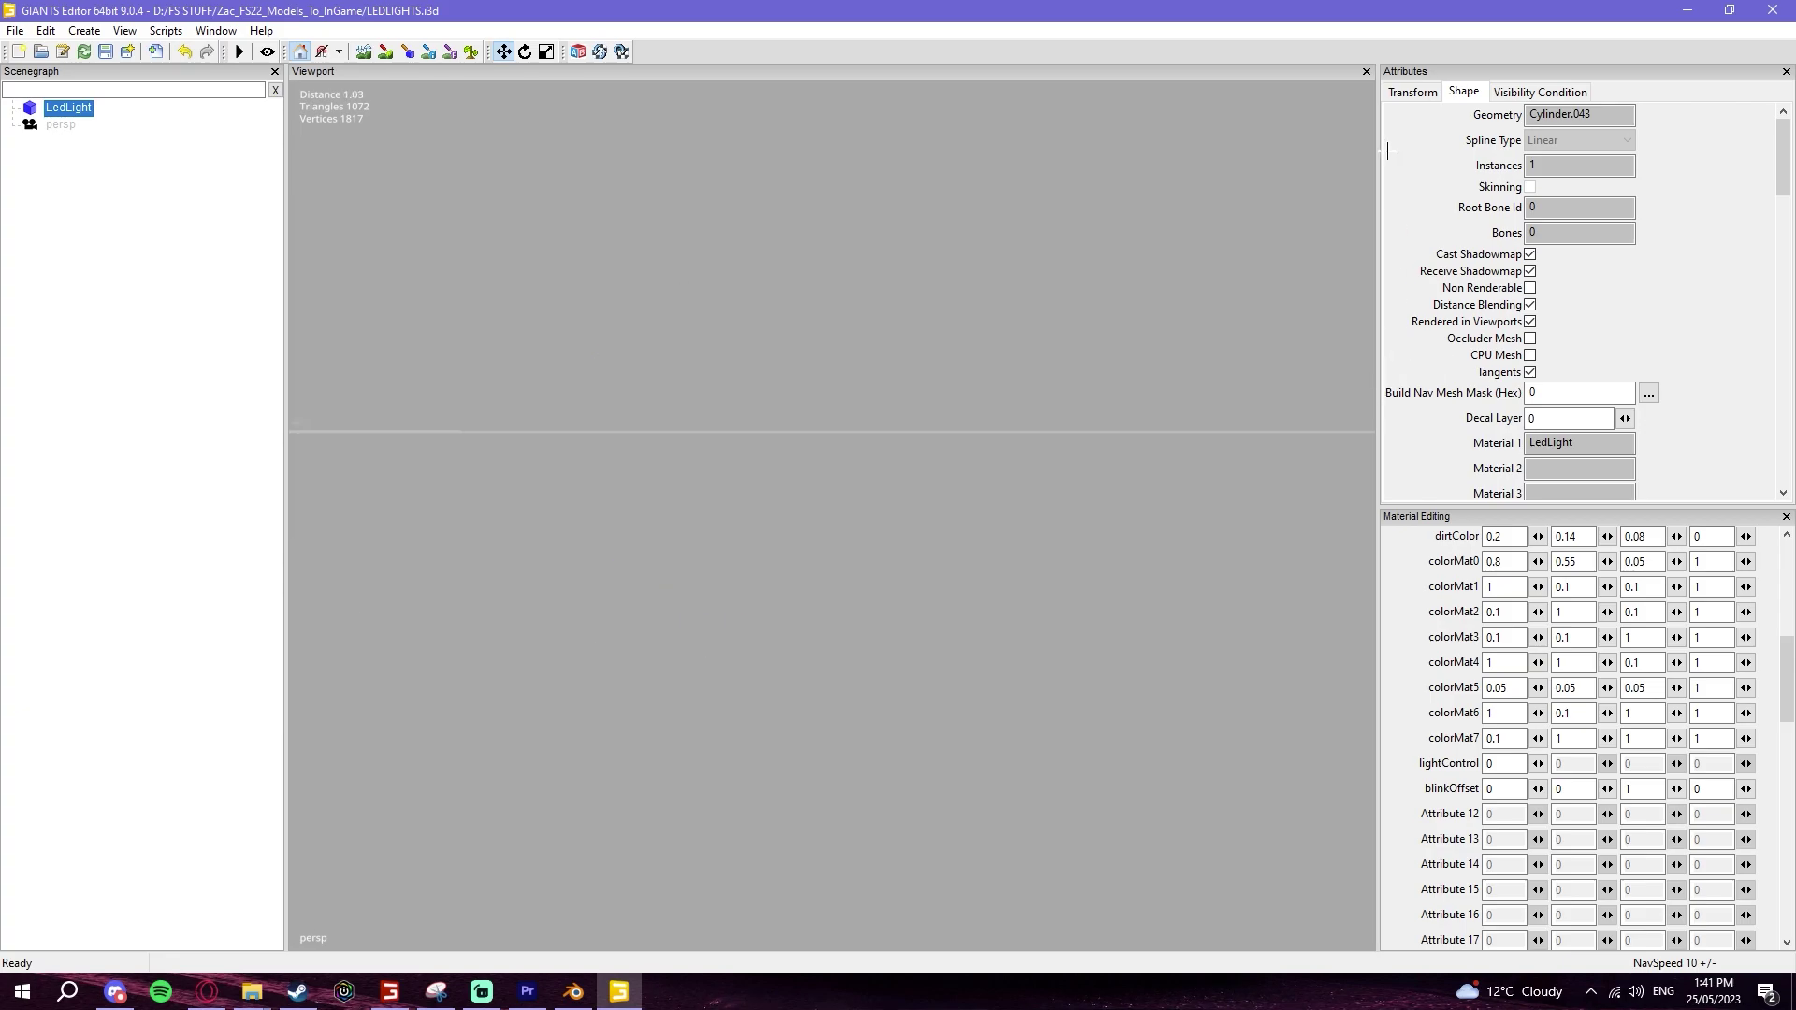
Step: Assign a normal map texture from Farming Simulator 22's data/shared folder to the LedLight material
left_click(1411, 94)
left_click(1463, 92)
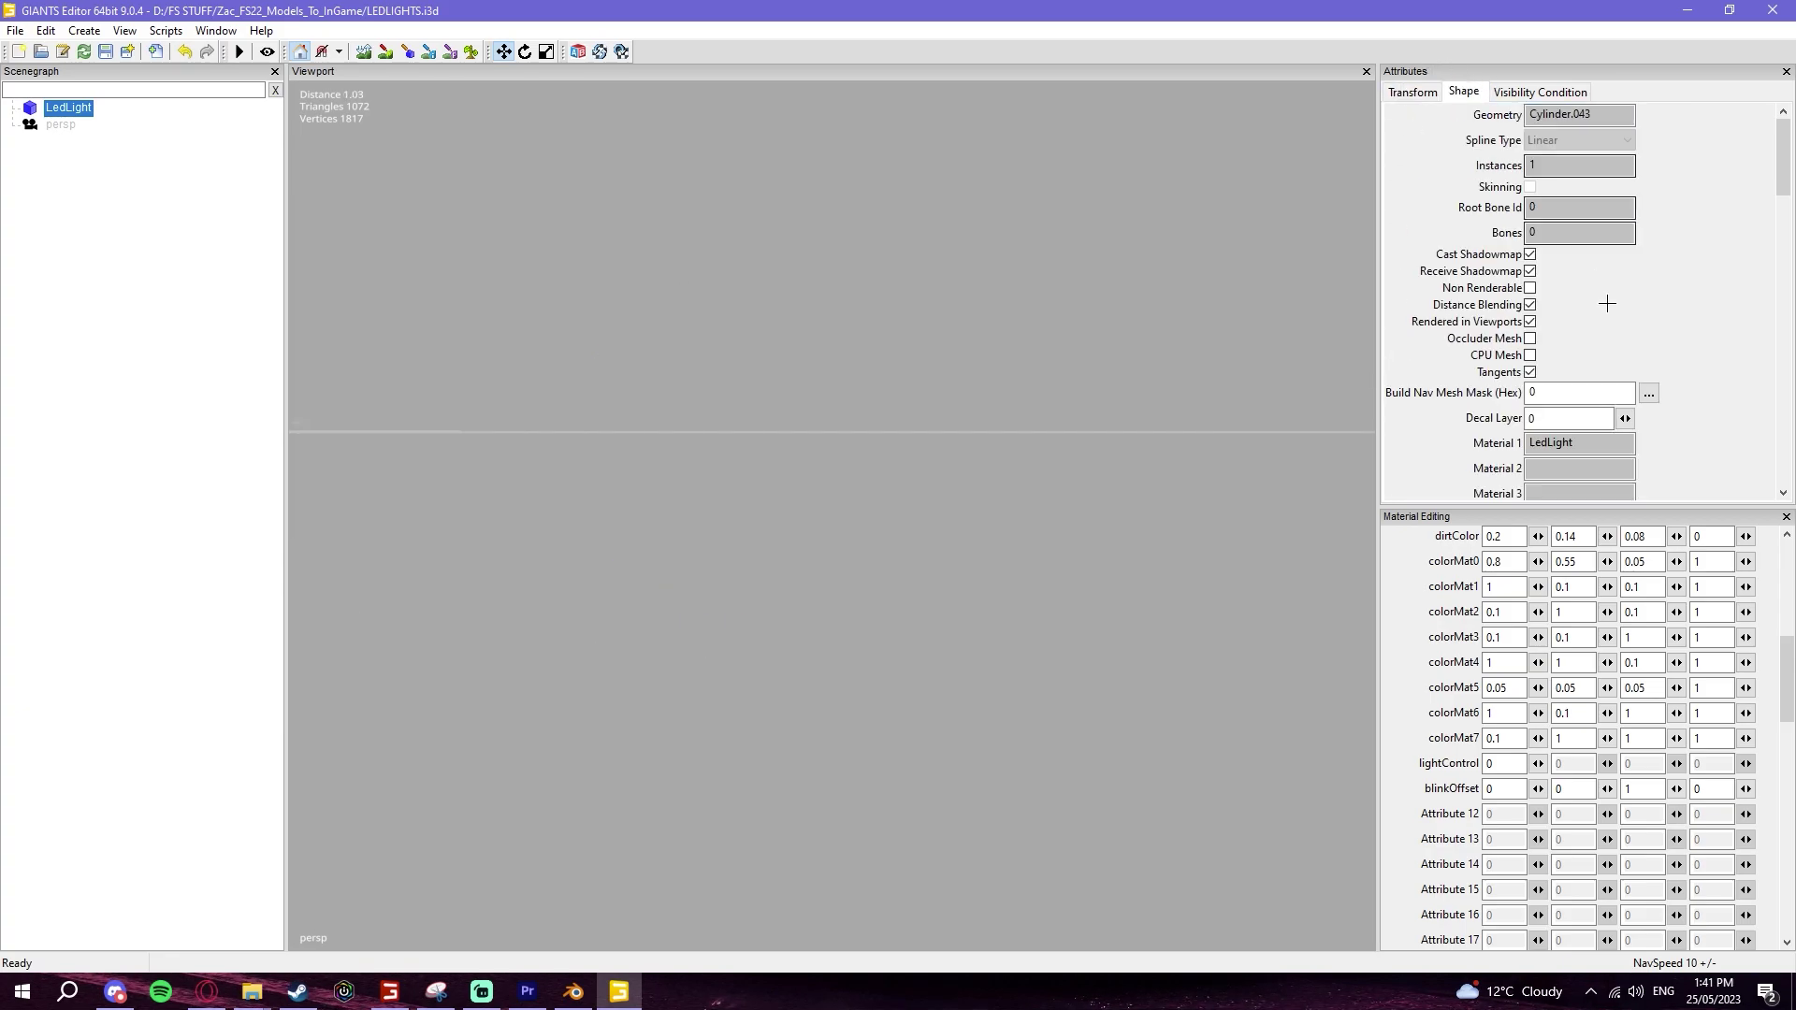
scroll(1460, 599, "up", 3)
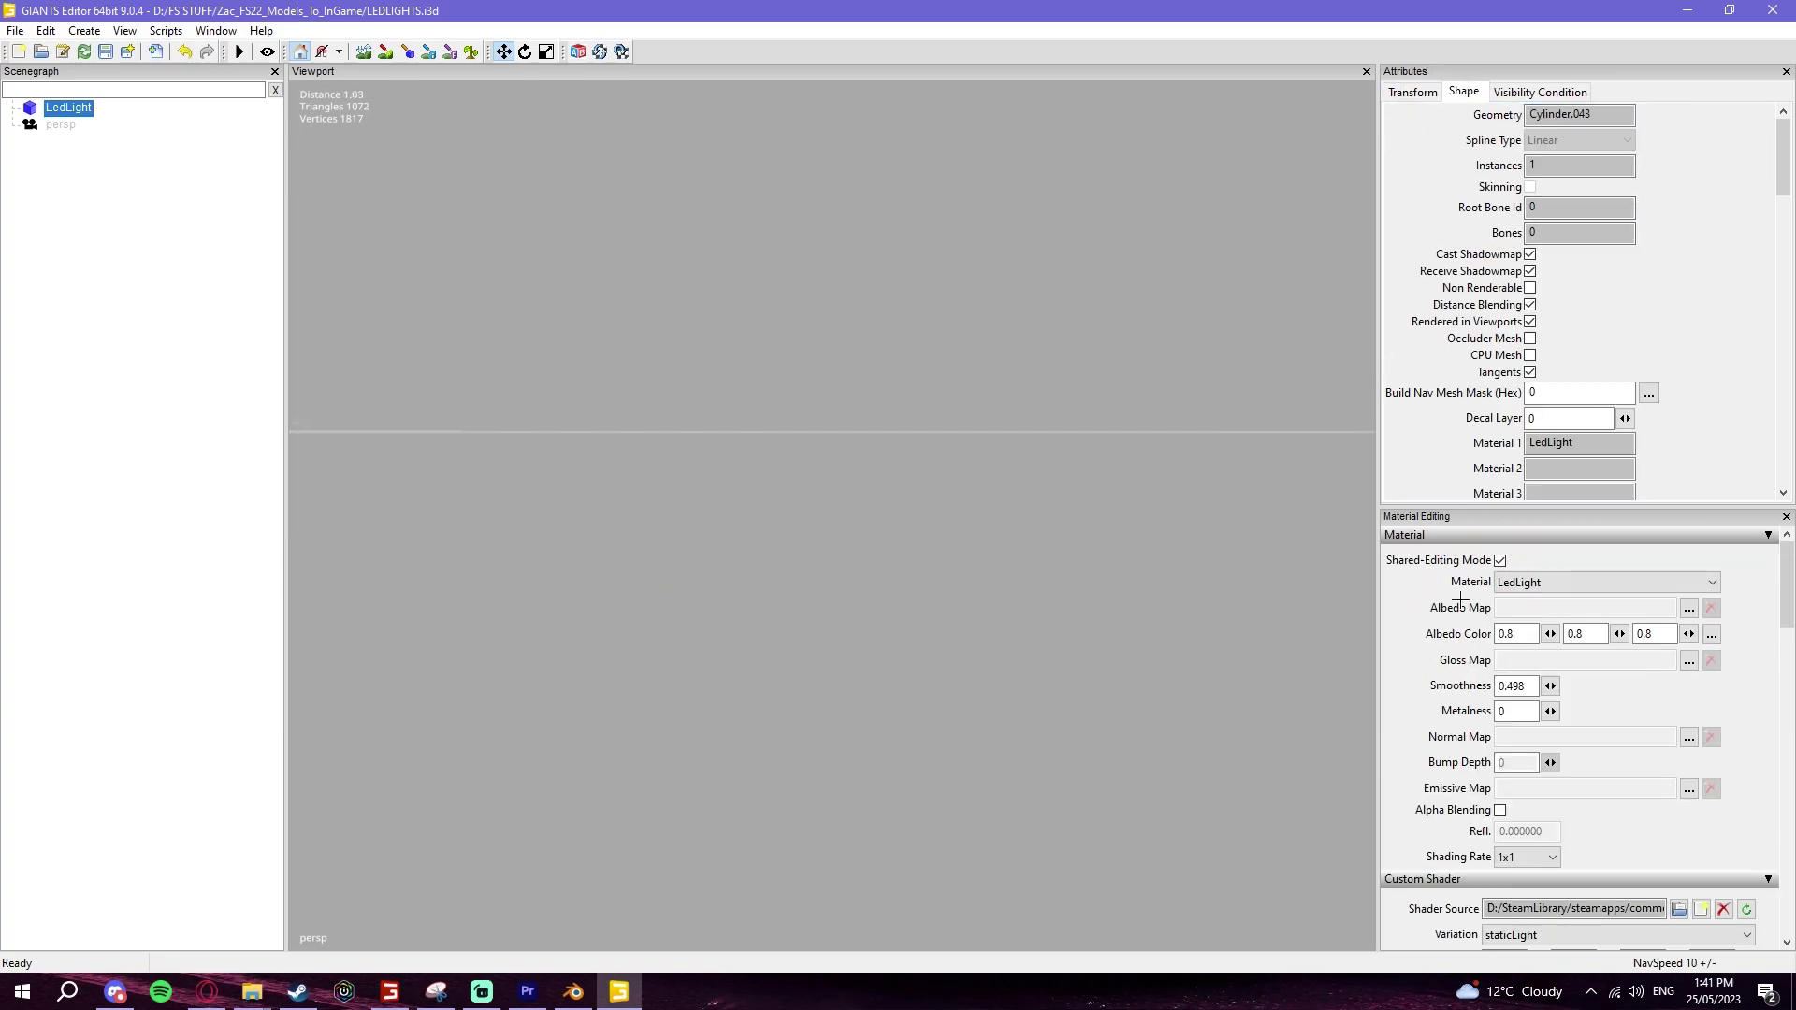
left_click(1687, 739)
left_click(747, 133)
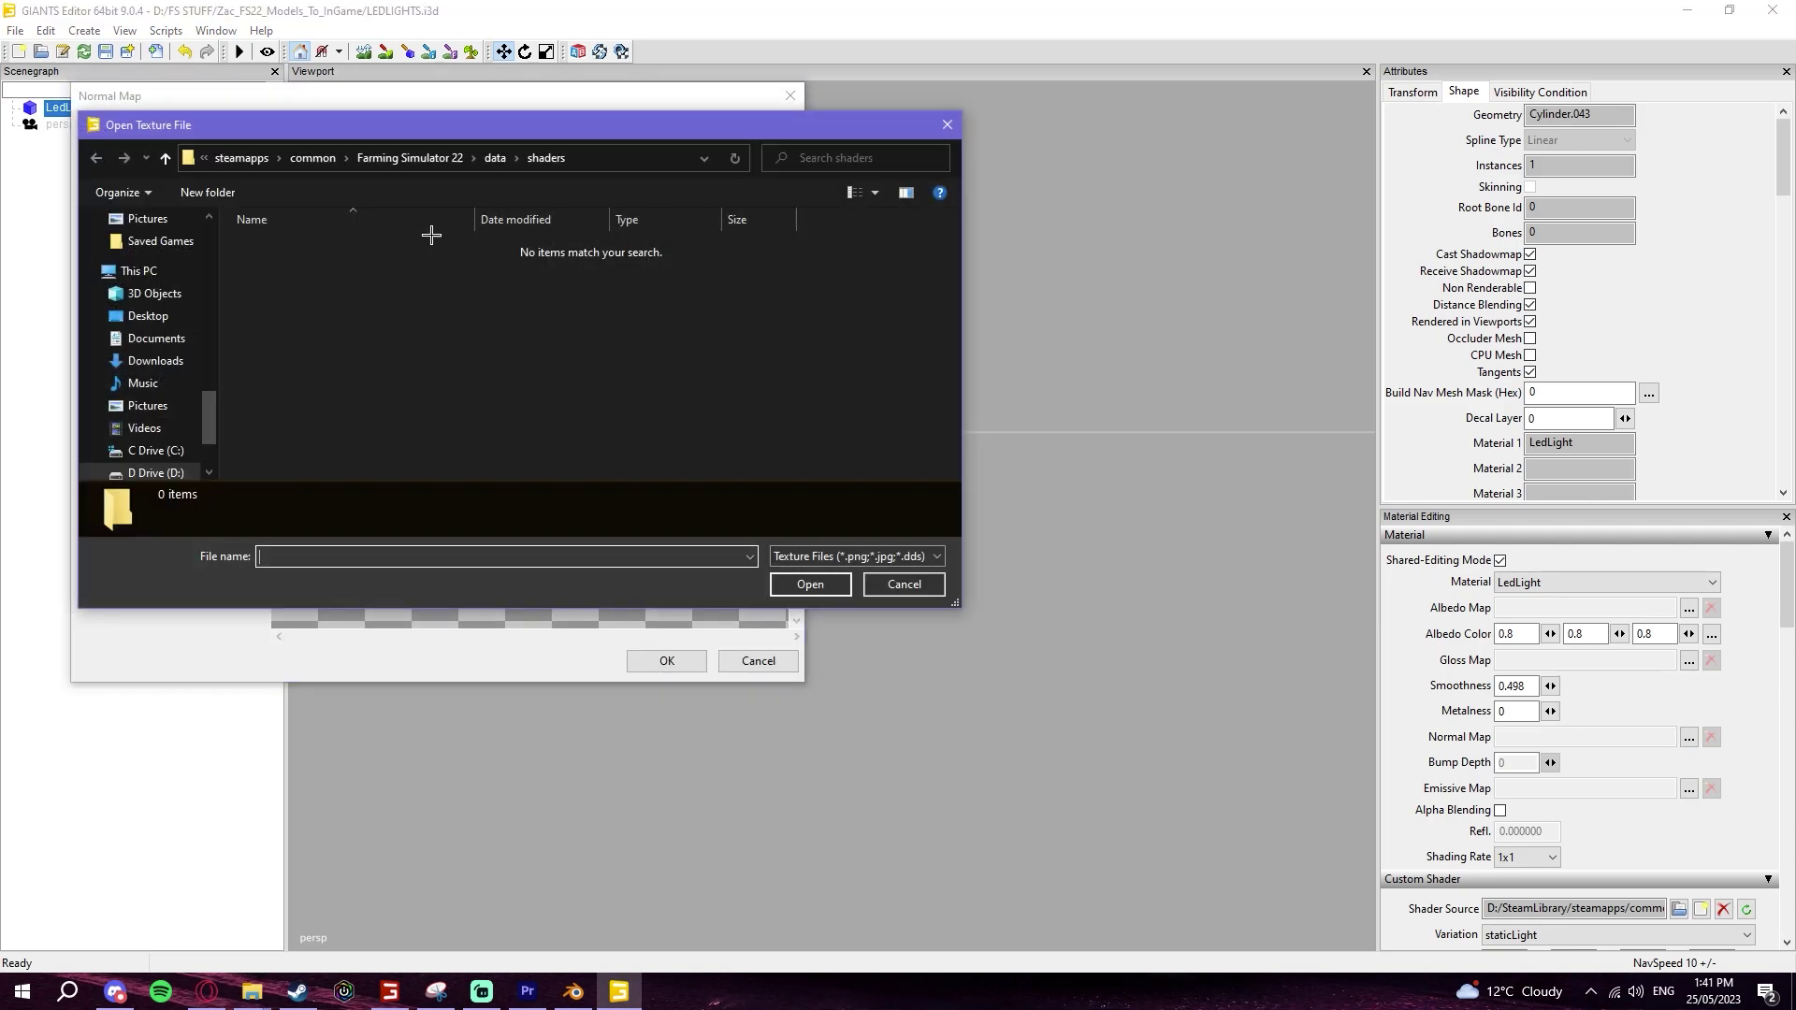
left_click(488, 158)
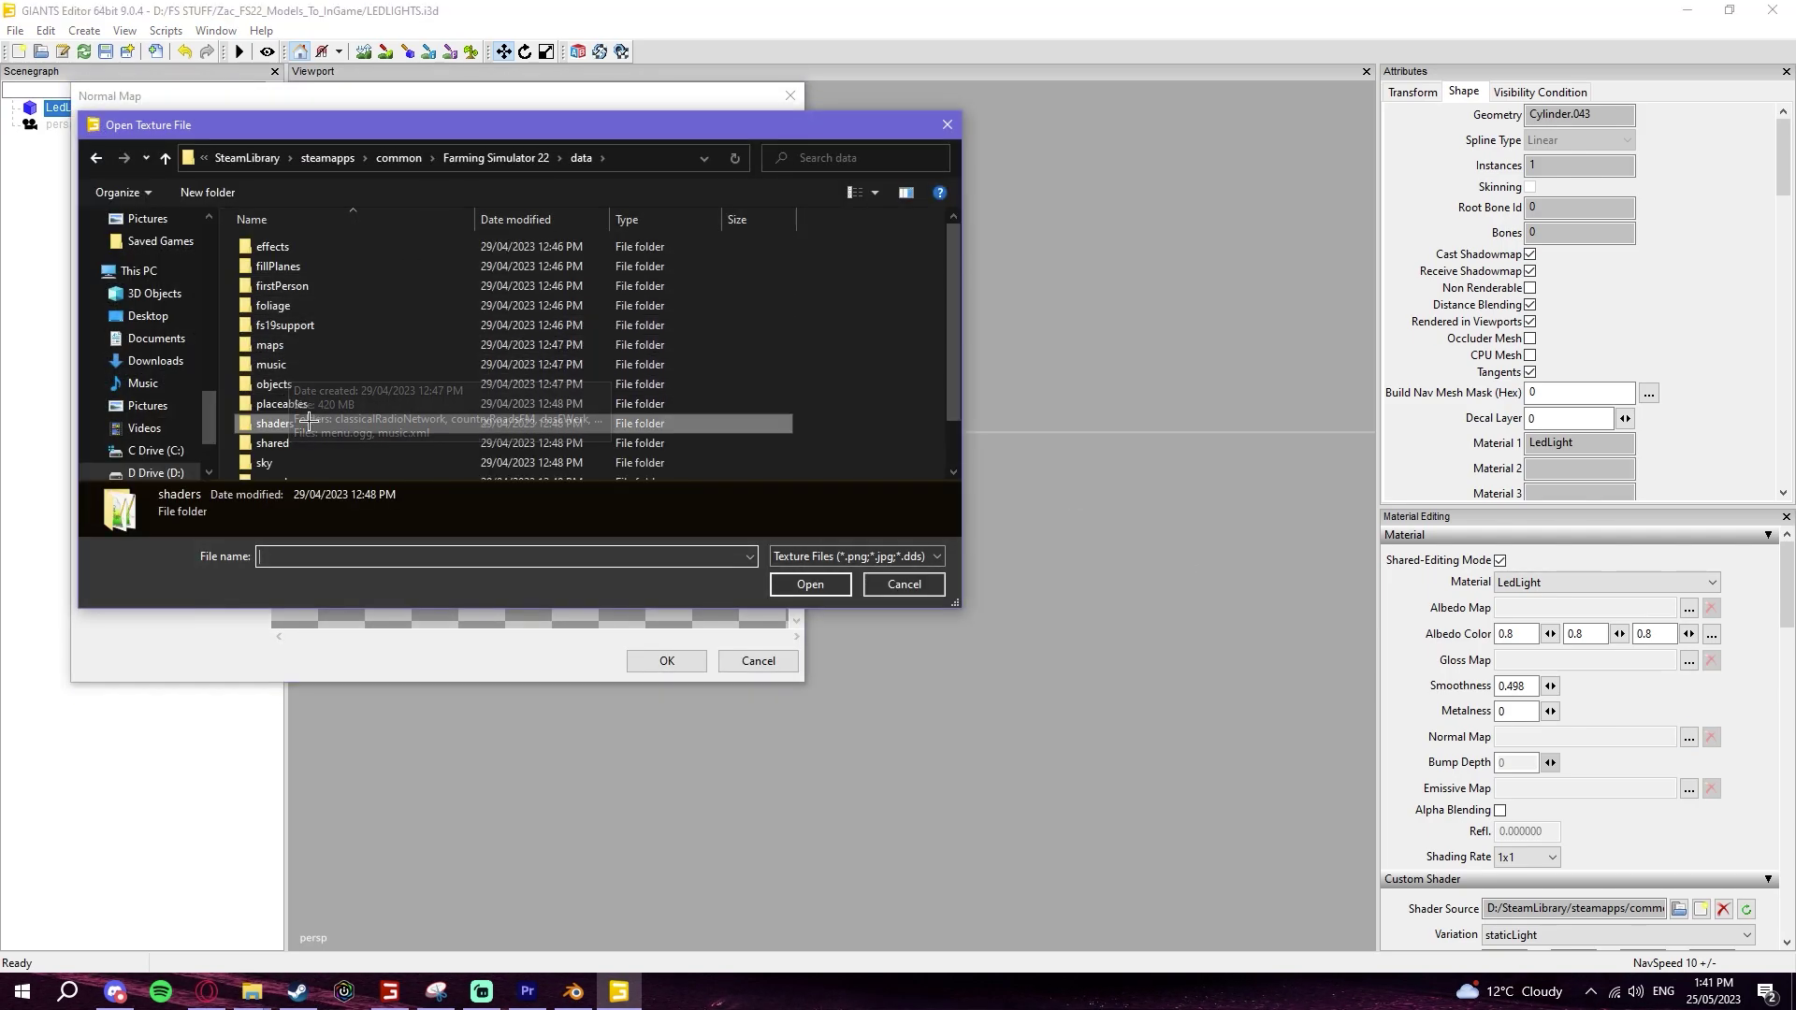
left_click(285, 442)
scroll(276, 425, "down", 1)
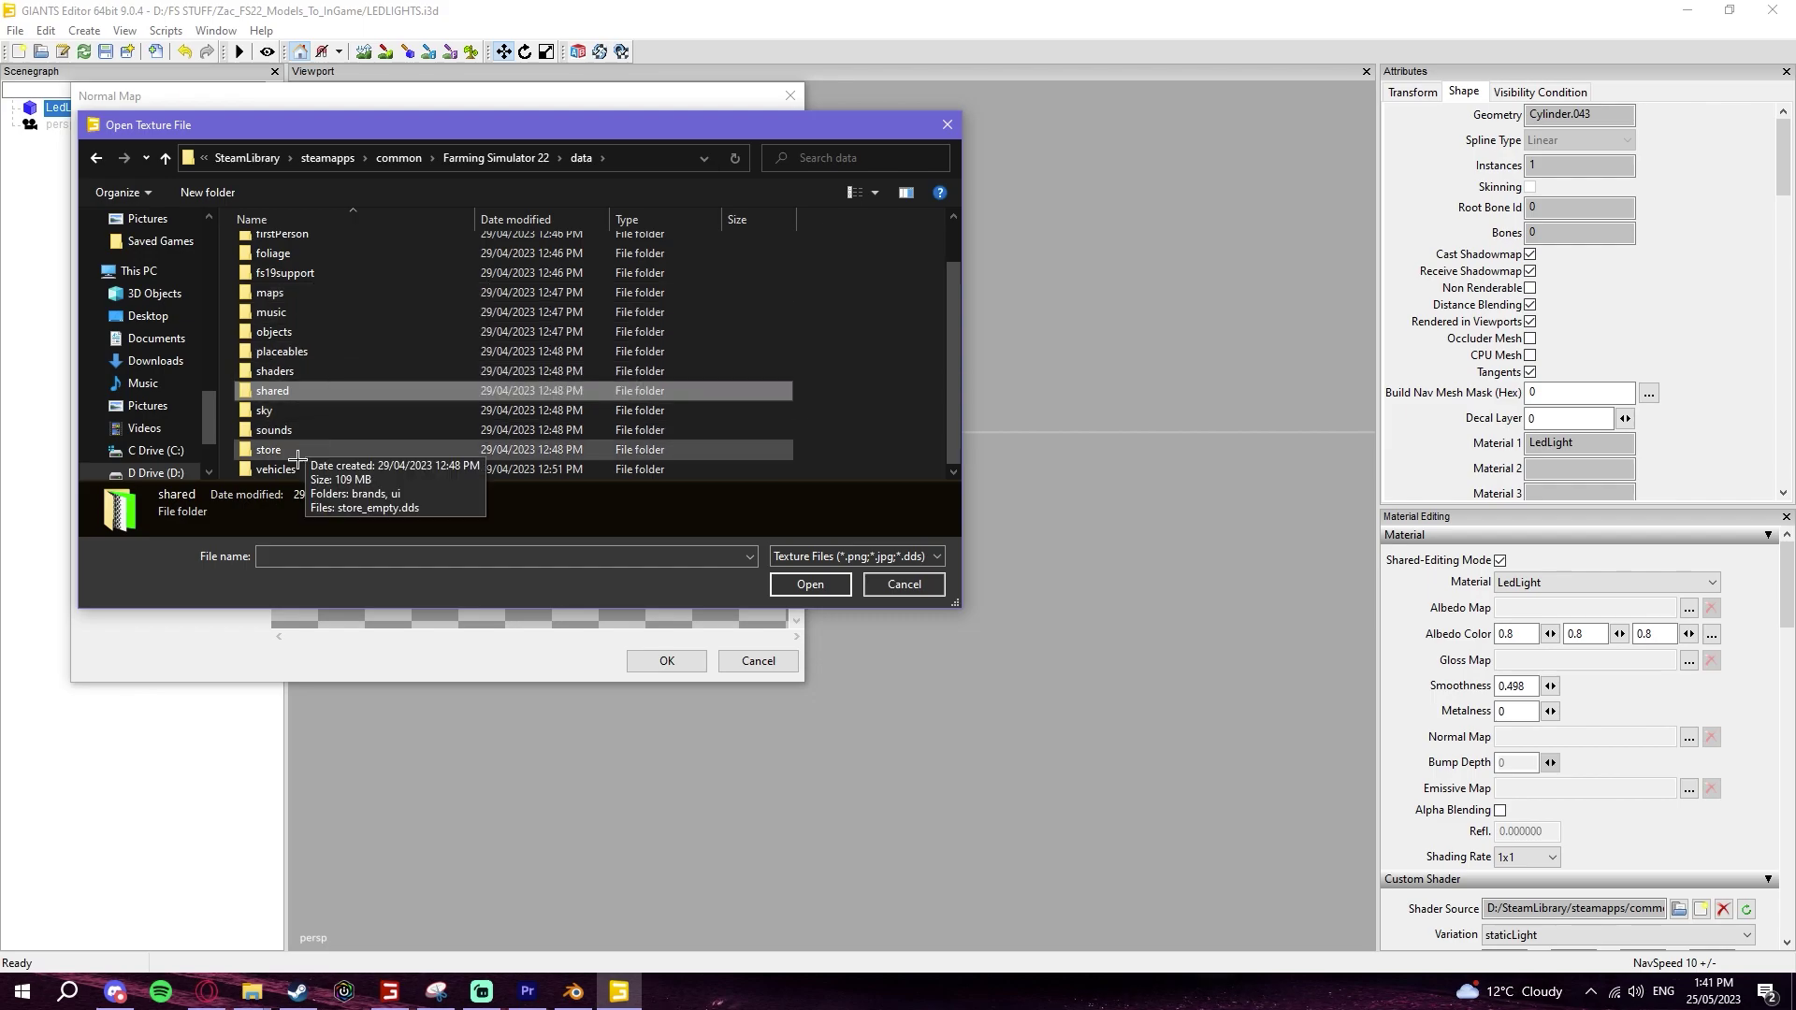
double_click(281, 391)
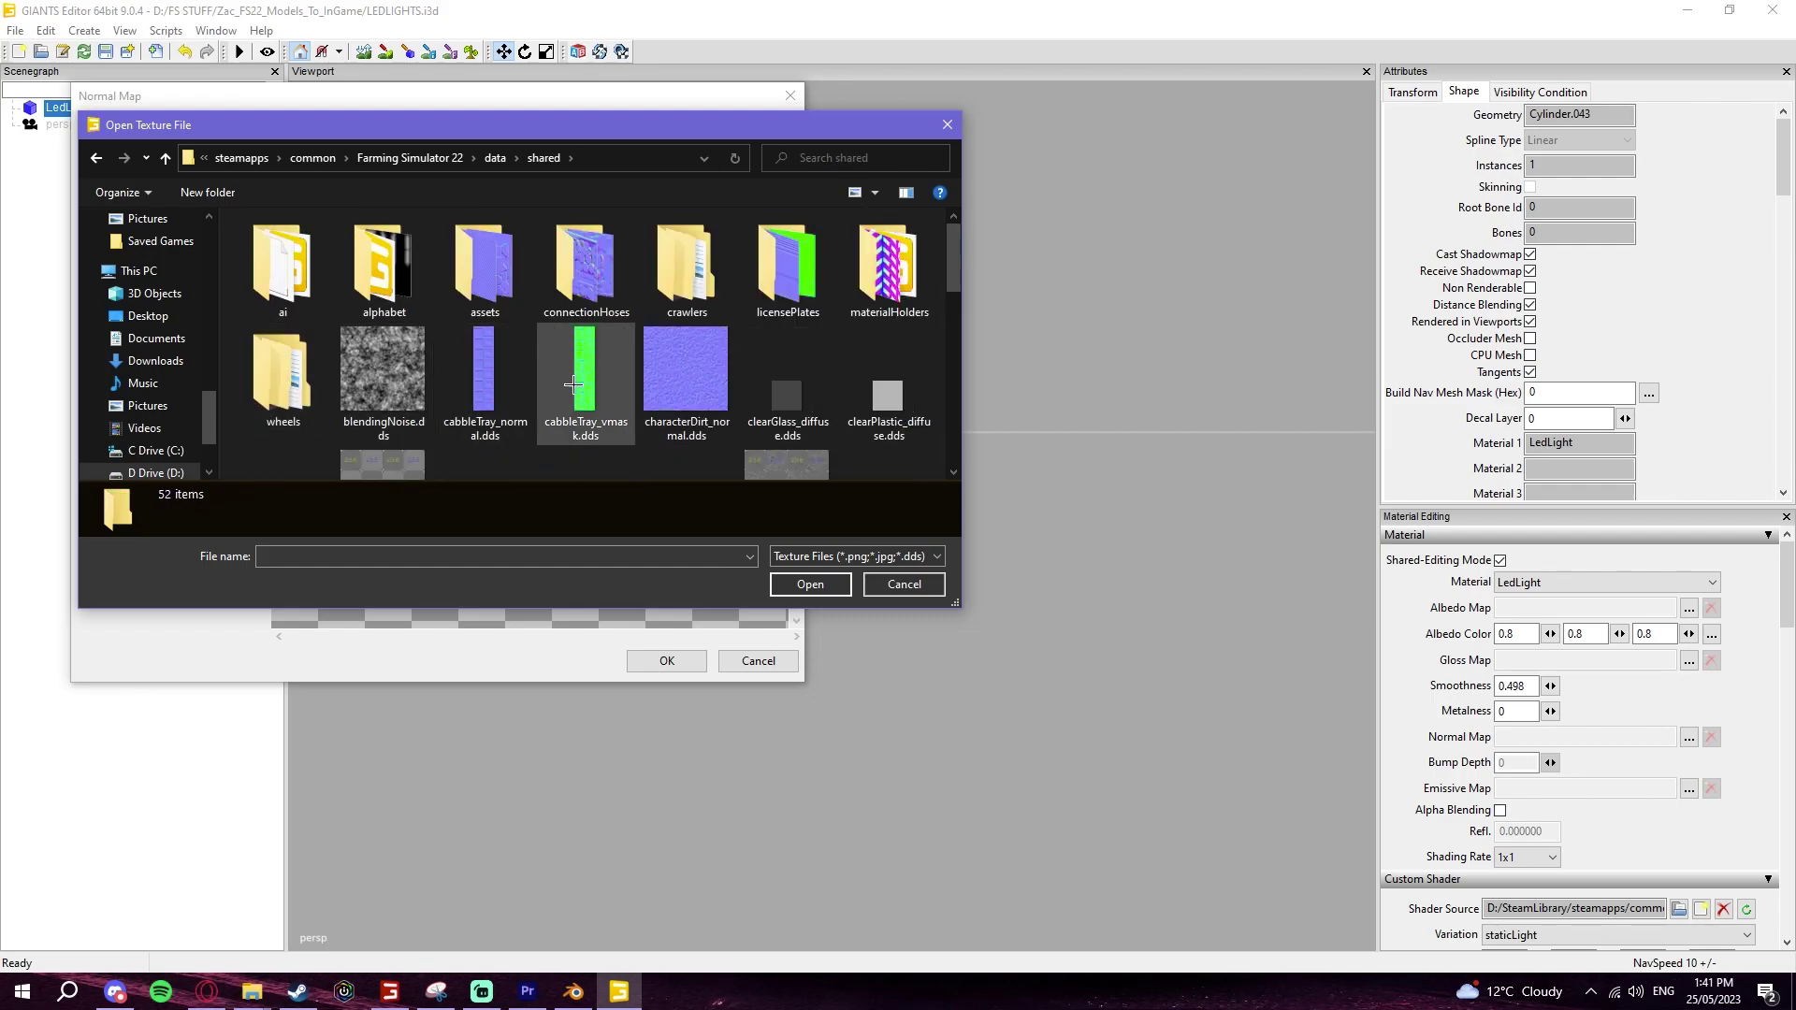
scroll(461, 363, "down", 1)
left_click(527, 447)
double_click(528, 447)
left_click(667, 661)
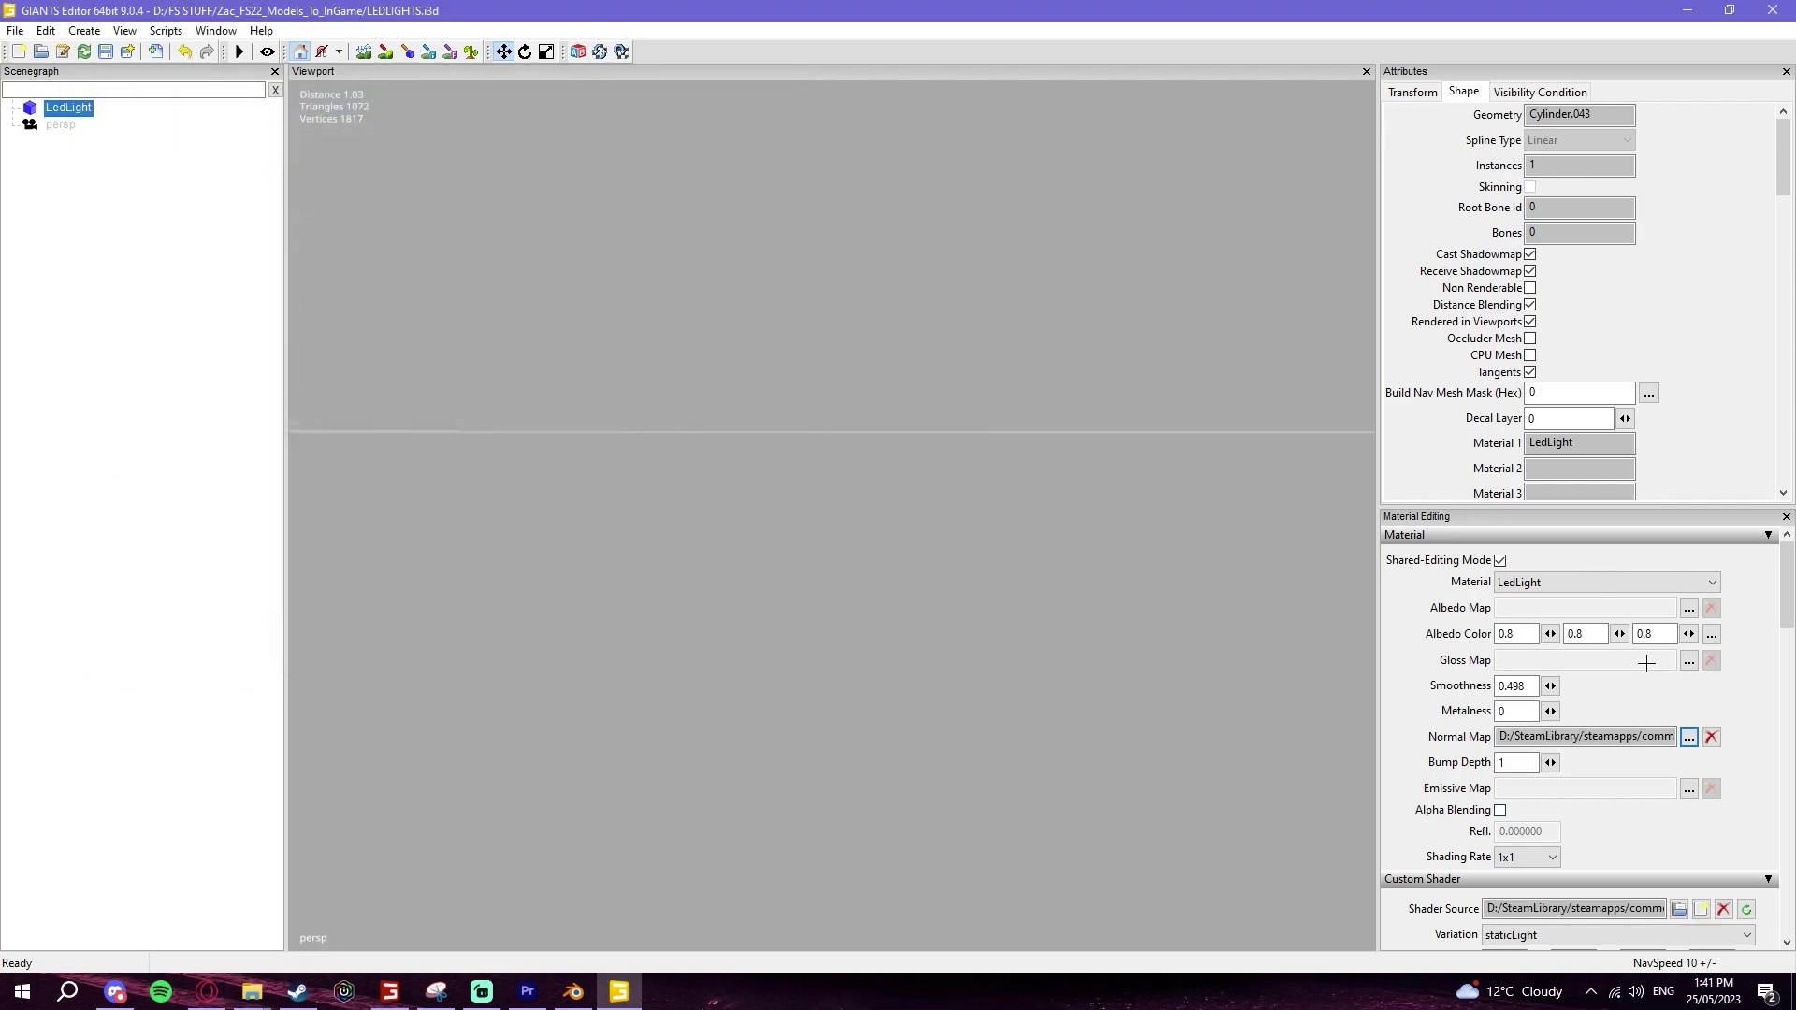
Step: Set the LedLight material's gloss map to default_specular.dds from the game's data/shared folder
left_click(1688, 661)
left_click(772, 142)
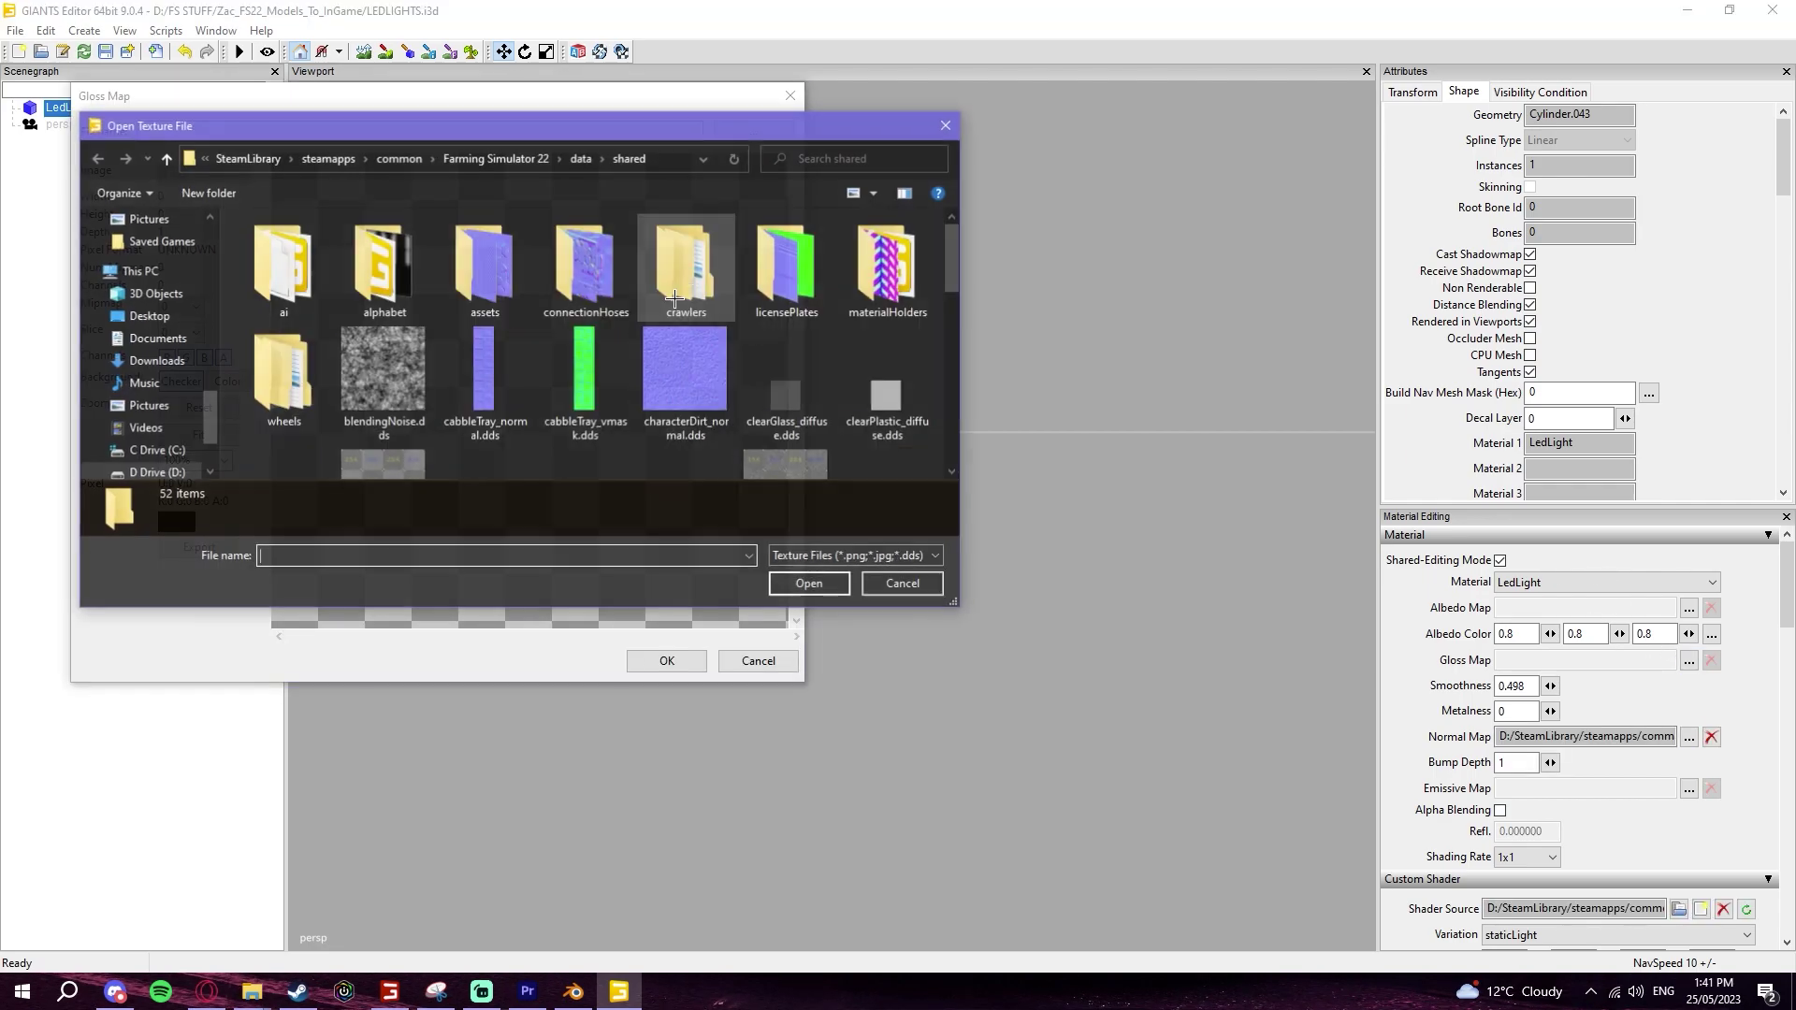
scroll(673, 285, "down", 3)
double_click(608, 313)
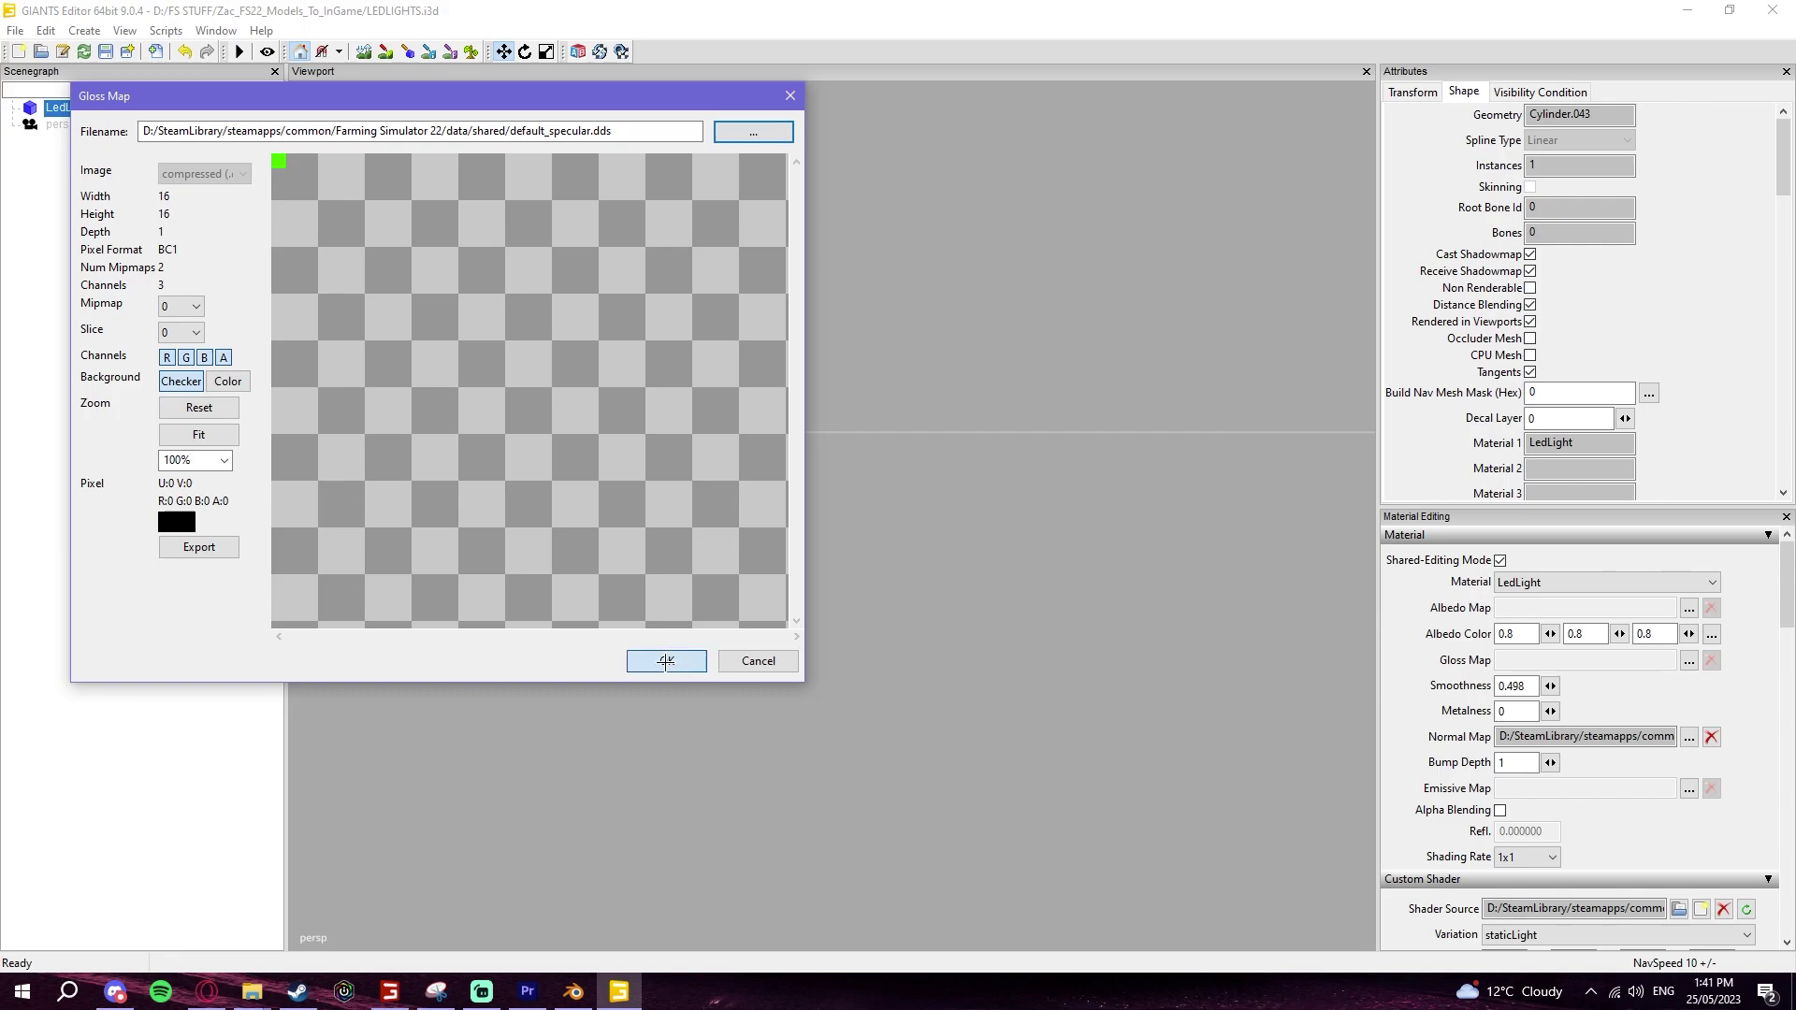
left_click(667, 660)
Step: Replace the LedLight material's gloss map with a texture from the FS_22_MODS_DO_NOT_DELETE folder
key("f")
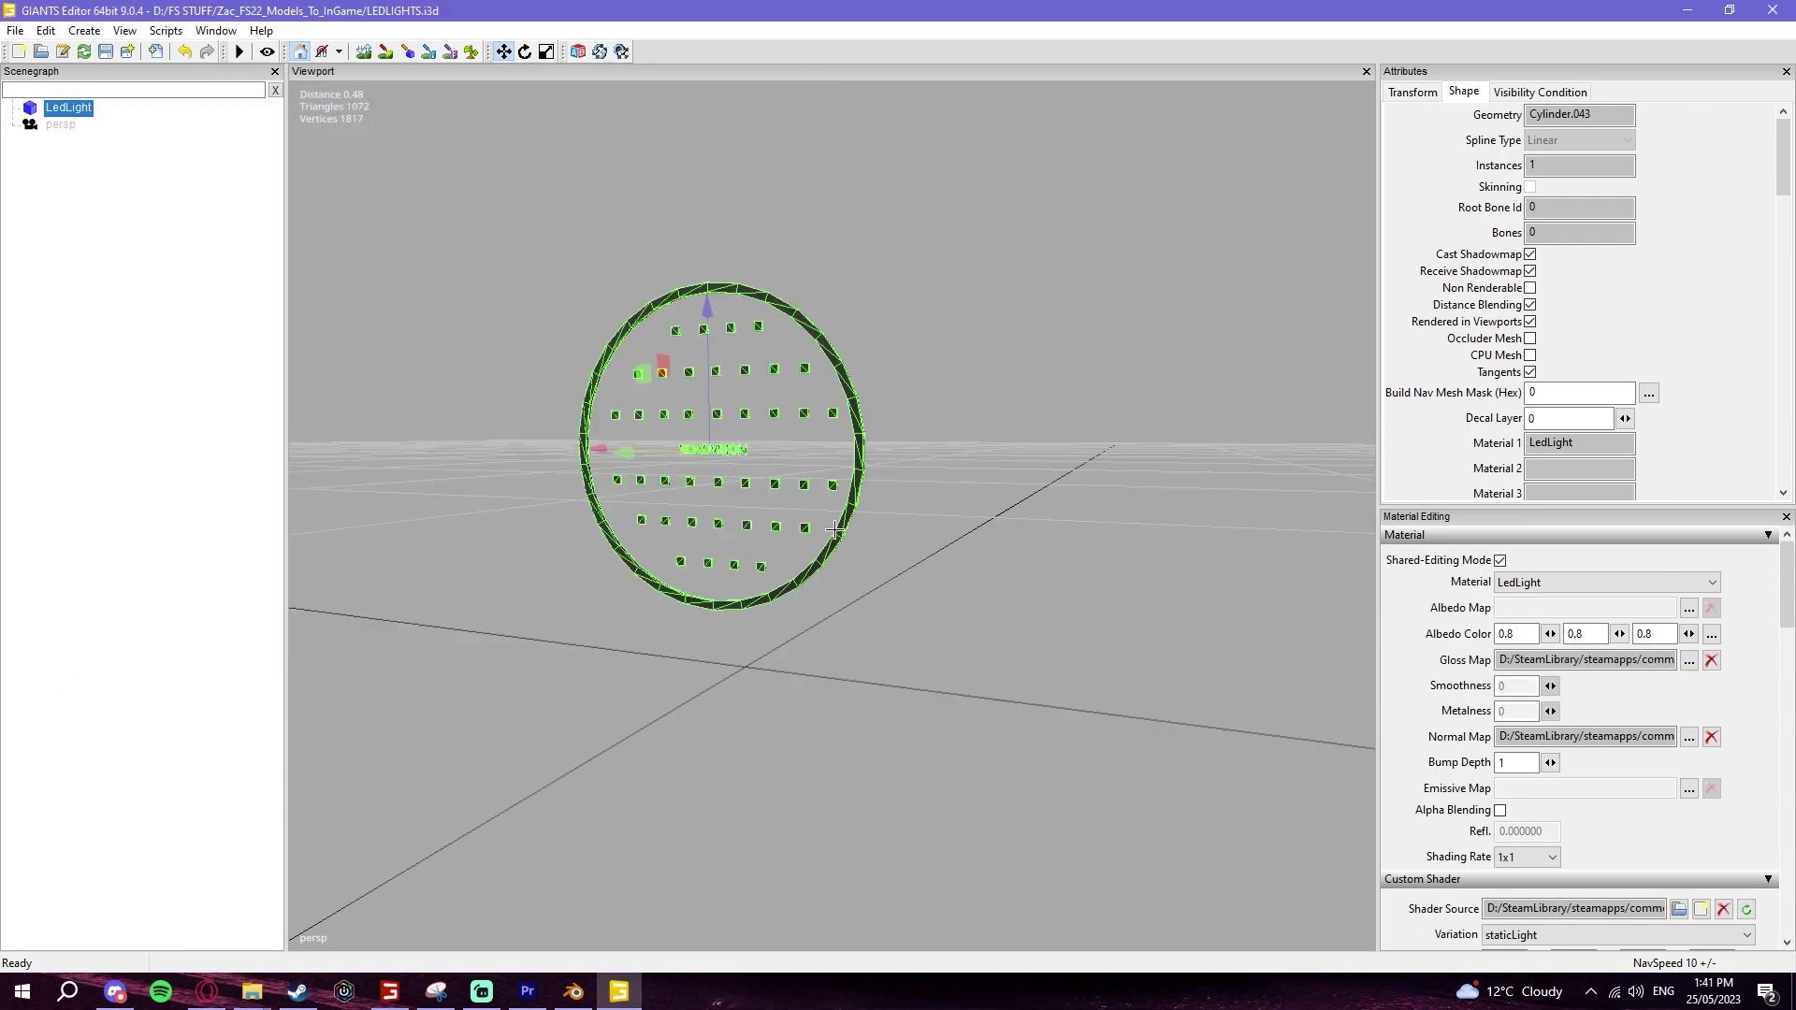
left_click_drag(947, 526, 1198, 500, "alt")
left_click_drag(727, 578, 1132, 535, "alt")
left_click_drag(789, 537, 1215, 658, "alt")
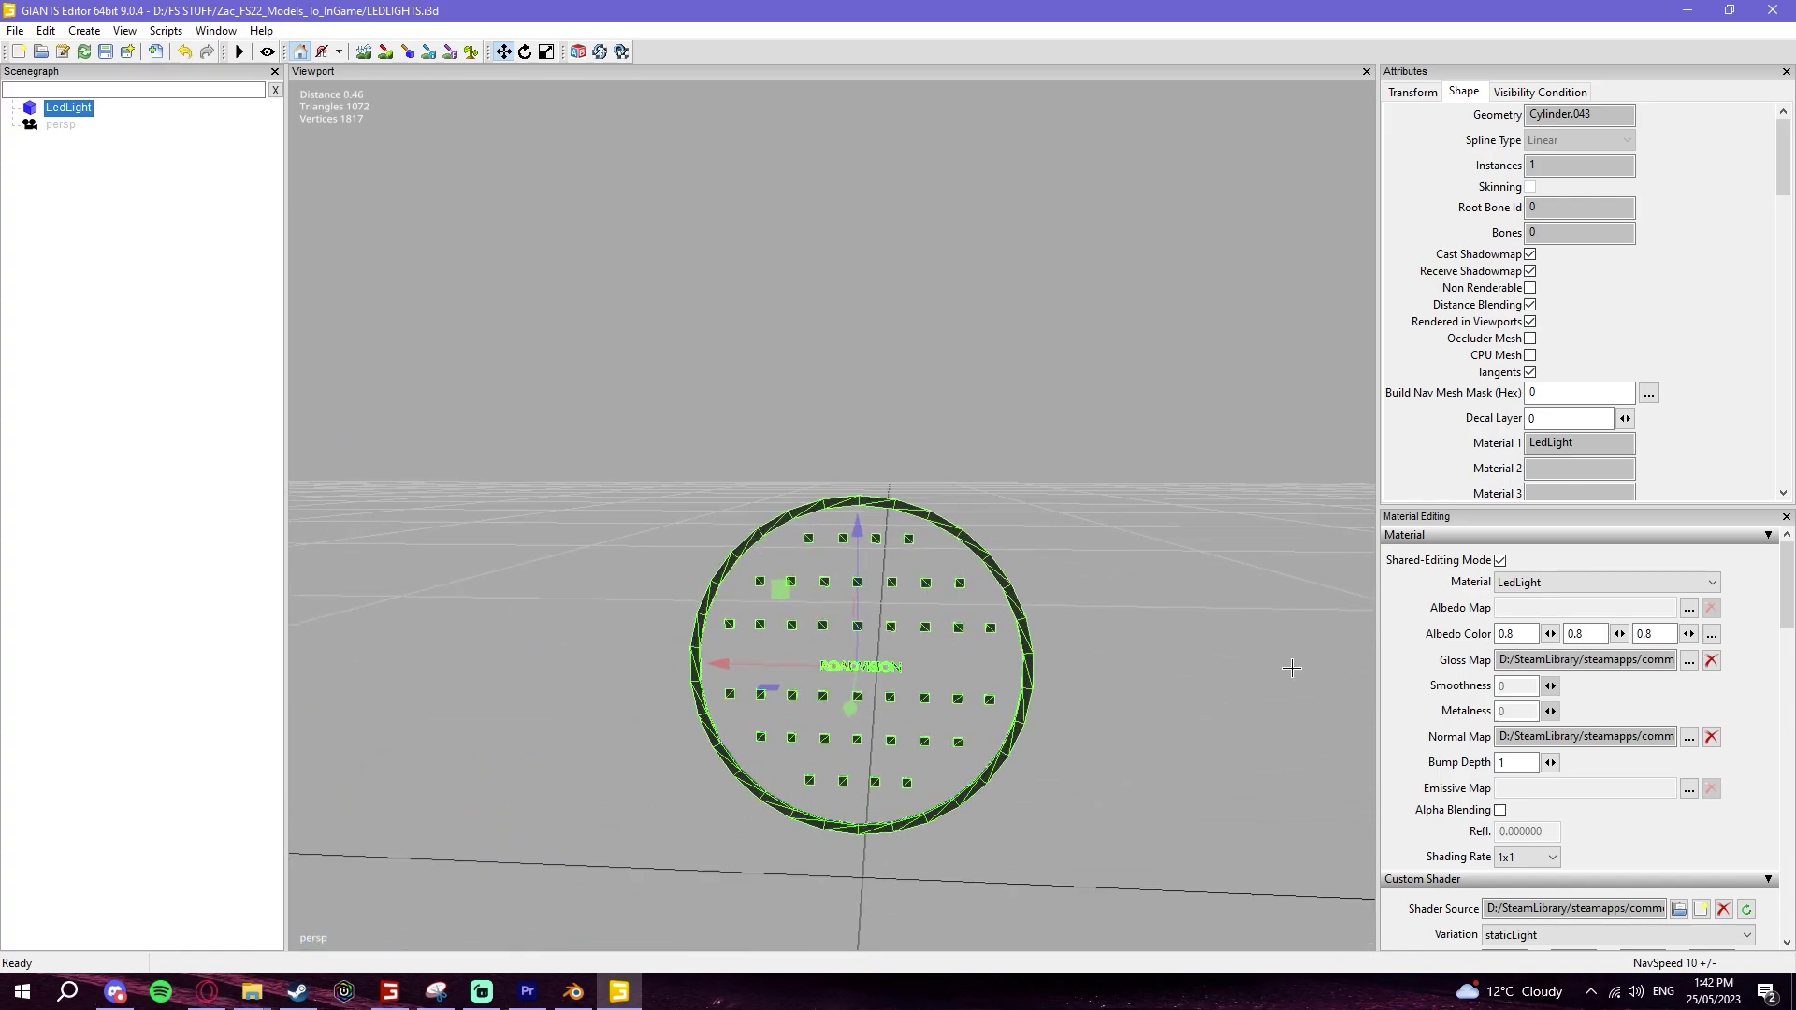
scroll(1438, 864, "down", 4)
scroll(1508, 642, "up", 3)
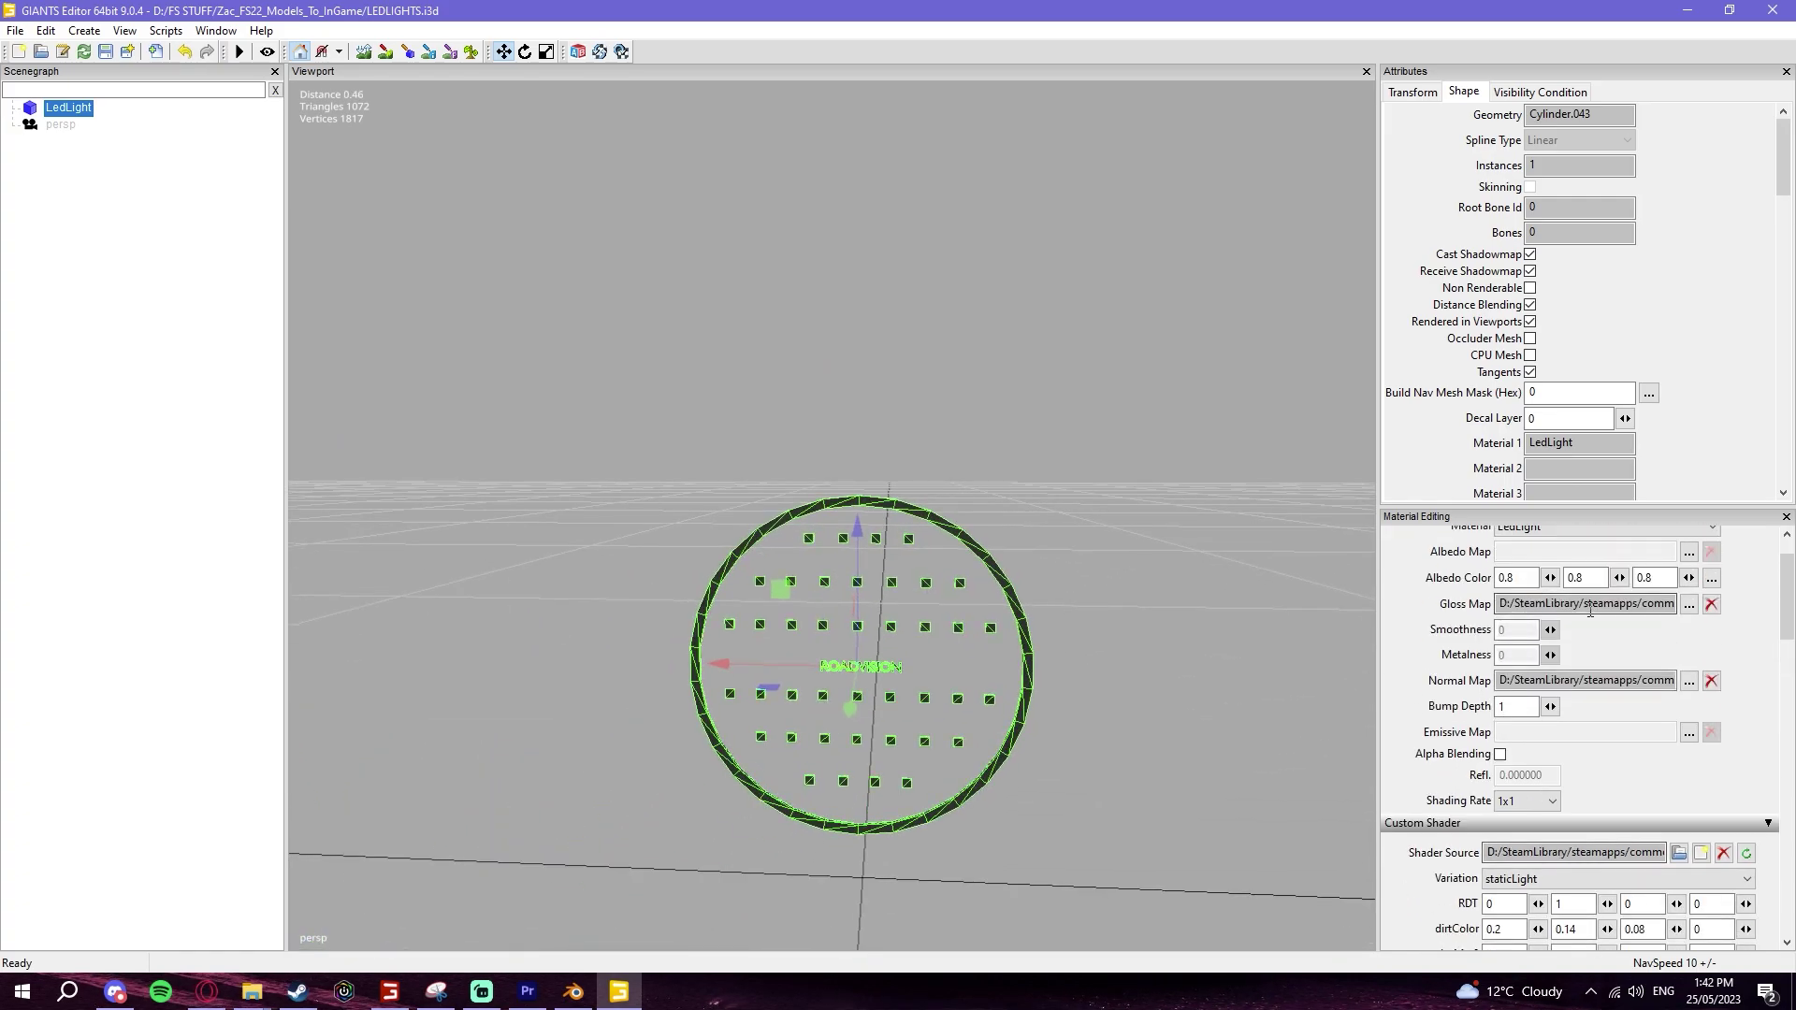
left_click(1688, 603)
left_click(763, 140)
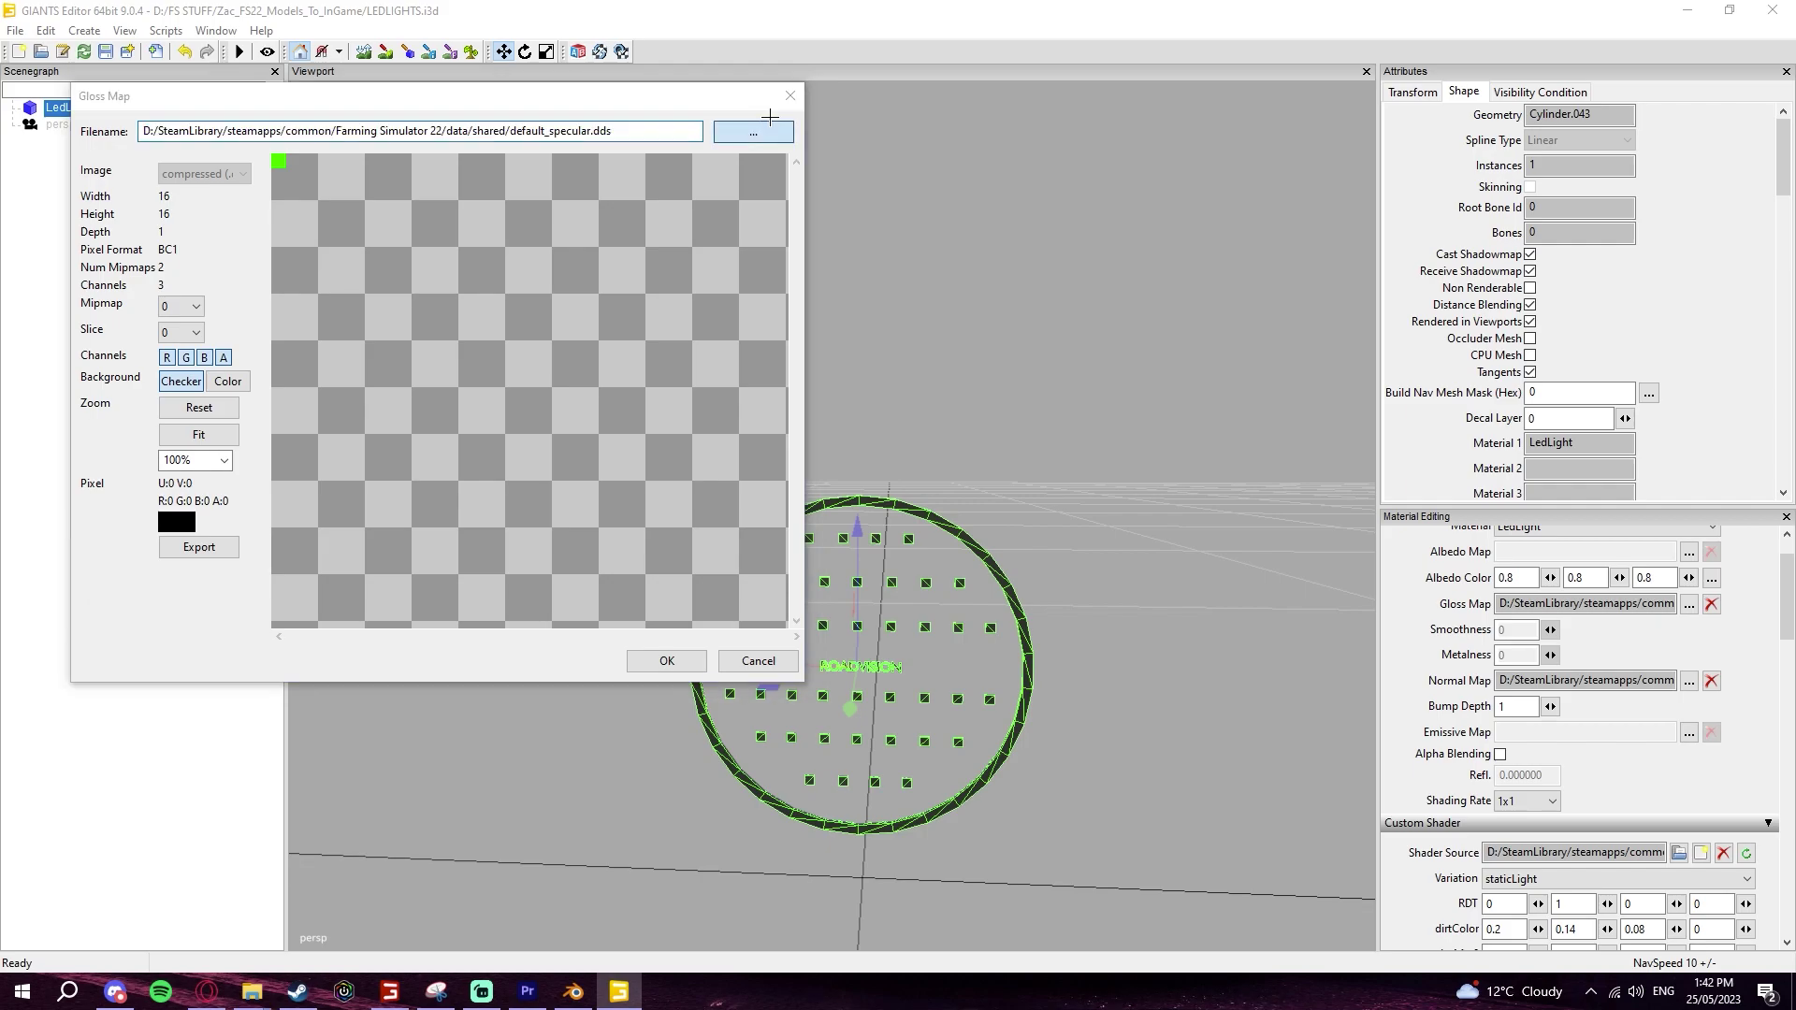
scroll(177, 328, "down", 10)
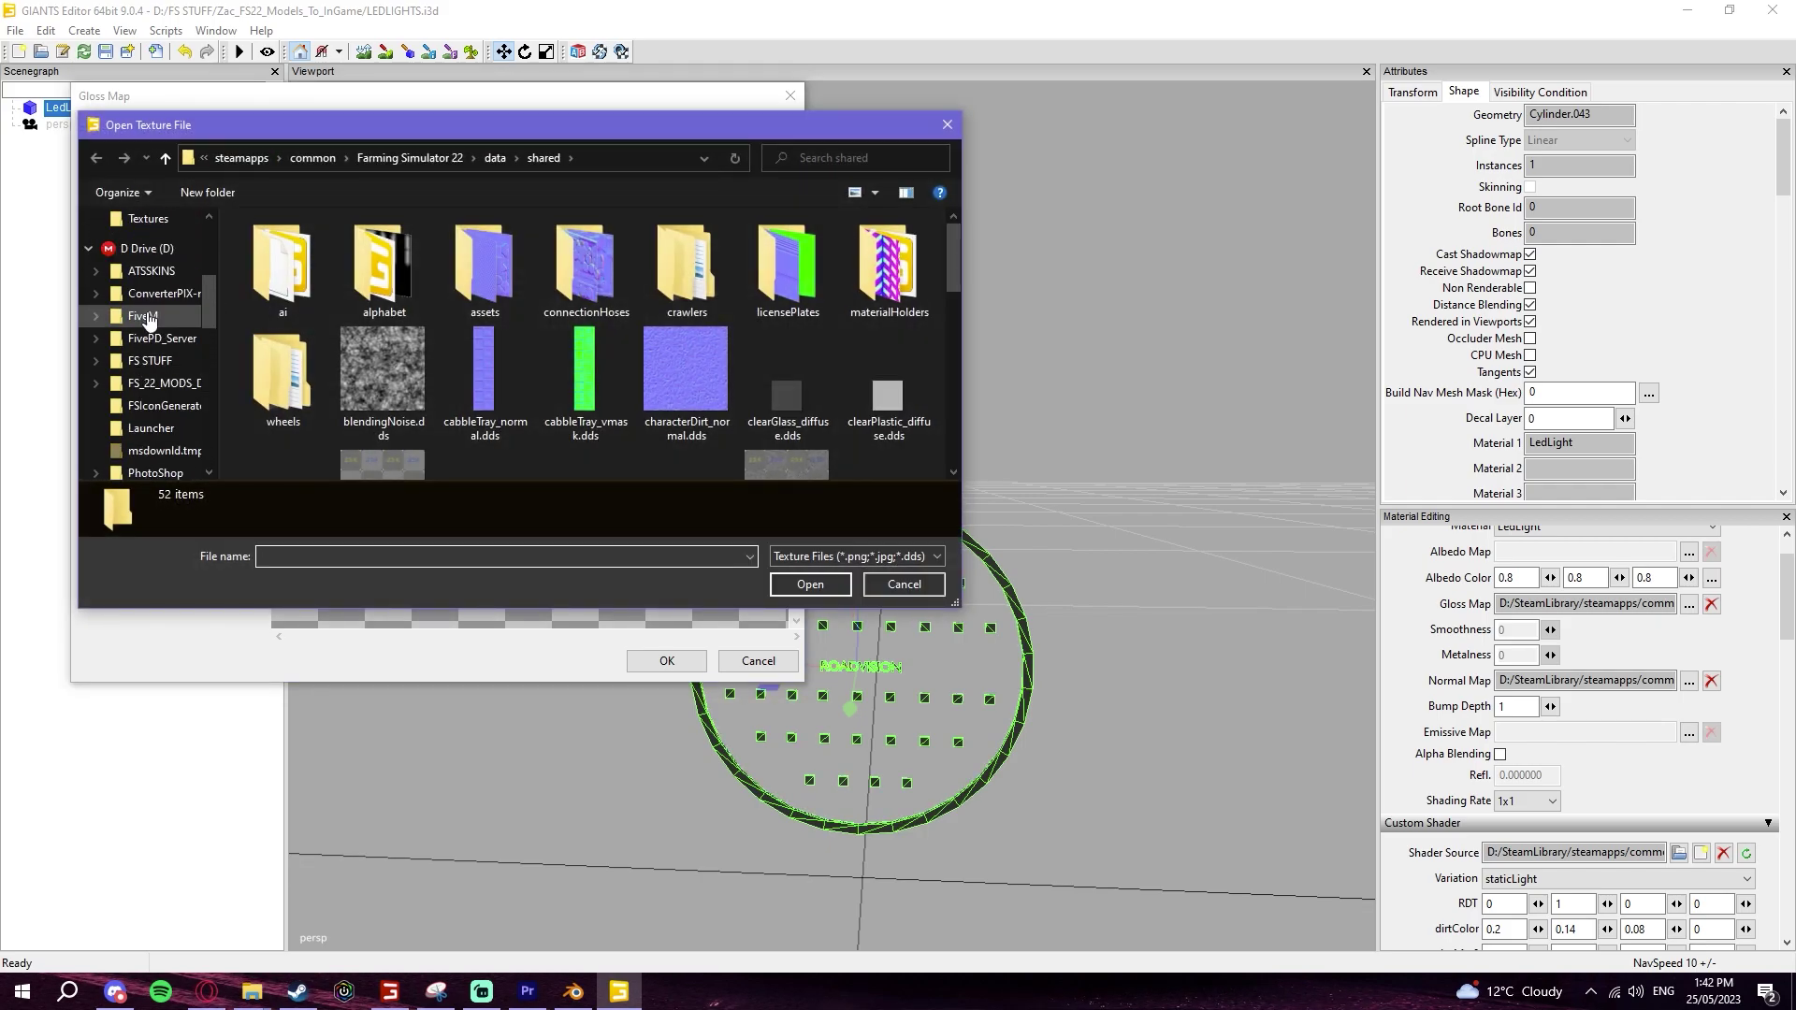
scroll(156, 352, "up", 1)
left_click(148, 285)
scroll(388, 341, "down", 3)
scroll(388, 341, "up", 2)
double_click(374, 370)
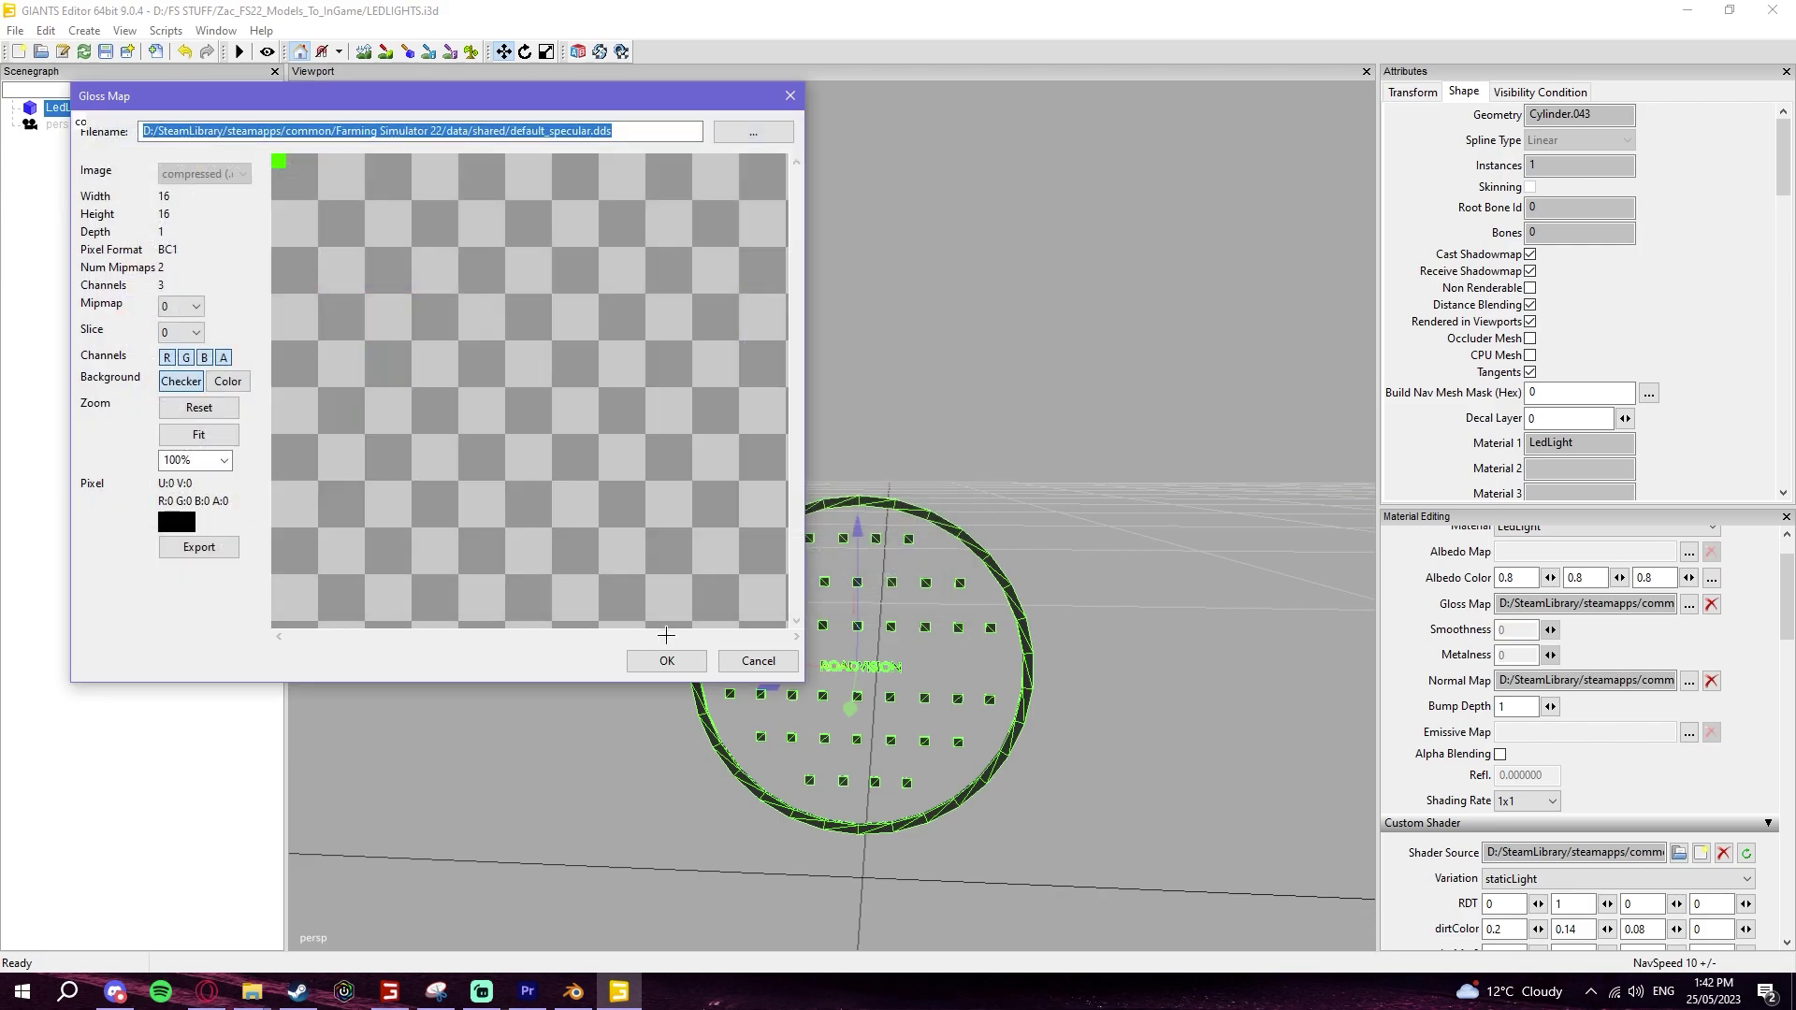
left_click(658, 659)
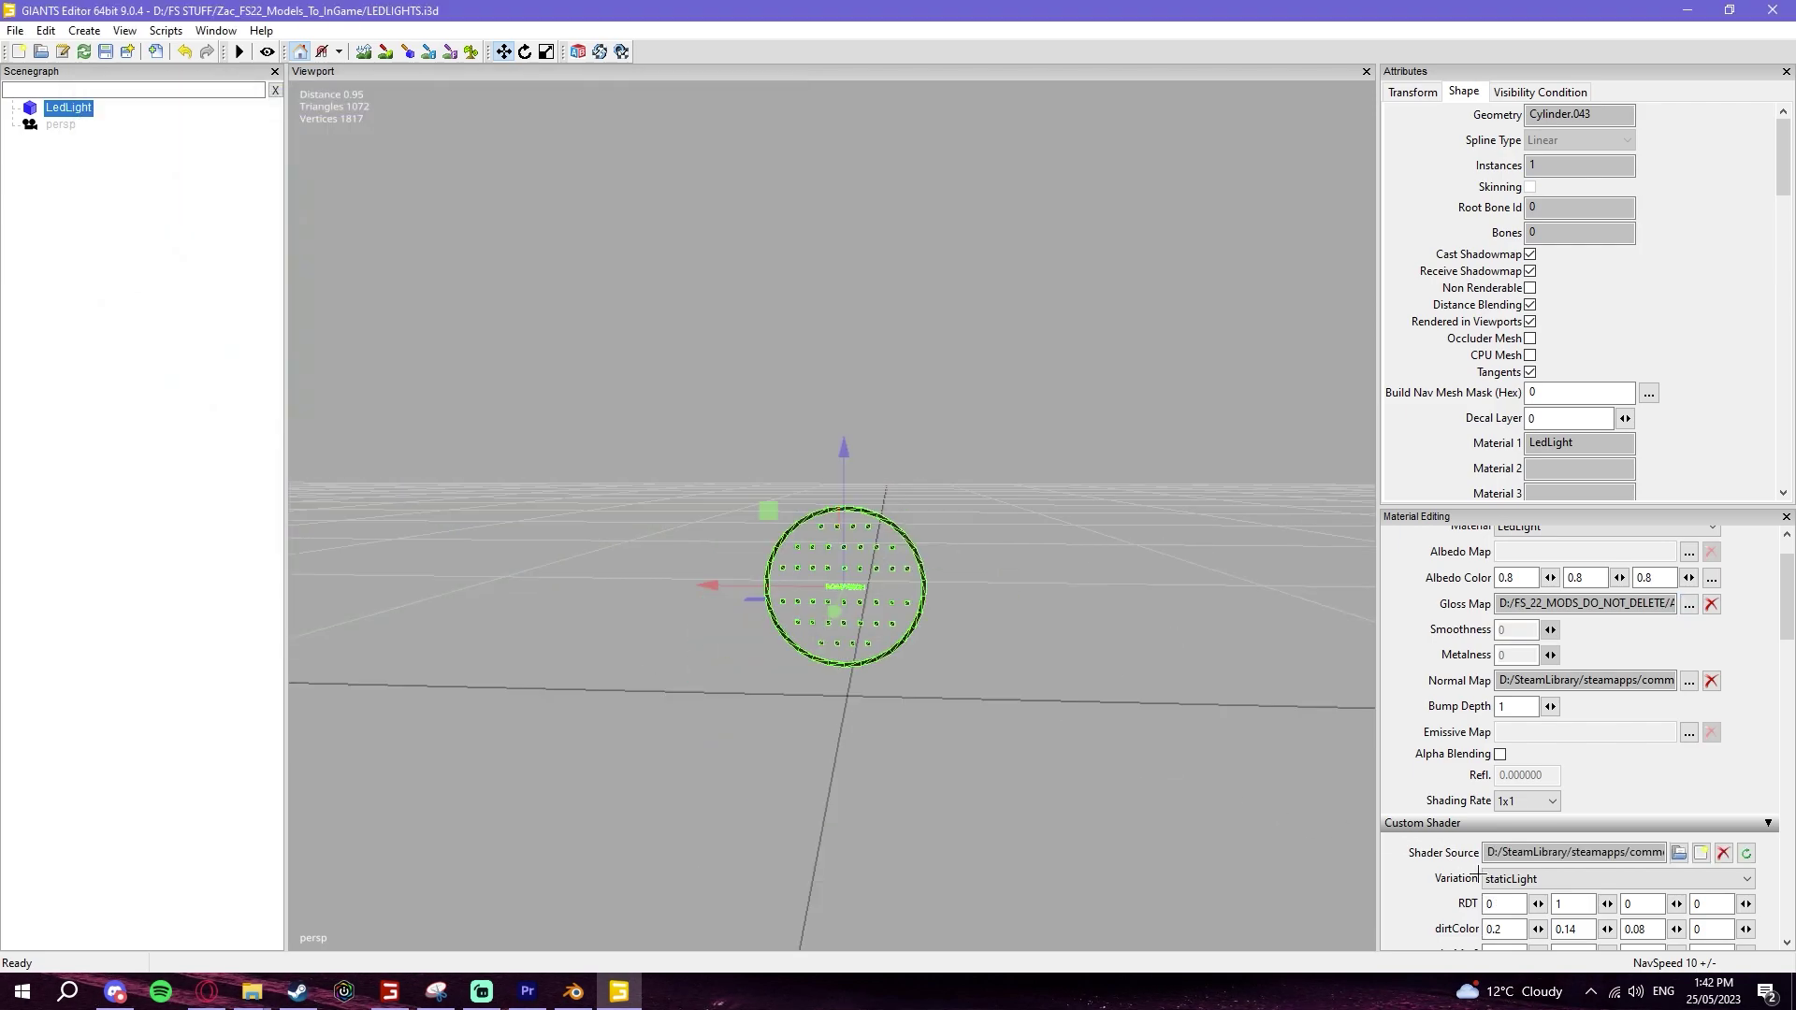
Step: Set LedLight's lightControl shader parameter to 200 and inspect the glowing light model
left_click_drag(604, 632, 926, 589, "alt")
scroll(537, 606, "down", 5)
scroll(1431, 813, "down", 5)
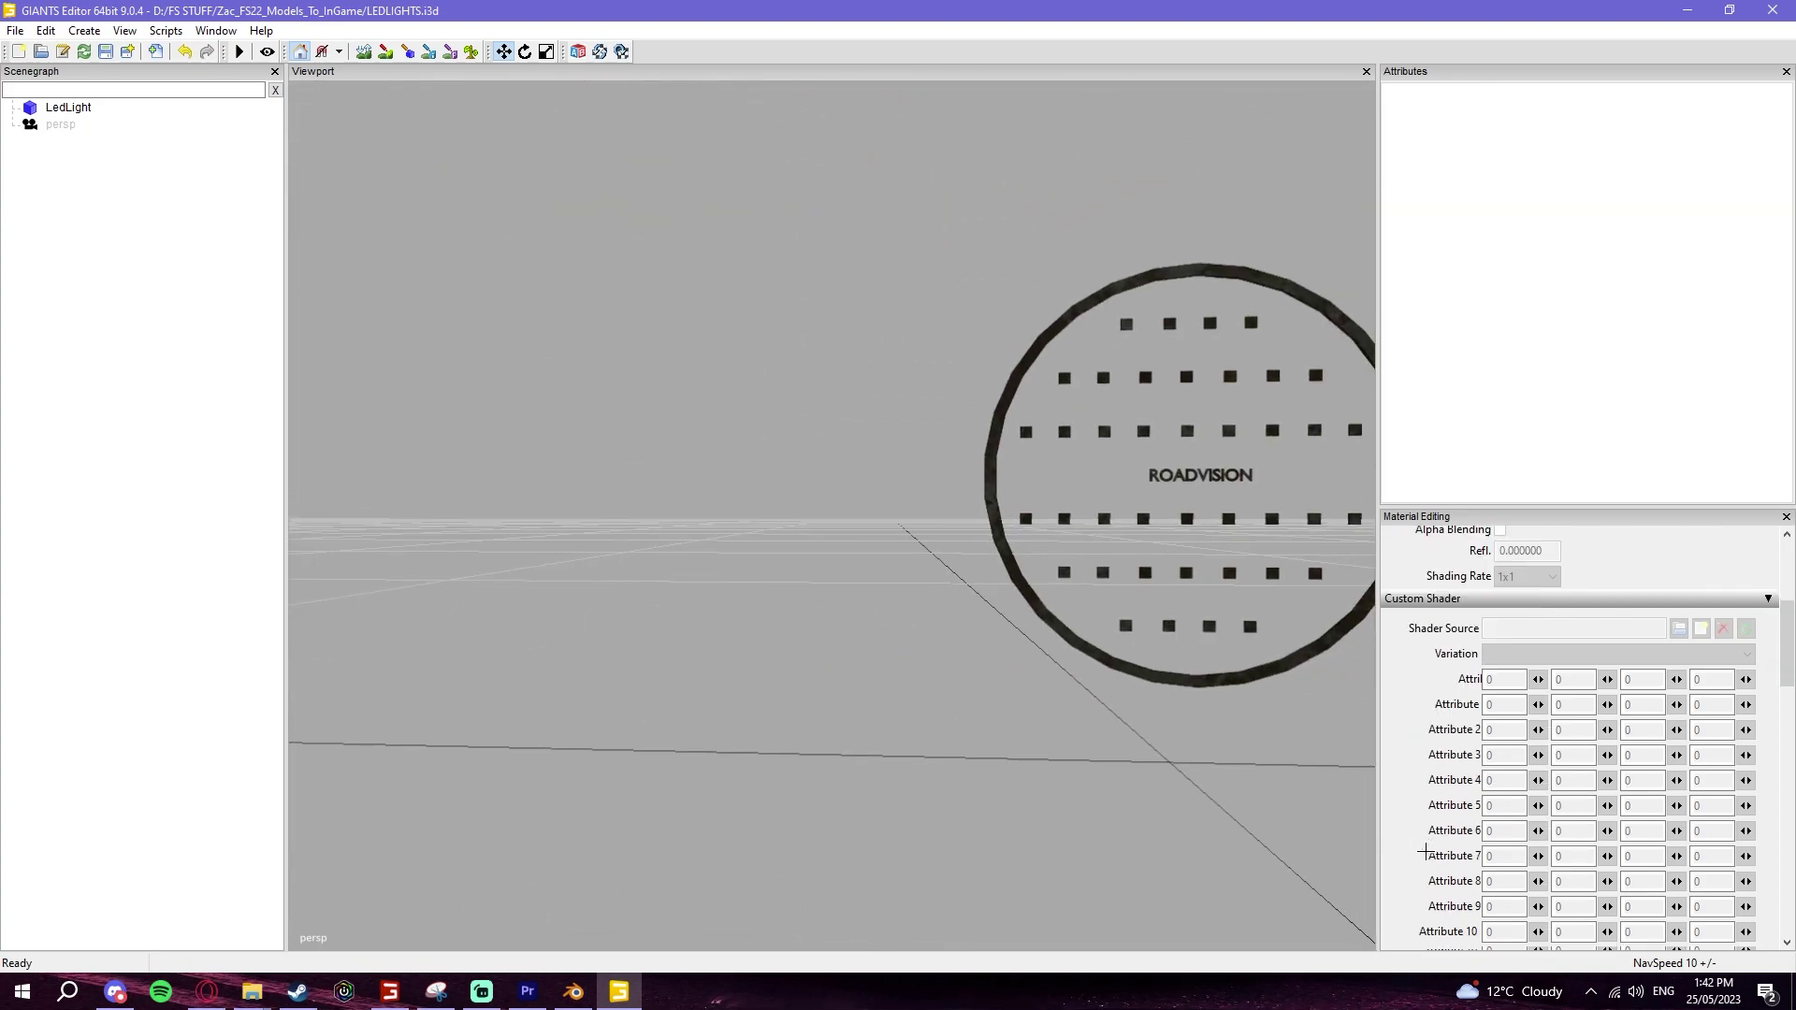
left_click(69, 111)
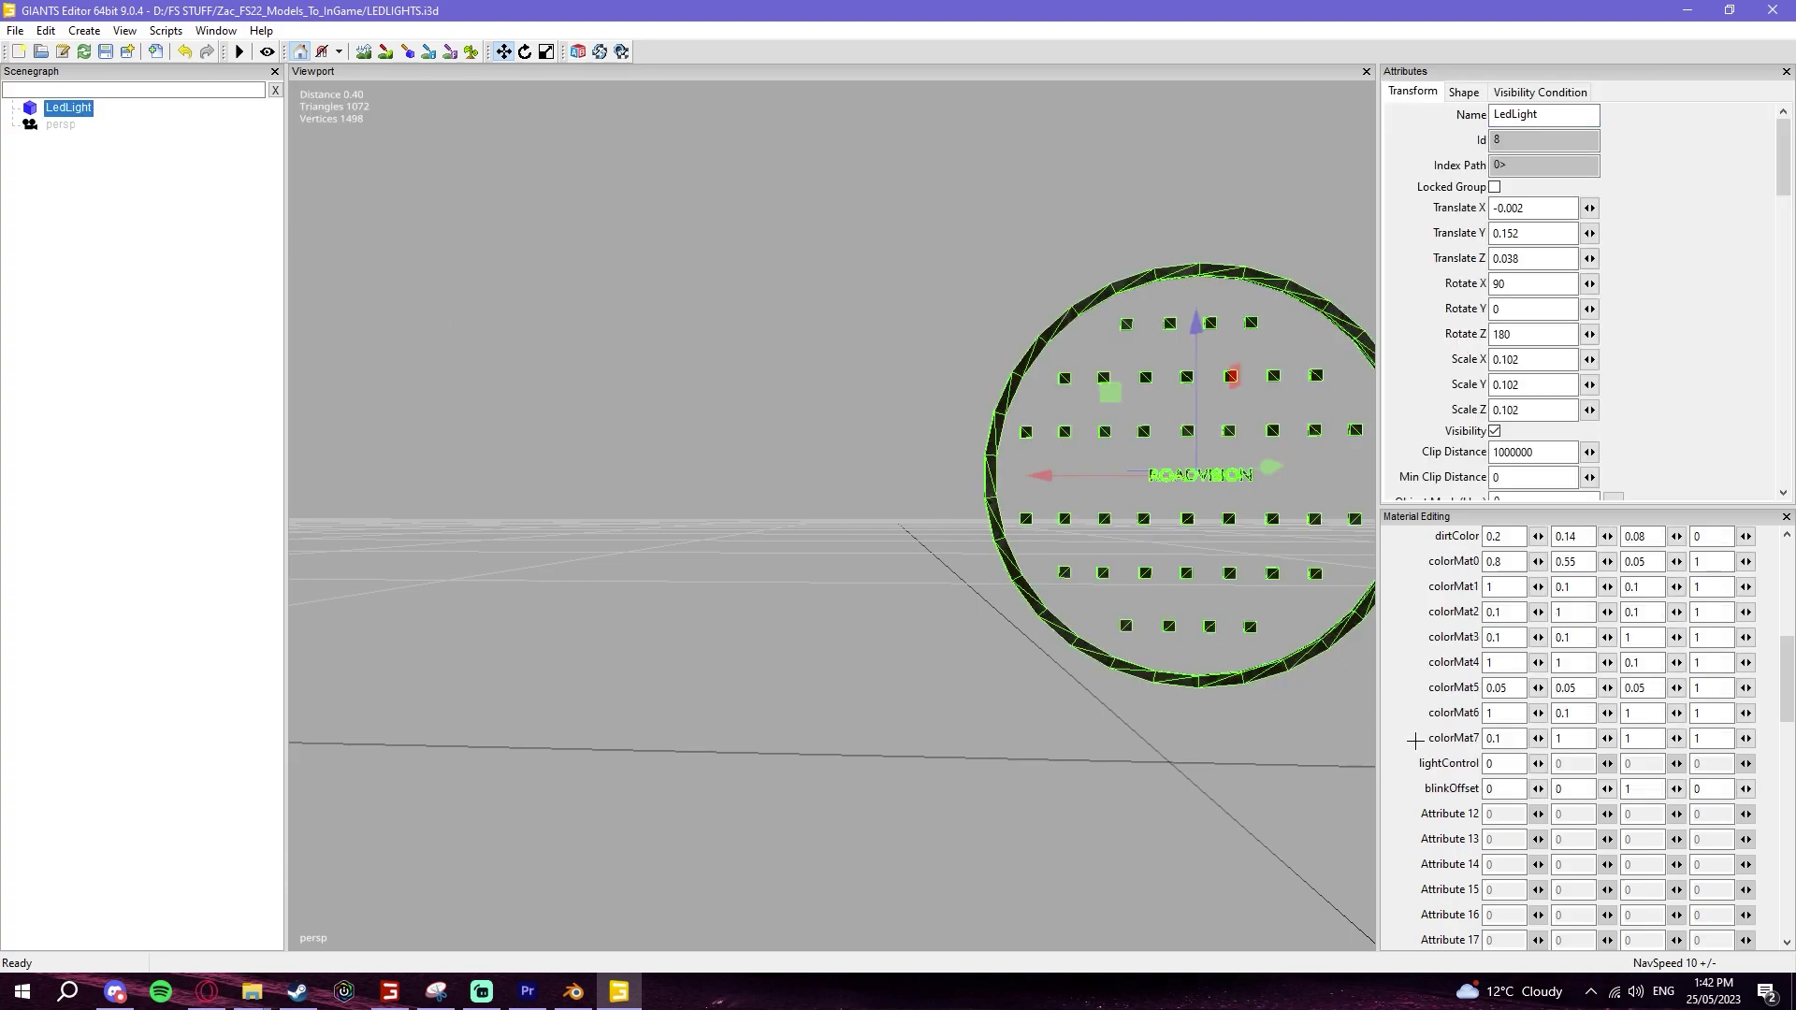
double_click(1494, 764)
type("2")
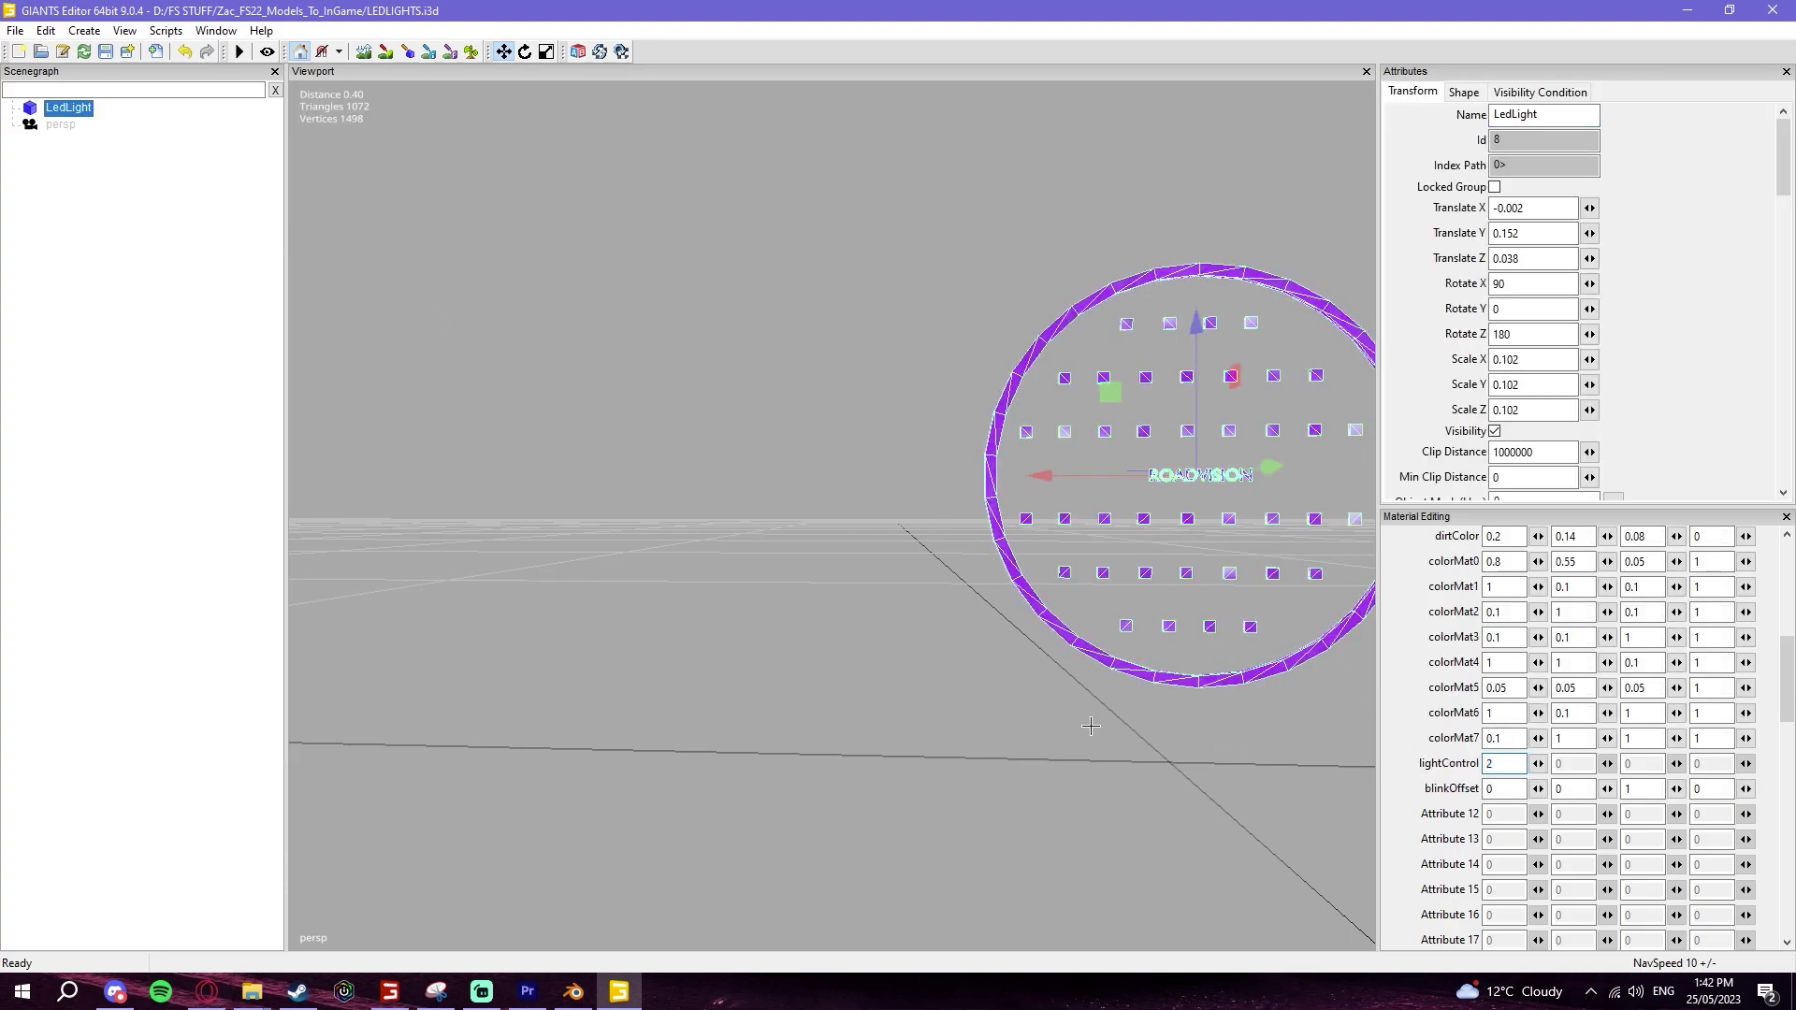
type("00")
left_click(934, 730)
left_click_drag(926, 622, 798, 626, "alt")
scroll(798, 626, "down", 5)
scroll(654, 586, "up", 5)
left_click_drag(674, 593, 862, 427, "alt")
scroll(654, 585, "down", 5)
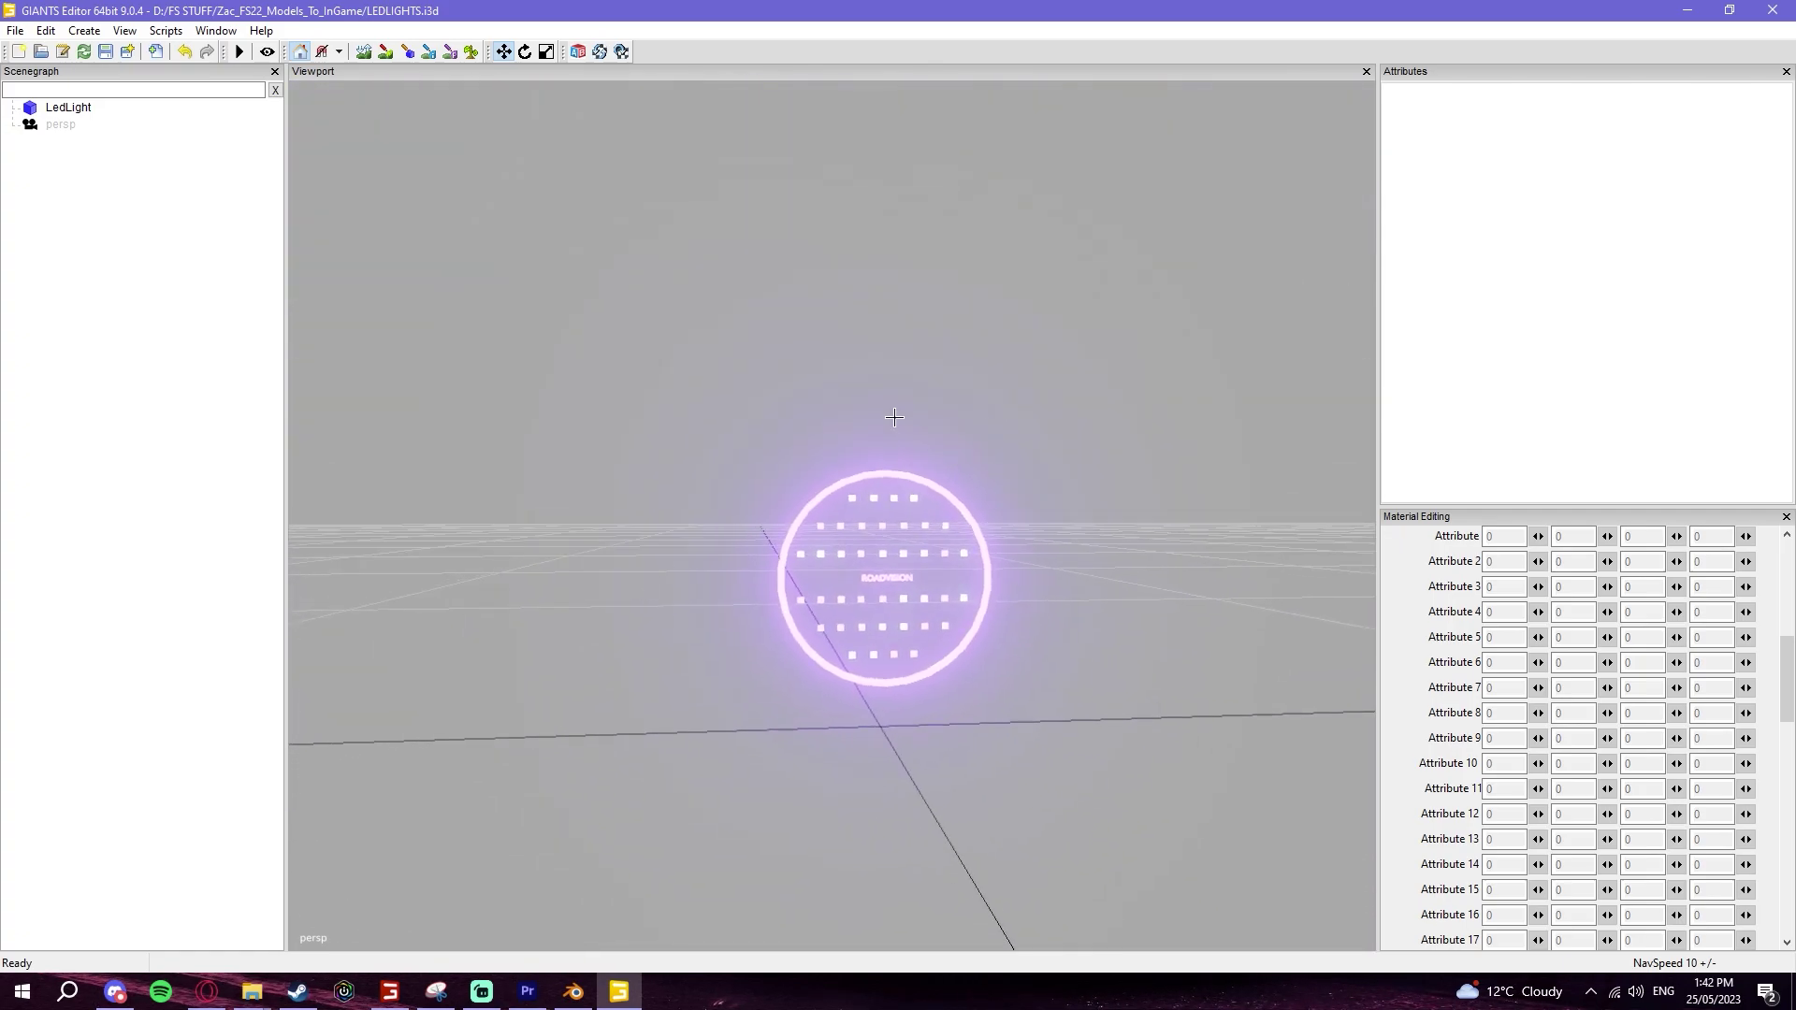
Step: Open Notepad++ and find the defaultLights section in ToyotaHilux.xml
key("super")
type("n")
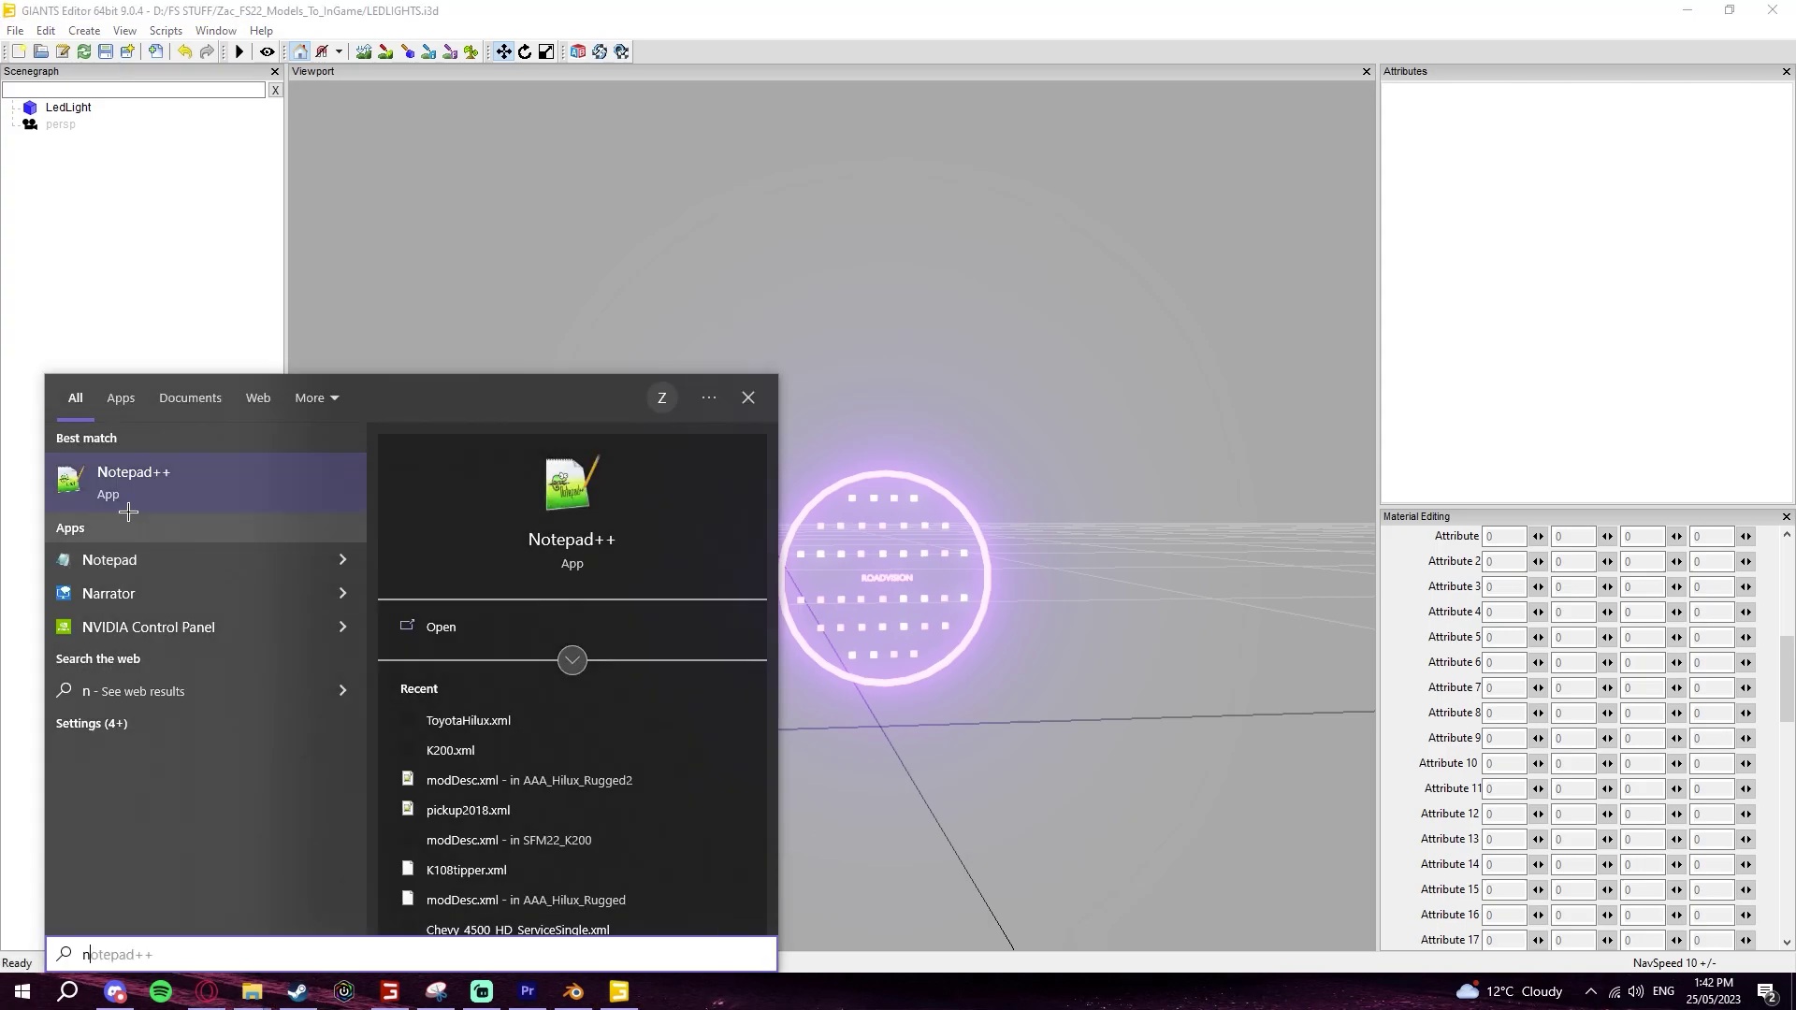
left_click(124, 509)
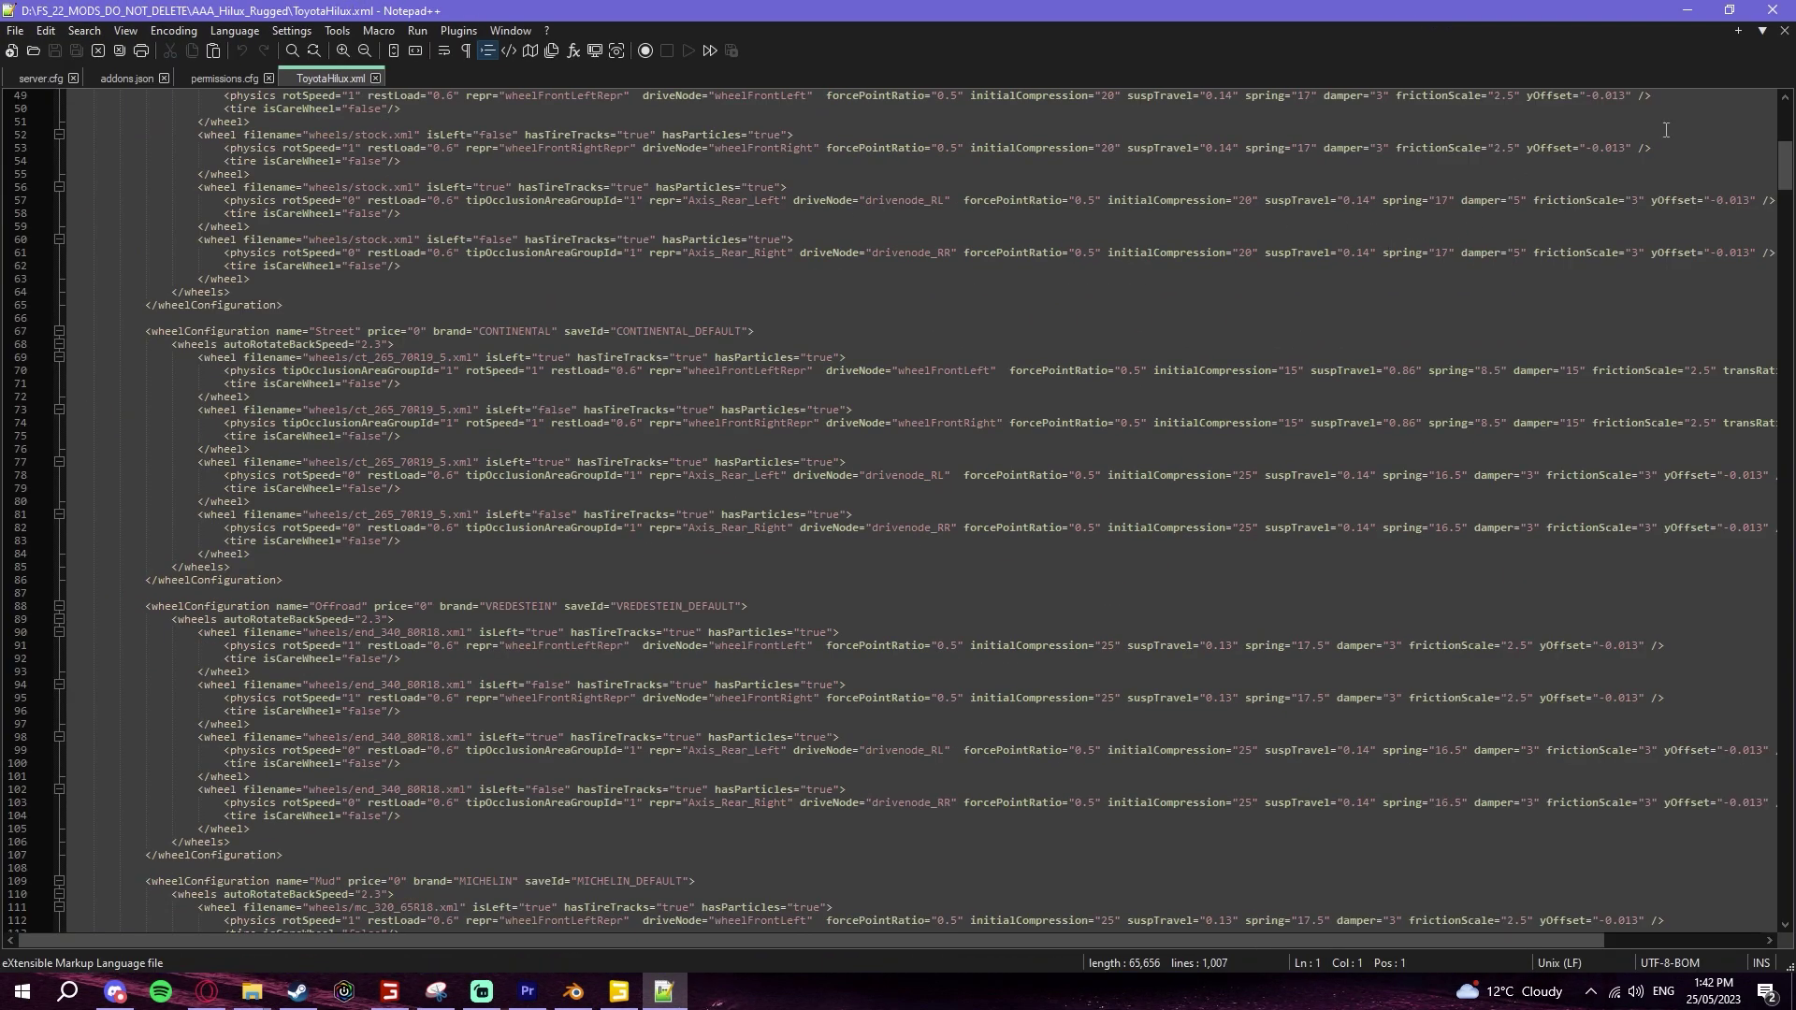
left_click_drag(1784, 156, 1751, 99)
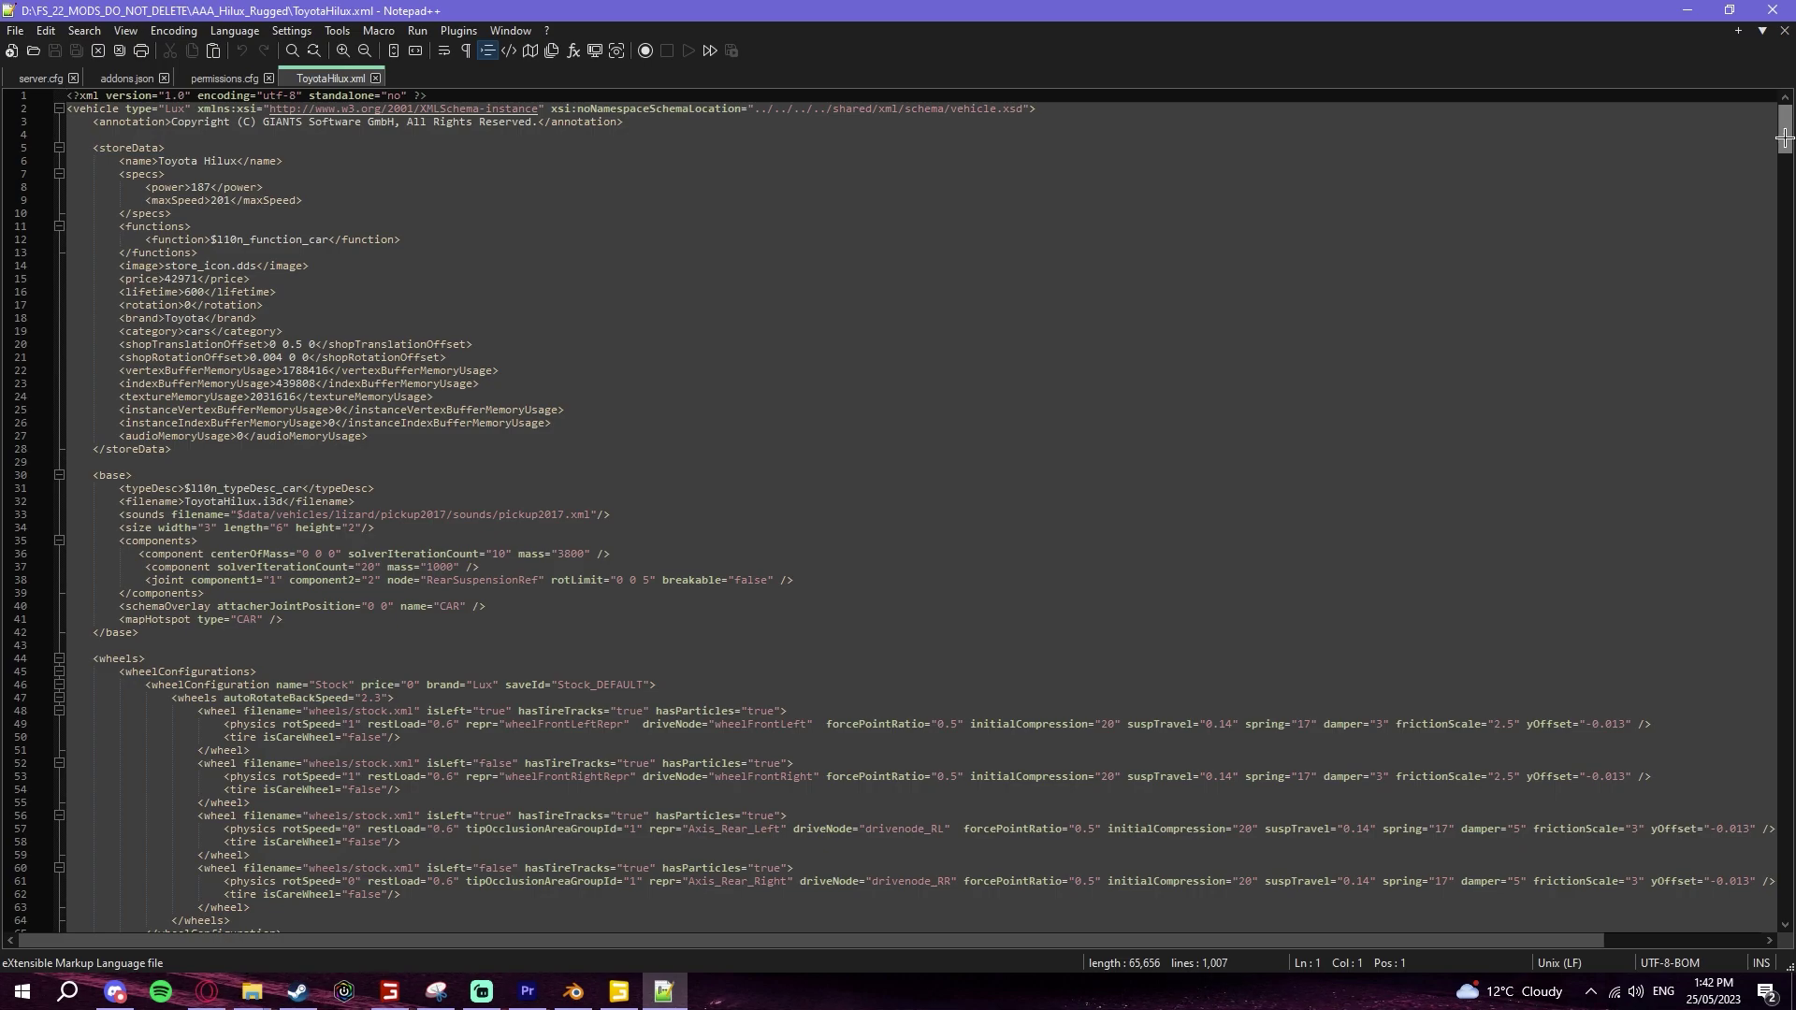
left_click_drag(1785, 139, 1638, 302)
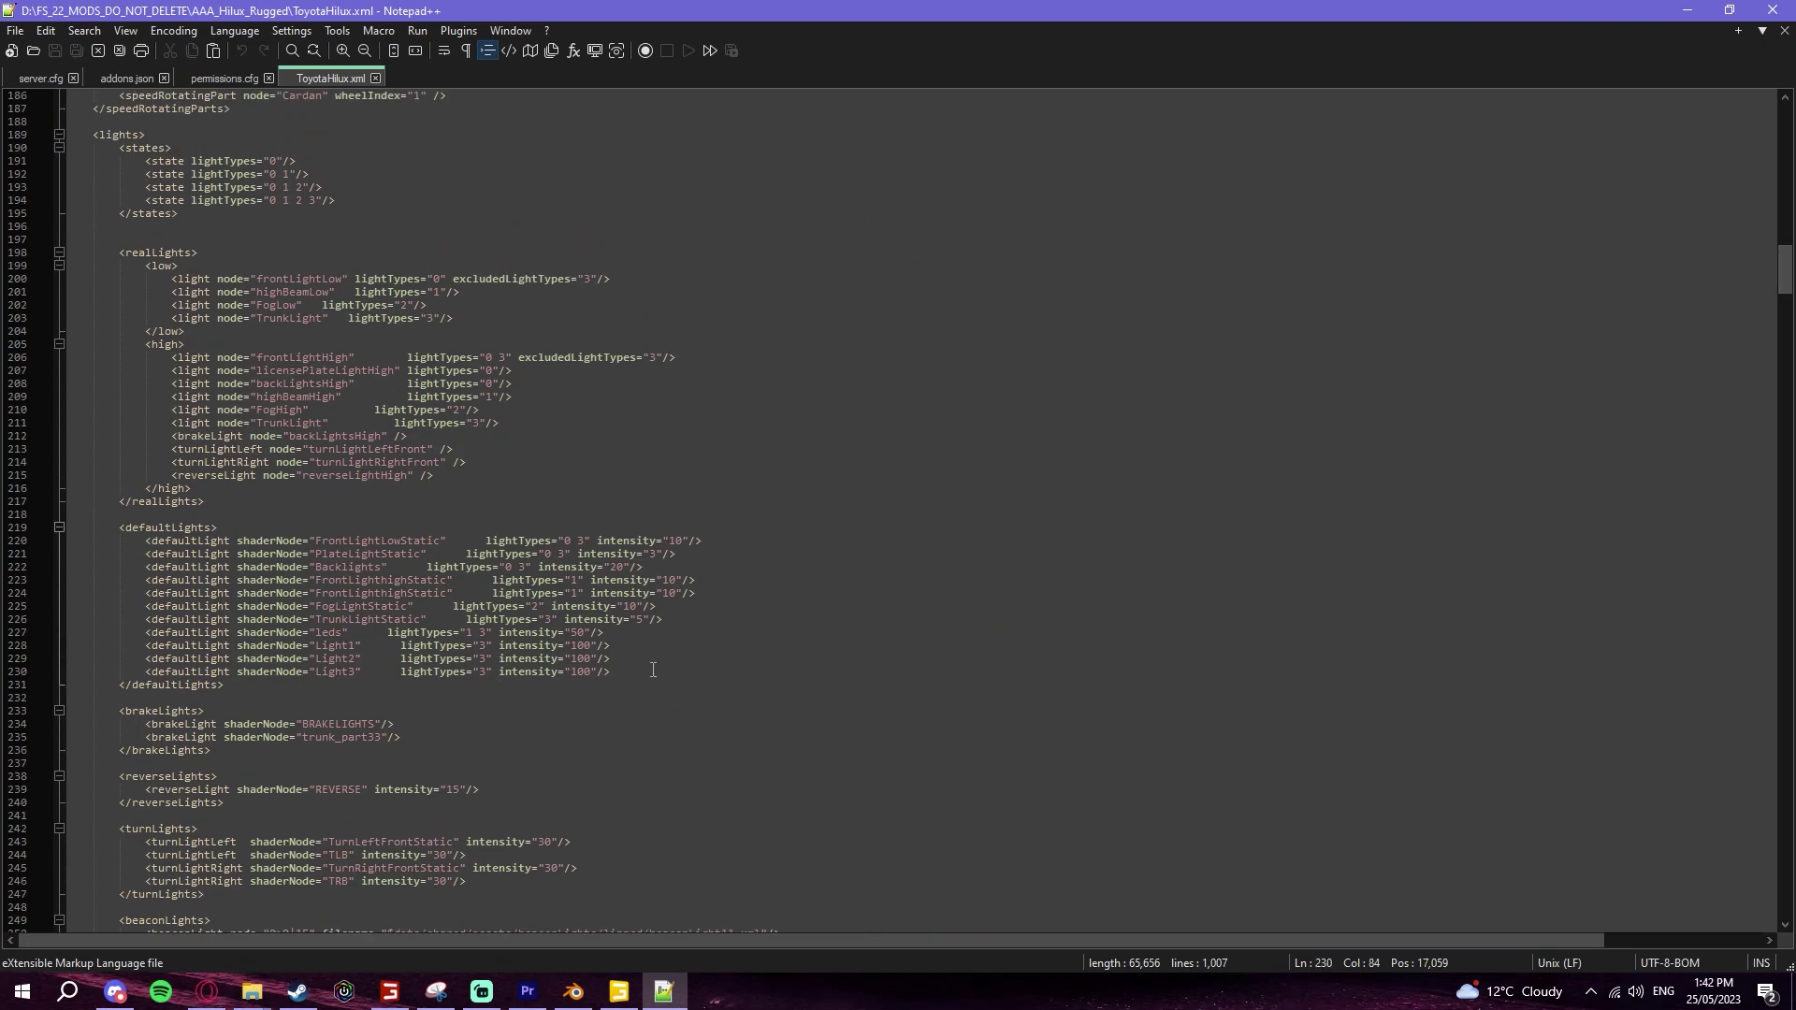
Step: Duplicate the defaultLight line for Light3 in ToyotaHilux.xml and clear the copy's shaderNode value
left_click(653, 669)
key("ctrl+d")
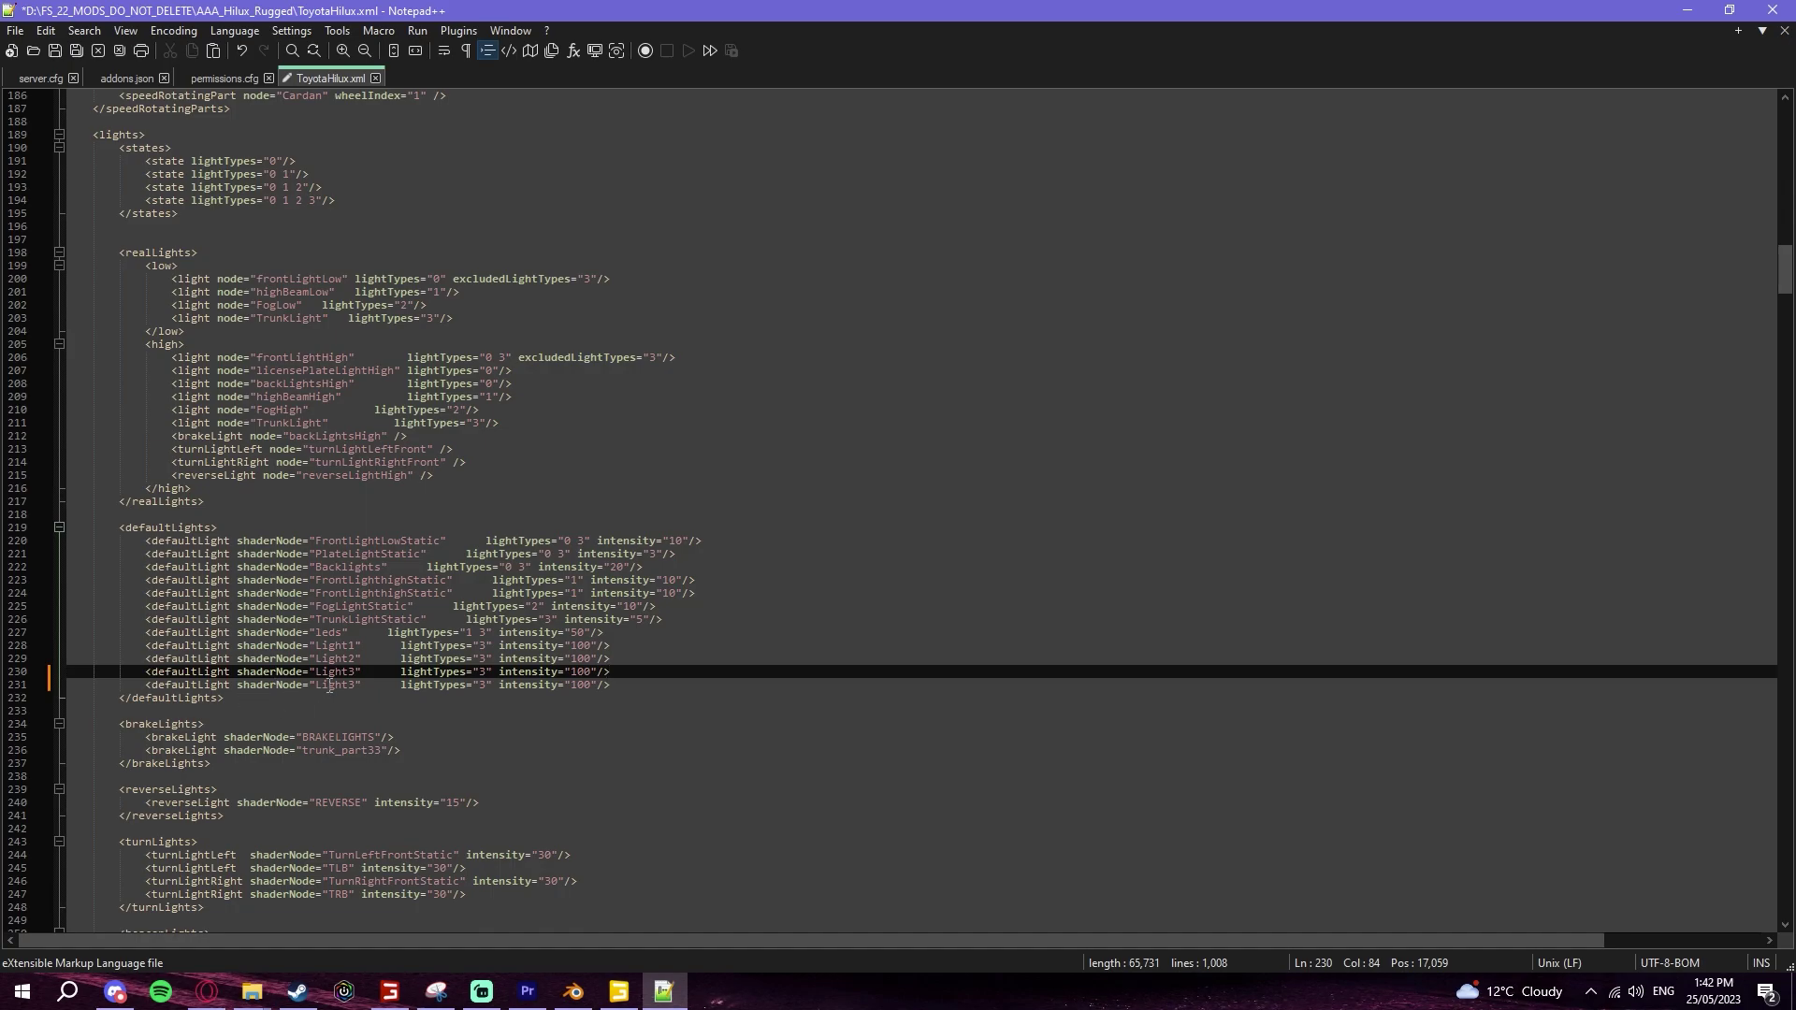
double_click(334, 685)
key("Delete")
Step: Look up LedLight's index path in GIANTS Editor and enter 0> as the copied defaultLight line's shaderNode in Notepad++
left_click_drag(463, 12, 0, 299)
left_click(68, 108)
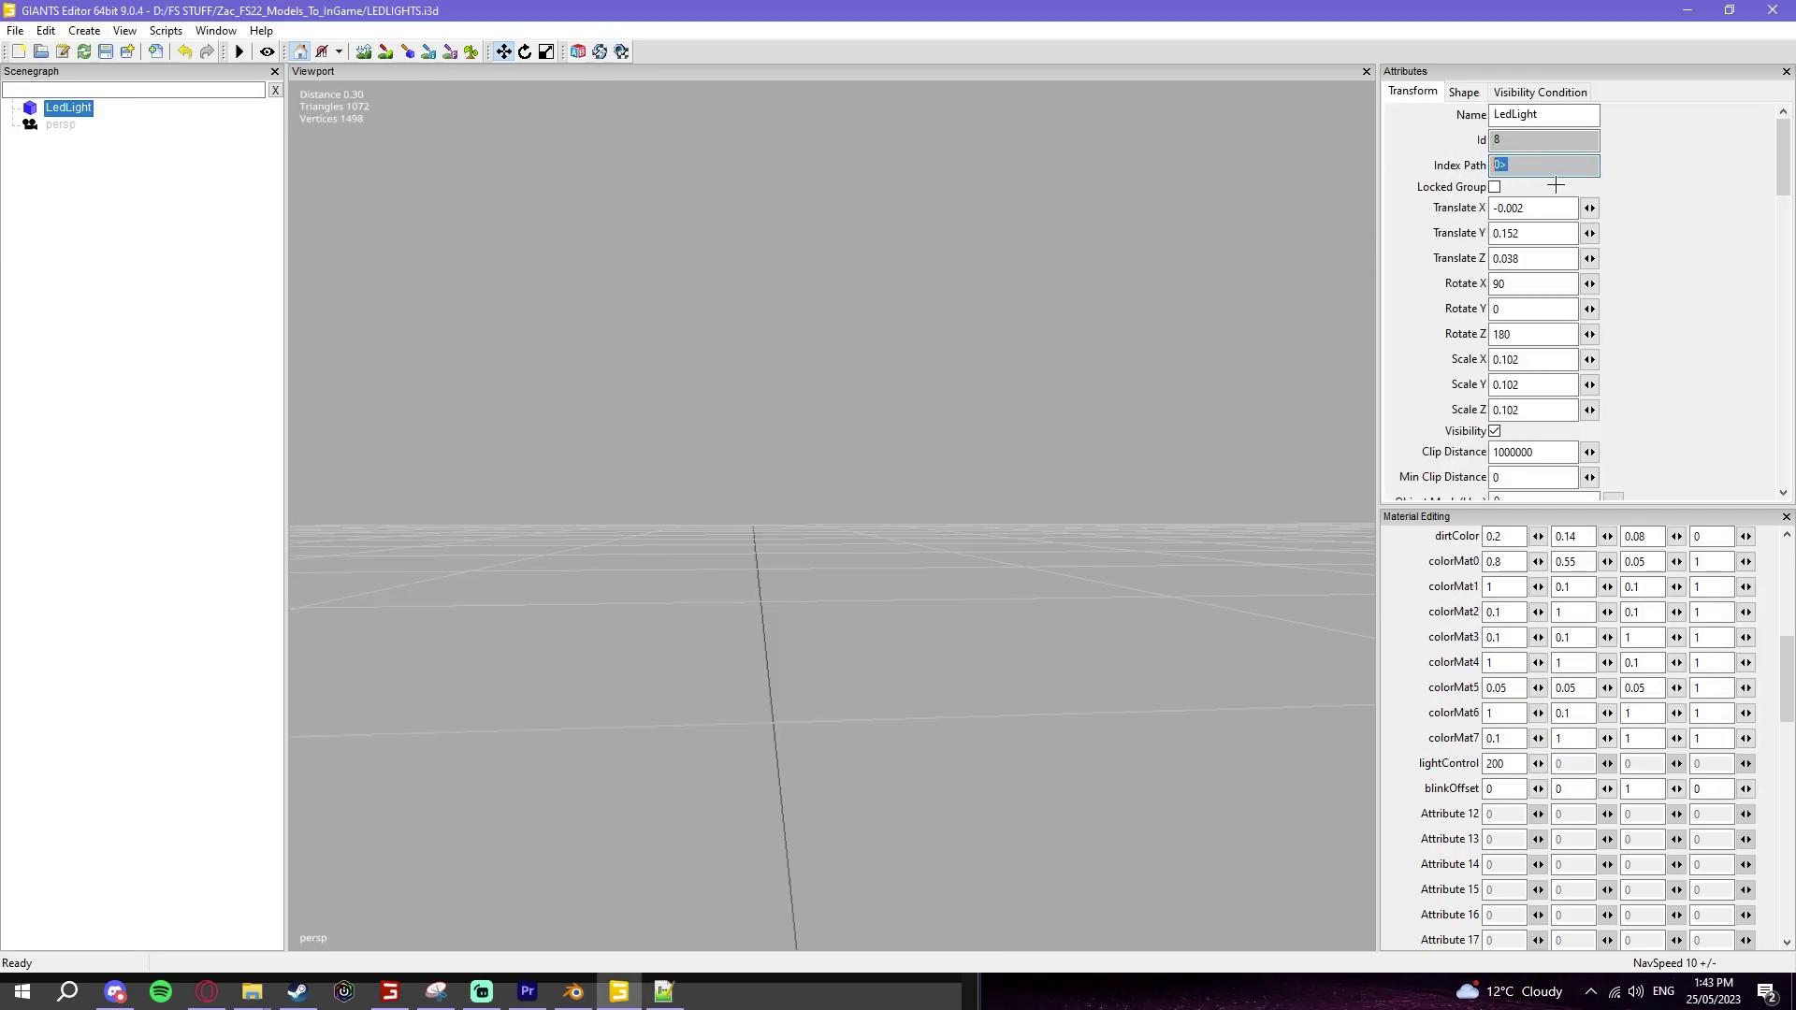
left_click_drag(0, 287, 833, 0)
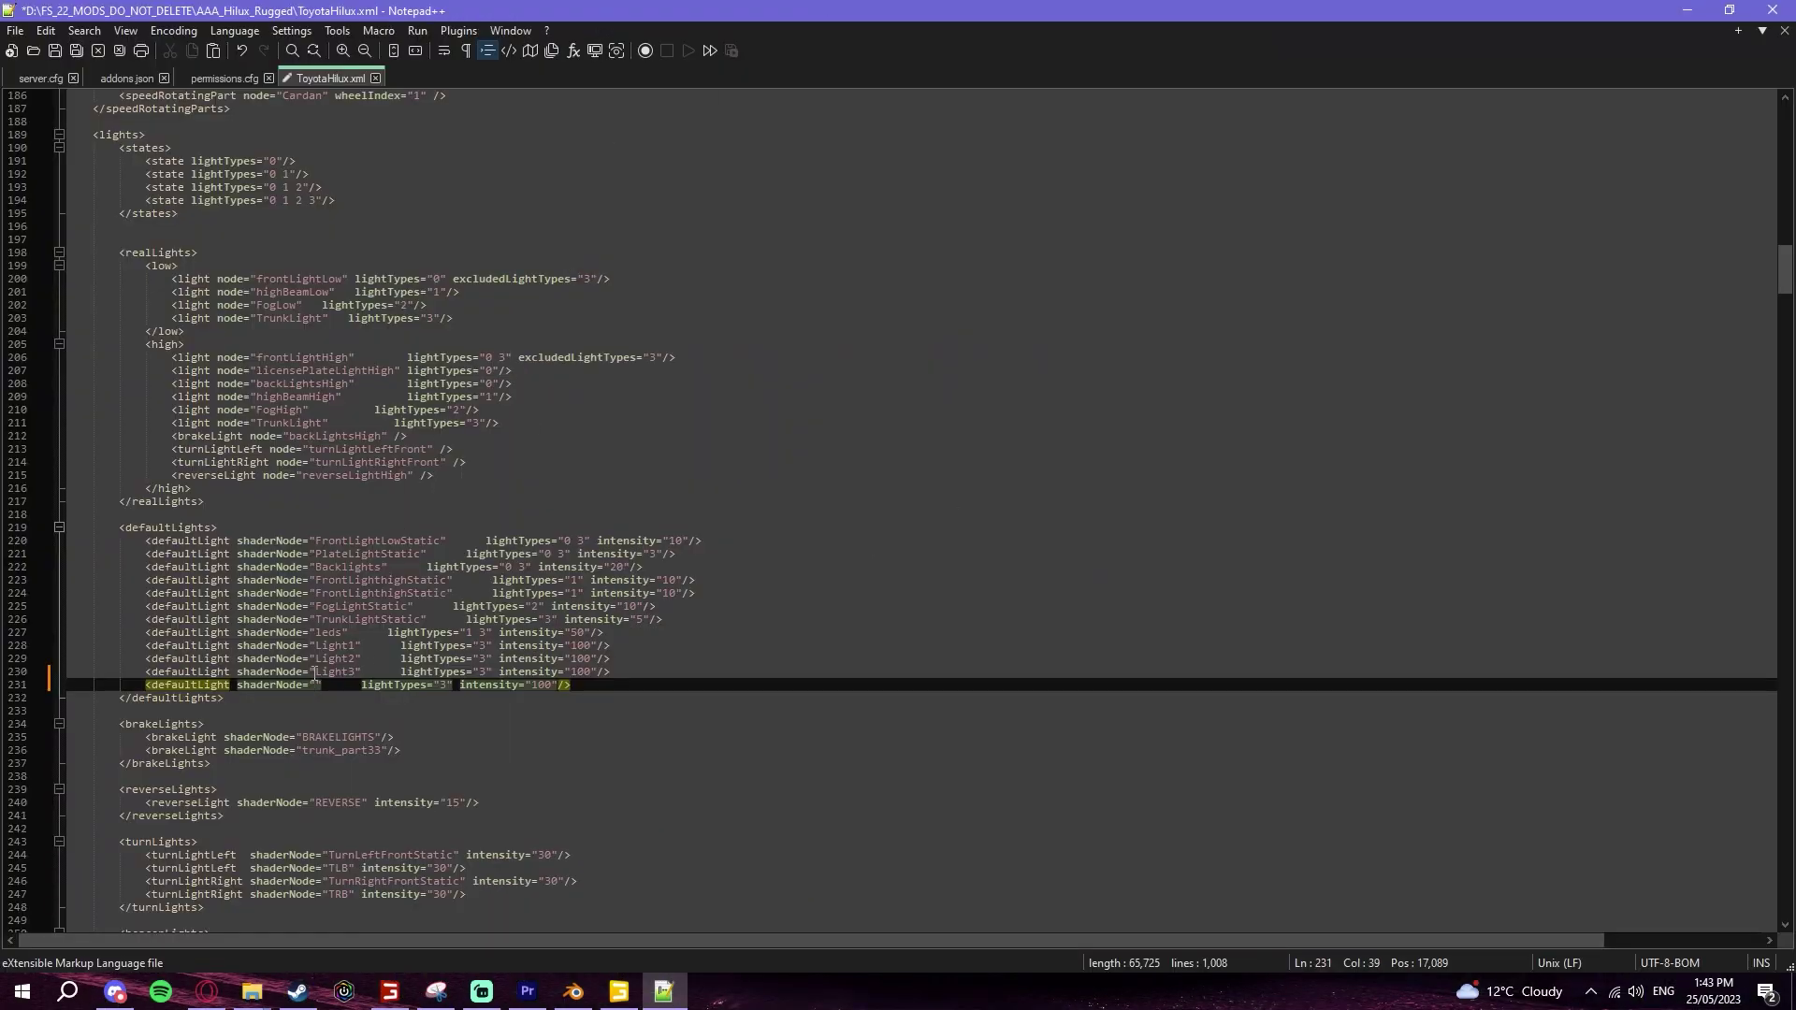
type("0>")
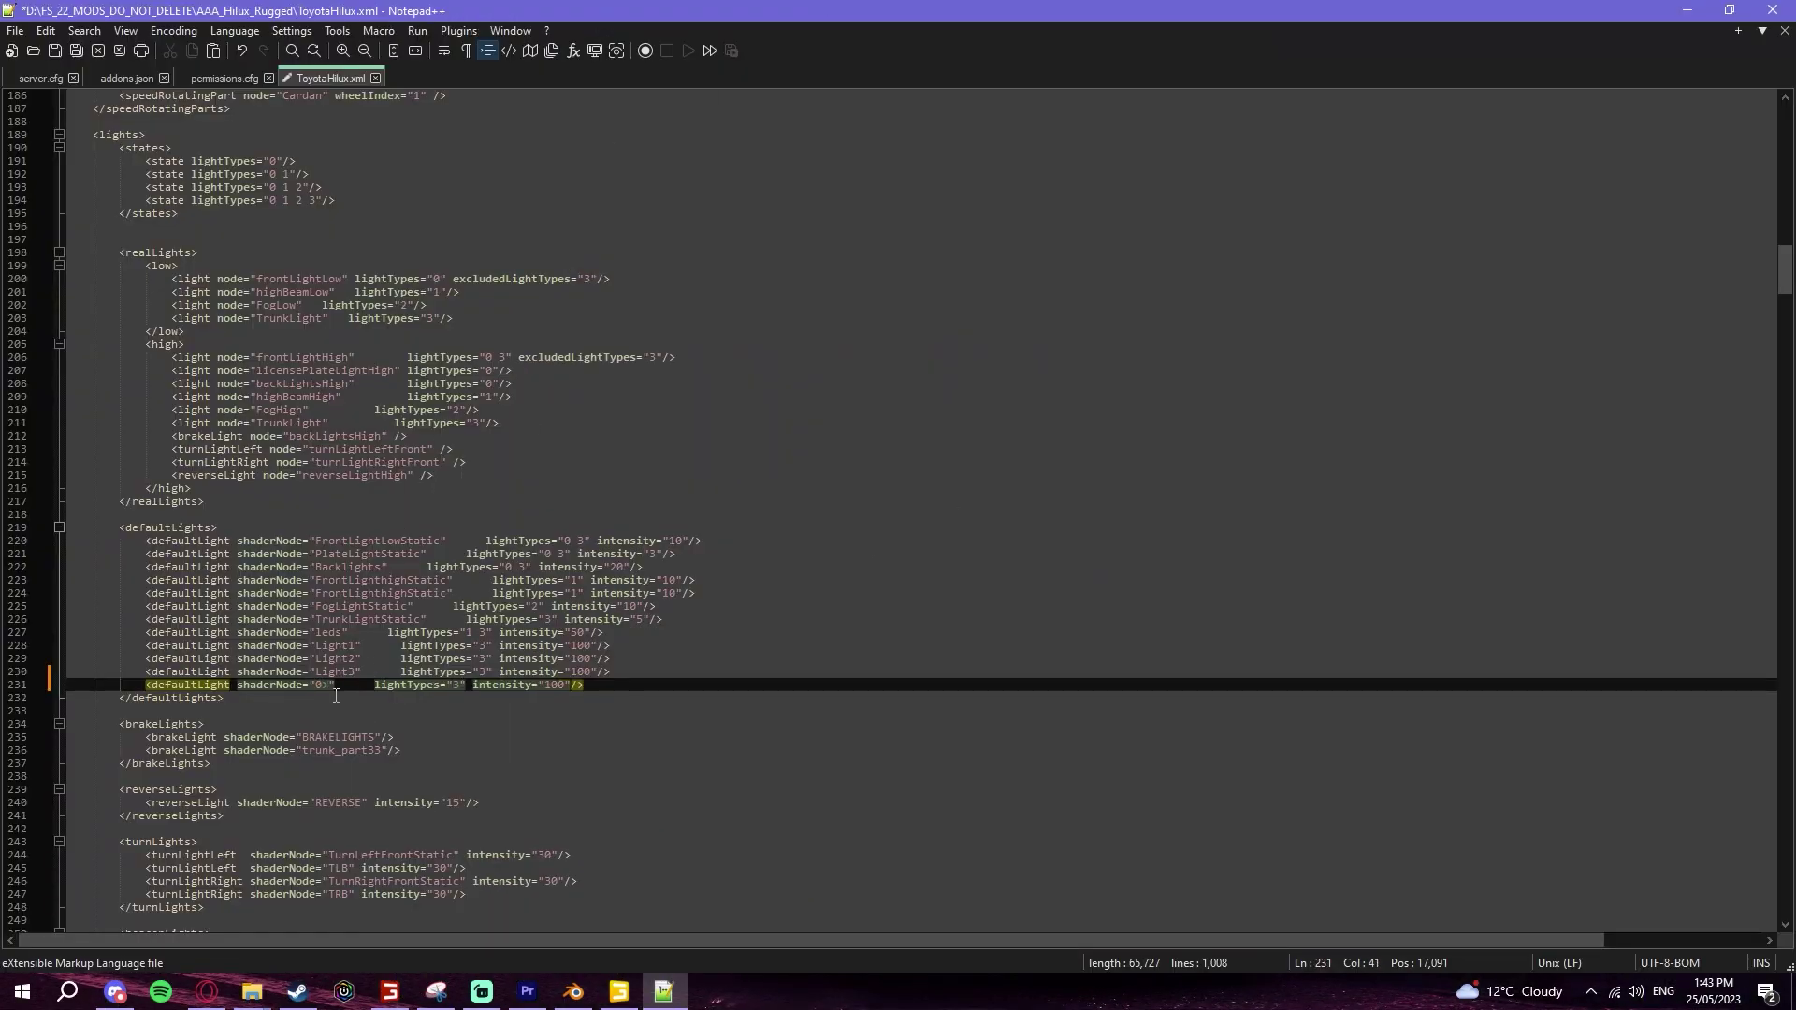
Step: Set the copied defaultLight line's lightTypes to 2 and select its intensity value
double_click(454, 685)
type("23")
key("BackSpace")
double_click(555, 687)
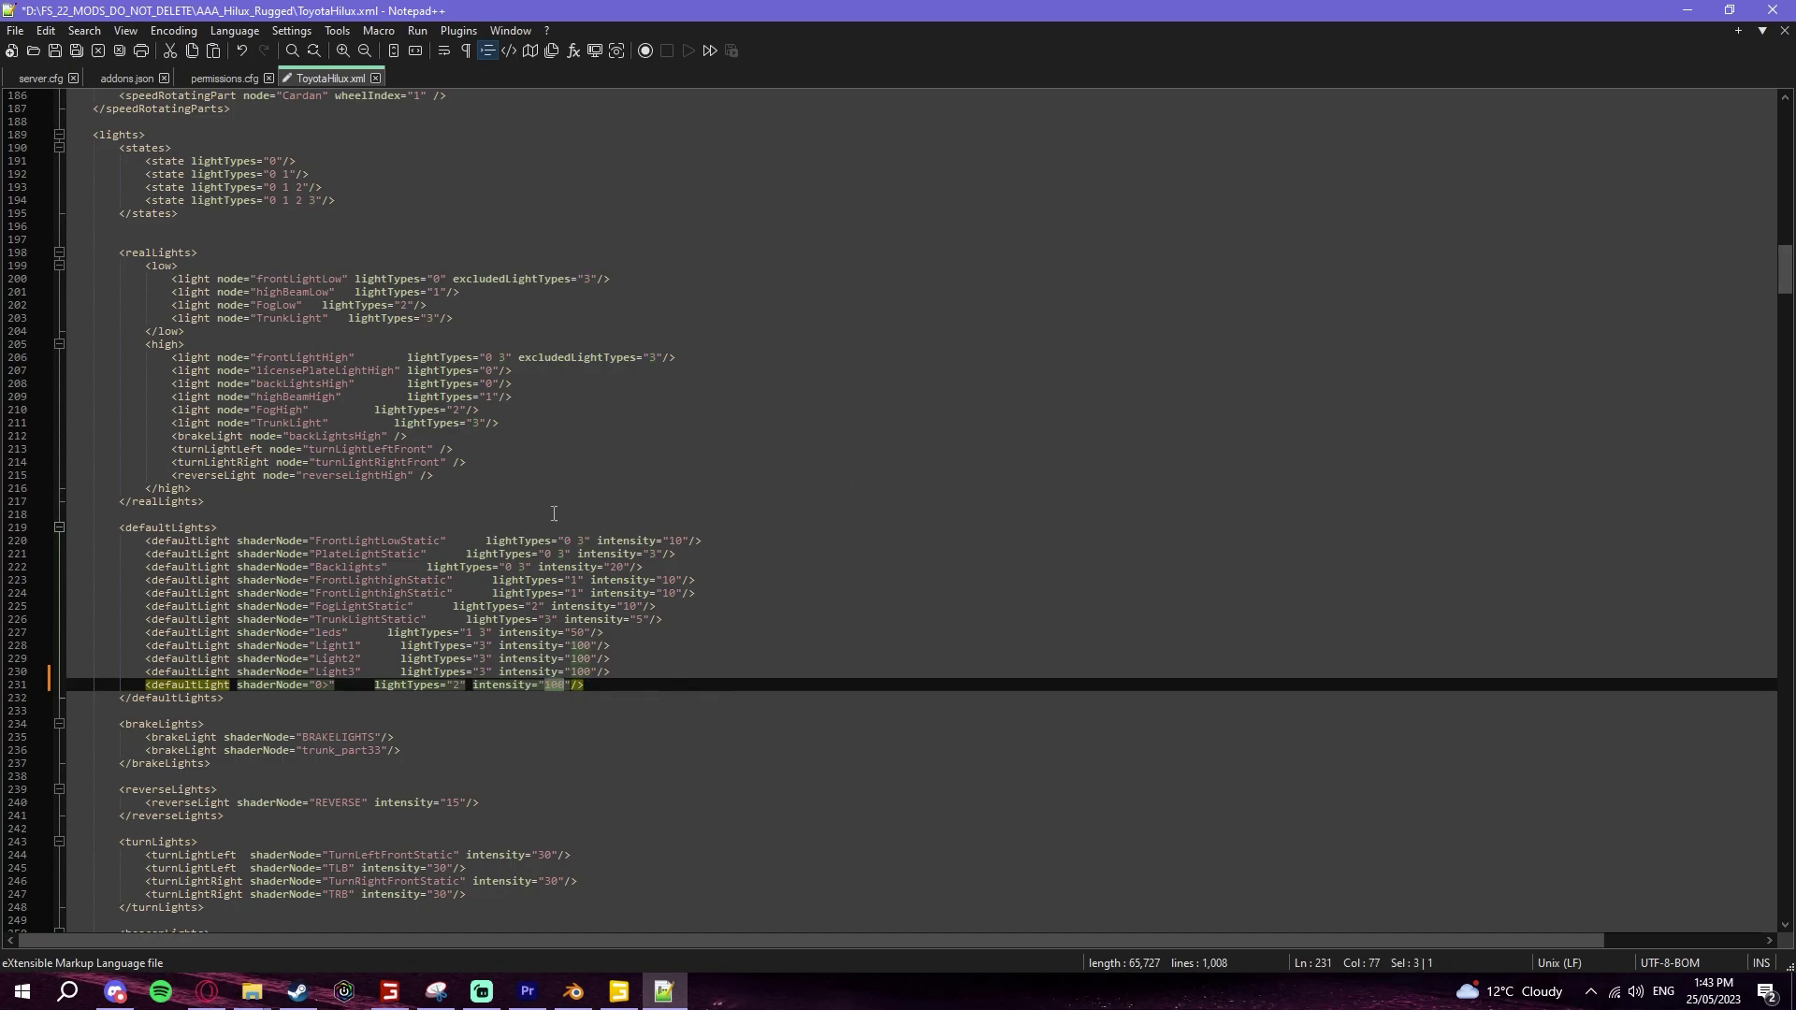
Step: Undo all the edits made to the defaultLights section of ToyotaHilux.xml
key("ctrl+z")
key("ctrl+z")
key("ctrl+z")
key("ctrl+z")
key("ctrl+z")
key("ctrl+z")
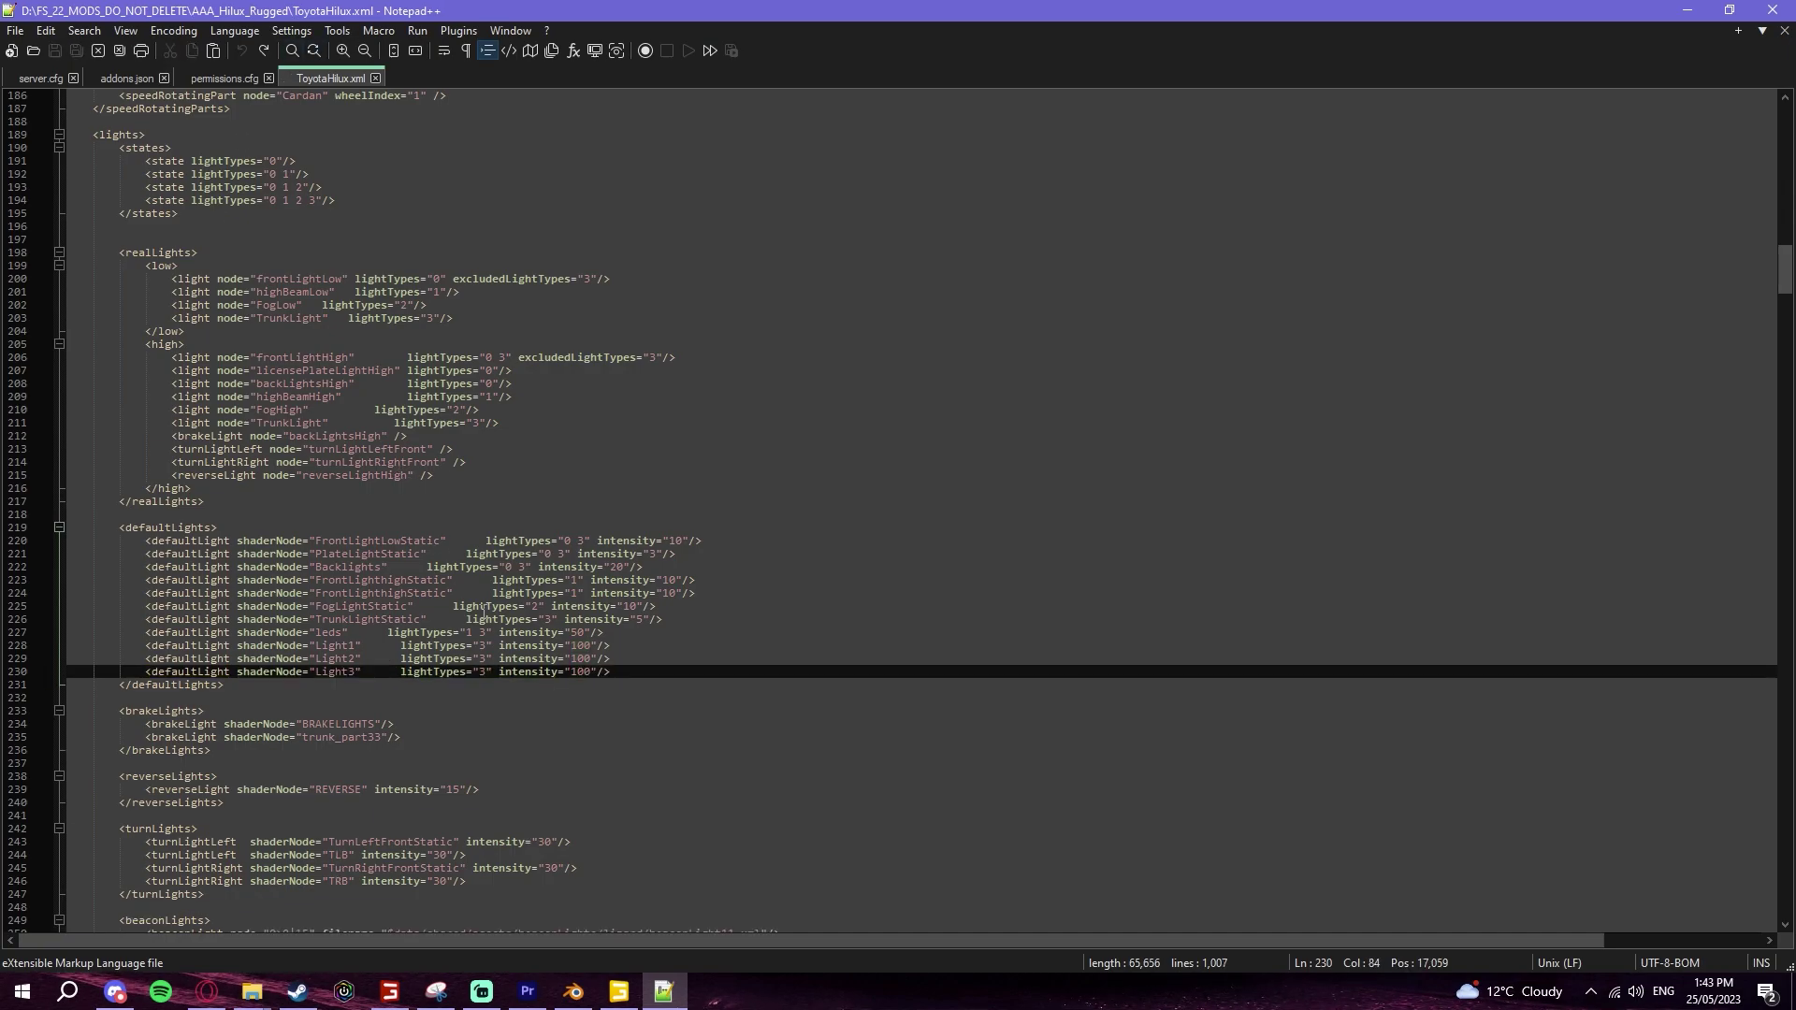
Step: Close Blender without saving zzz333.blend and return to the glowing light model in GIANTS Editor
key("alt+Tab")
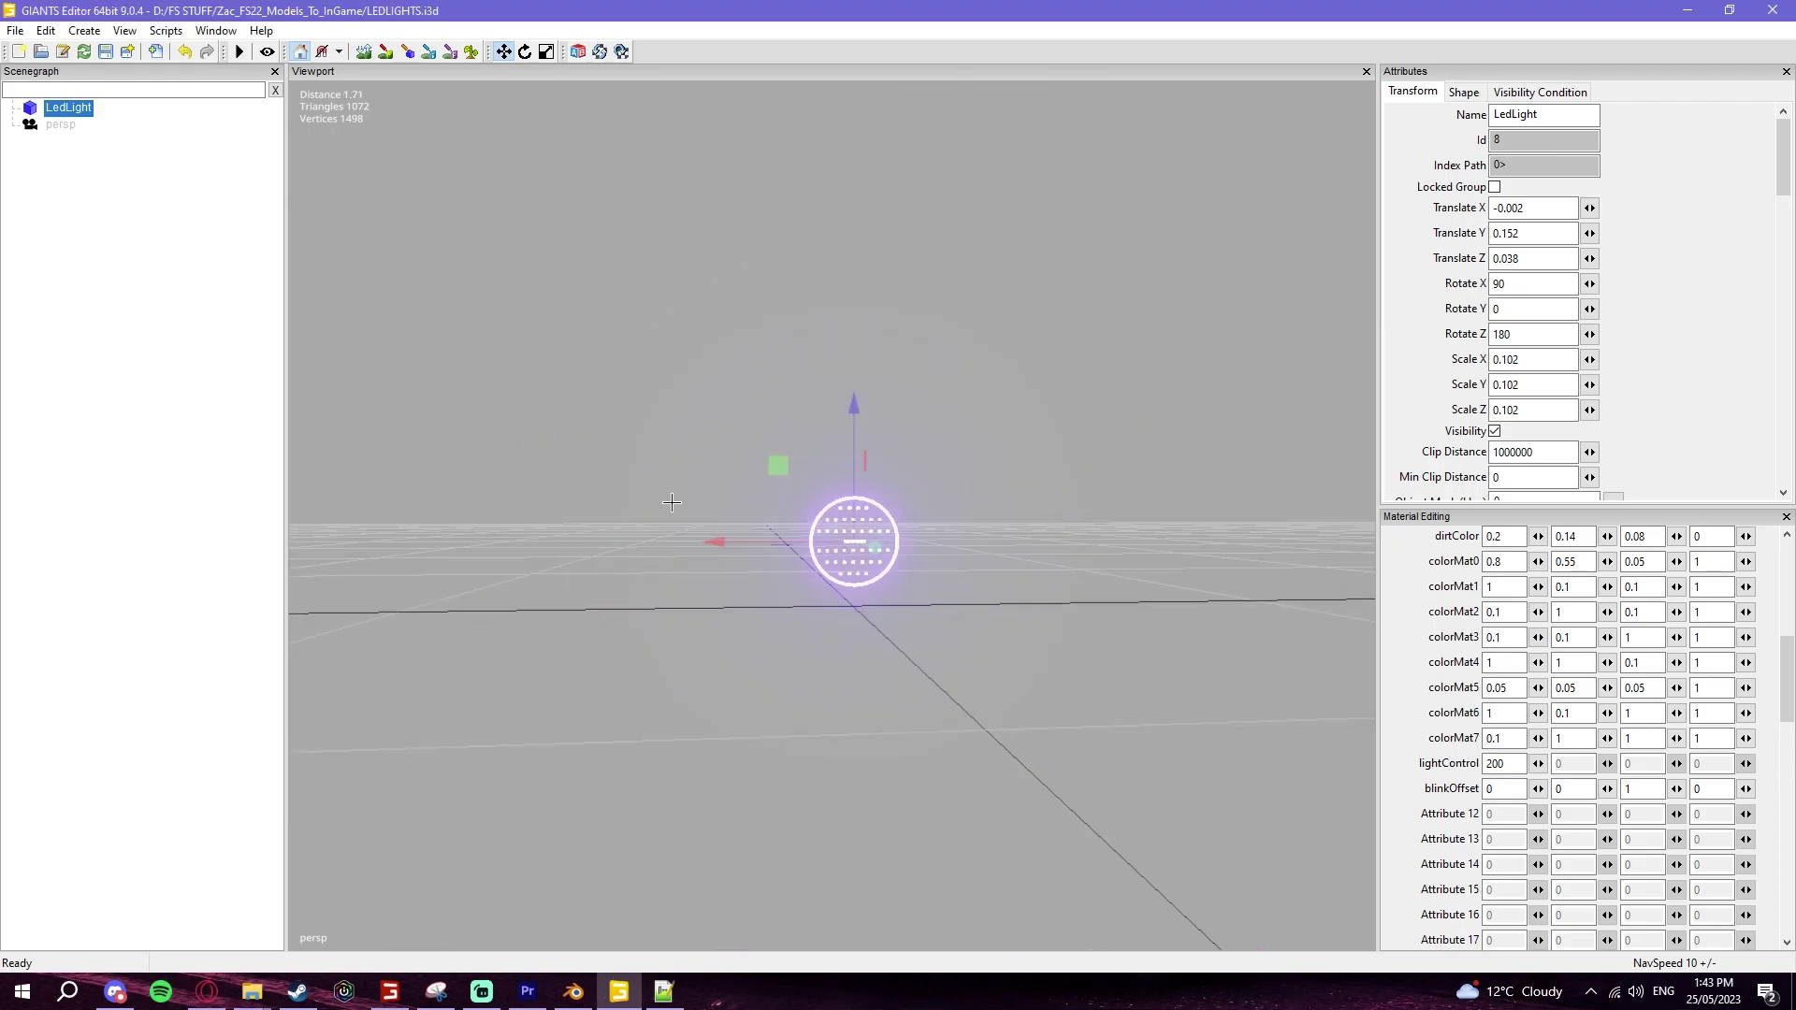
left_click(689, 393)
left_click(573, 992)
left_click(1771, 11)
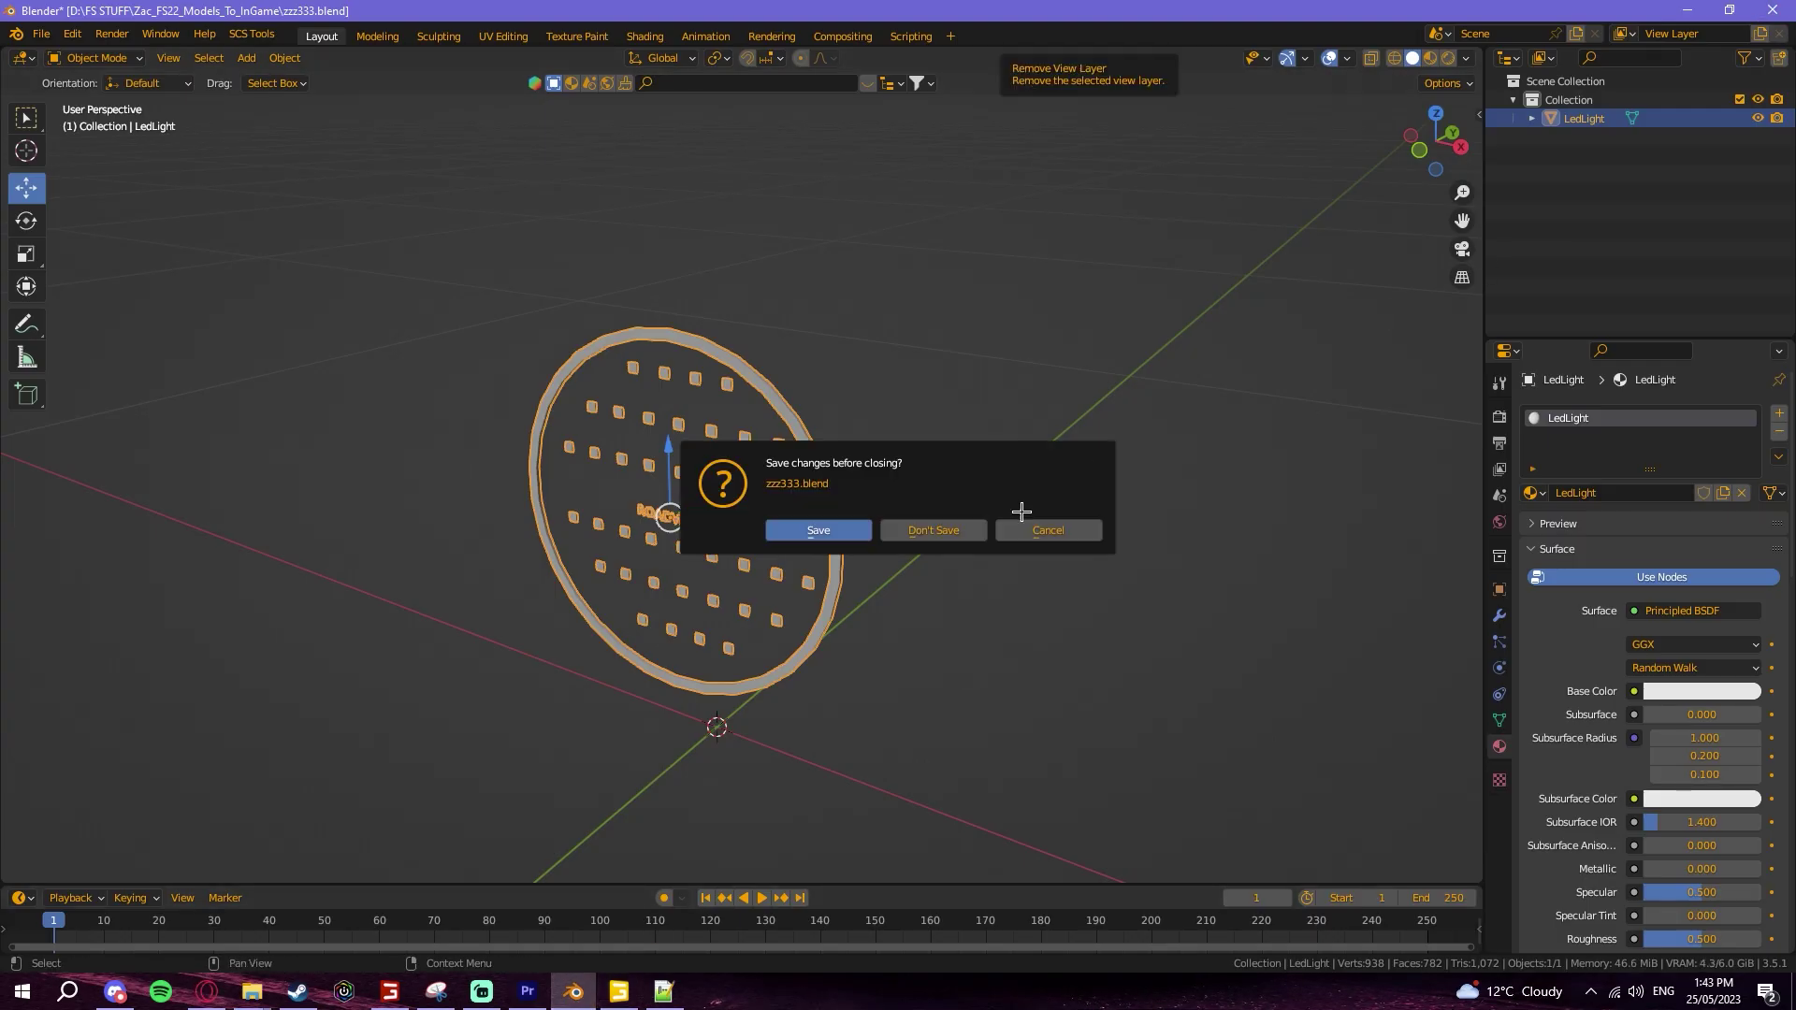
left_click(926, 530)
scroll(639, 566, "up", 5)
left_click_drag(640, 567, 1257, 665, "alt")
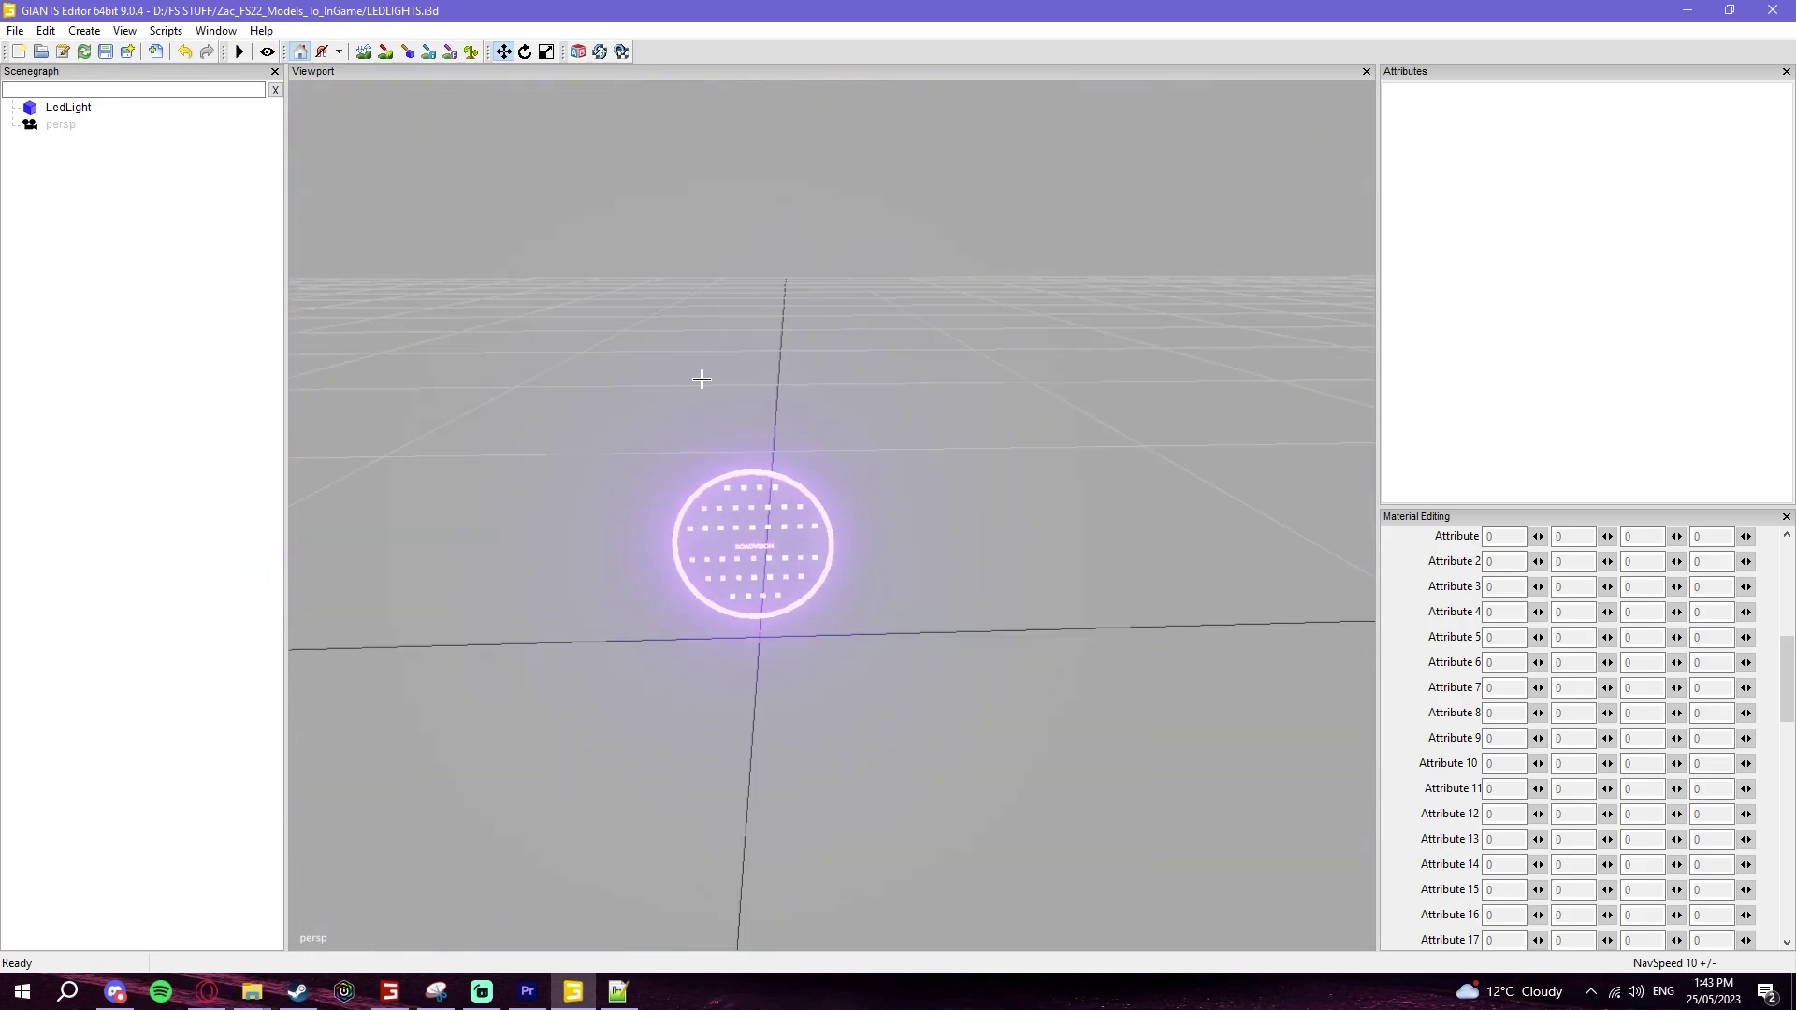